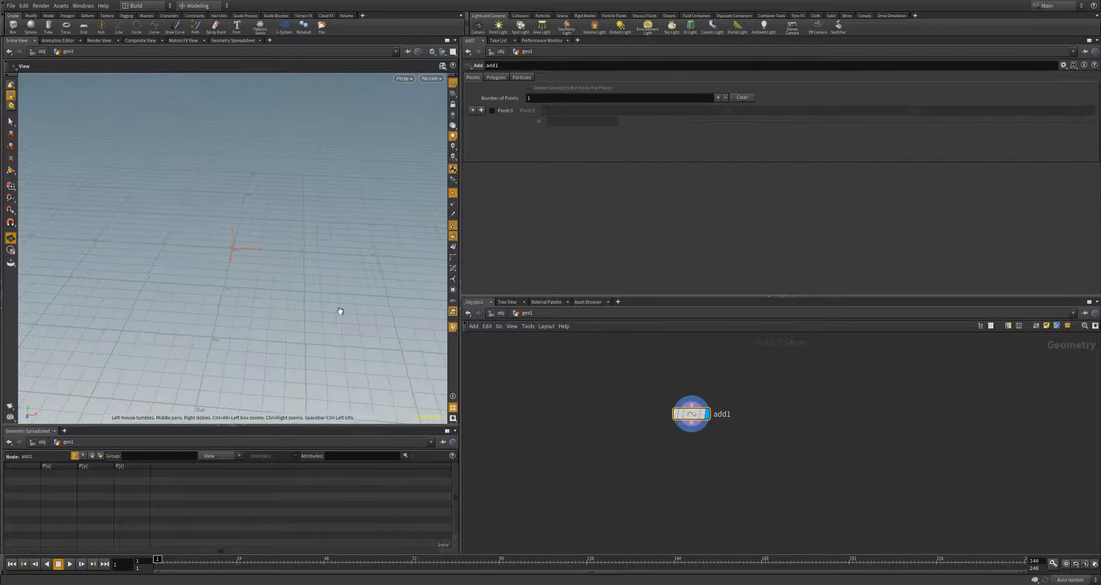
Step: Add a second point in the Add node, enable both points, and place the second one at 0, 0, 10
{"action": "left_click", "coordinate": [481, 110]}
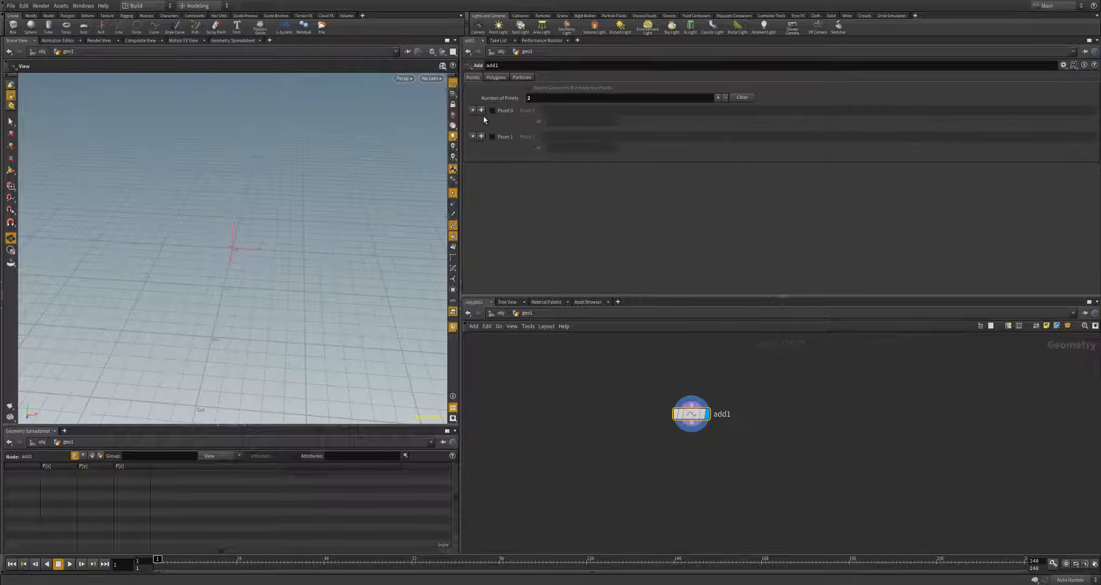
{"action": "left_click", "coordinate": [491, 110]}
{"action": "left_click", "coordinate": [492, 137]}
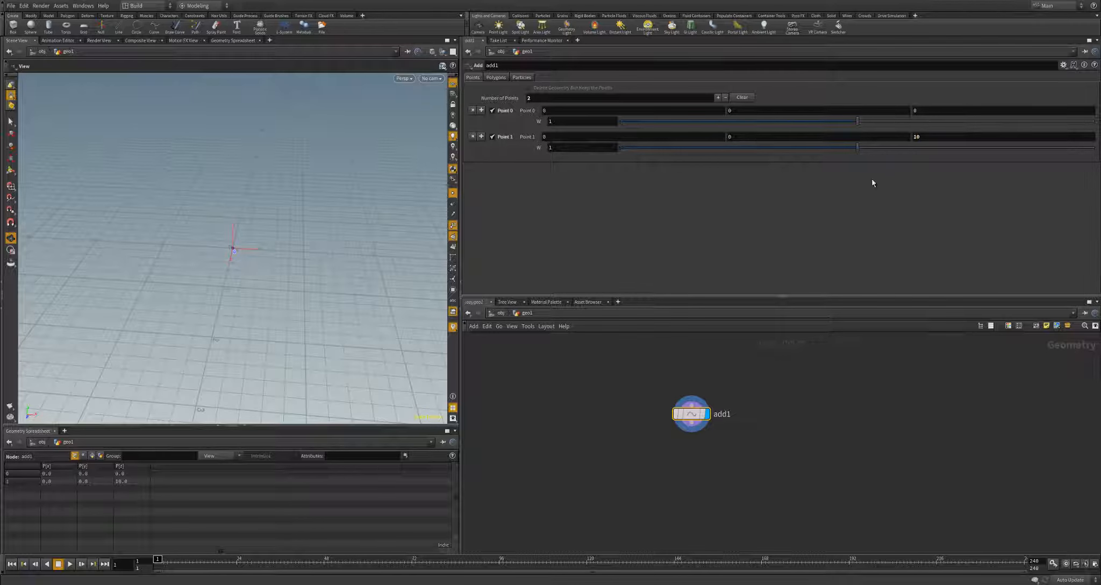
{"action": "mouse_move", "coordinate": [341, 295]}
{"action": "left_mouse_down"}
{"action": "mouse_move", "coordinate": [339, 275]}
{"action": "mouse_move", "coordinate": [365, 278]}
{"action": "mouse_move", "coordinate": [275, 306]}
{"action": "mouse_move", "coordinate": [355, 280]}
{"action": "left_mouse_up"}
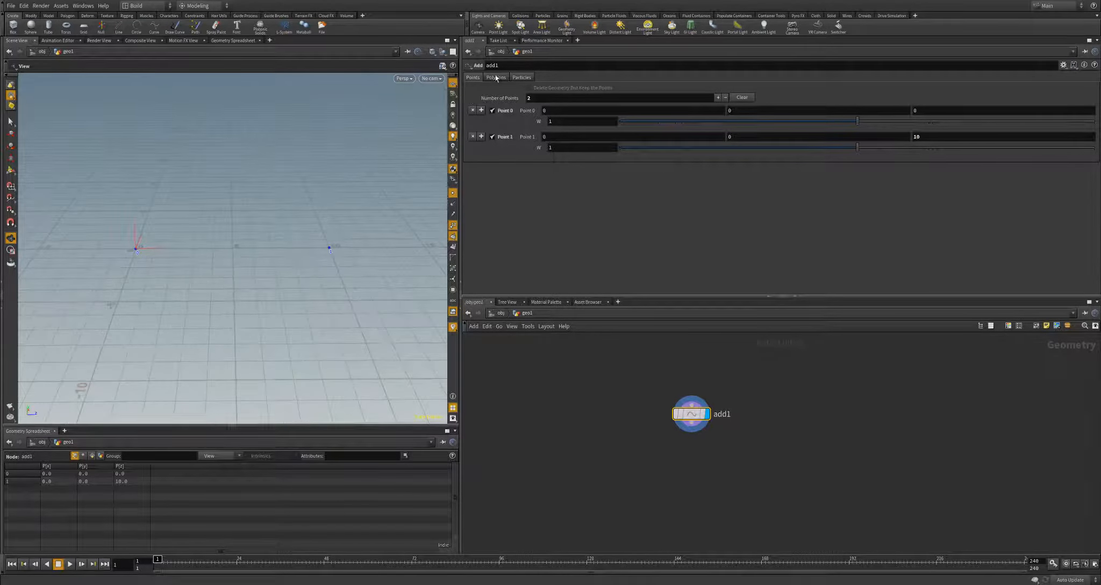
Step: Join all the points into an open polygon line using the By Group mode
{"action": "left_click", "coordinate": [496, 78]}
{"action": "left_click", "coordinate": [506, 99]}
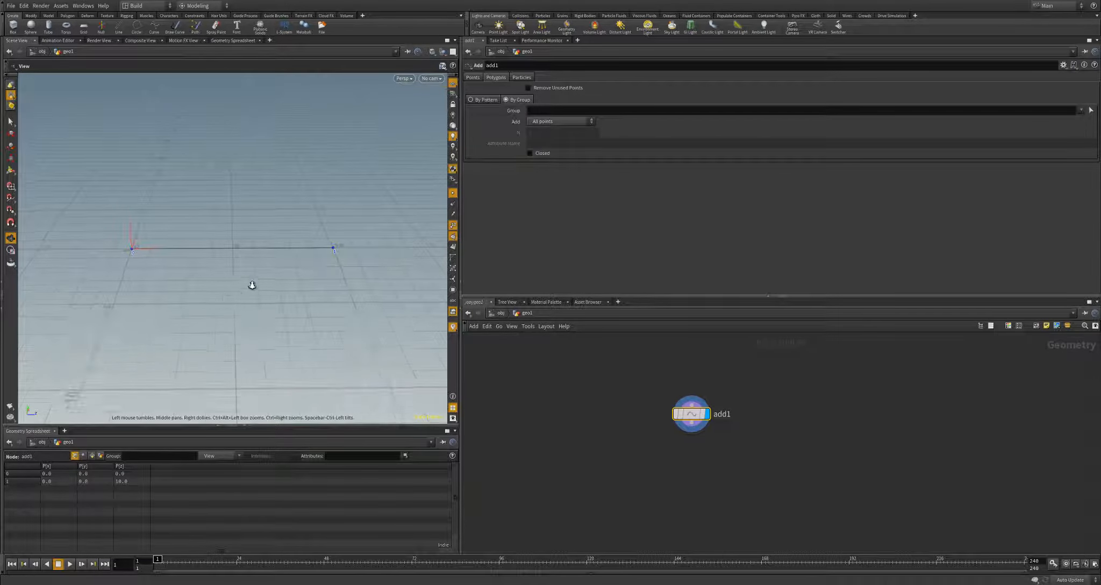
{"action": "right_click_drag", "start_coordinate": [252, 284], "coordinate": [274, 283]}
Step: Append a Resample node to add1 and display its result
{"action": "middle_click_drag", "start_coordinate": [631, 423], "coordinate": [570, 406]}
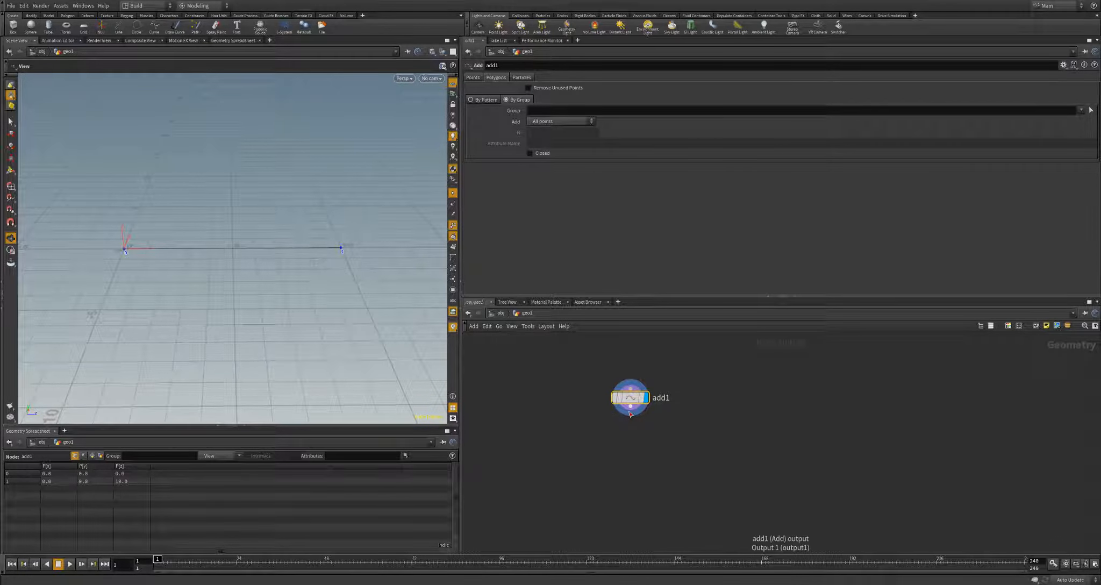
{"action": "left_click_drag", "start_coordinate": [630, 414], "coordinate": [725, 462]}
{"action": "type", "text": "resa"}
{"action": "key", "text": "Return"}
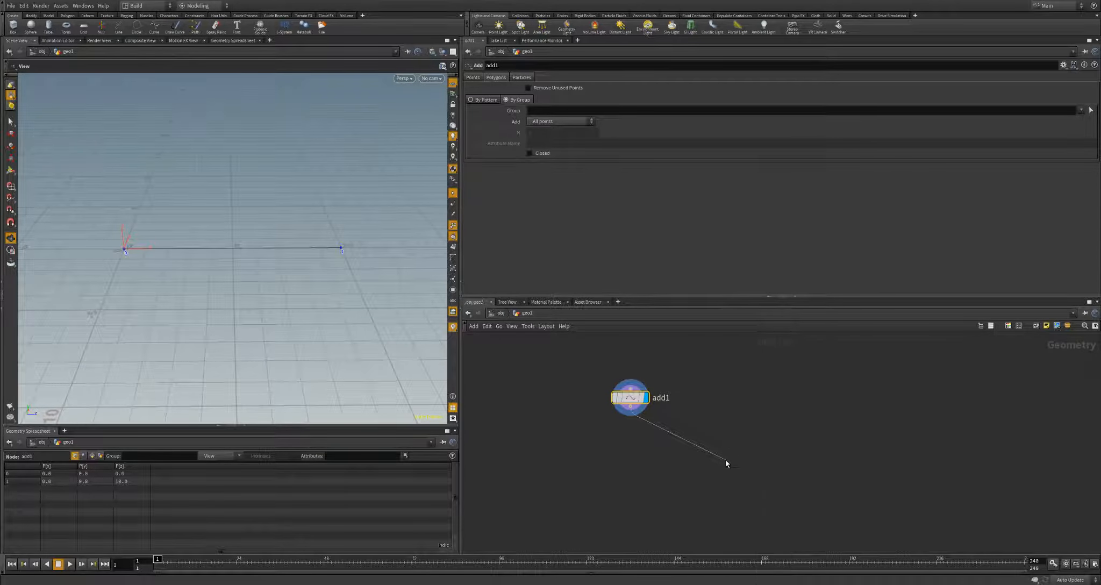
{"action": "left_click", "coordinate": [741, 461]}
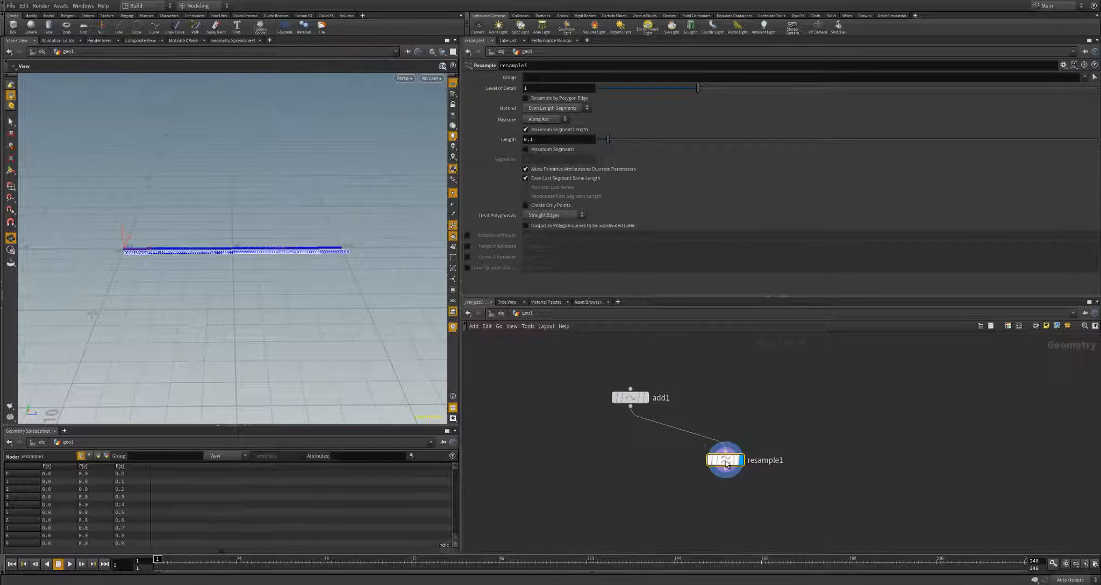
Step: Turn off Maximum Segment Length on the Resample node, enable Maximum Segments, and set the segments to 15
{"action": "left_click", "coordinate": [526, 129]}
{"action": "left_click", "coordinate": [525, 149]}
{"action": "double_click", "coordinate": [527, 157]}
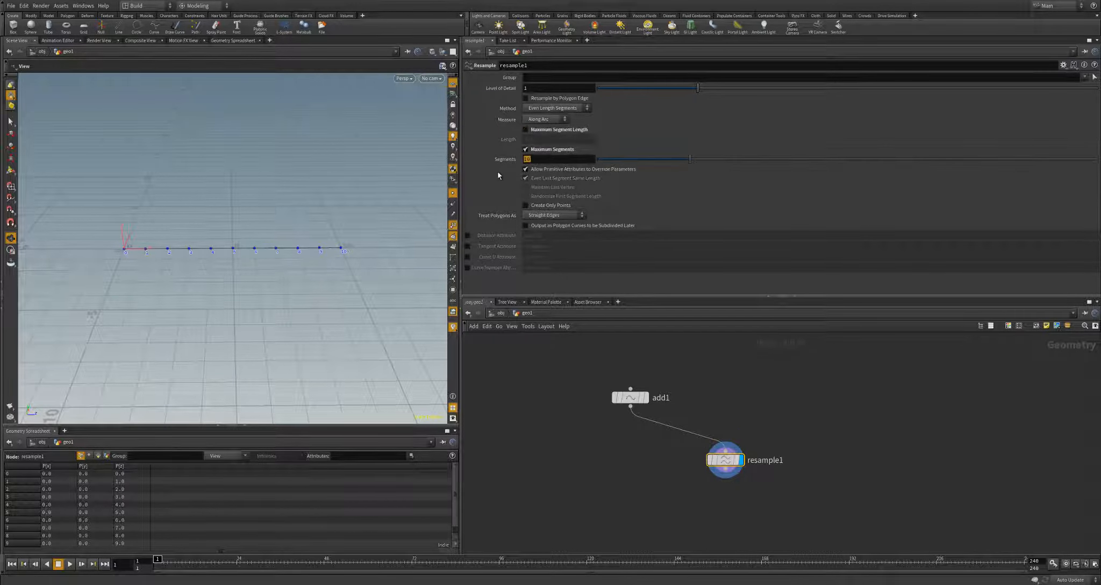
{"action": "type", "text": "15"}
{"action": "key", "text": "Return"}
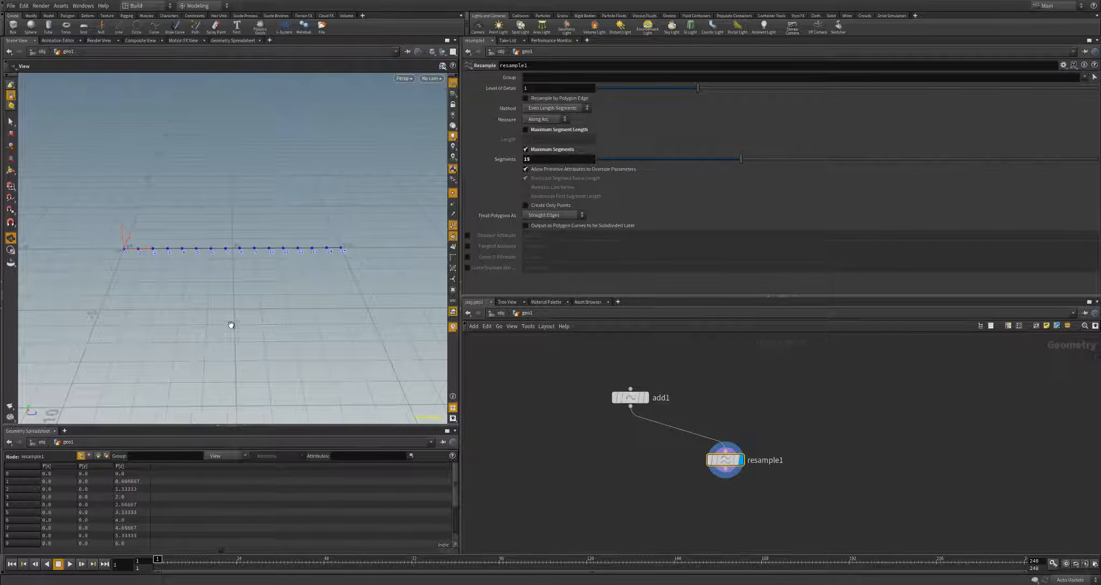
Step: Align resample1 below add1, then append a Point VOP to it and make the new node the displayed one
{"action": "left_click_drag", "start_coordinate": [704, 457], "coordinate": [604, 433]}
{"action": "middle_click_drag", "start_coordinate": [640, 475], "coordinate": [675, 475]}
{"action": "left_click", "coordinate": [635, 432]}
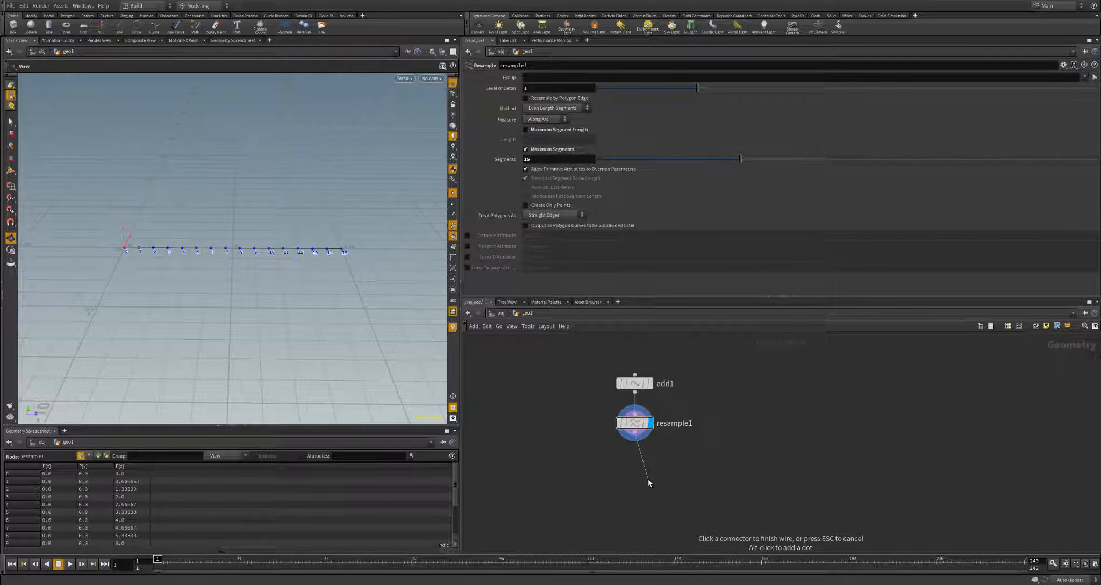
{"action": "key", "text": "Tab"}
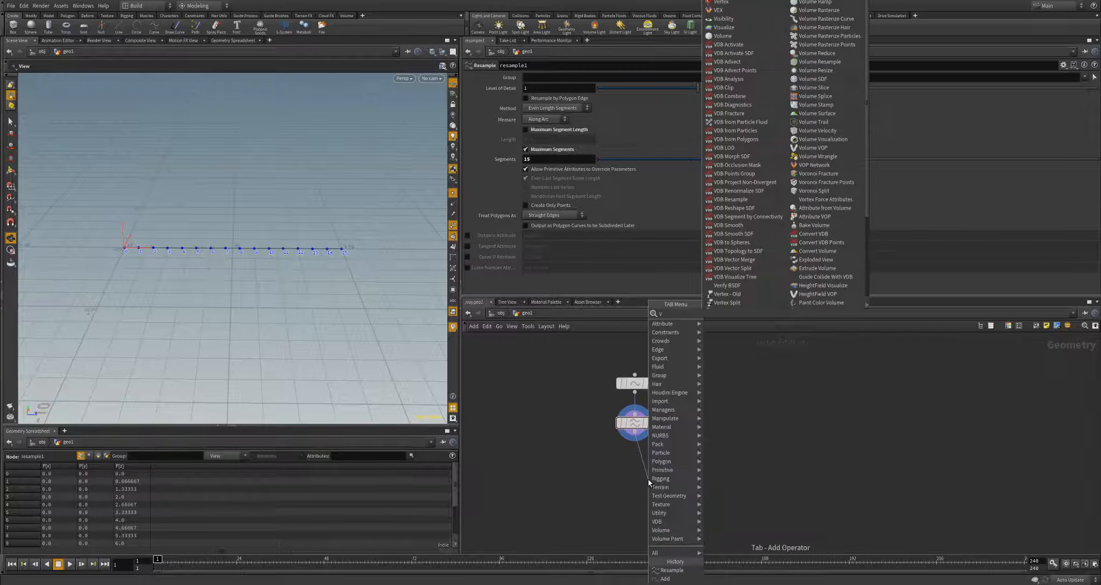
{"action": "type", "text": "pointvop"}
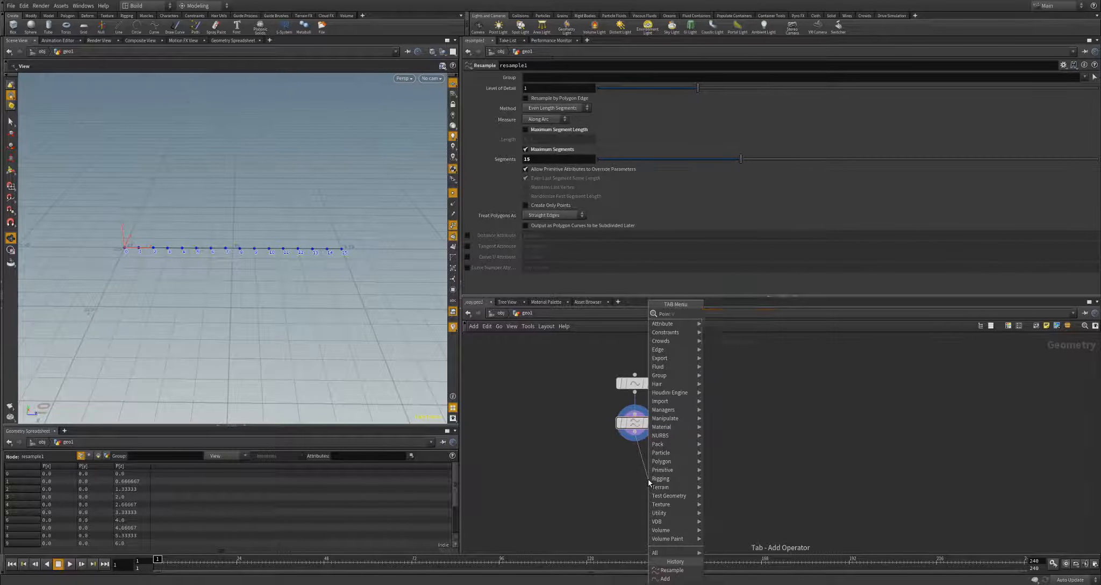
{"action": "key", "text": "Return"}
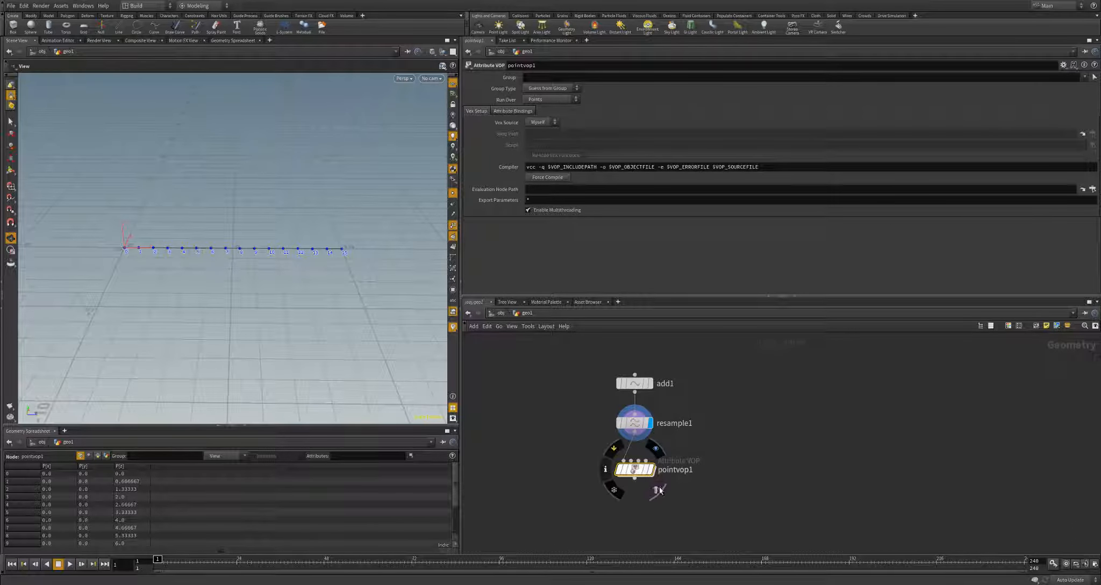
{"action": "scroll", "coordinate": [640, 468], "scroll_direction": "up", "scroll_amount": 2}
{"action": "left_click", "coordinate": [644, 457]}
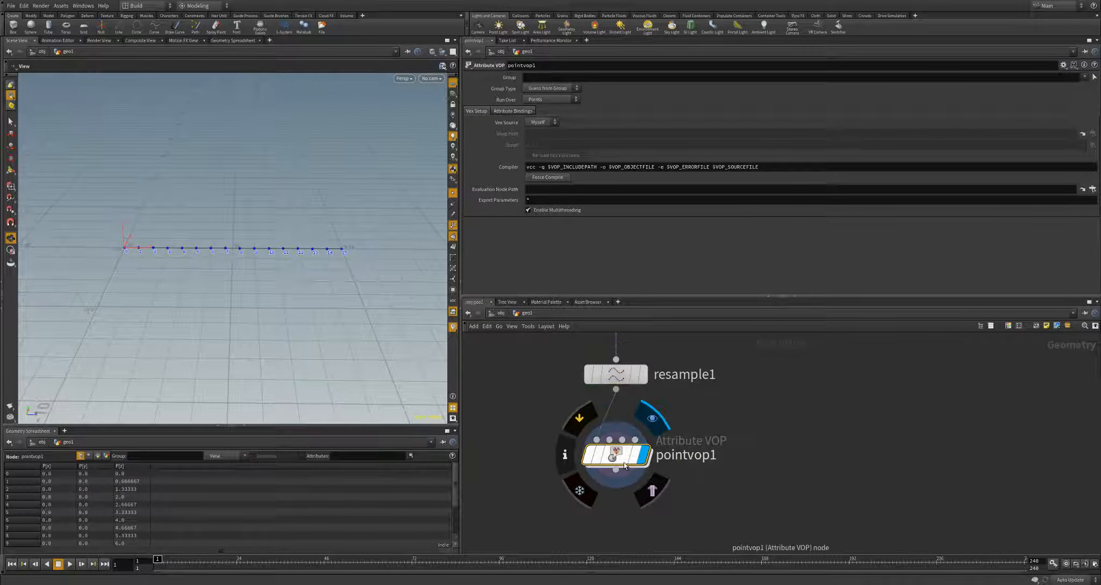
Step: Go inside pointvop1 and place the geometryvopoutput1 node level with geometryvopglobal1, leaving a gap between them
{"action": "scroll", "coordinate": [325, 311], "scroll_direction": "down", "scroll_amount": 2}
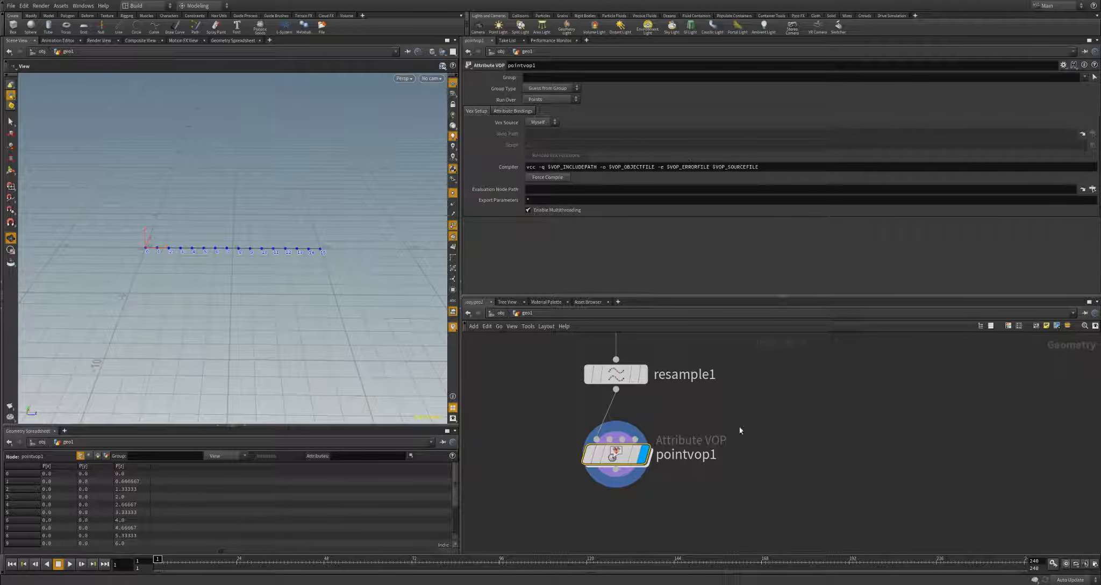
{"action": "middle_click_drag", "start_coordinate": [735, 387], "coordinate": [730, 418]}
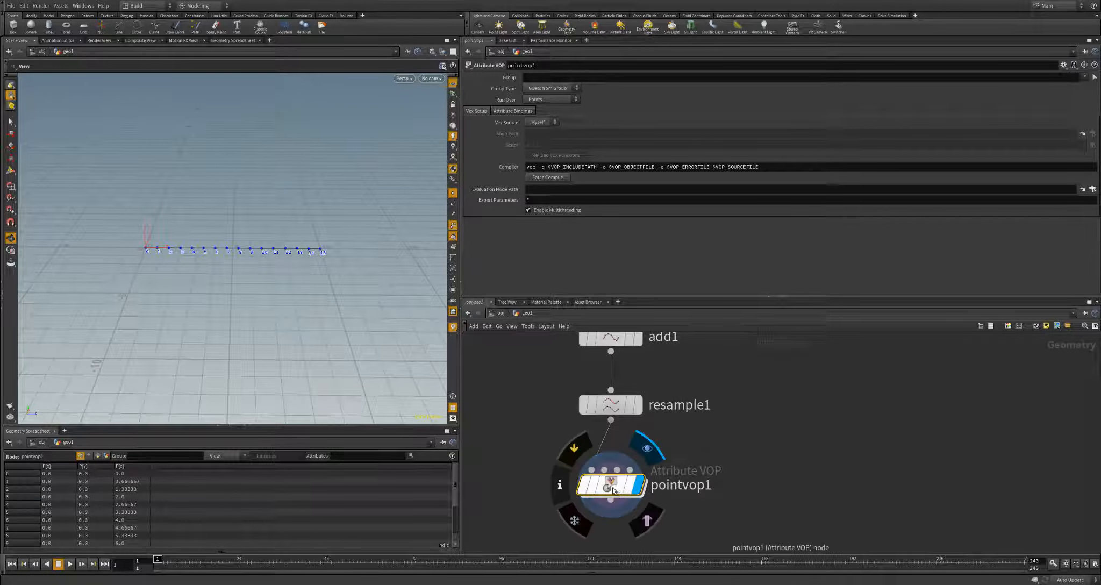
{"action": "scroll", "coordinate": [730, 414], "scroll_direction": "down", "scroll_amount": 2}
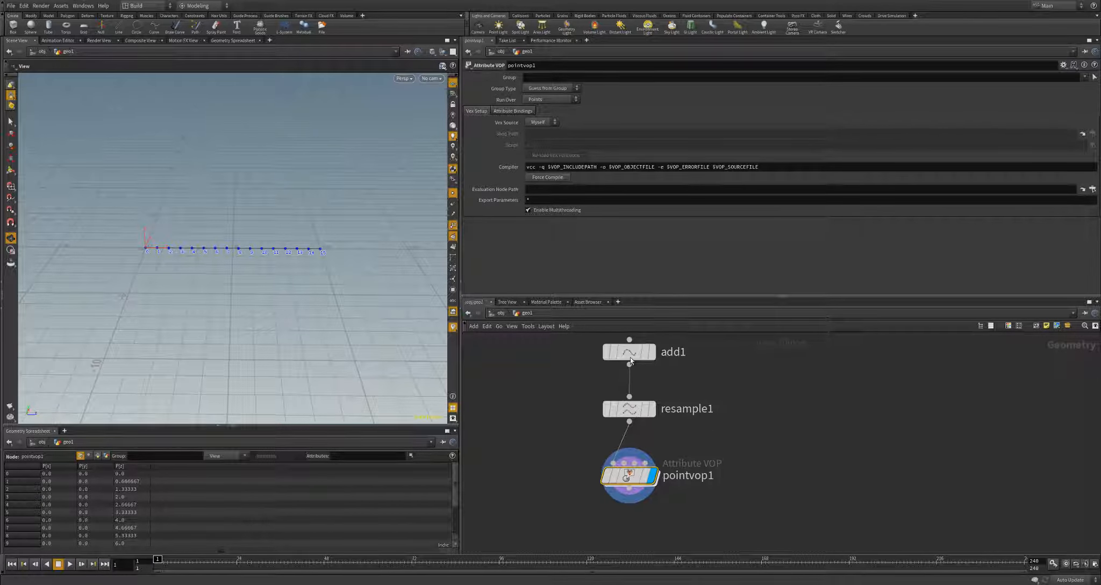
{"action": "double_click", "coordinate": [631, 477]}
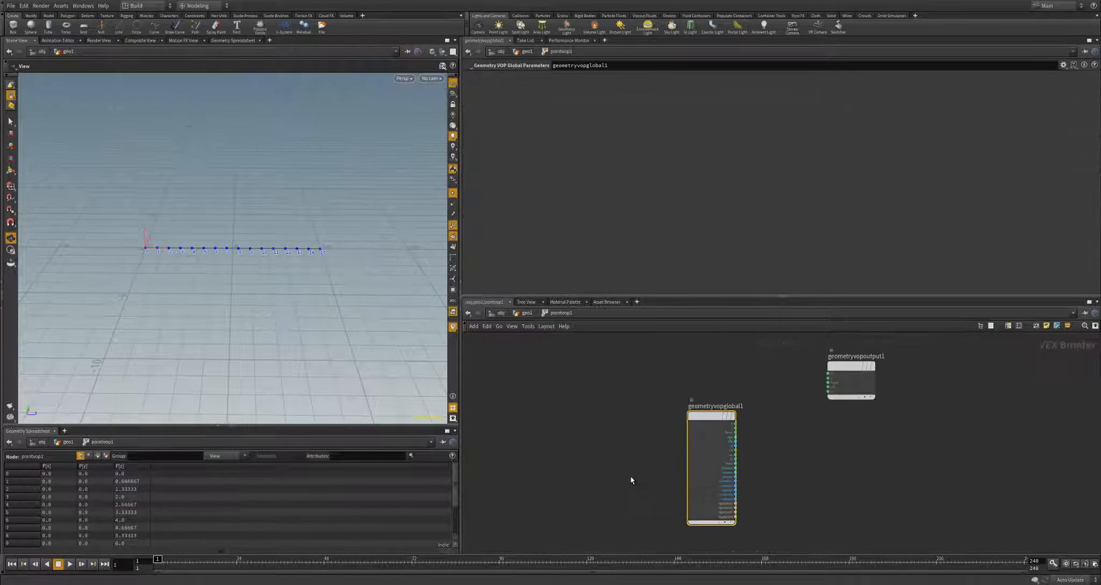
{"action": "middle_click_drag", "start_coordinate": [778, 456], "coordinate": [628, 453]}
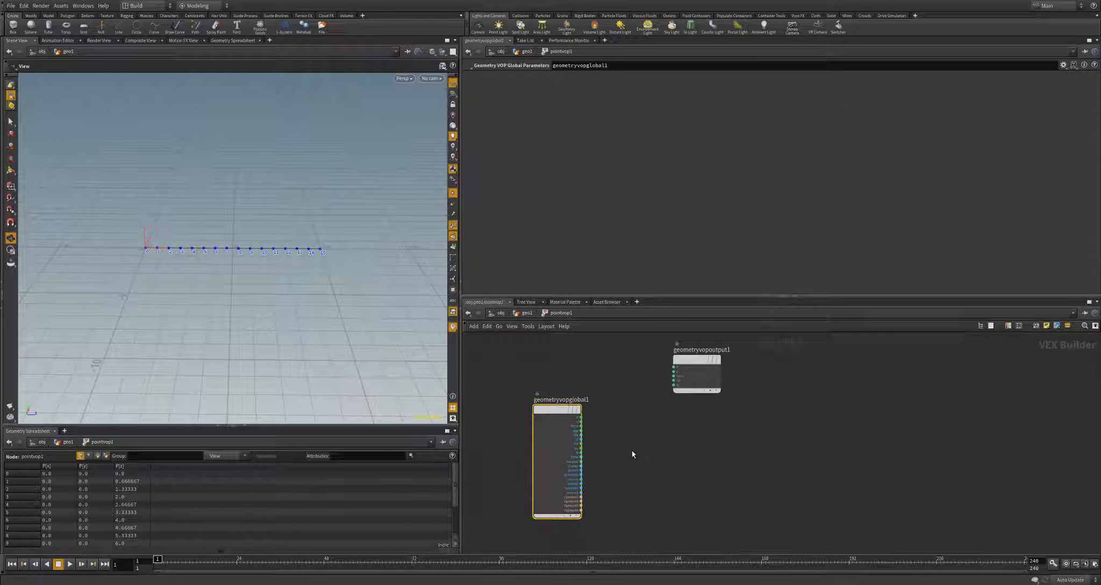
{"action": "mouse_move", "coordinate": [691, 364]}
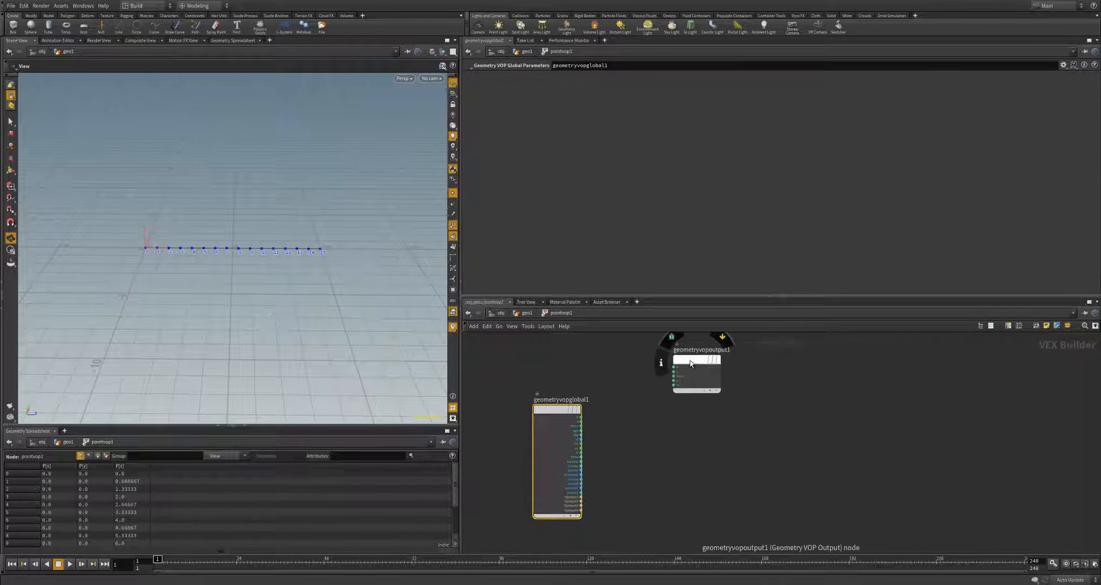
{"action": "left_click_drag", "start_coordinate": [691, 364], "coordinate": [755, 415]}
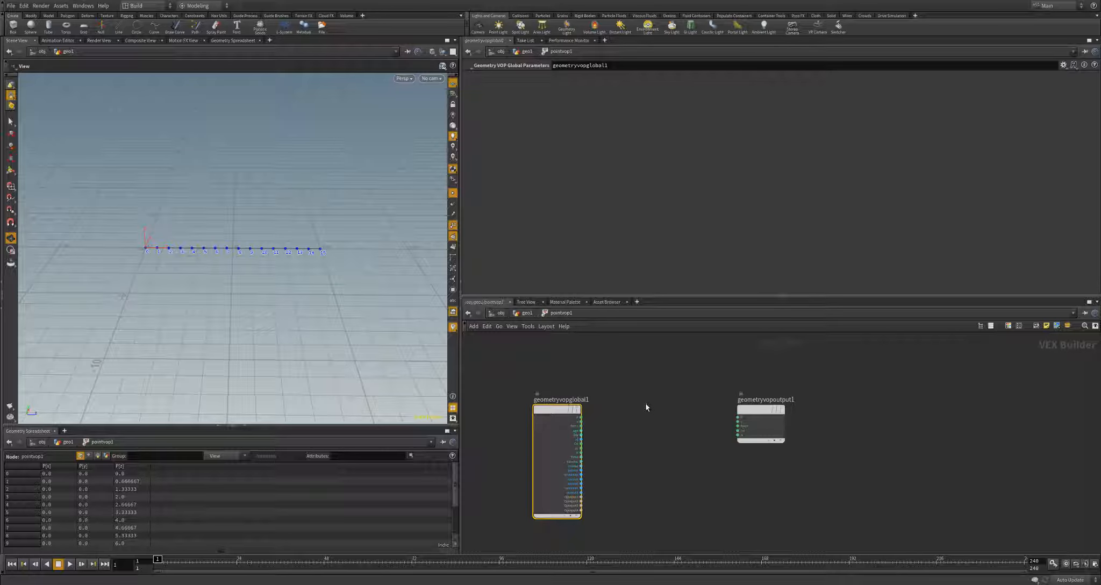
{"action": "left_click_drag", "start_coordinate": [762, 410], "coordinate": [781, 410]}
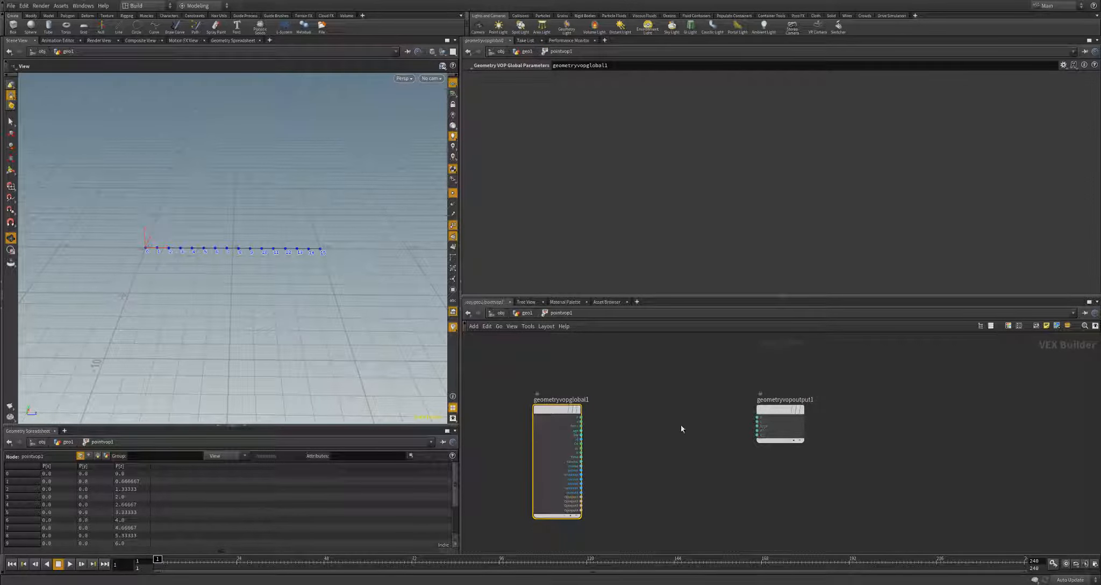
Step: Look over the ports of the global parameters and output nodes, and move the output node farther away
{"action": "mouse_move", "coordinate": [678, 443]}
{"action": "middle_mouse_down"}
{"action": "mouse_move", "coordinate": [693, 423]}
{"action": "mouse_move", "coordinate": [682, 425]}
{"action": "middle_mouse_up"}
{"action": "scroll", "coordinate": [638, 414], "scroll_direction": "up", "scroll_amount": 5}
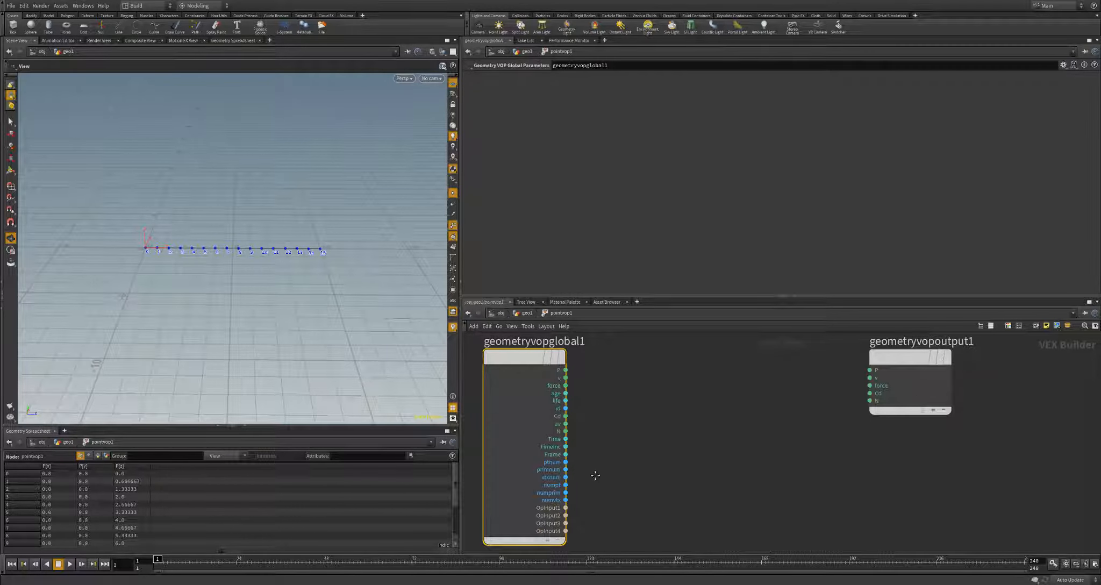
{"action": "middle_click_drag", "start_coordinate": [591, 475], "coordinate": [584, 467]}
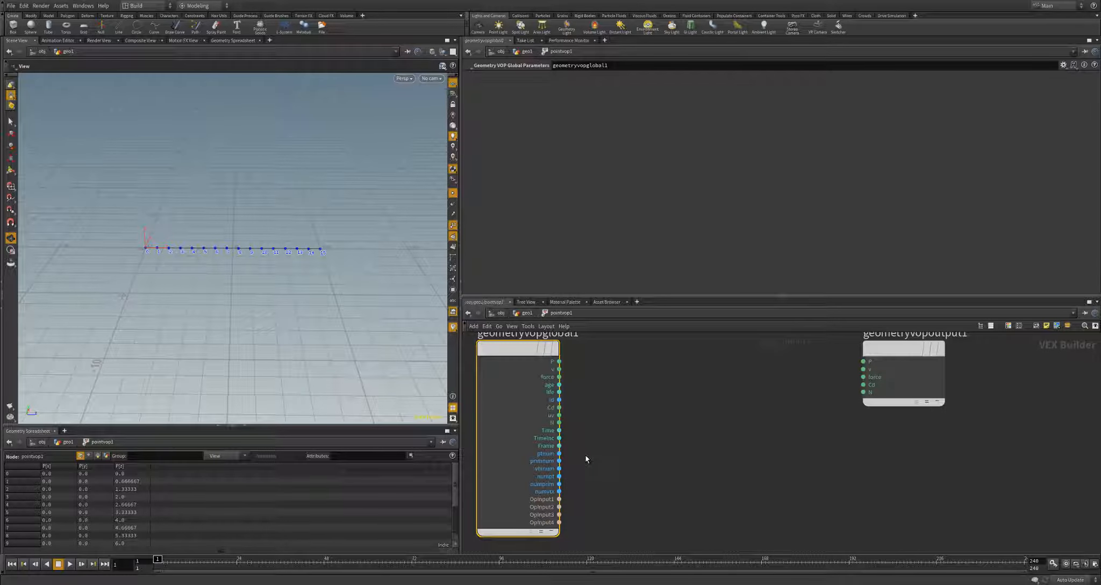
{"action": "scroll", "coordinate": [616, 439], "scroll_direction": "down", "scroll_amount": 1}
{"action": "middle_click_drag", "start_coordinate": [644, 429], "coordinate": [646, 438]}
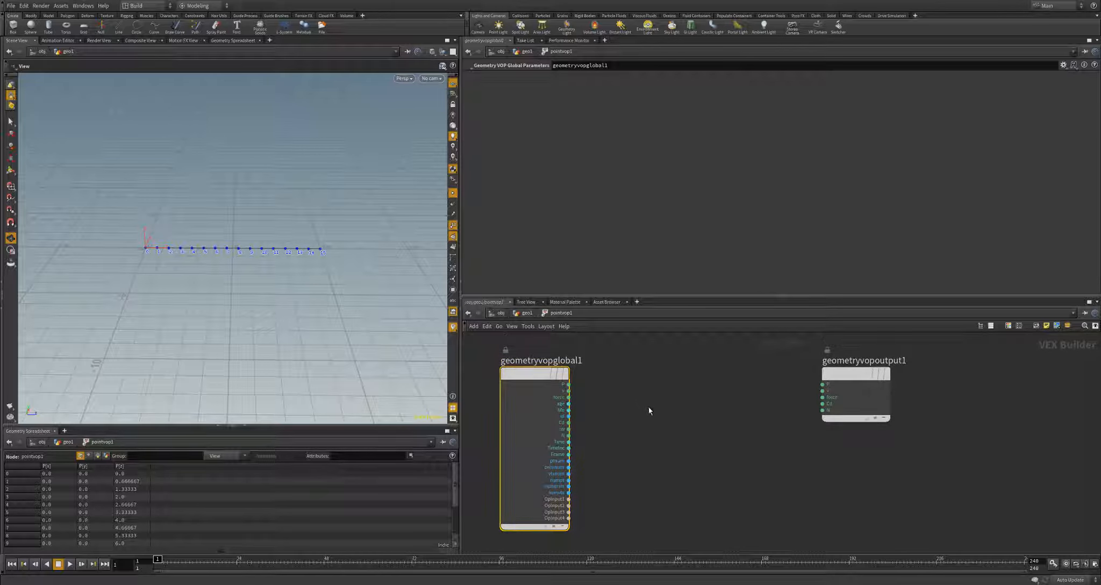
{"action": "scroll", "coordinate": [634, 413], "scroll_direction": "down", "scroll_amount": 3}
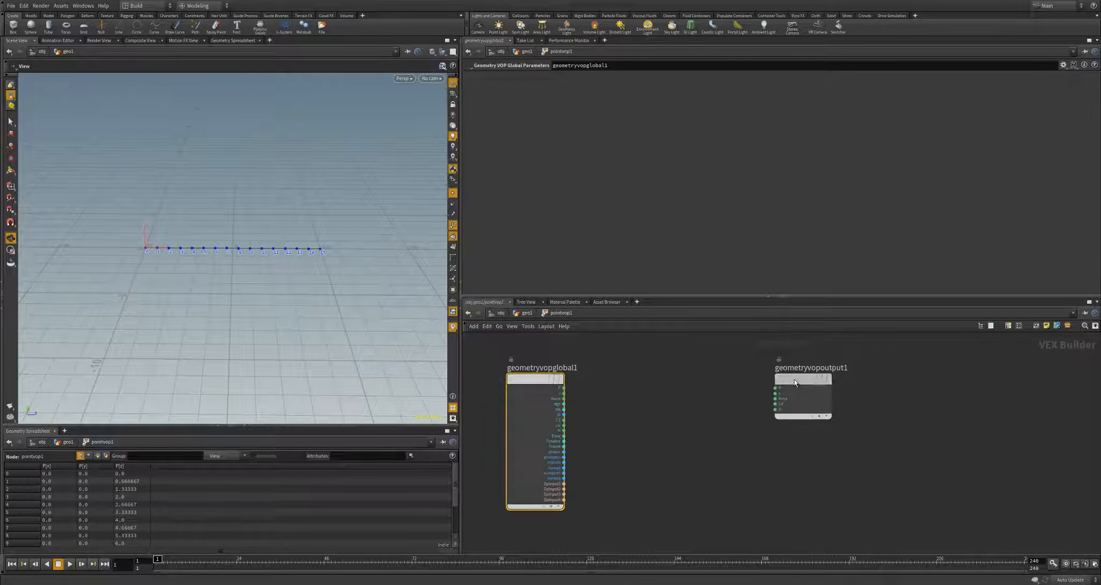
{"action": "left_click_drag", "start_coordinate": [795, 381], "coordinate": [829, 383]}
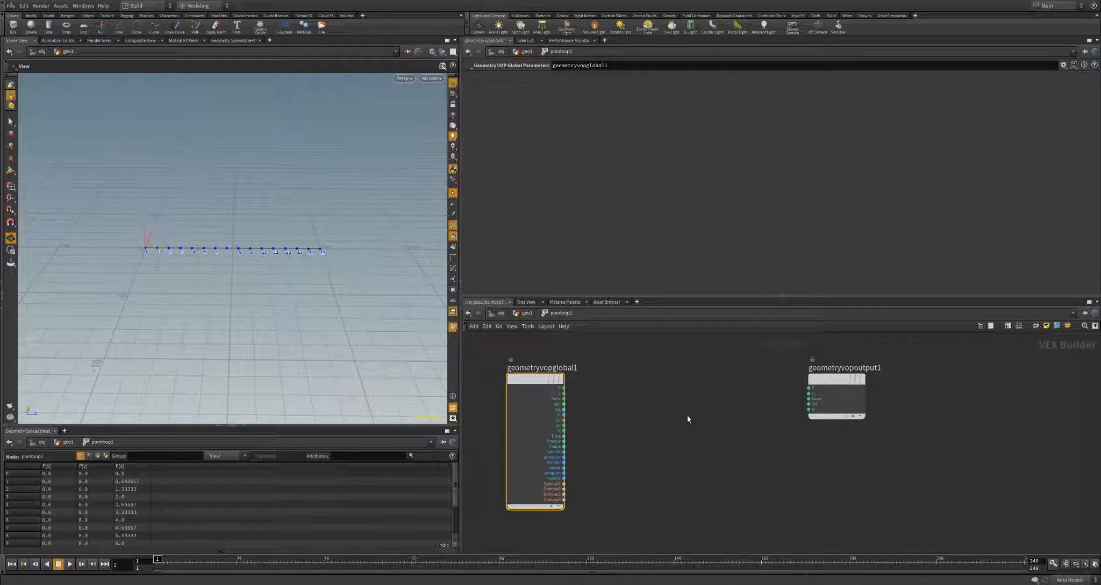
Step: Examine the resampled line's numbered points in the viewport alongside the global parameters node's outputs
{"action": "middle_click_drag", "start_coordinate": [688, 420], "coordinate": [679, 421]}
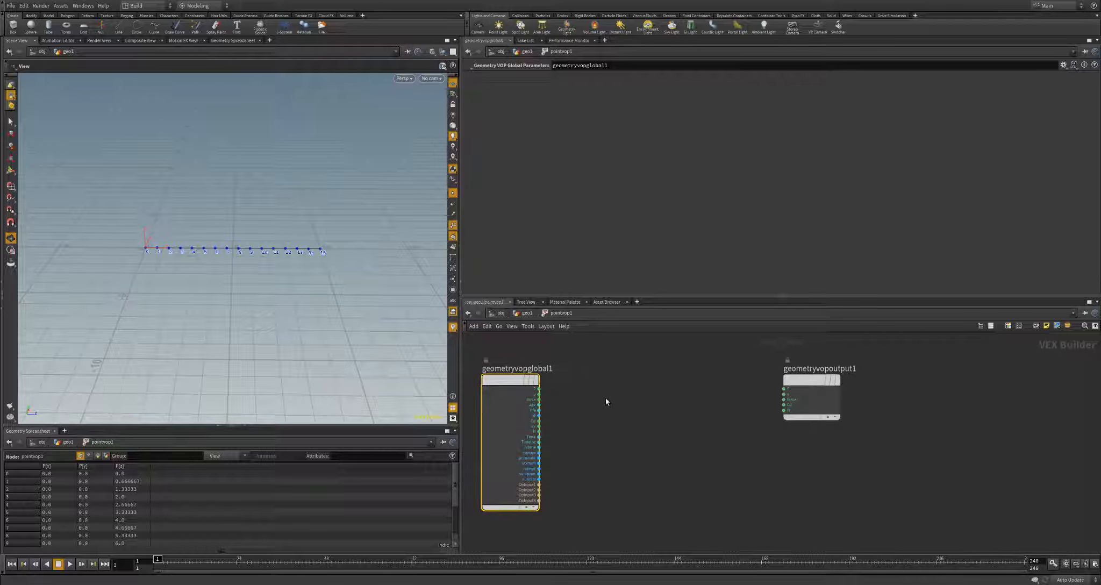
{"action": "middle_click_drag", "start_coordinate": [634, 408], "coordinate": [652, 415]}
{"action": "scroll", "coordinate": [651, 415], "scroll_direction": "up", "scroll_amount": 1}
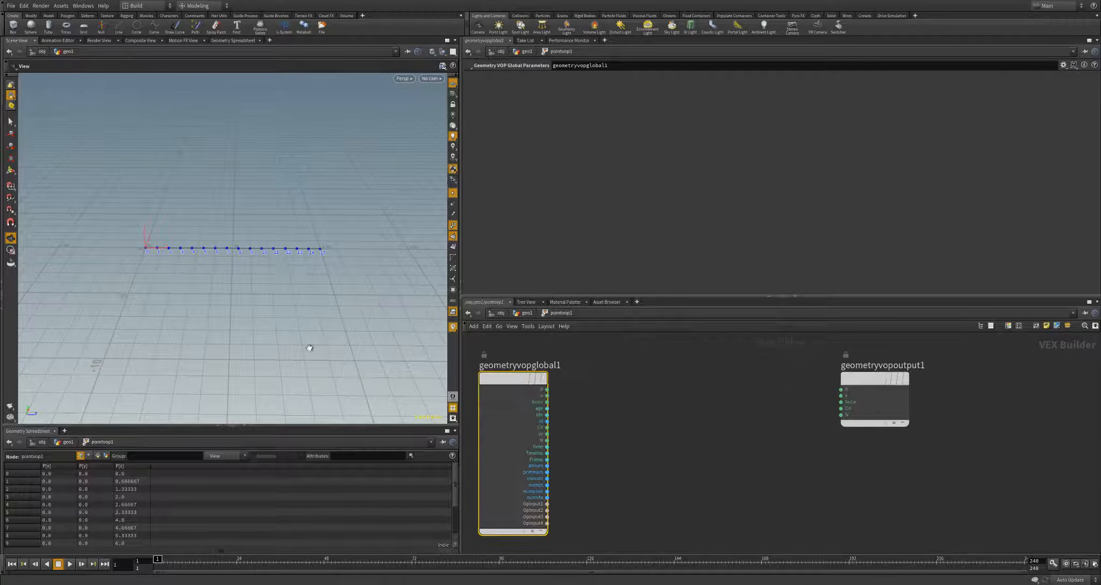
{"action": "scroll", "coordinate": [304, 281], "scroll_direction": "up", "scroll_amount": 2}
{"action": "left_click_drag", "start_coordinate": [304, 281], "coordinate": [293, 304]}
{"action": "scroll", "coordinate": [285, 305], "scroll_direction": "down", "scroll_amount": 1}
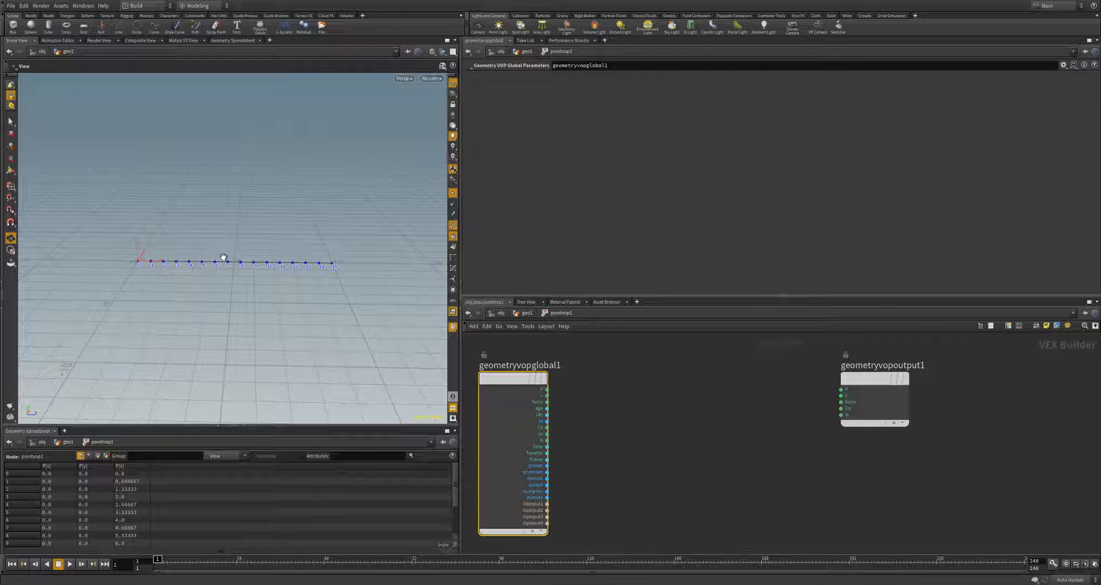
{"action": "scroll", "coordinate": [618, 433], "scroll_direction": "up", "scroll_amount": 1}
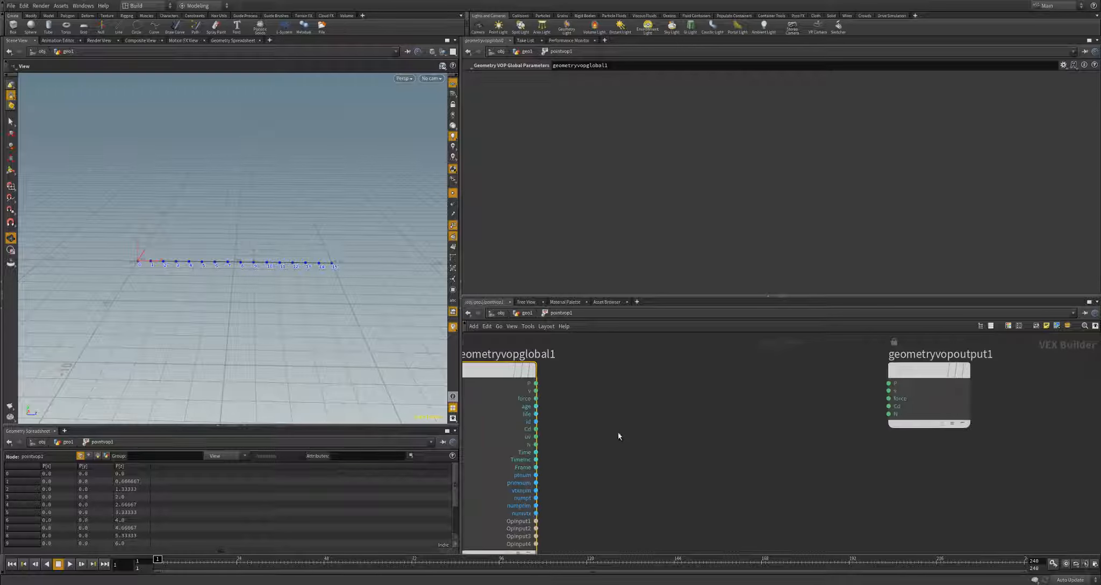
{"action": "scroll", "coordinate": [605, 418], "scroll_direction": "down", "scroll_amount": 1}
Step: Wire the P output of geometryvopglobal1 to the P input of geometryvopoutput1 and nudge the output node slightly farther away
{"action": "left_click", "coordinate": [558, 382]}
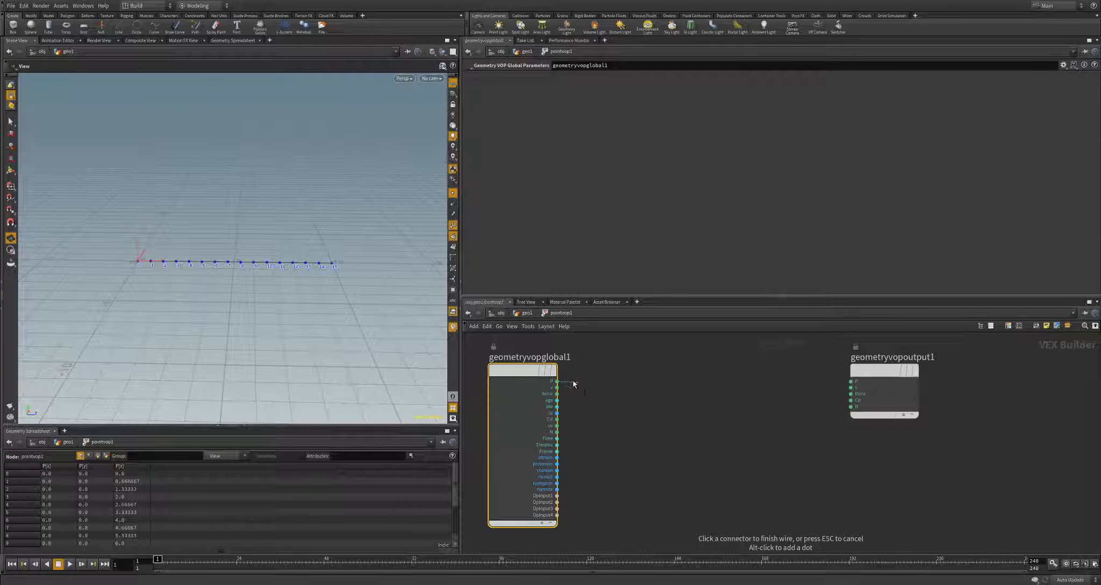
{"action": "left_click", "coordinate": [851, 381]}
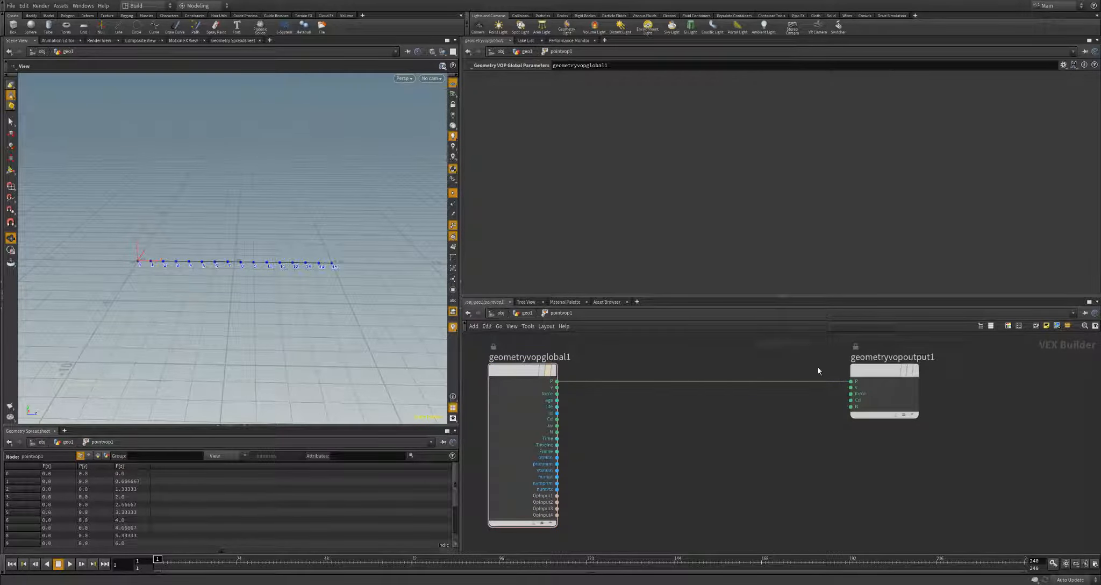
{"action": "left_click_drag", "start_coordinate": [856, 383], "coordinate": [861, 383]}
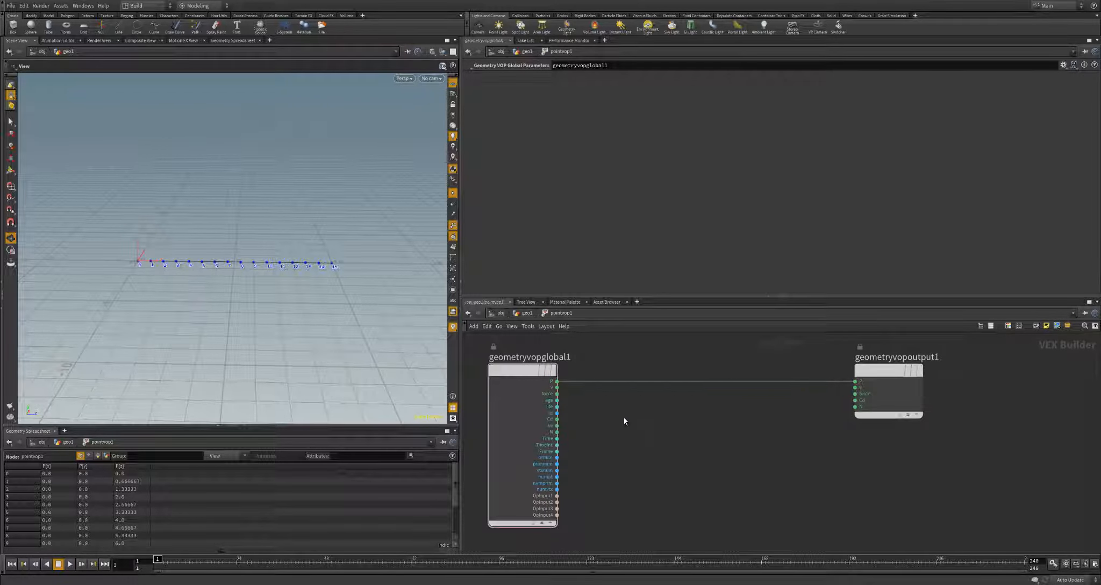
Step: Wire the ptnum output of geometryvopglobal1 to the P input of geometryvopoutput1 and check the line in the front view
{"action": "left_click", "coordinate": [558, 457]}
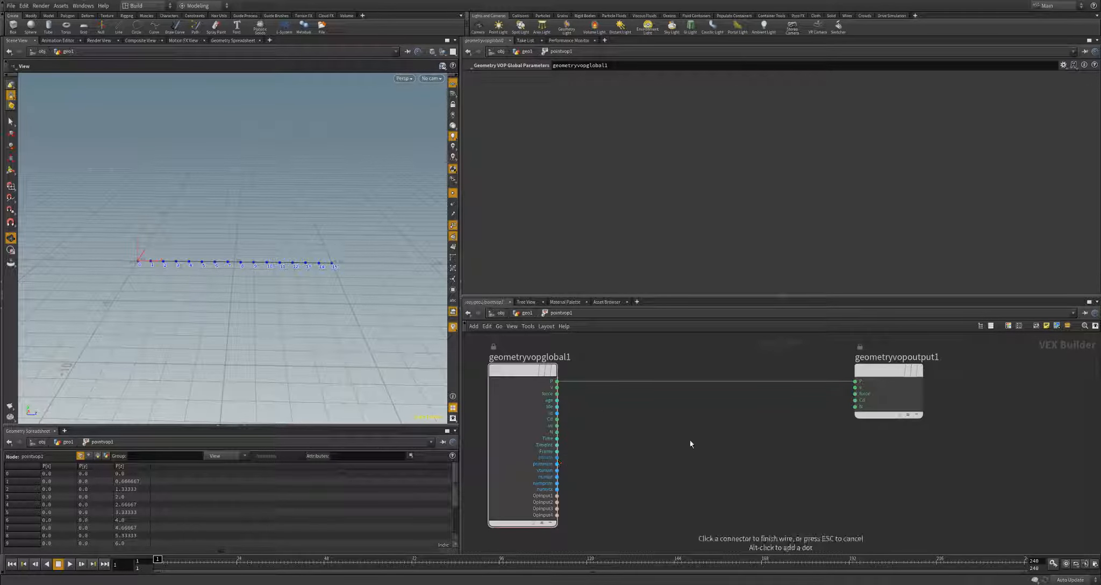
{"action": "left_click", "coordinate": [855, 381]}
{"action": "key", "text": "space+3"}
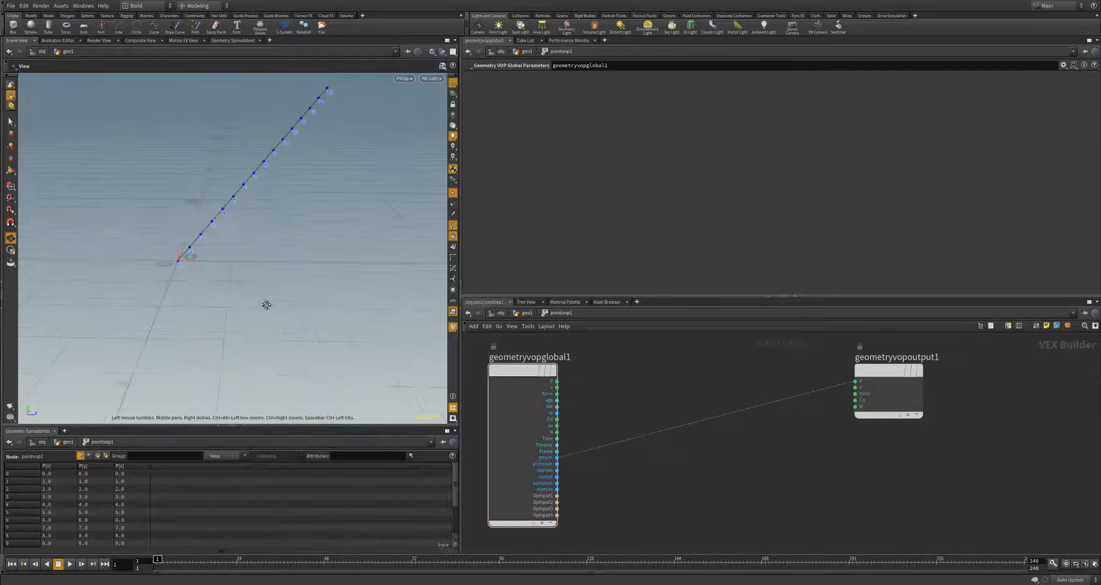
{"action": "key", "text": "h"}
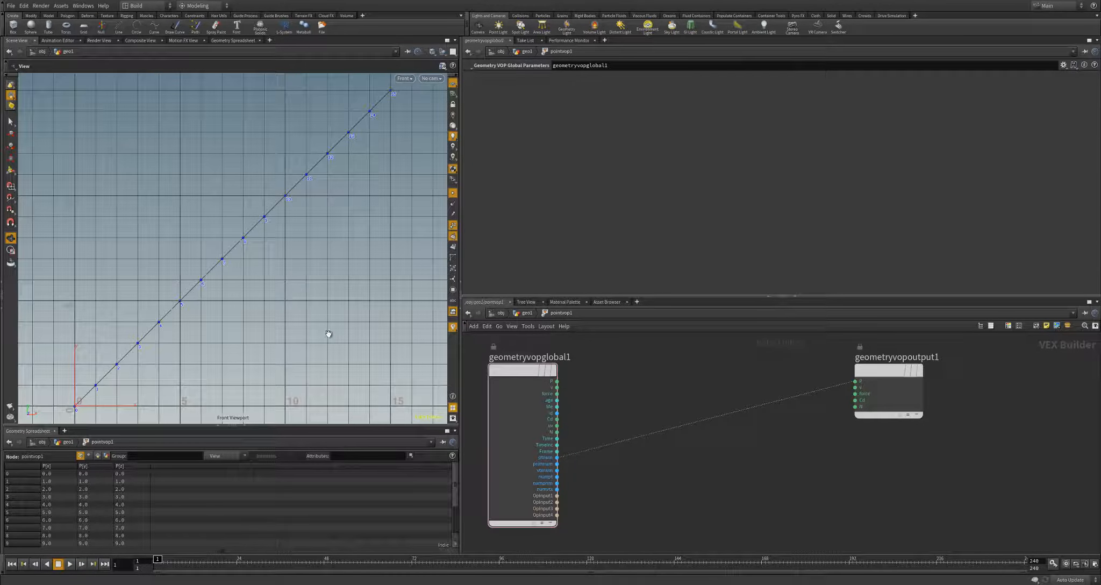
{"action": "scroll", "coordinate": [327, 335], "scroll_direction": "down", "scroll_amount": 3}
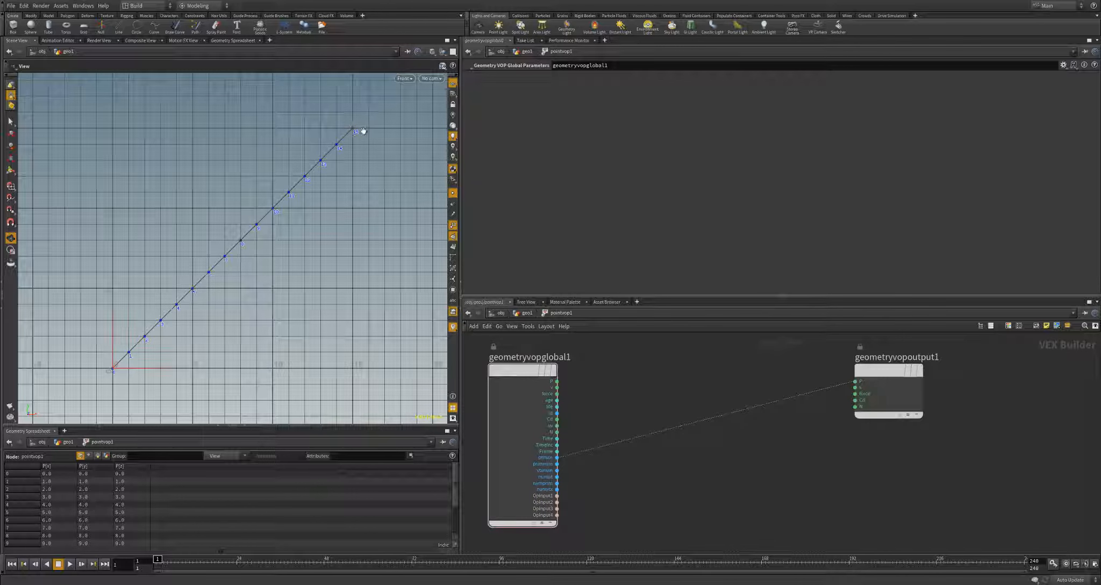
Step: Examine the point-number-driven line from several perspective angles and compare it with the P values in the geometry spreadsheet
{"action": "key", "text": "space+1"}
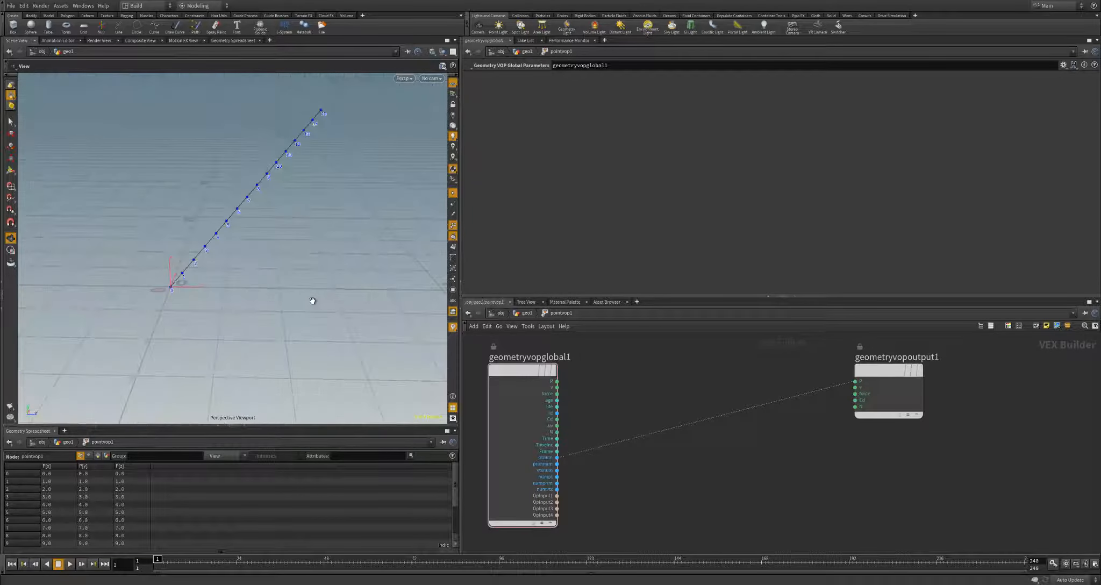
{"action": "right_click_drag", "start_coordinate": [333, 259], "coordinate": [326, 268]}
{"action": "left_click_drag", "start_coordinate": [325, 269], "coordinate": [268, 293]}
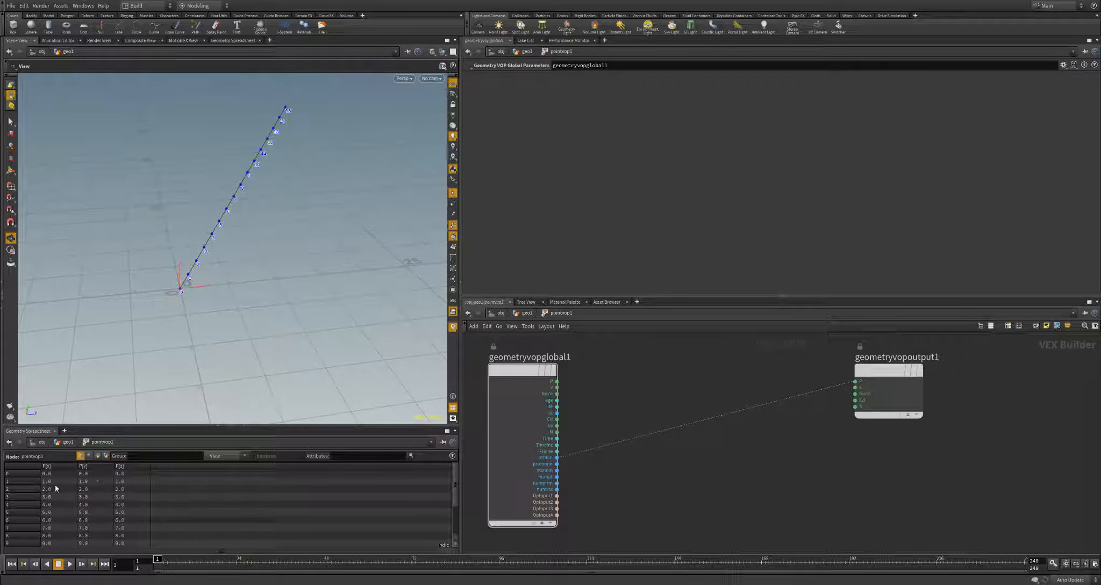
{"action": "scroll", "coordinate": [70, 497], "scroll_direction": "down", "scroll_amount": 2}
{"action": "scroll", "coordinate": [92, 504], "scroll_direction": "up", "scroll_amount": 2}
{"action": "mouse_move", "coordinate": [734, 448]}
{"action": "middle_mouse_down"}
{"action": "mouse_move", "coordinate": [718, 459]}
{"action": "mouse_move", "coordinate": [750, 465]}
{"action": "mouse_move", "coordinate": [730, 457]}
{"action": "middle_mouse_up"}
{"action": "left_click_drag", "start_coordinate": [337, 302], "coordinate": [234, 308]}
{"action": "right_click_drag", "start_coordinate": [332, 311], "coordinate": [352, 310]}
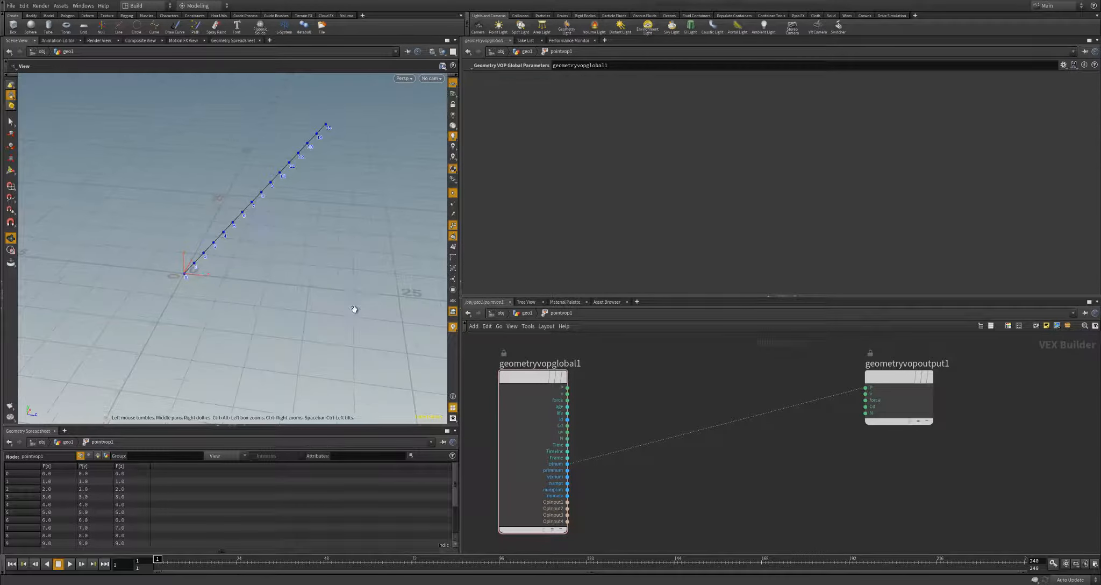
{"action": "middle_click_drag", "start_coordinate": [349, 319], "coordinate": [322, 314]}
{"action": "right_click_drag", "start_coordinate": [356, 319], "coordinate": [322, 314]}
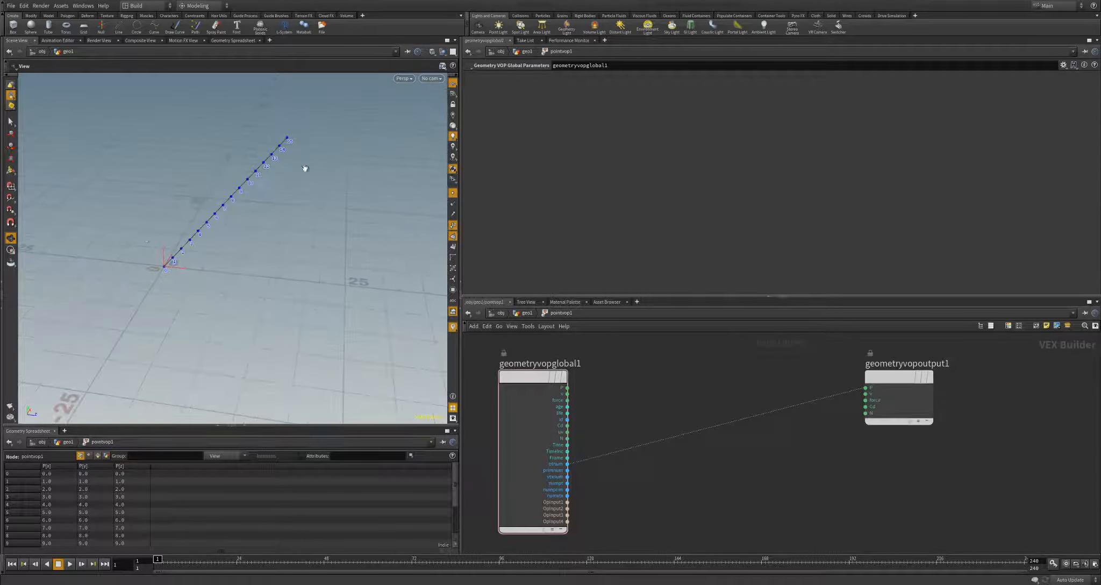
{"action": "left_click_drag", "start_coordinate": [345, 235], "coordinate": [272, 256]}
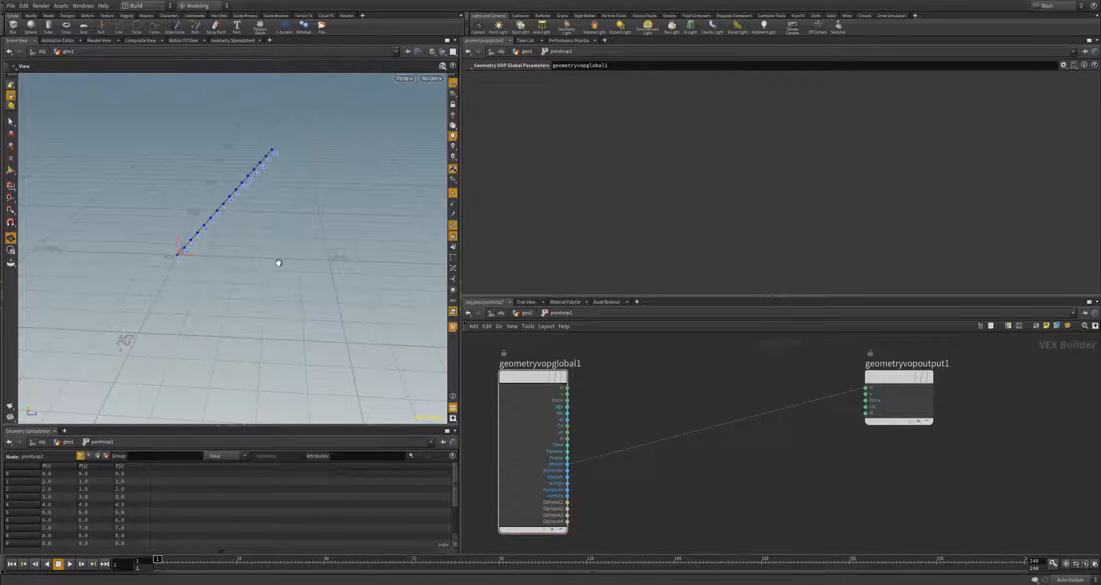
{"action": "middle_click_drag", "start_coordinate": [639, 419], "coordinate": [641, 411]}
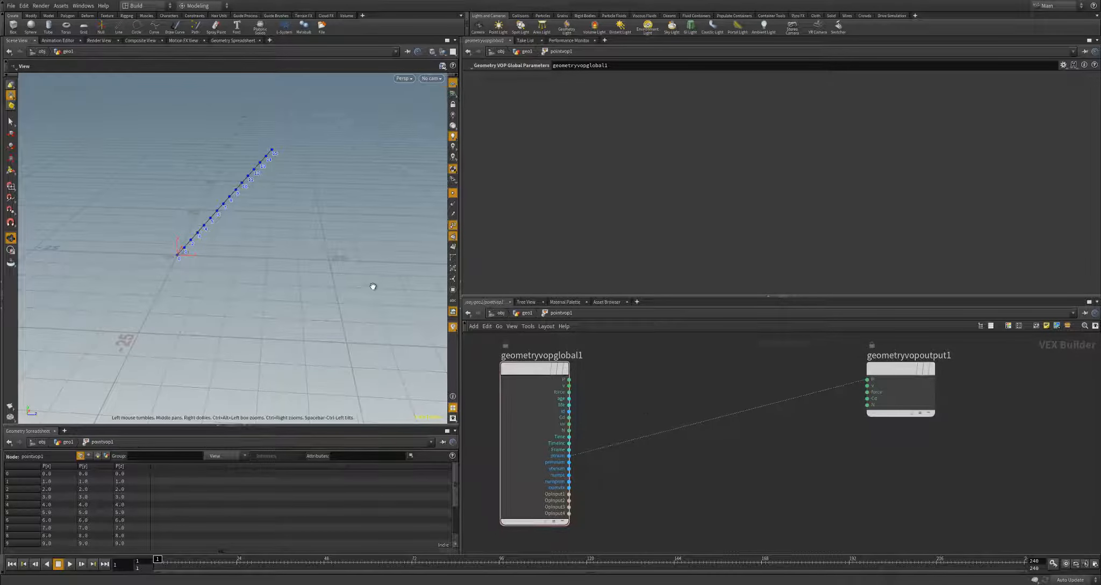
{"action": "left_click_drag", "start_coordinate": [369, 288], "coordinate": [324, 297]}
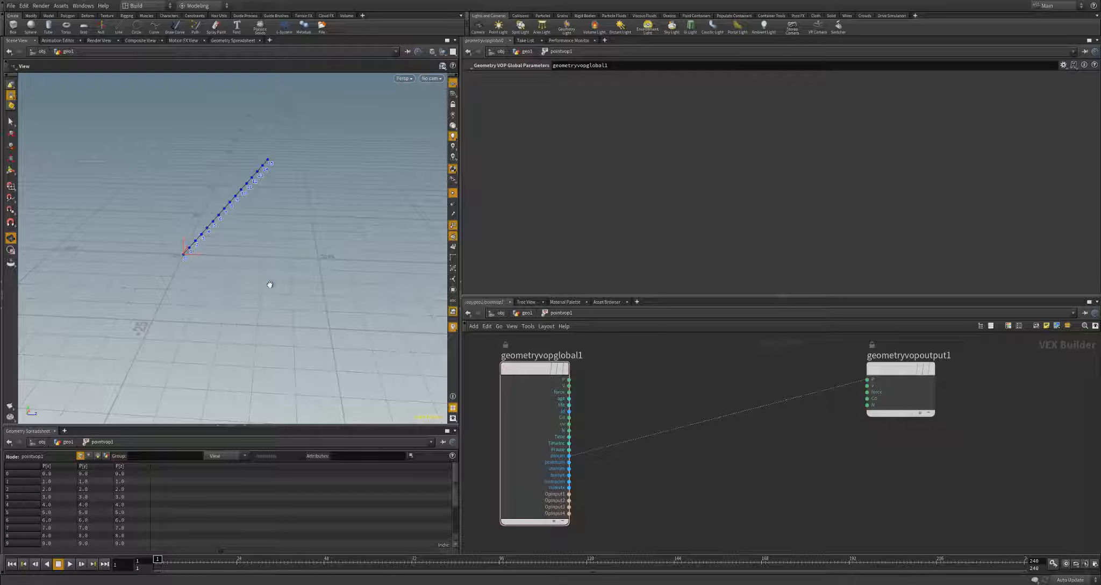
{"action": "left_click_drag", "start_coordinate": [239, 290], "coordinate": [272, 312]}
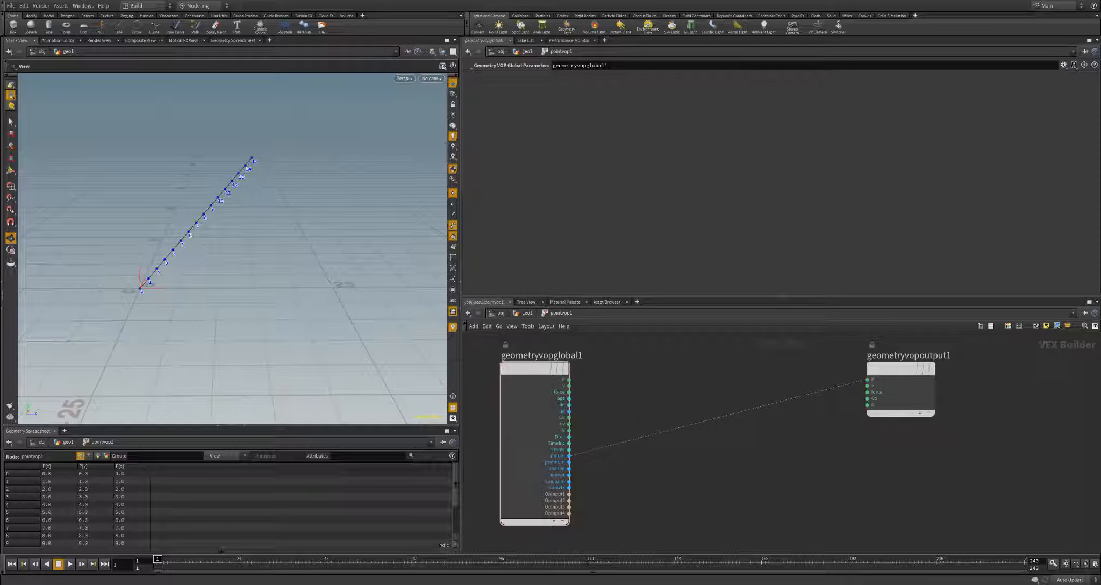
Step: Remove the wire feeding the P input of geometryvopoutput1 and view the line up close
{"action": "right_click", "coordinate": [637, 439]}
{"action": "left_click", "coordinate": [657, 466]}
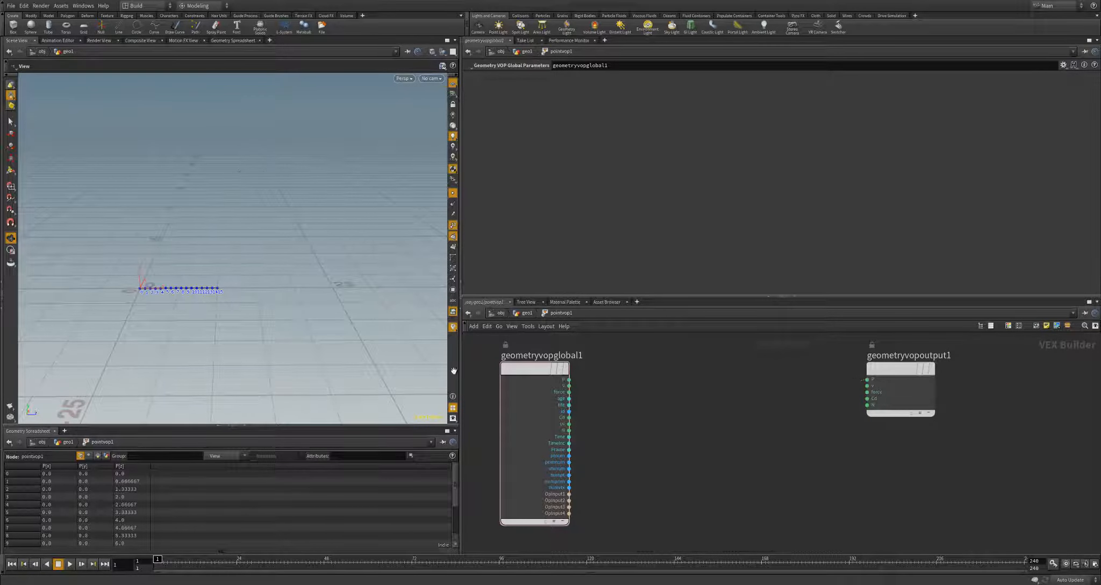
{"action": "left_click_drag", "start_coordinate": [221, 339], "coordinate": [235, 242]}
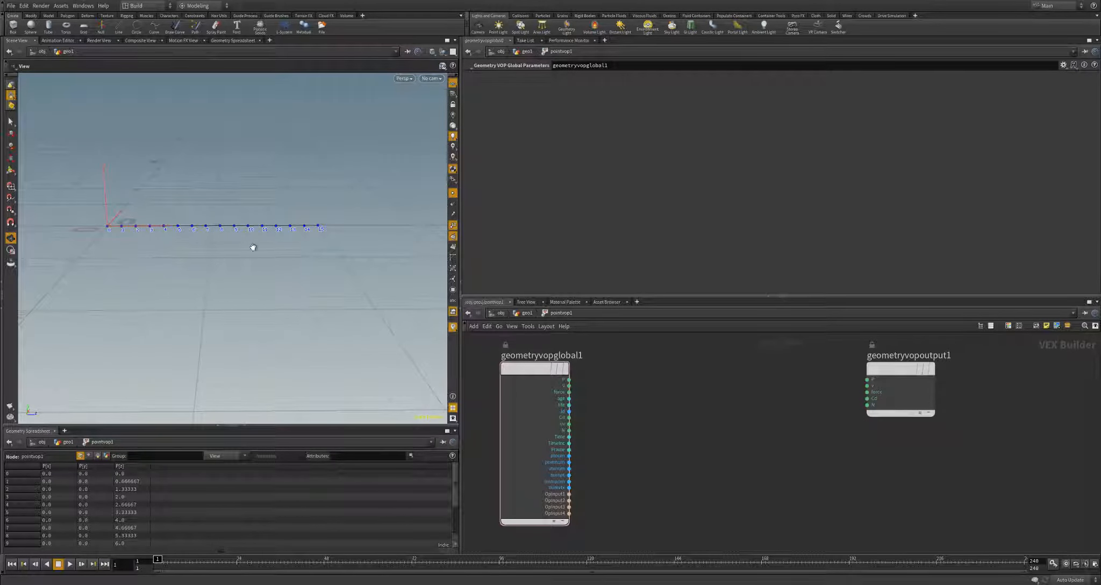
Step: Add an Integer to Float node fed by the ptnum output and place it beside the global parameters node
{"action": "scroll", "coordinate": [618, 468], "scroll_direction": "up", "scroll_amount": 4}
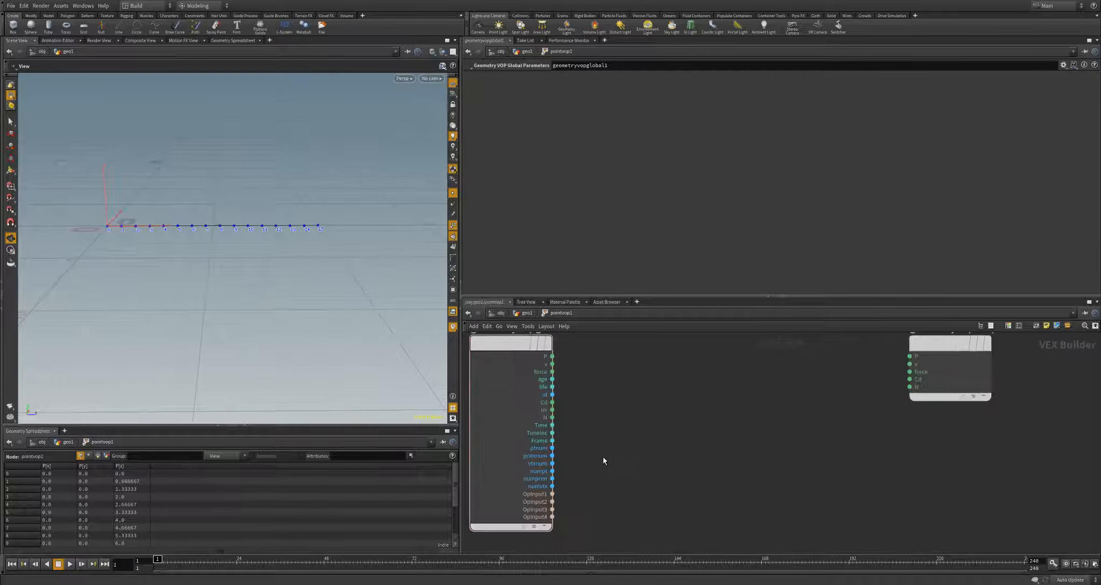
{"action": "middle_click_drag", "start_coordinate": [598, 455], "coordinate": [598, 466]}
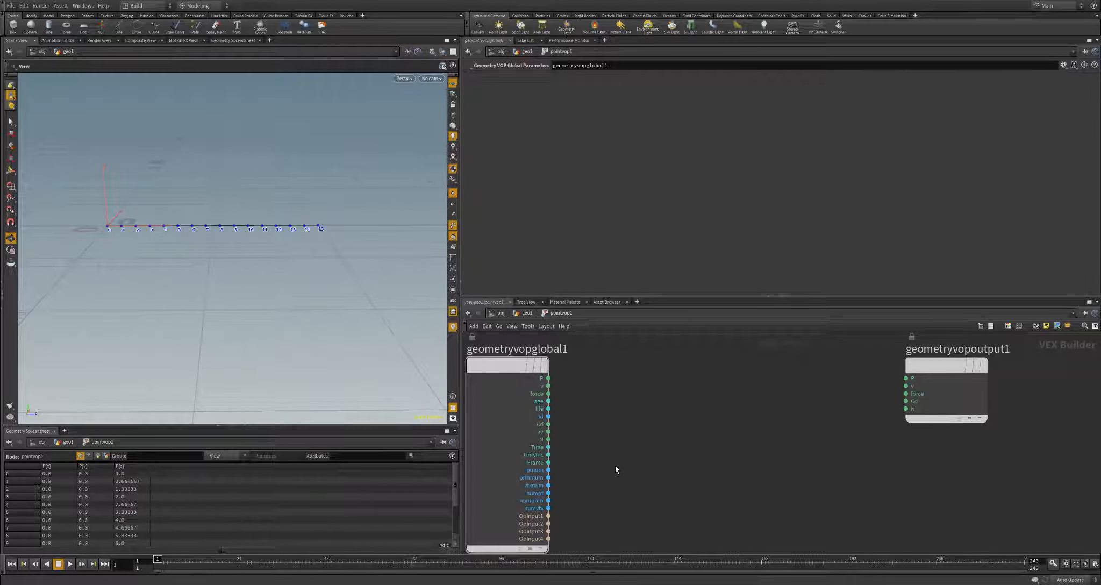
{"action": "left_click", "coordinate": [549, 470]}
{"action": "key", "text": "Tab"}
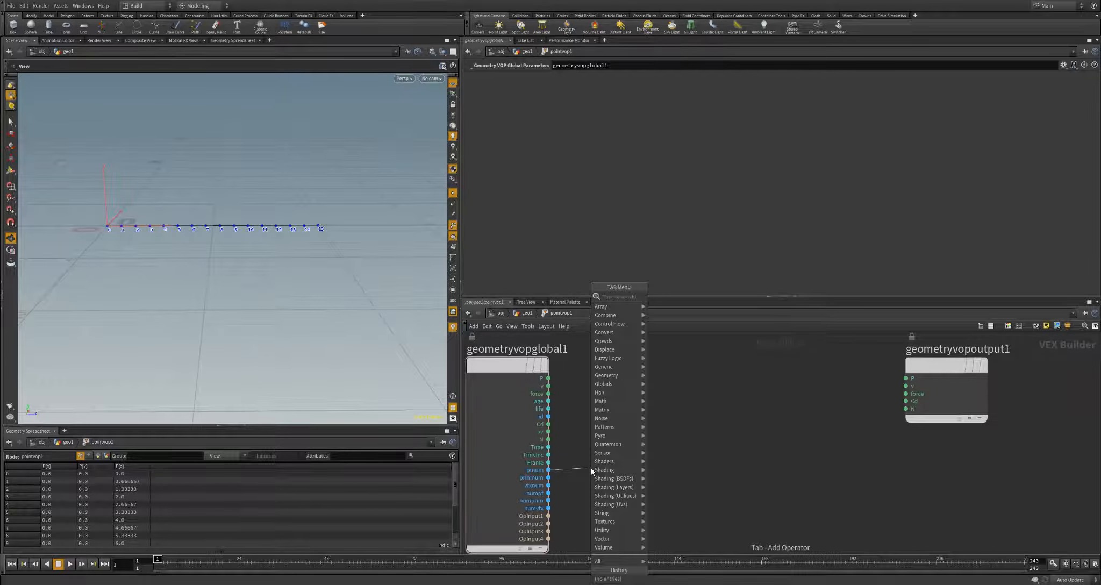
{"action": "type", "text": "to"}
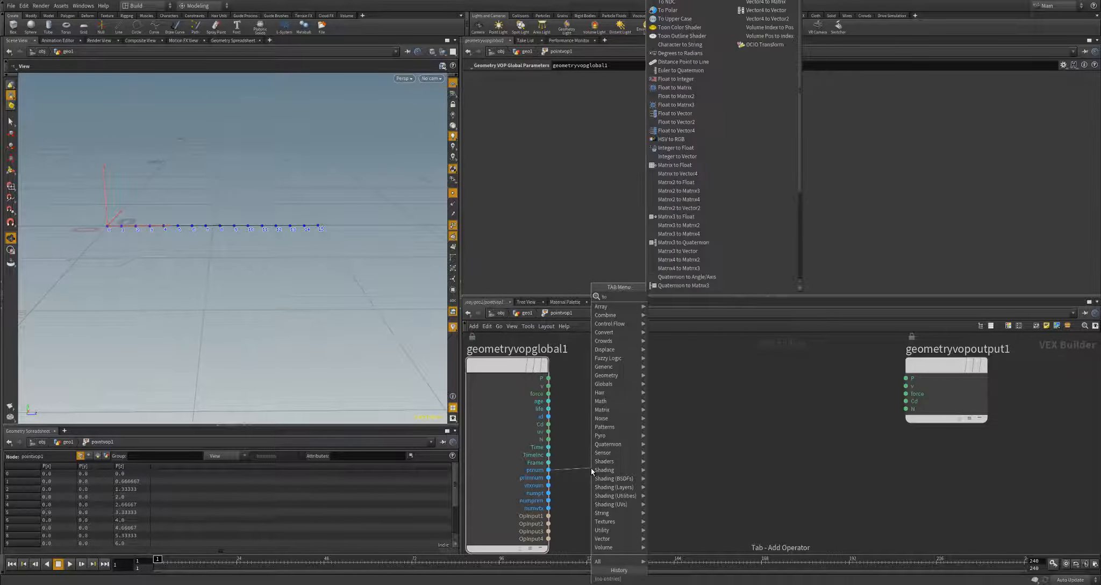
{"action": "type", "text": " float"}
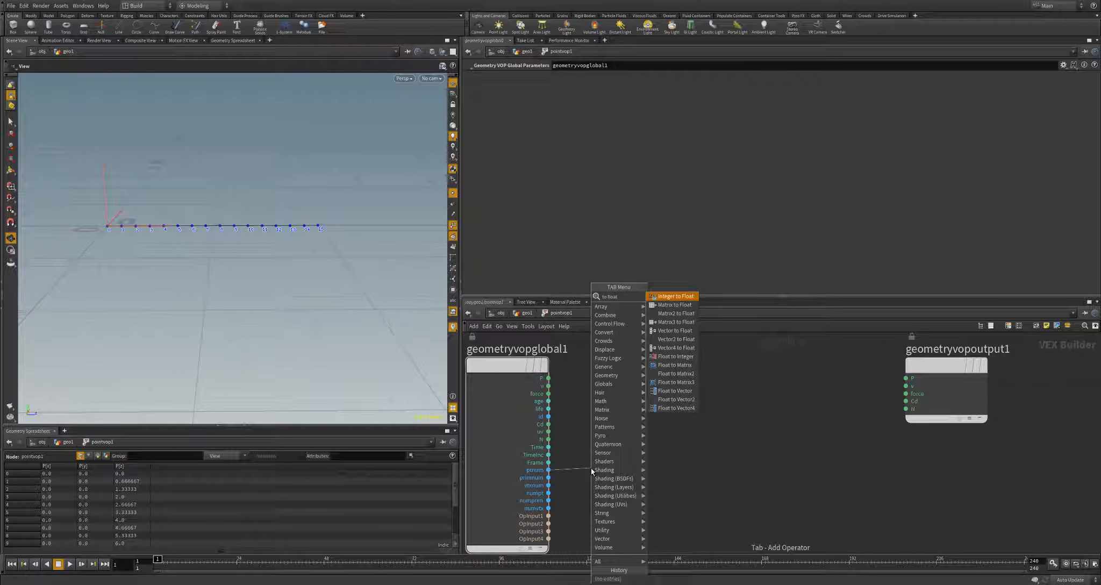
{"action": "left_click", "coordinate": [677, 296]}
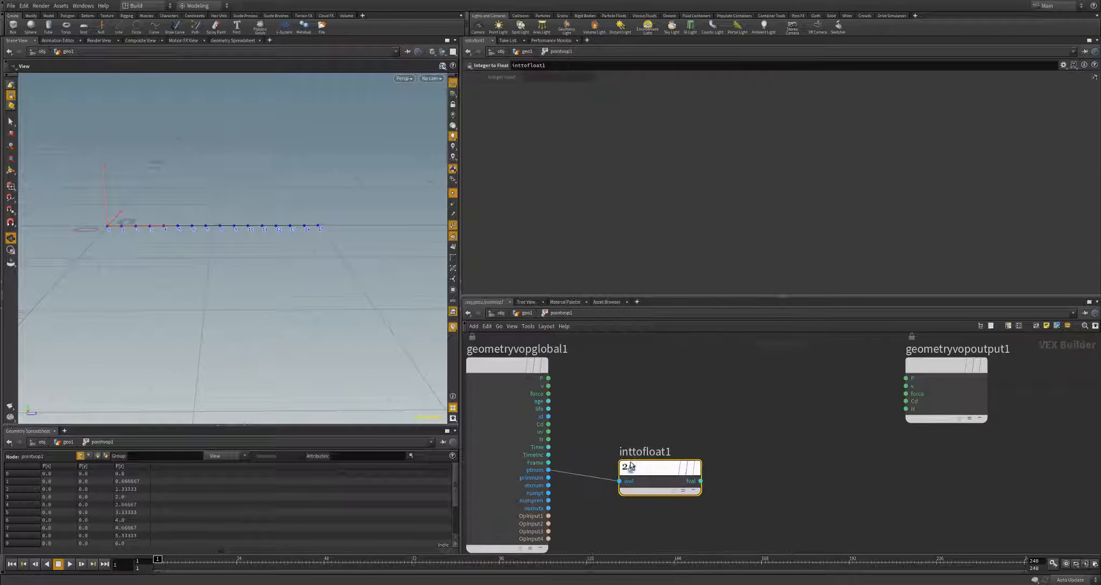
{"action": "left_click_drag", "start_coordinate": [645, 465], "coordinate": [617, 454]}
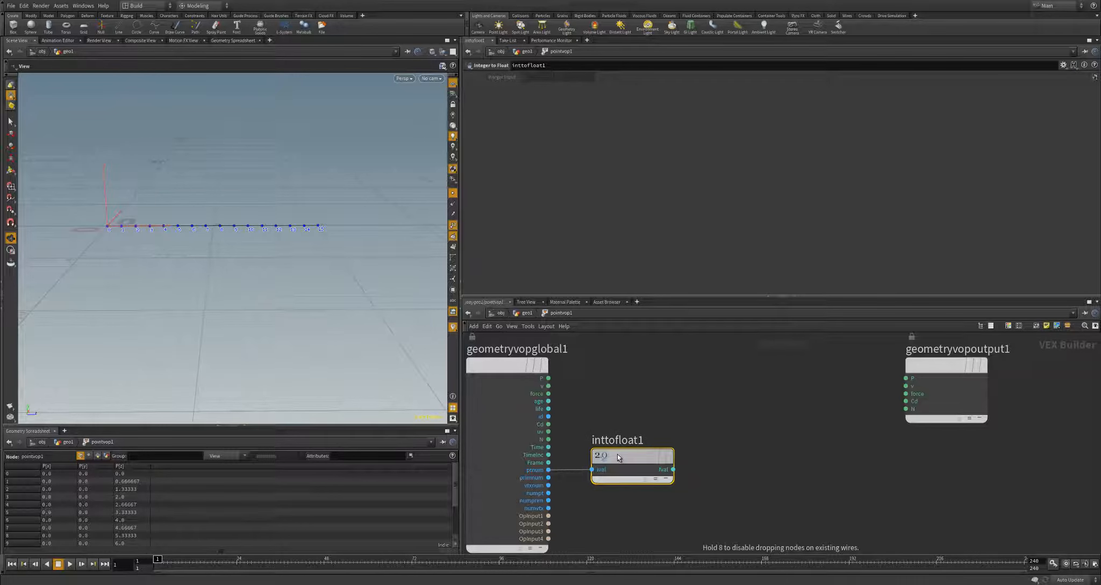
{"action": "middle_click_drag", "start_coordinate": [768, 427], "coordinate": [762, 411]}
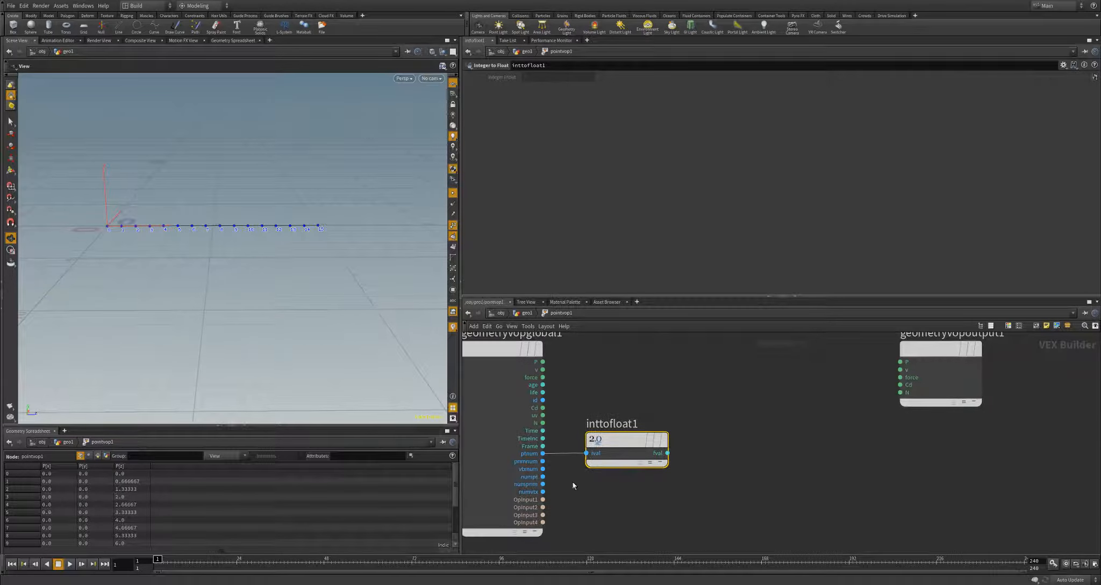
{"action": "left_click", "coordinate": [543, 477]}
{"action": "key", "text": "Tab"}
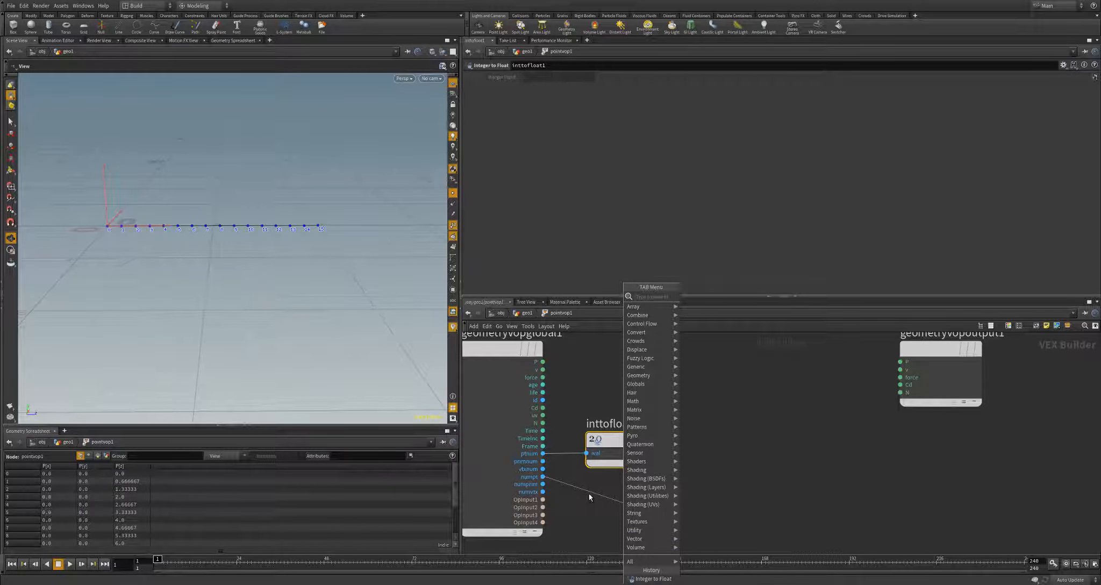
{"action": "key", "text": "Escape"}
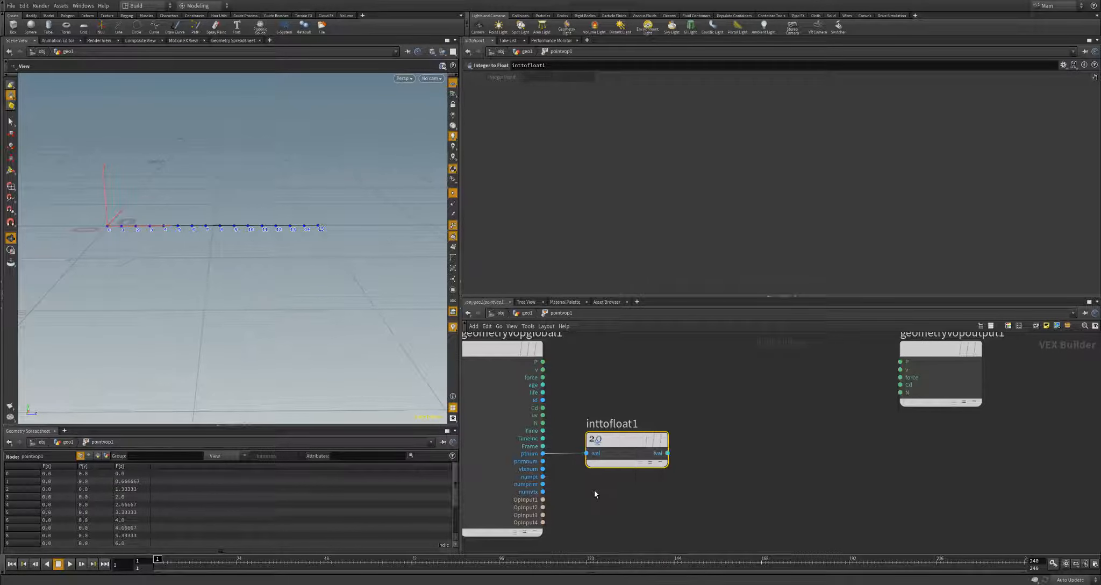
Step: Add a Subtract Constant node fed by the numpt output and place it below inttofloat1
{"action": "left_click", "coordinate": [542, 476]}
{"action": "key", "text": "Tab"}
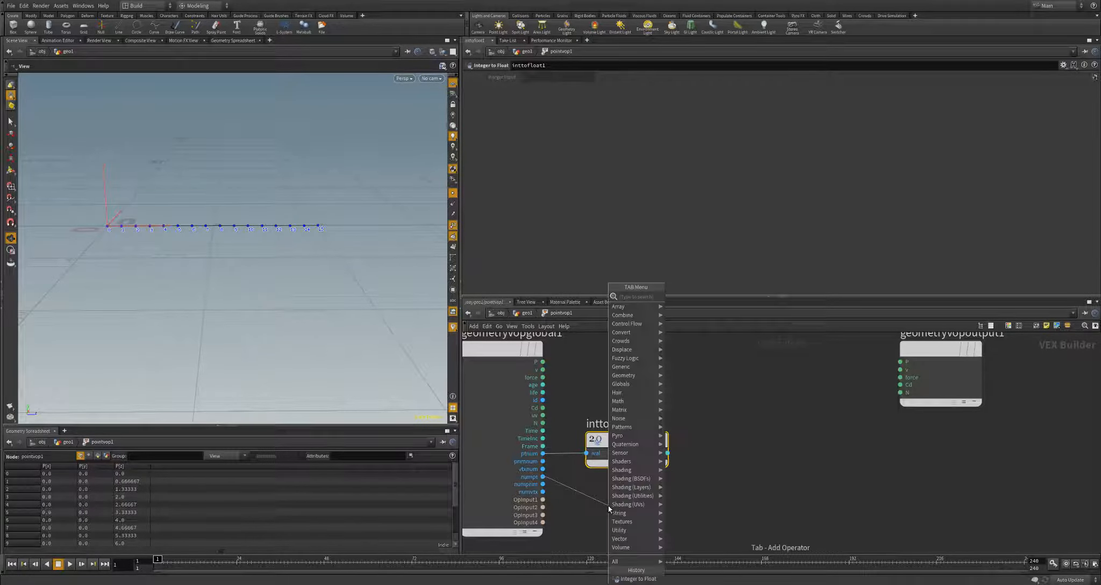
{"action": "type", "text": "subtrac"}
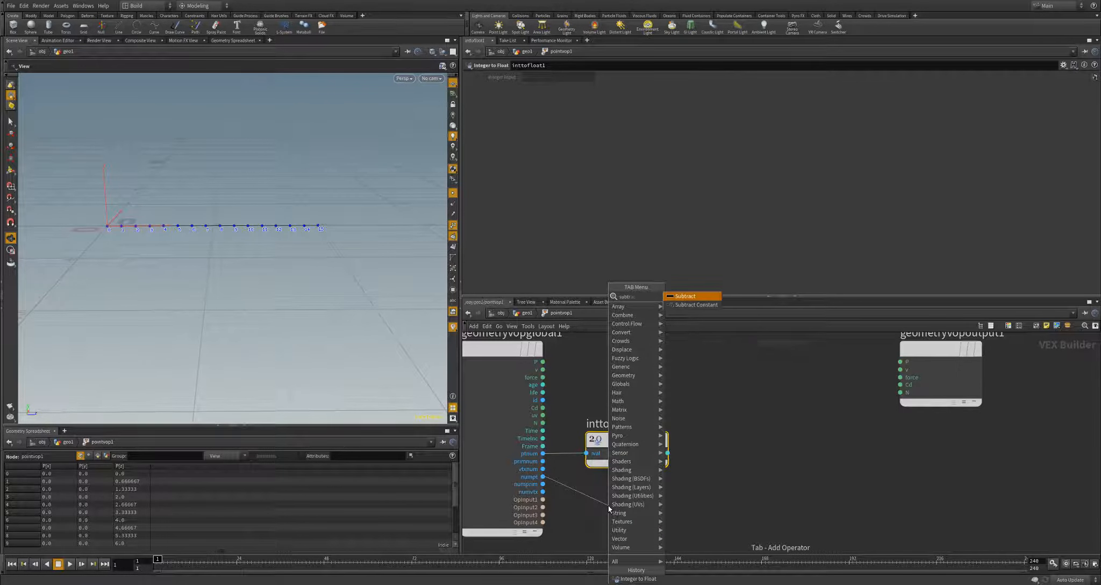
{"action": "key", "text": "Down"}
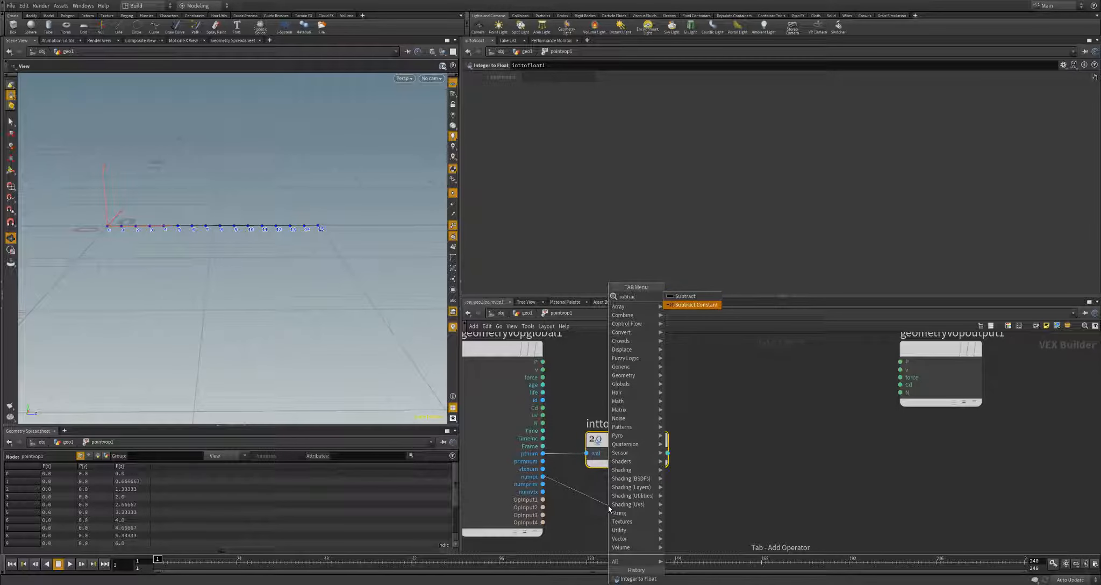
{"action": "key", "text": "Return"}
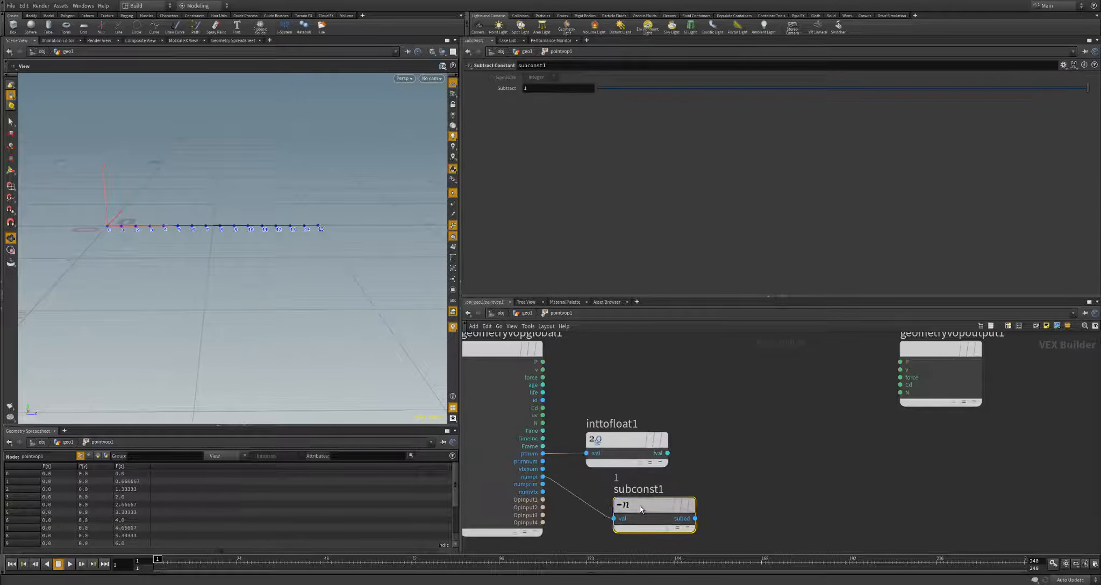
{"action": "left_click_drag", "start_coordinate": [612, 510], "coordinate": [584, 504]}
Step: Add a second Integer to Float node beside subconst1 and wire the subed output into its input
{"action": "middle_click_drag", "start_coordinate": [698, 494], "coordinate": [659, 487]}
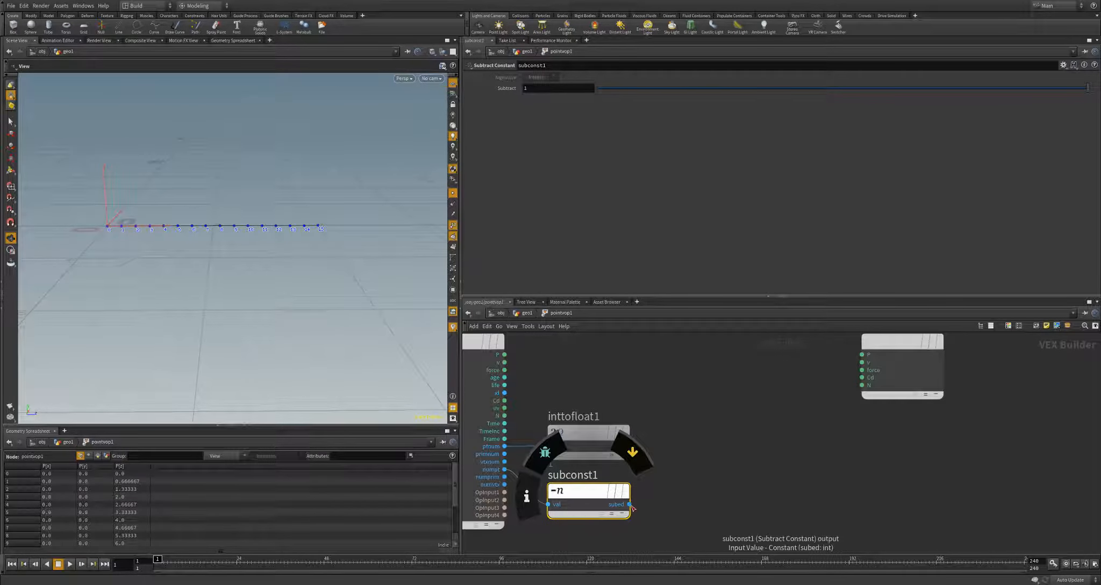
{"action": "key", "text": "Tab"}
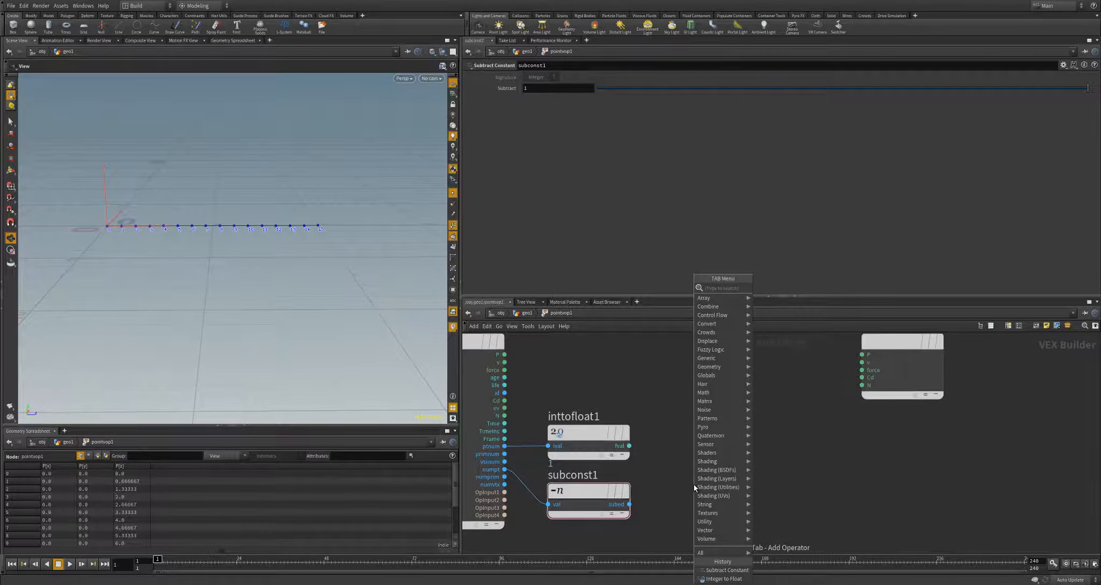
{"action": "type", "text": "int"}
{"action": "key", "text": "Return"}
{"action": "left_click", "coordinate": [693, 484]}
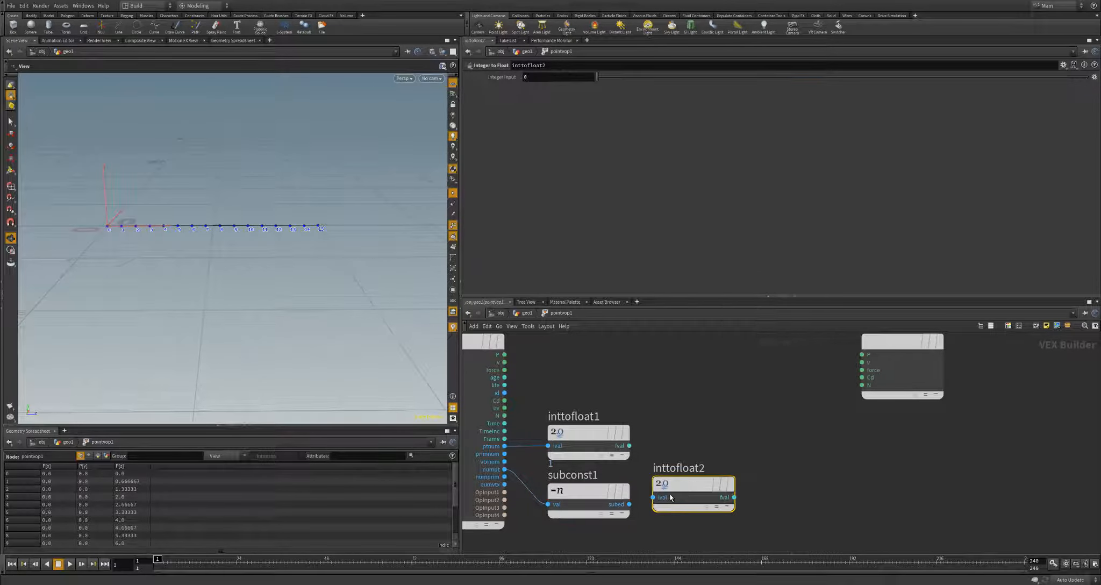
{"action": "left_click_drag", "start_coordinate": [630, 505], "coordinate": [681, 499]}
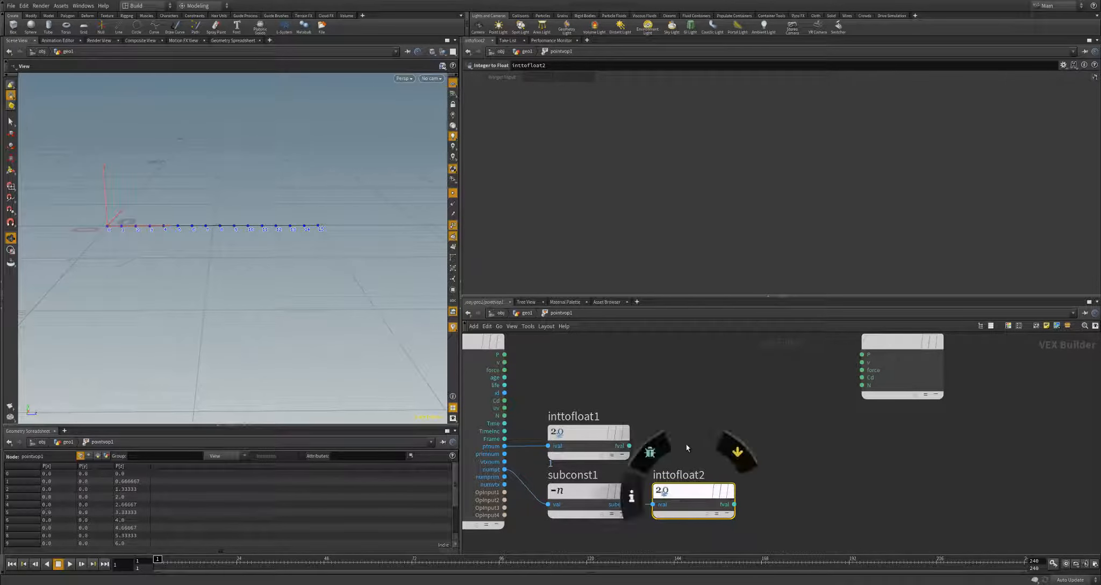
{"action": "left_click", "coordinate": [686, 444]}
Step: Move inttofloat1 slightly higher and add a Divide node with the fval output of inttofloat1 as its first input
{"action": "middle_click_drag", "start_coordinate": [694, 446], "coordinate": [672, 445]}
{"action": "left_click_drag", "start_coordinate": [555, 432], "coordinate": [557, 415]}
{"action": "middle_click_drag", "start_coordinate": [666, 424], "coordinate": [689, 419]}
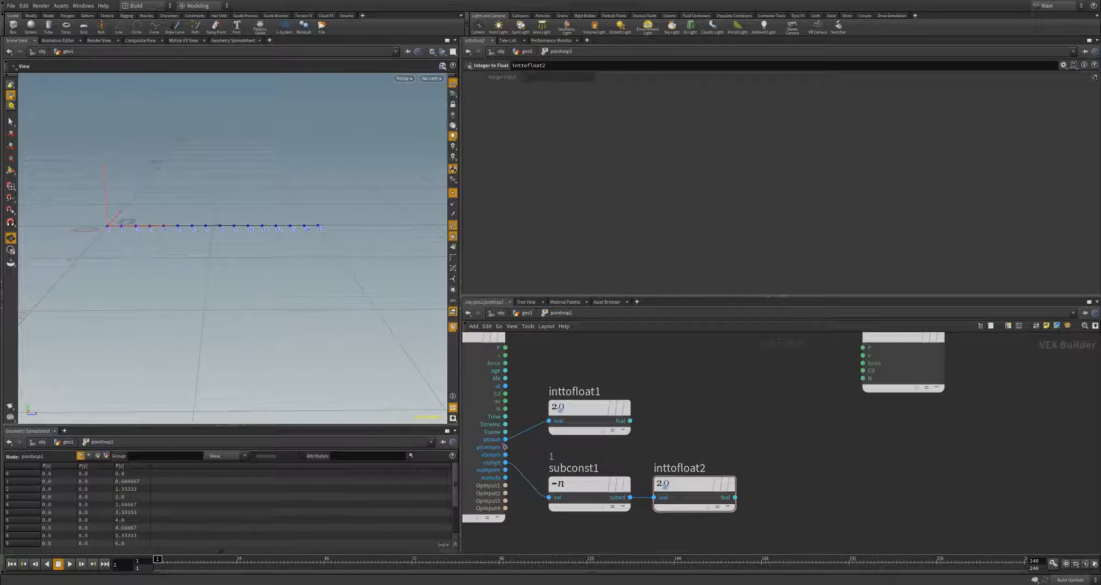
{"action": "left_click", "coordinate": [630, 421]}
{"action": "key", "text": "Tab"}
{"action": "type", "text": "div"}
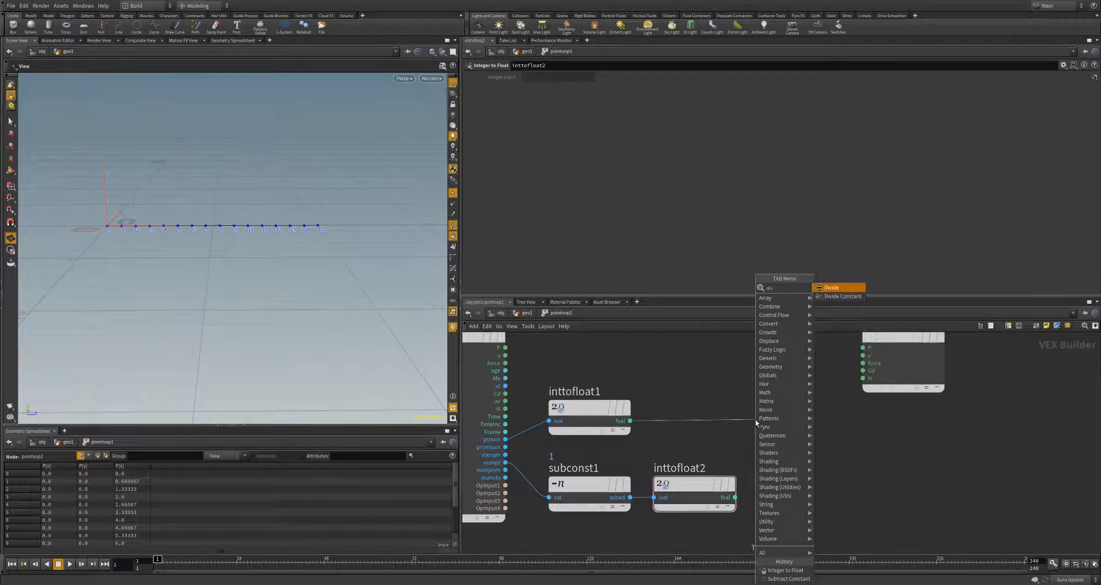
{"action": "key", "text": "Return"}
{"action": "left_click", "coordinate": [810, 411]}
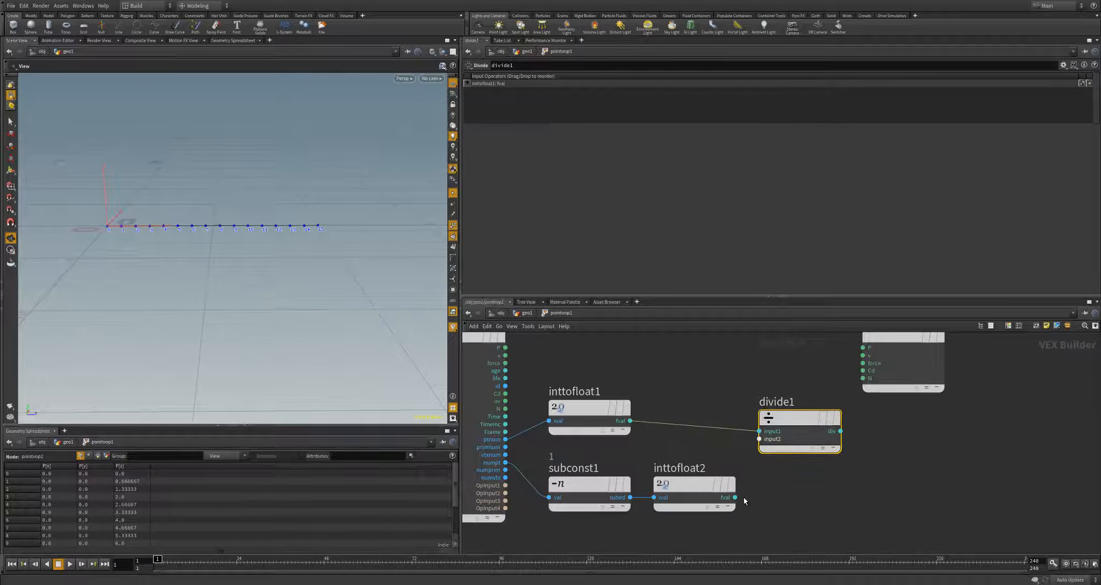
Step: Wire the fval output of inttofloat2 into the second input of divide1 and move geometryvopoutput1 farther away from divide1
{"action": "left_click", "coordinate": [735, 497]}
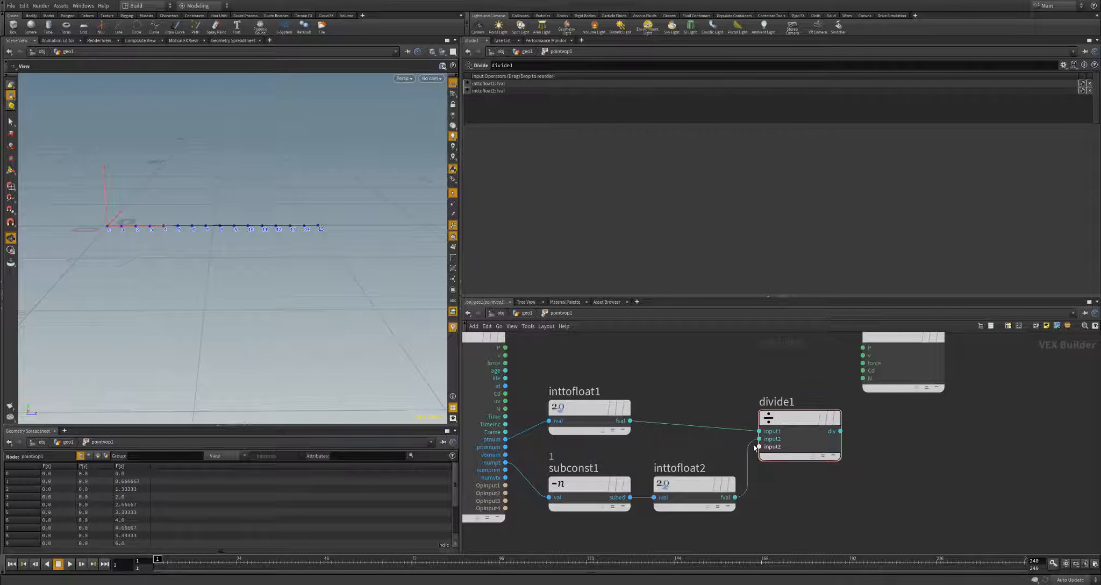
{"action": "left_click", "coordinate": [758, 439]}
{"action": "scroll", "coordinate": [877, 425], "scroll_direction": "down", "scroll_amount": 2}
{"action": "middle_click_drag", "start_coordinate": [877, 425], "coordinate": [871, 472]}
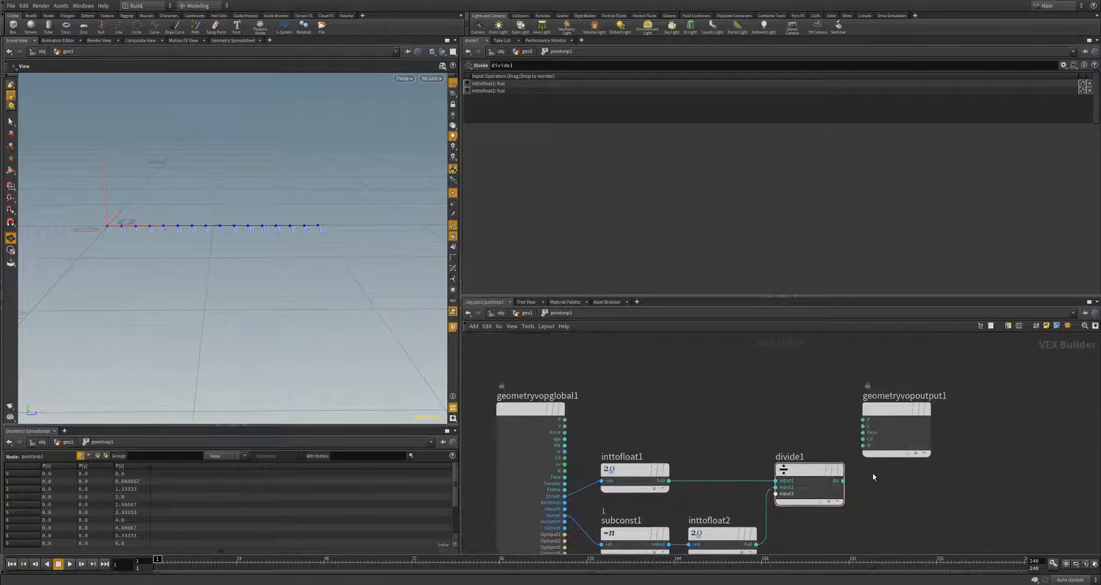
{"action": "left_click_drag", "start_coordinate": [892, 407], "coordinate": [1016, 412]}
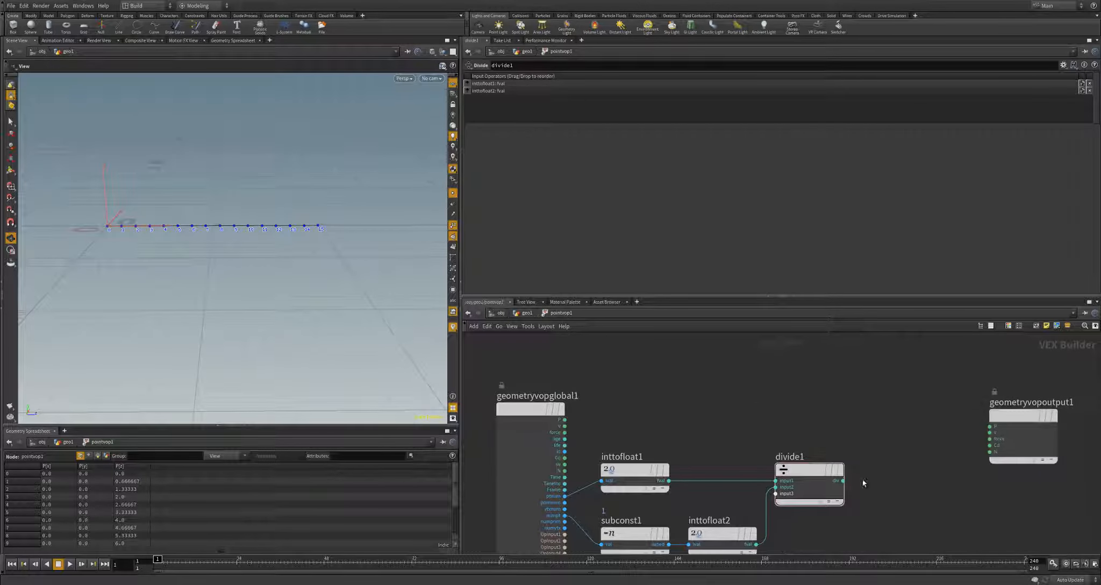
Step: Add a Vector to Float node fed by the P output of the global parameters and place it above the divide chain
{"action": "middle_click_drag", "start_coordinate": [832, 427], "coordinate": [811, 424]}
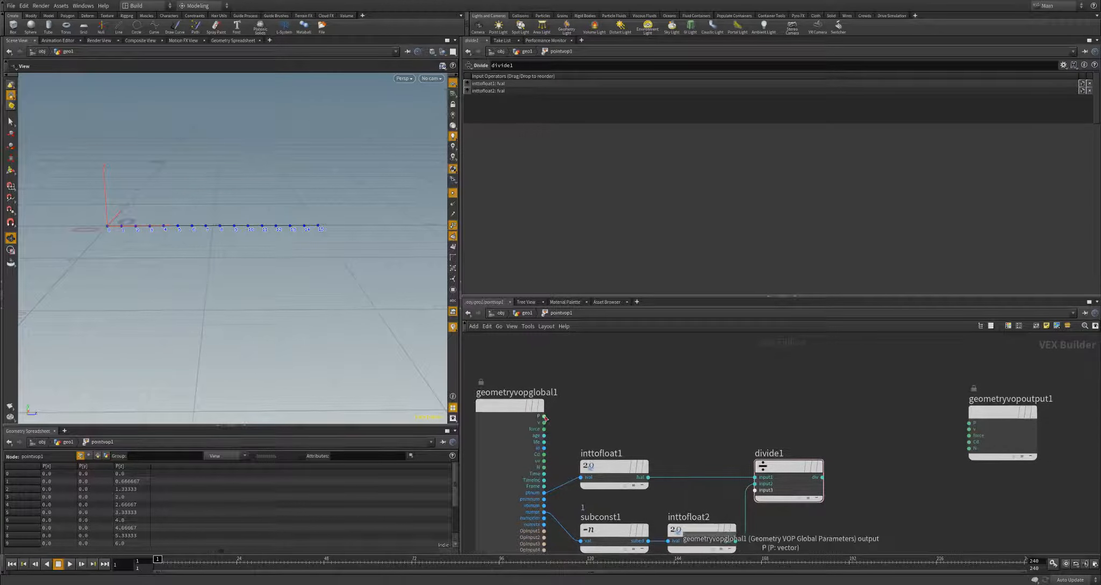
{"action": "middle_click_drag", "start_coordinate": [692, 496], "coordinate": [686, 489]}
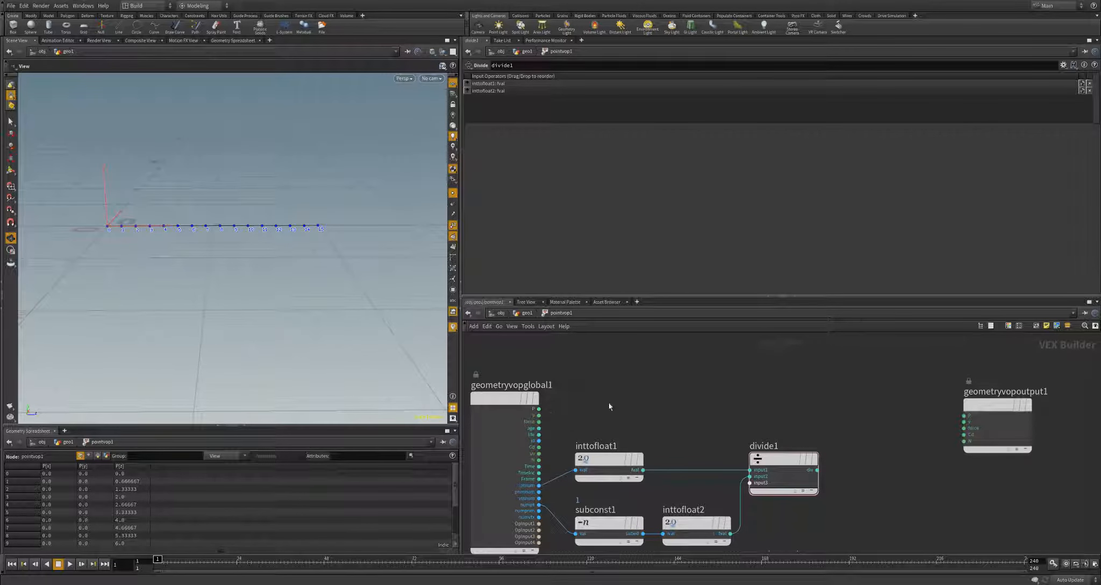
{"action": "middle_click_drag", "start_coordinate": [586, 386], "coordinate": [587, 381]}
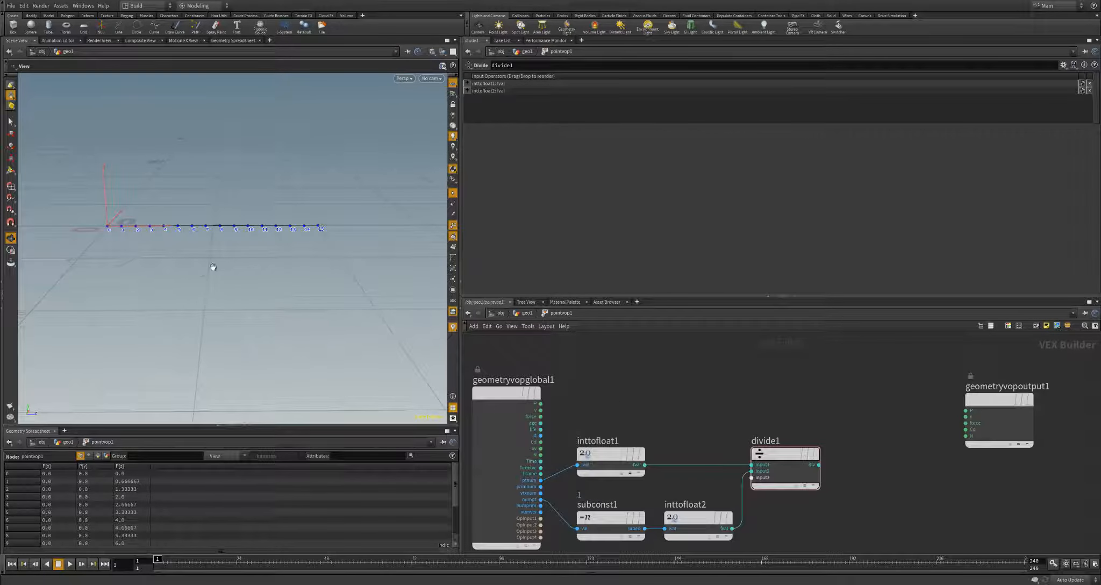
{"action": "left_click", "coordinate": [540, 403]}
{"action": "key", "text": "Tab"}
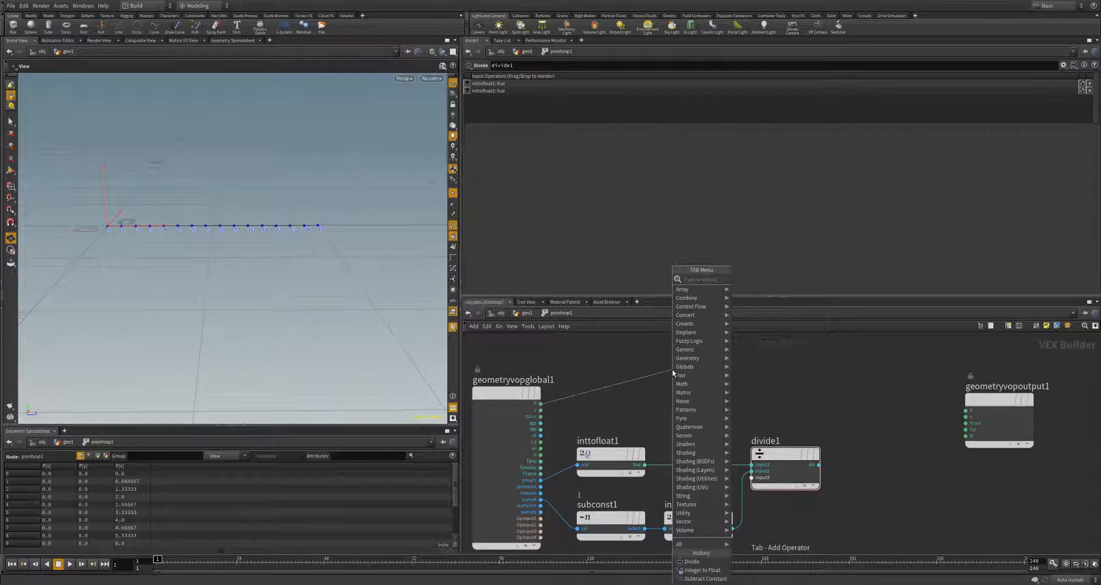
{"action": "type", "text": "to"}
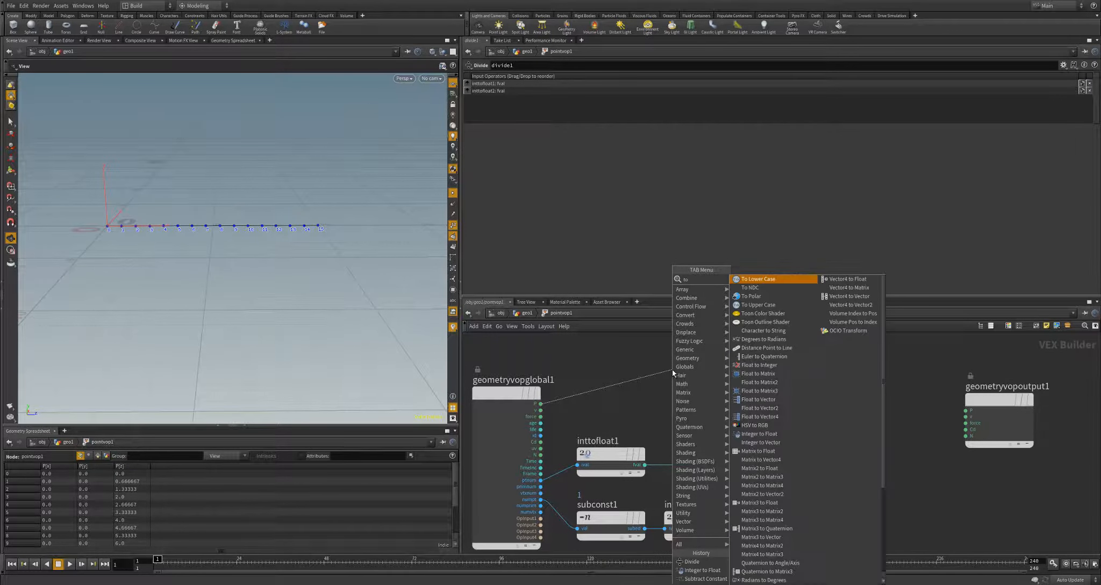
{"action": "type", "text": " float"}
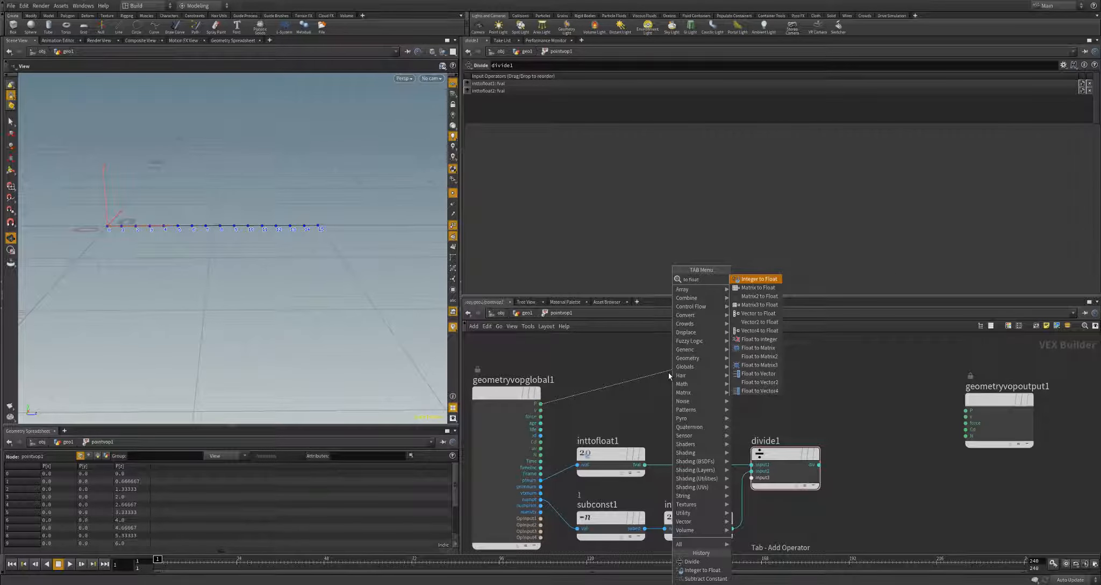
{"action": "left_click", "coordinate": [752, 317]}
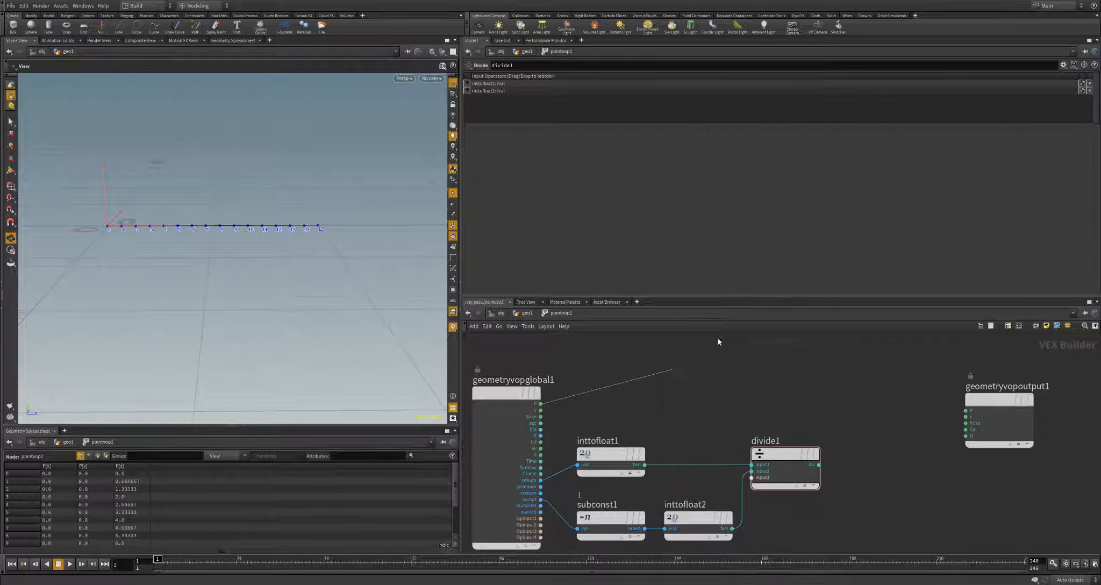
{"action": "left_click", "coordinate": [699, 386]}
{"action": "left_click_drag", "start_coordinate": [634, 387], "coordinate": [665, 383]}
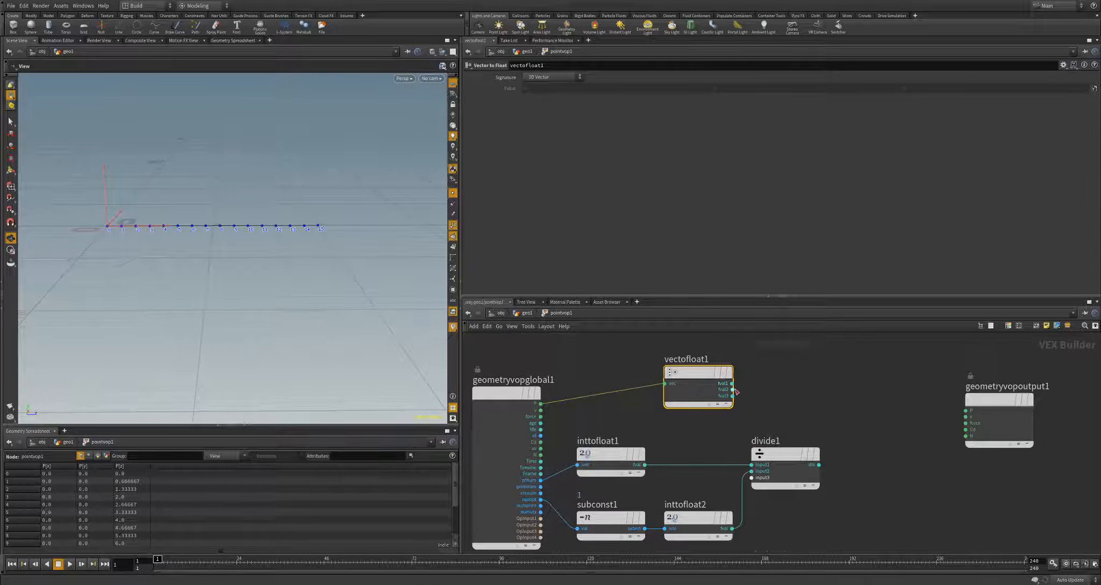
Step: Add a Float to Vector node with vectofloat1's fval1 as its first input, placed between vectofloat1 and geometryvopoutput1
{"action": "middle_click_drag", "start_coordinate": [740, 388], "coordinate": [691, 407]}
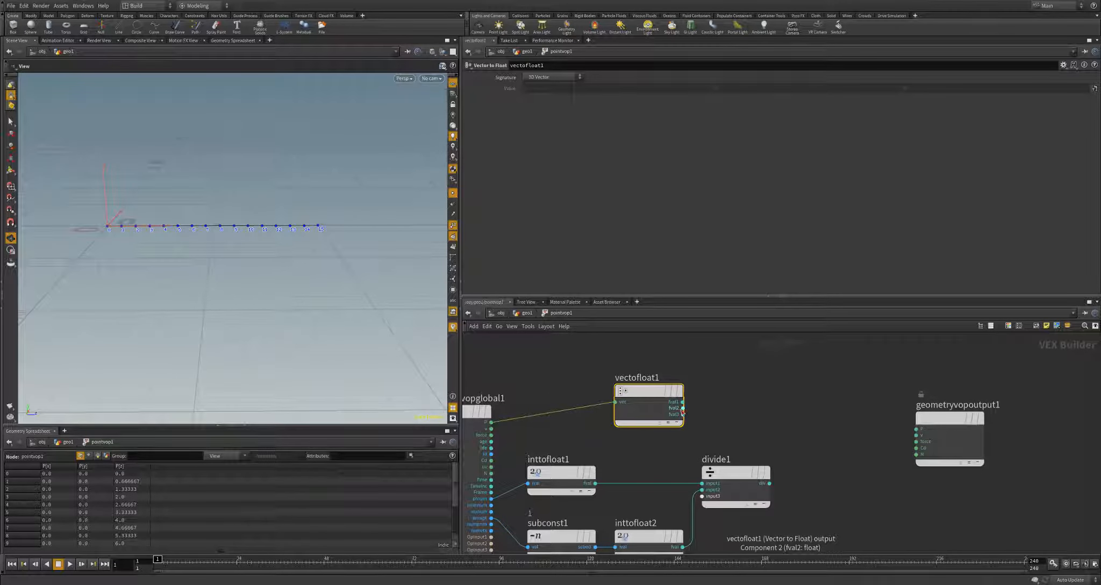
{"action": "left_click", "coordinate": [682, 402]}
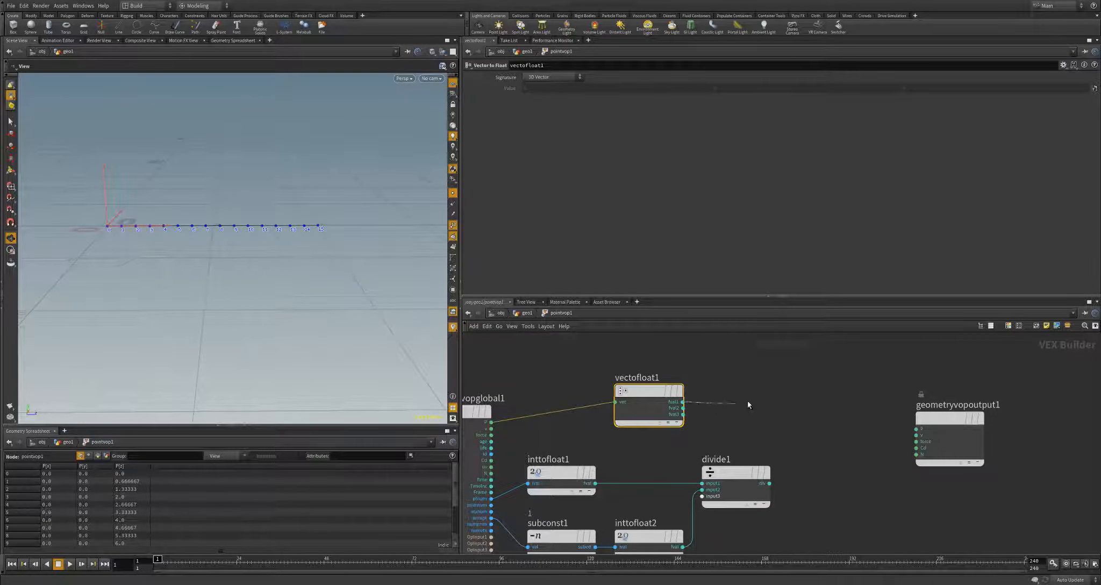
{"action": "key", "text": "Tab"}
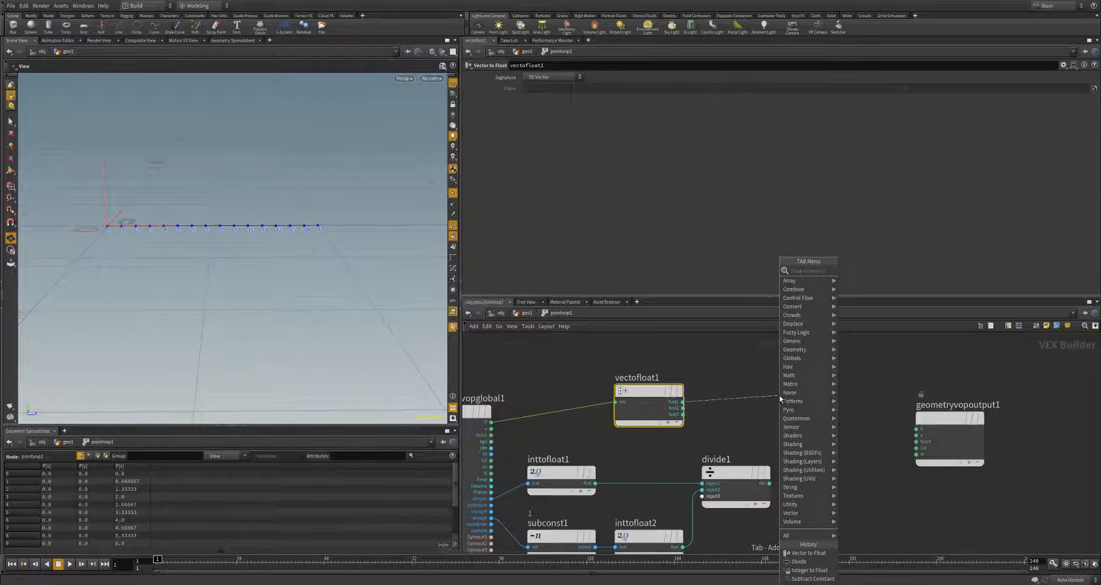
{"action": "type", "text": "vector"}
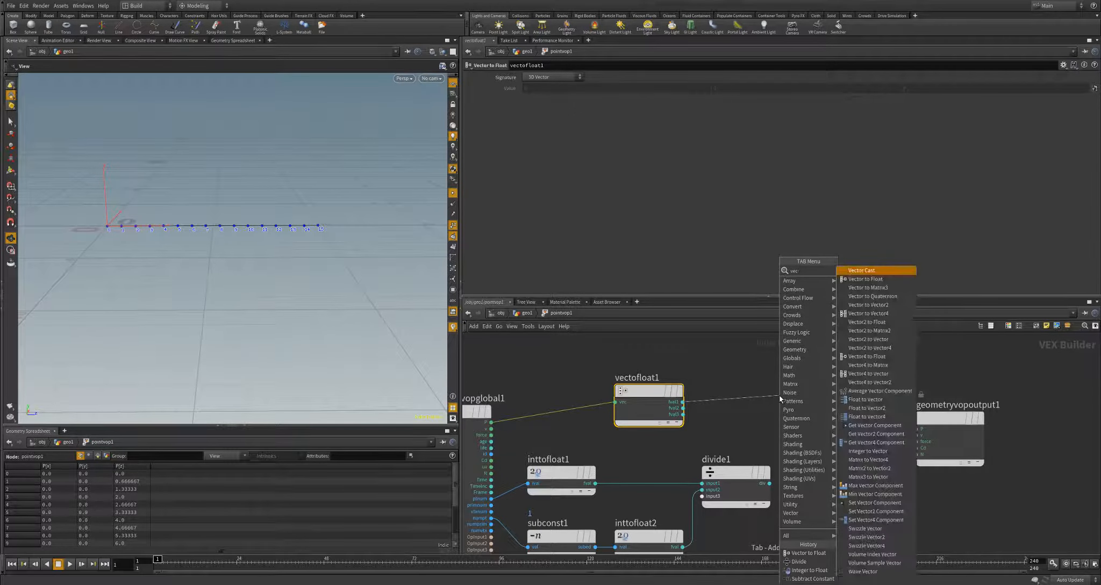
{"action": "key", "text": "BackSpace"}
{"action": "key", "text": "BackSpace"}
{"action": "key", "text": "BackSpace"}
{"action": "key", "text": "BackSpace"}
{"action": "key", "text": "BackSpace"}
{"action": "key", "text": "BackSpace"}
{"action": "type", "text": "float to v"}
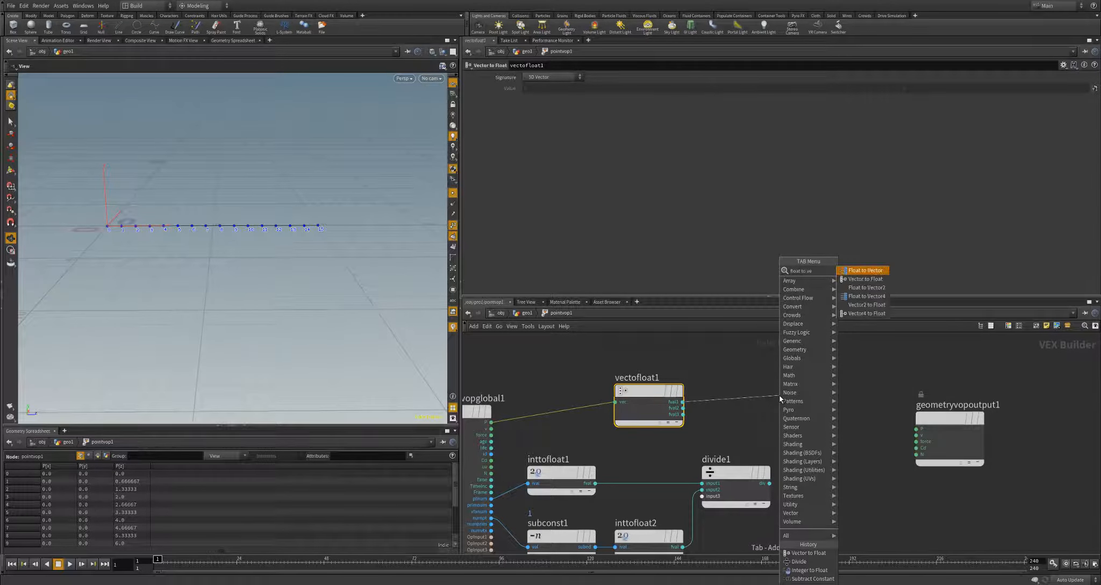
{"action": "key", "text": "Return"}
{"action": "left_click", "coordinate": [780, 398]}
Step: Wire floattovec1's vec output into P of geometryvopoutput1 and connect vectofloat1's fval3 to floattovec1's fval3 input
{"action": "left_click_drag", "start_coordinate": [780, 398], "coordinate": [903, 430]}
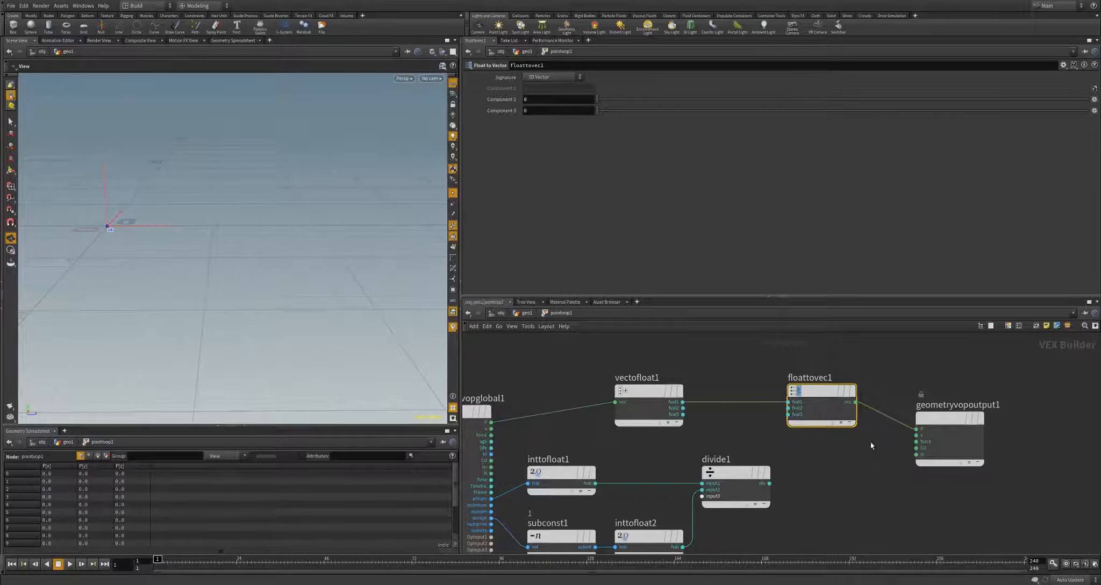
{"action": "left_click_drag", "start_coordinate": [975, 418], "coordinate": [1030, 412]}
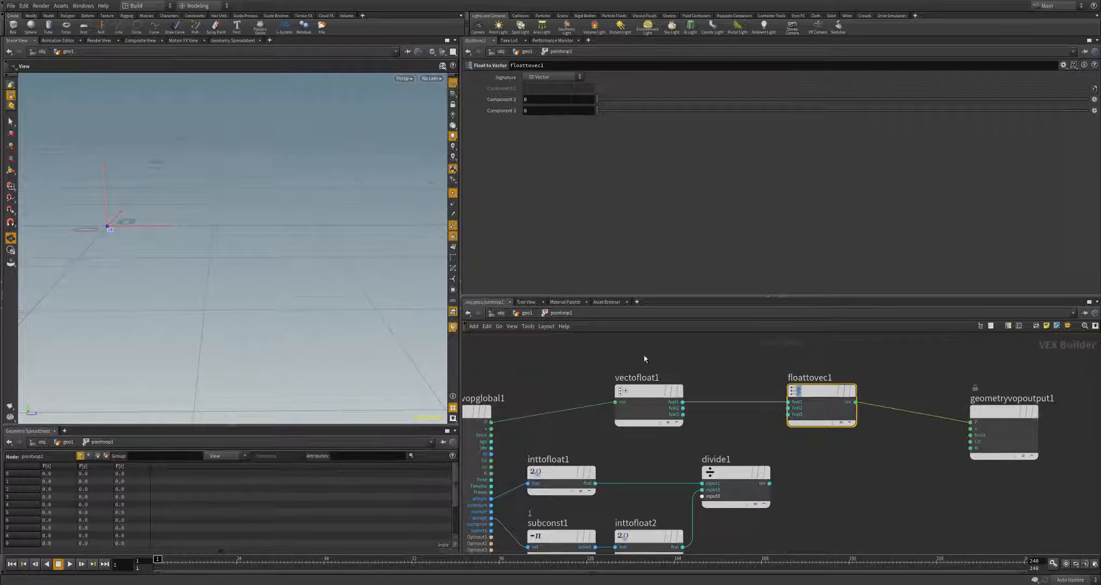
{"action": "left_click_drag", "start_coordinate": [270, 277], "coordinate": [107, 230], "text": "alt"}
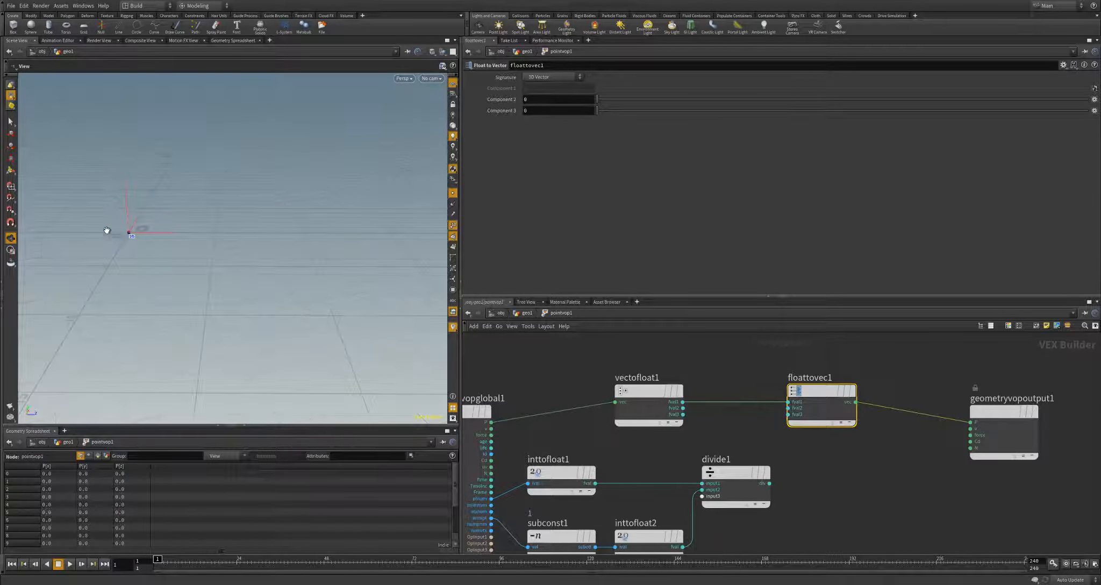
{"action": "left_click_drag", "start_coordinate": [682, 414], "coordinate": [788, 414]}
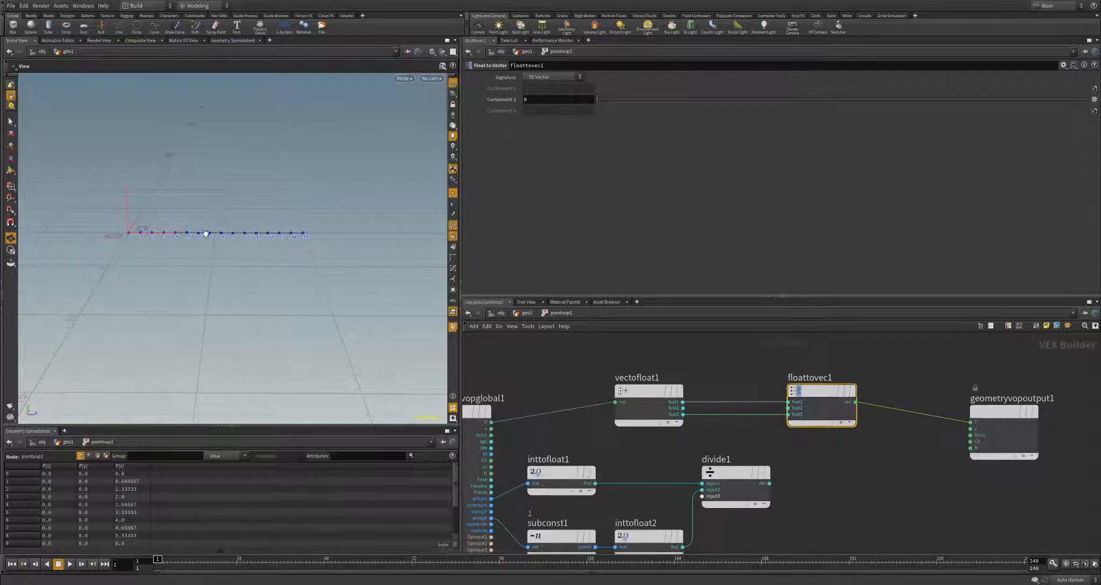
Step: Move floattovec1 and geometryvopoutput1 together farther from vectofloat1 to make room for more nodes
{"action": "middle_click_drag", "start_coordinate": [807, 466], "coordinate": [769, 454]}
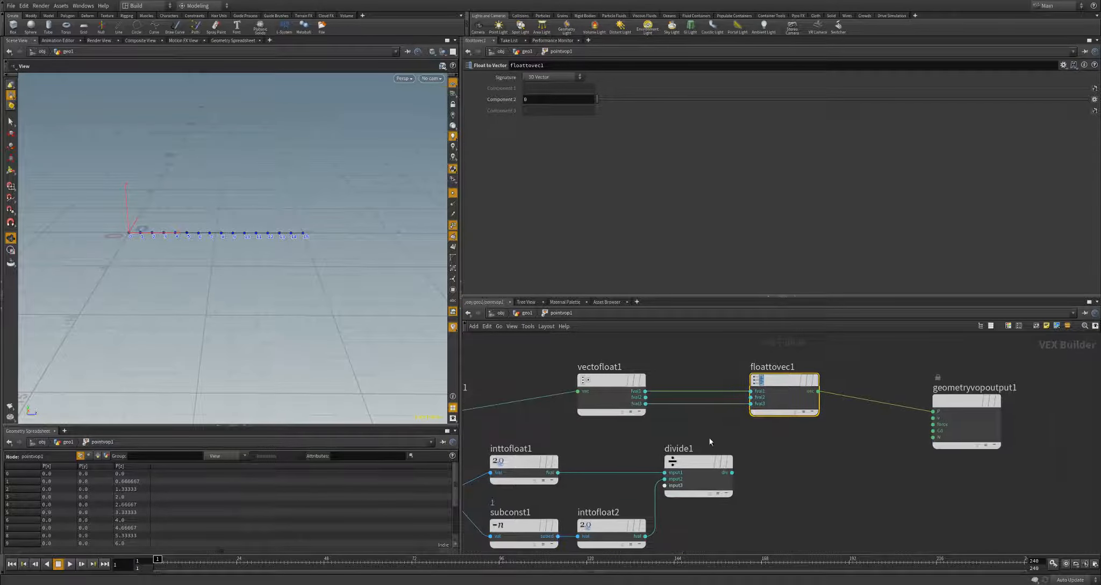
{"action": "scroll", "coordinate": [701, 376], "scroll_direction": "down", "scroll_amount": 4}
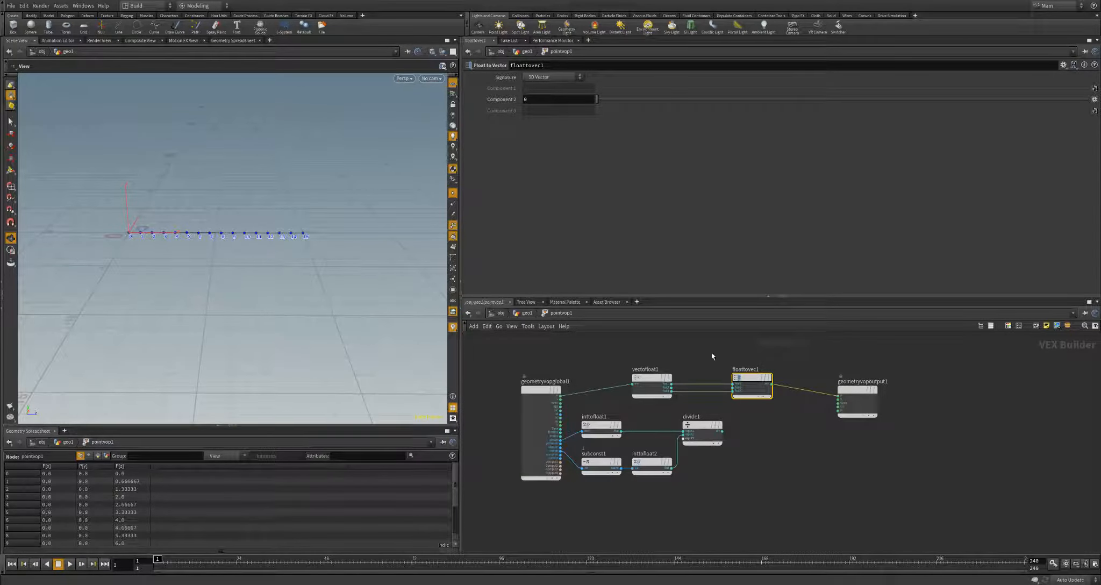
{"action": "left_click_drag", "start_coordinate": [712, 356], "coordinate": [909, 430]}
{"action": "left_click_drag", "start_coordinate": [754, 384], "coordinate": [896, 384]}
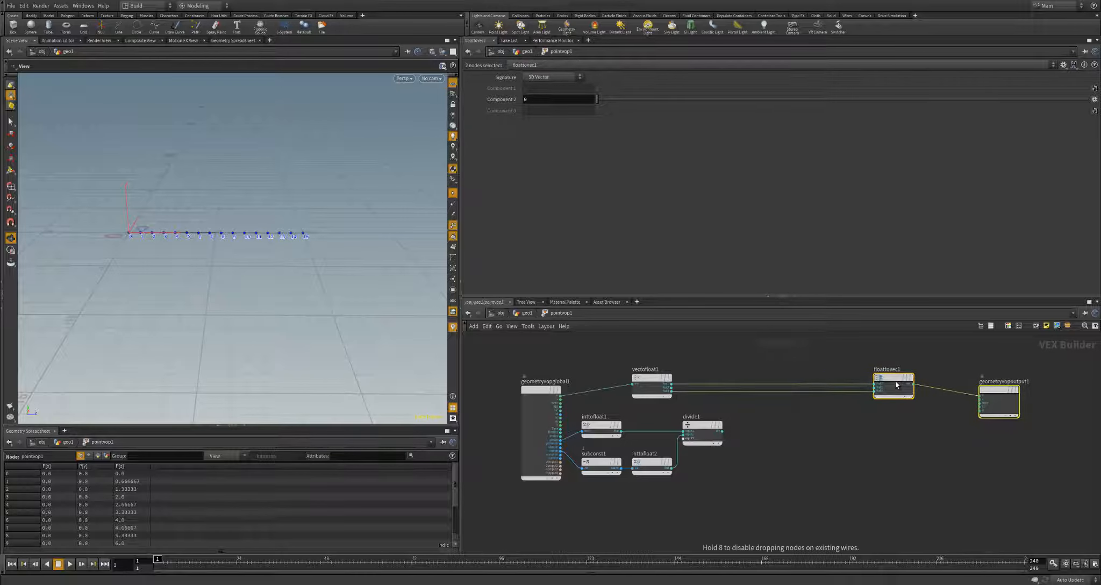
{"action": "left_click", "coordinate": [828, 439]}
Step: Add an Add node fed by vectofloat1's fval2 output and place it between divide1 and floattovec1
{"action": "scroll", "coordinate": [829, 440], "scroll_direction": "up", "scroll_amount": 3}
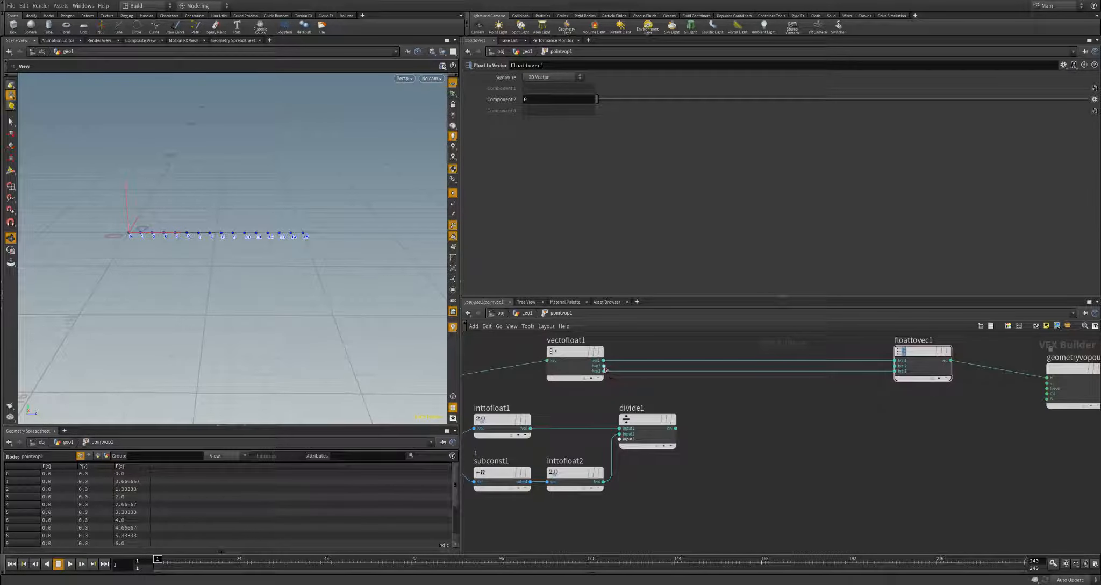
{"action": "left_click", "coordinate": [604, 370]}
{"action": "key", "text": "Tab"}
{"action": "type", "text": "add"}
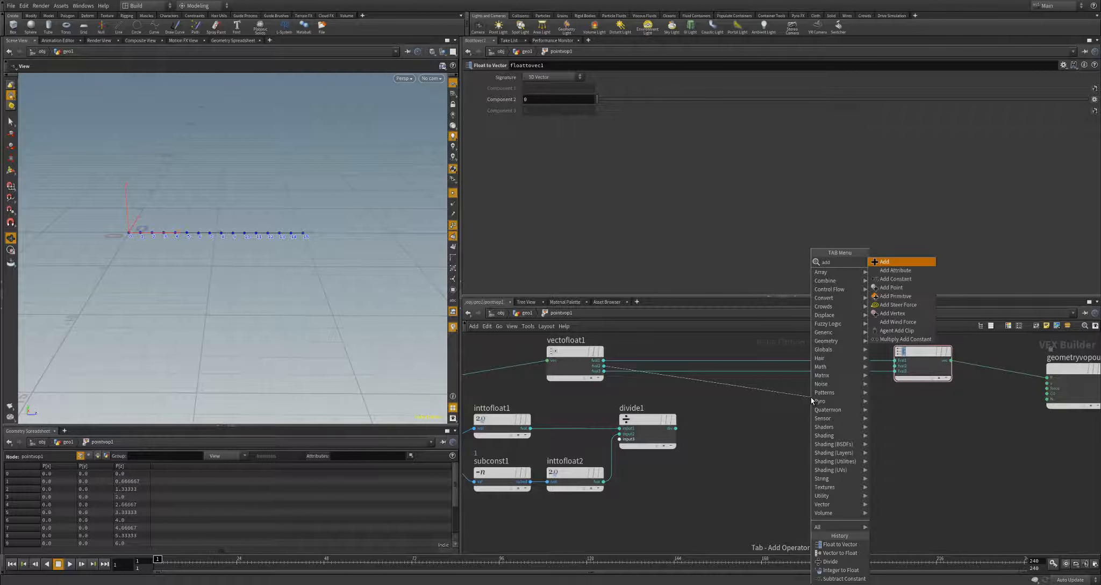
{"action": "key", "text": "Return"}
{"action": "left_click", "coordinate": [809, 400]}
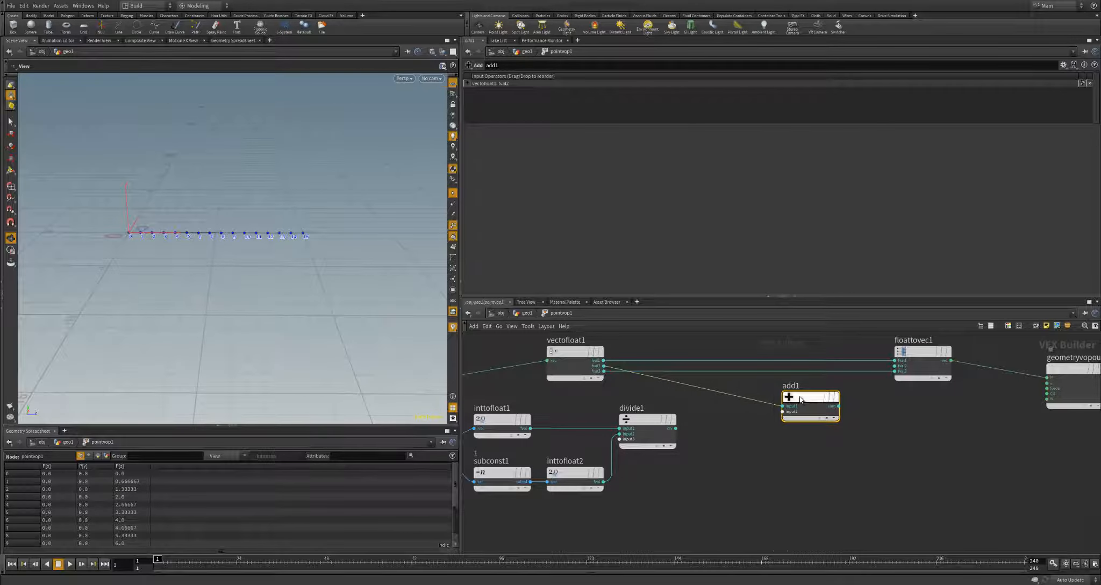
Step: Wire add1's sum output into floattovec1's fval2 input and divide1's div output into the second input of add1
{"action": "scroll", "coordinate": [811, 402], "scroll_direction": "up", "scroll_amount": 1}
{"action": "left_click", "coordinate": [846, 408]}
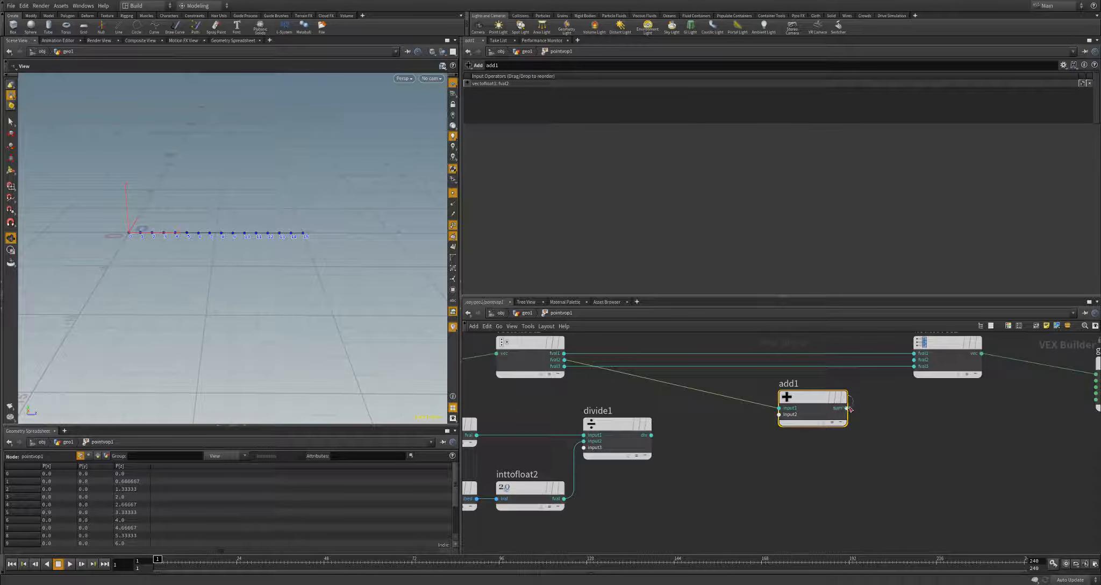
{"action": "left_click", "coordinate": [913, 360]}
{"action": "left_click_drag", "start_coordinate": [651, 435], "coordinate": [779, 414]}
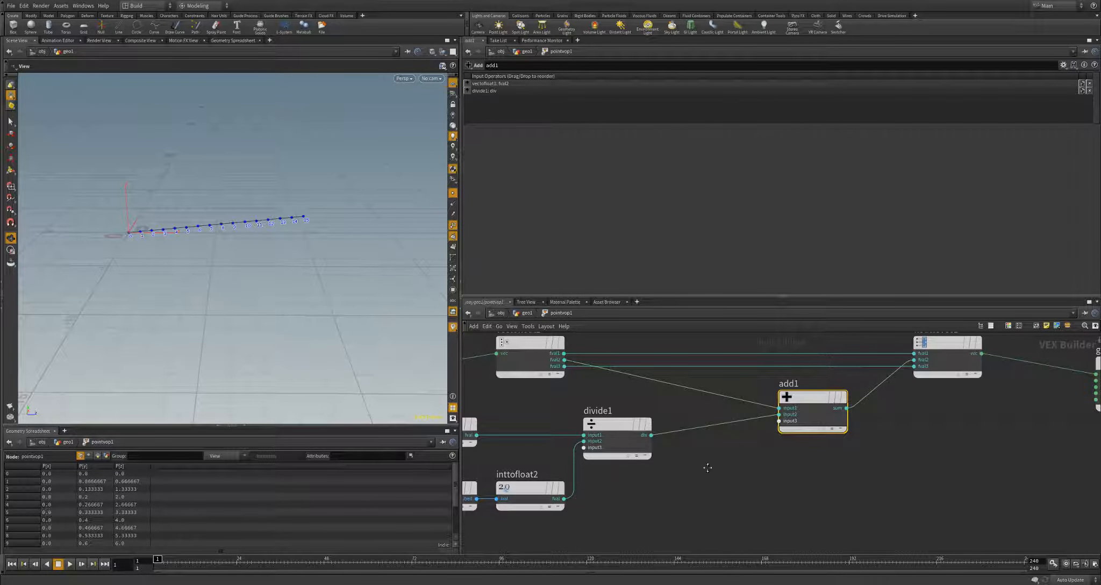
Step: Examine the line's points in the viewport from several angles and compare them with the node chain feeding add1
{"action": "middle_click_drag", "start_coordinate": [707, 468], "coordinate": [751, 467]}
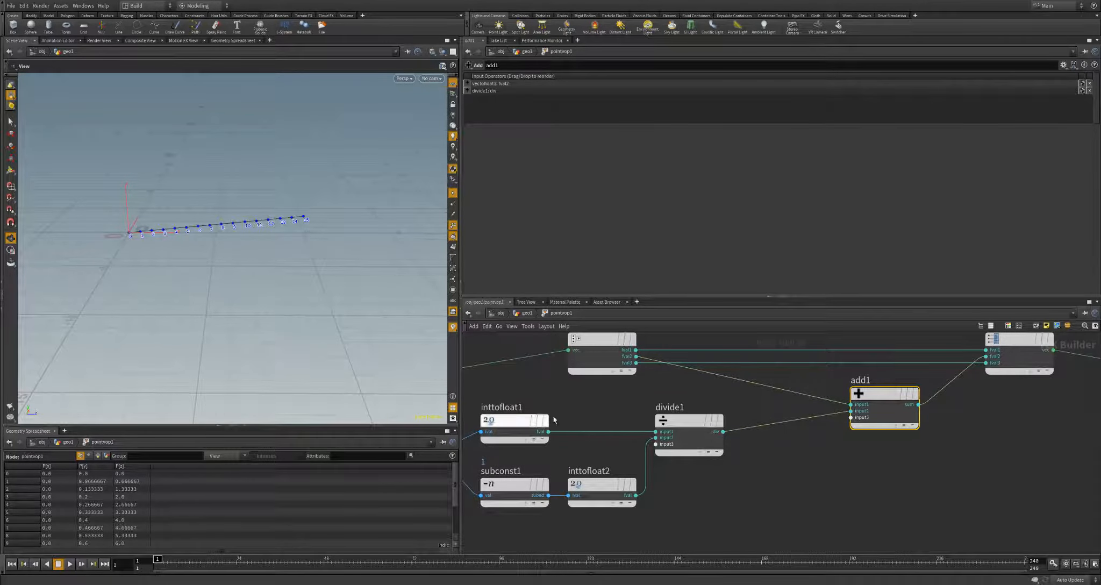
{"action": "mouse_move", "coordinate": [356, 297]}
{"action": "left_mouse_down"}
{"action": "mouse_move", "coordinate": [322, 260]}
{"action": "mouse_move", "coordinate": [190, 266]}
{"action": "mouse_move", "coordinate": [317, 255]}
{"action": "mouse_move", "coordinate": [339, 310]}
{"action": "left_mouse_up"}
{"action": "middle_click_drag", "start_coordinate": [530, 399], "coordinate": [628, 399]}
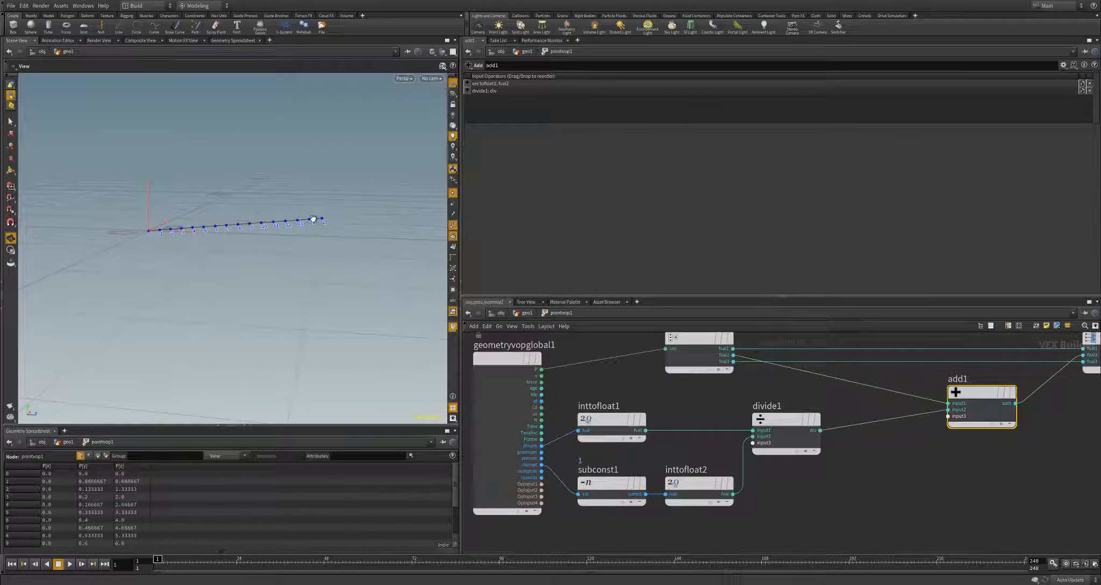
{"action": "left_click_drag", "start_coordinate": [285, 242], "coordinate": [291, 249]}
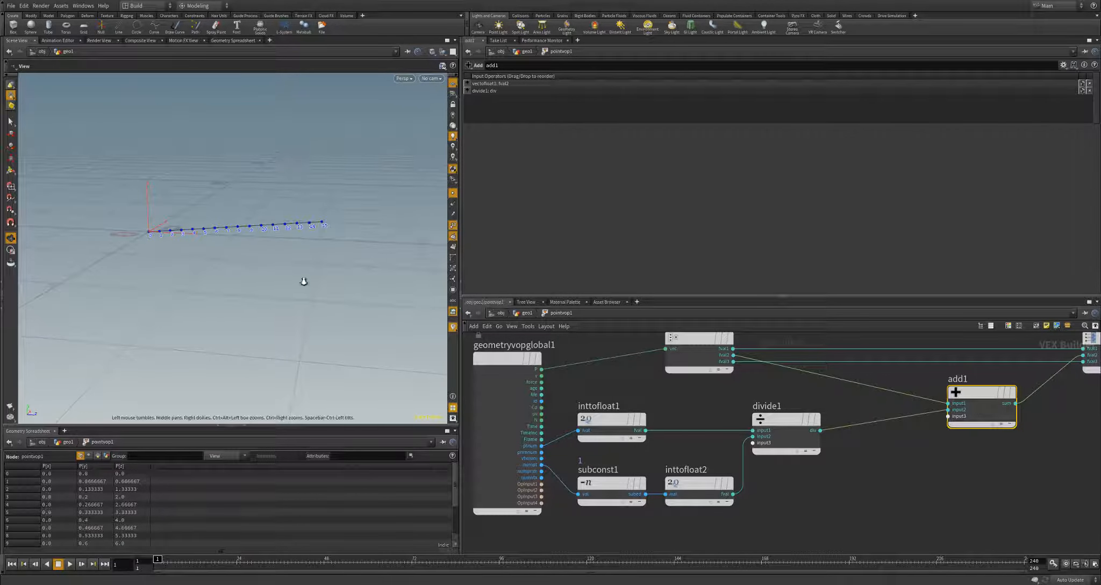
{"action": "left_click_drag", "start_coordinate": [305, 280], "coordinate": [158, 243]}
{"action": "left_click_drag", "start_coordinate": [285, 234], "coordinate": [222, 274]}
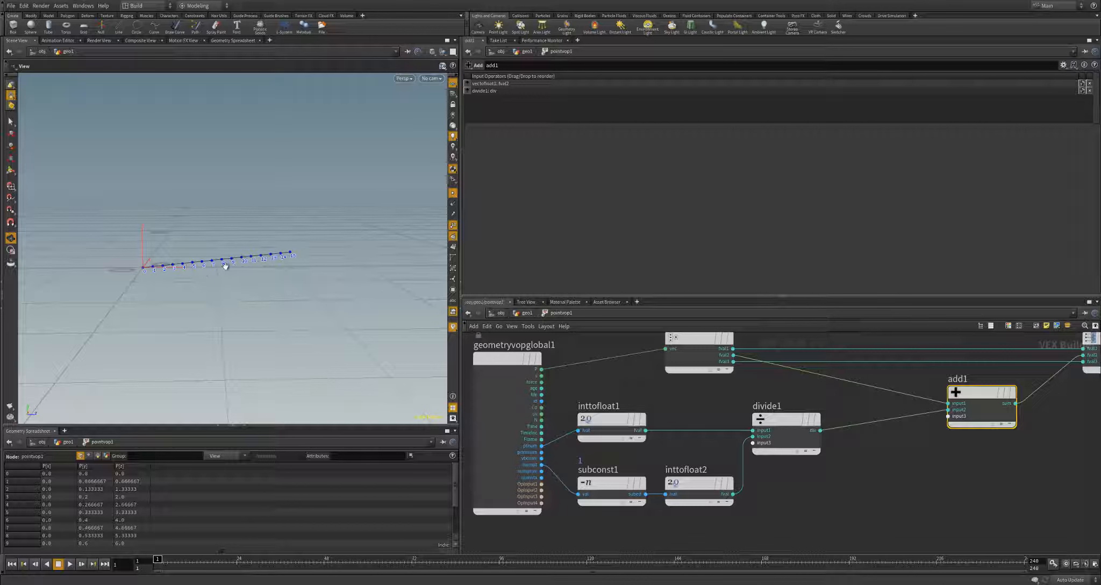
Step: Insert a Multiply node into the wire between divide1's div output and add1's second input
{"action": "middle_click_drag", "start_coordinate": [917, 506], "coordinate": [836, 533]}
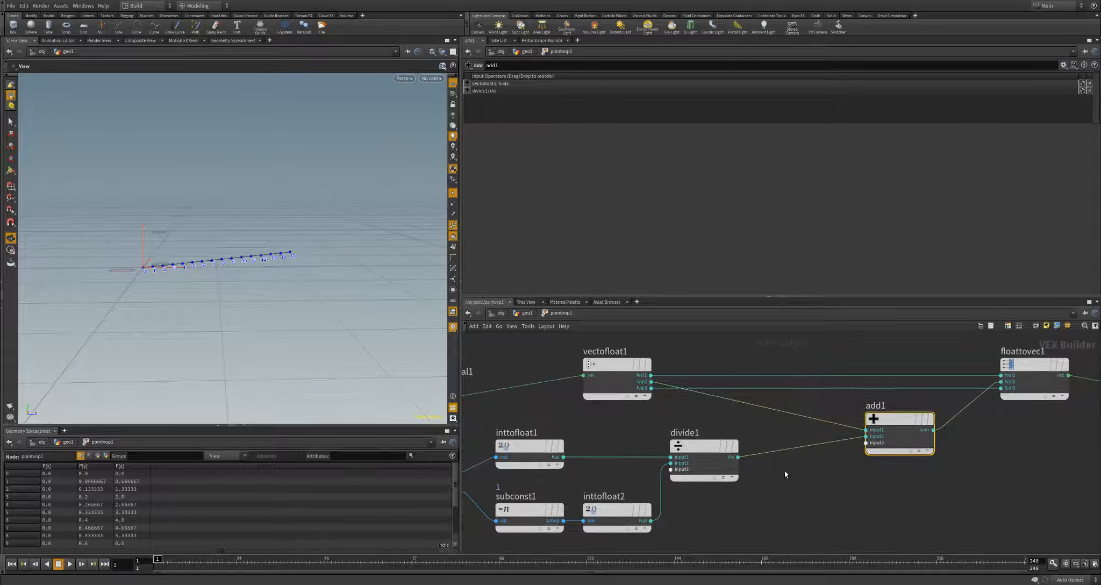
{"action": "key", "text": "Tab"}
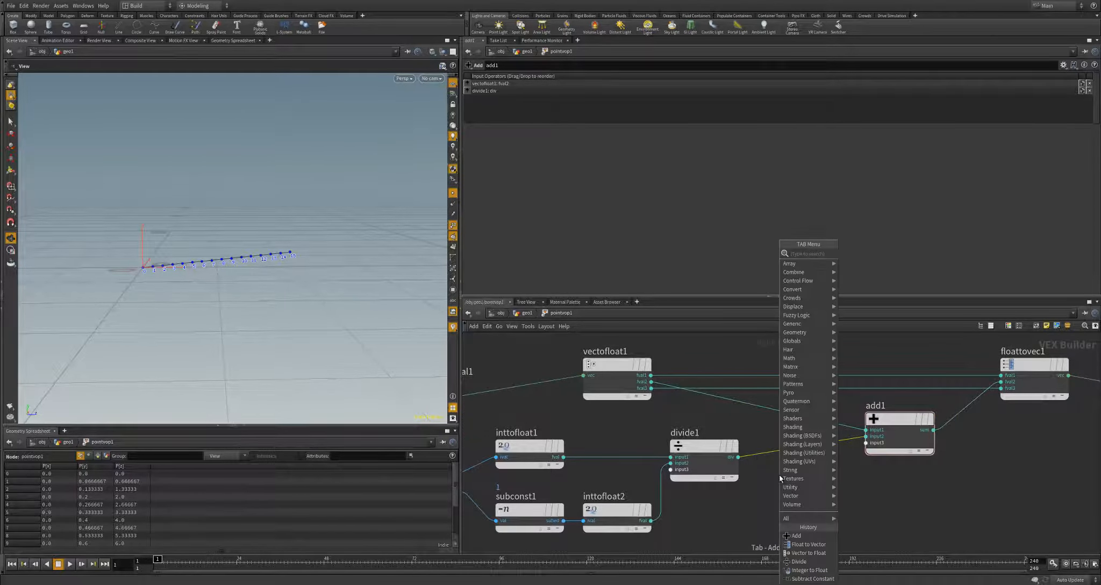
{"action": "type", "text": "mul"}
{"action": "key", "text": "Return"}
{"action": "left_click", "coordinate": [824, 465]}
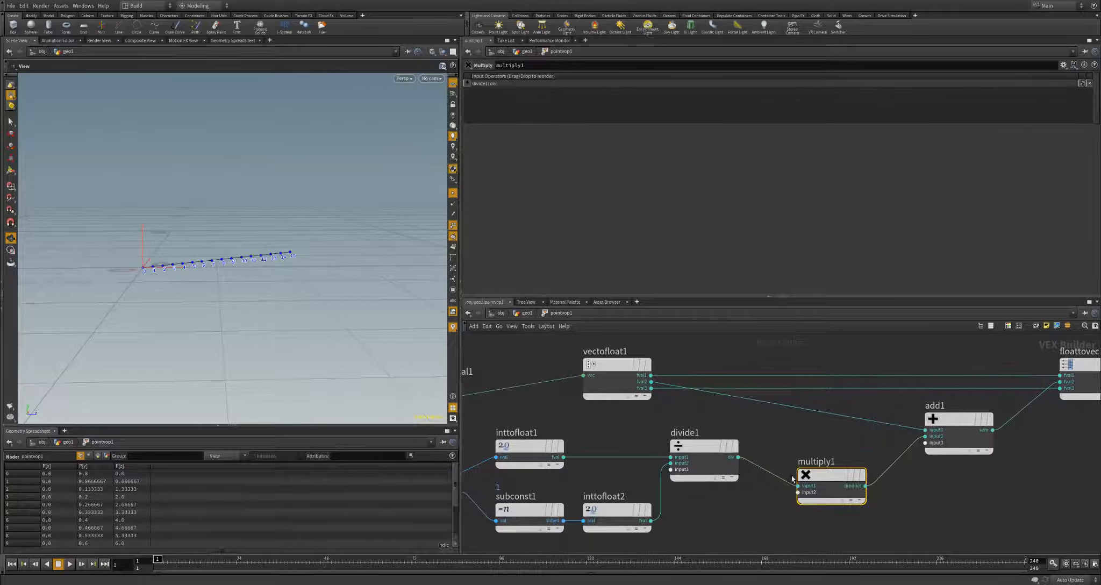
Step: Wire divide1's div output into multiply1's second input as well, so the value is multiplied by itself
{"action": "left_click_drag", "start_coordinate": [817, 474], "coordinate": [800, 452]}
{"action": "left_click", "coordinate": [738, 457]}
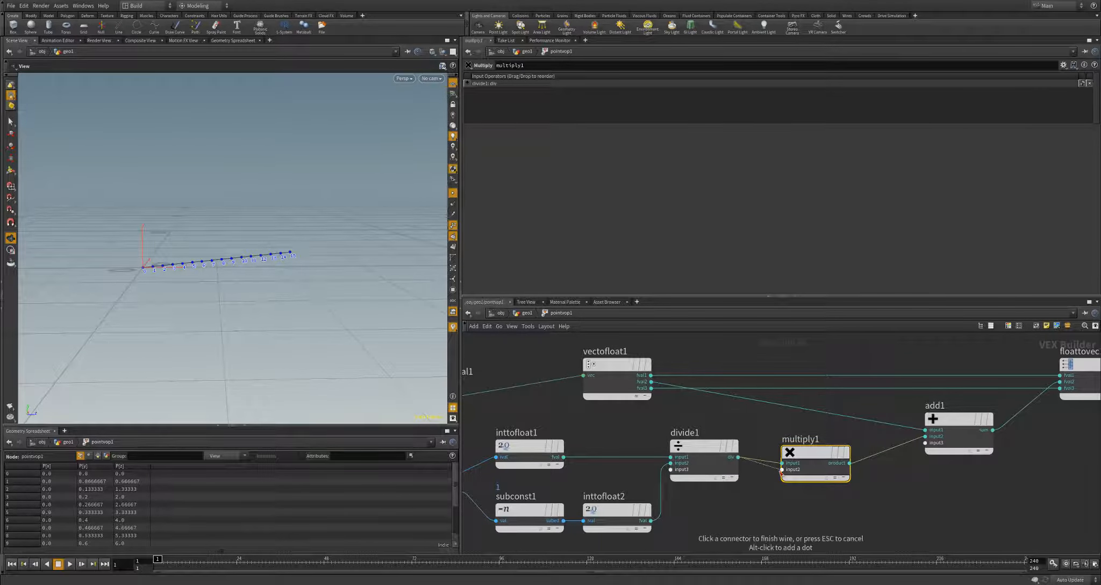
{"action": "left_click", "coordinate": [781, 470]}
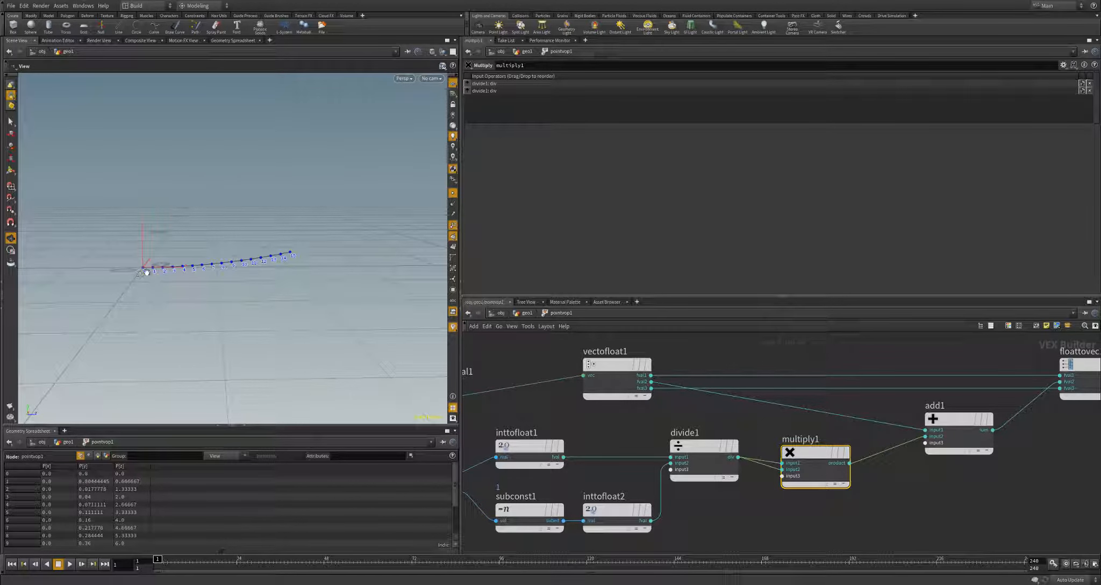
Step: Insert a Multiply Constant node into the wire between divide1's div output and multiply1's first input
{"action": "middle_click_drag", "start_coordinate": [826, 458], "coordinate": [677, 444]}
{"action": "left_click_drag", "start_coordinate": [676, 444], "coordinate": [707, 443]}
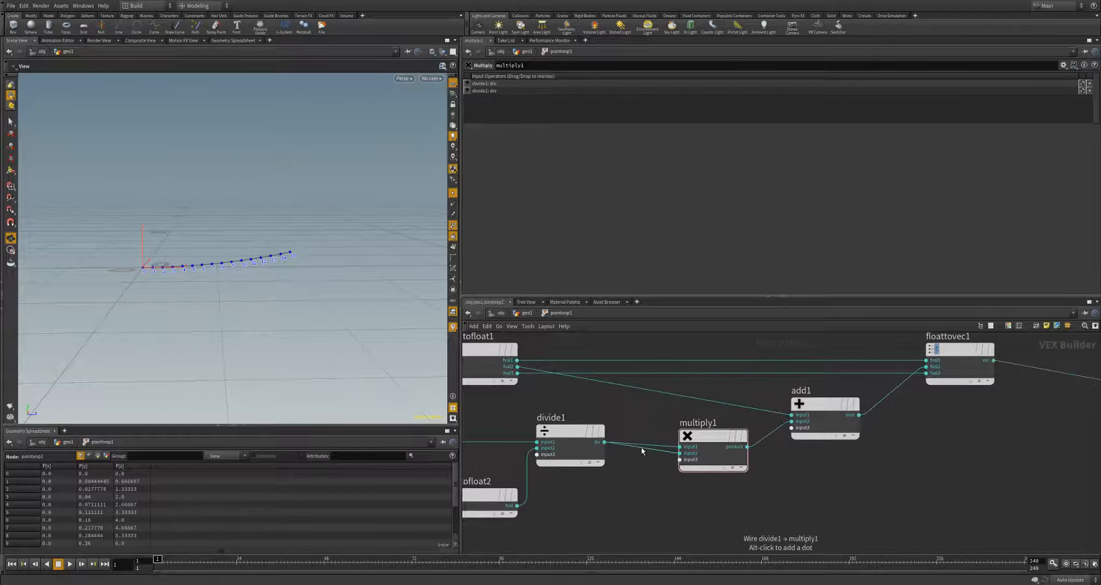
{"action": "key", "text": "Tab"}
{"action": "type", "text": "mult"}
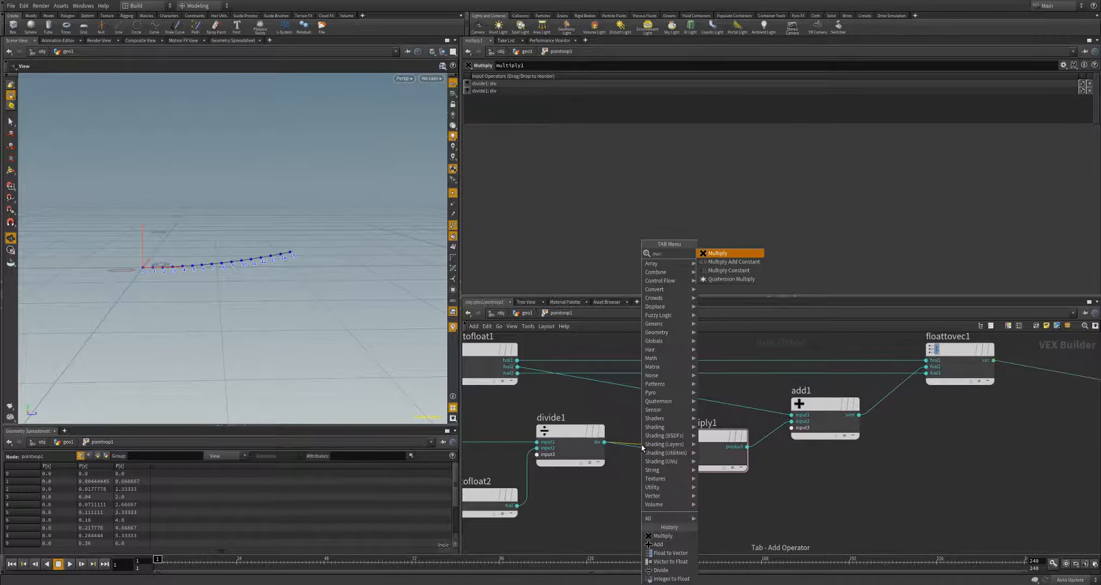
{"action": "key", "text": "Return"}
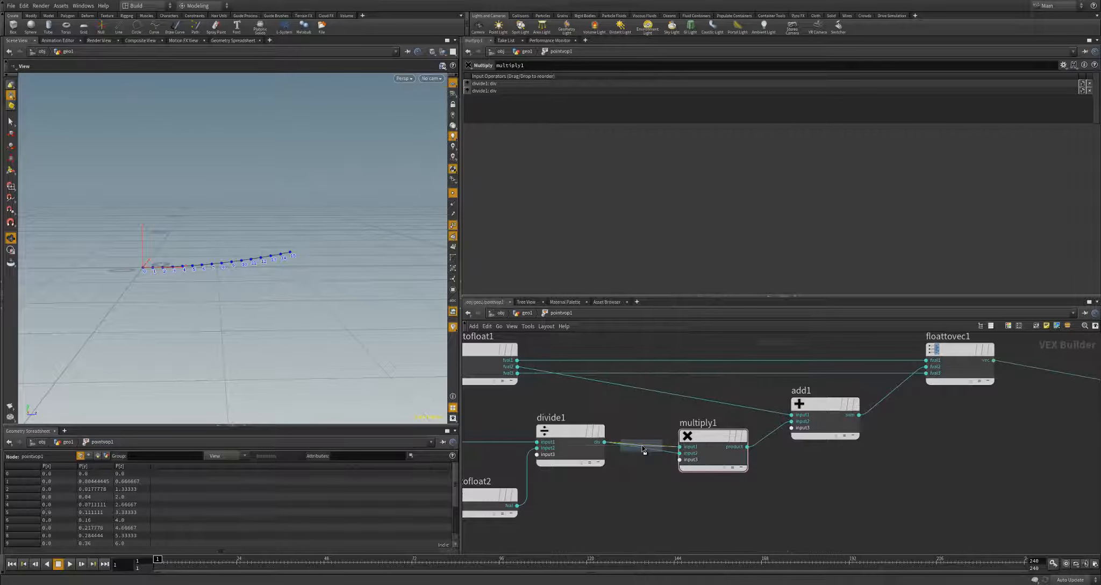
{"action": "left_click", "coordinate": [642, 437]}
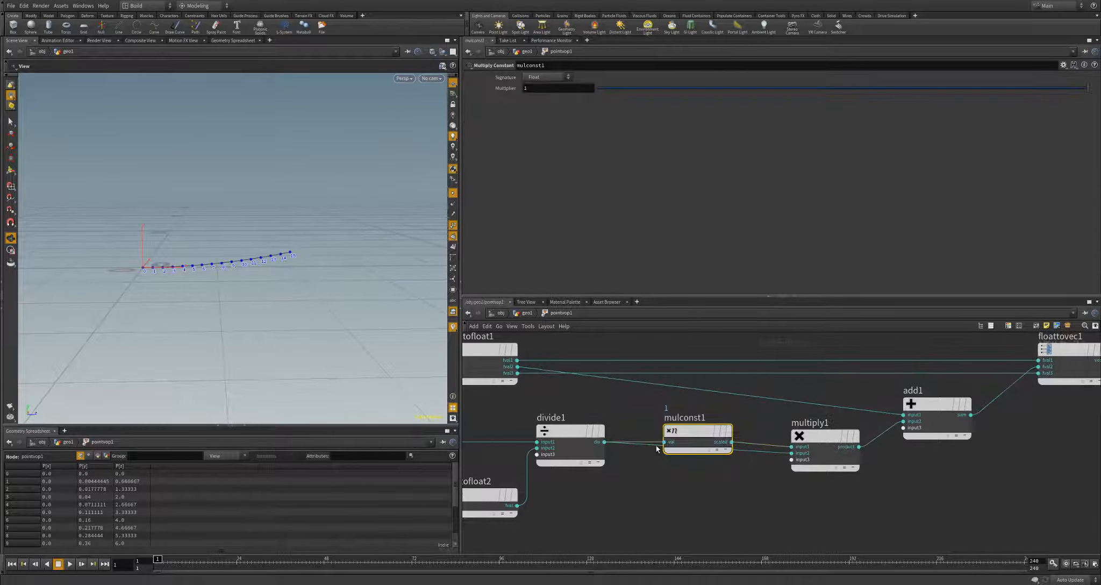
Step: Delete the direct wire from divide1 into multiply1's second input and set mulconst1's multiplier to 2
{"action": "right_click", "coordinate": [654, 444]}
{"action": "left_click", "coordinate": [676, 471]}
{"action": "left_click_drag", "start_coordinate": [697, 430], "coordinate": [678, 431]}
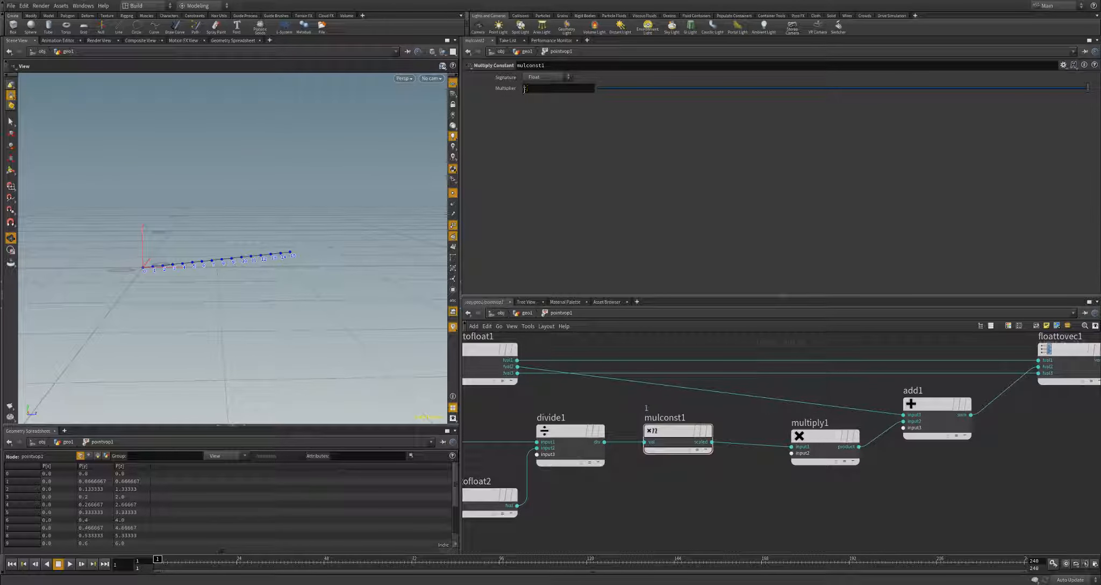
{"action": "type", "text": "2"}
{"action": "key", "text": "Return"}
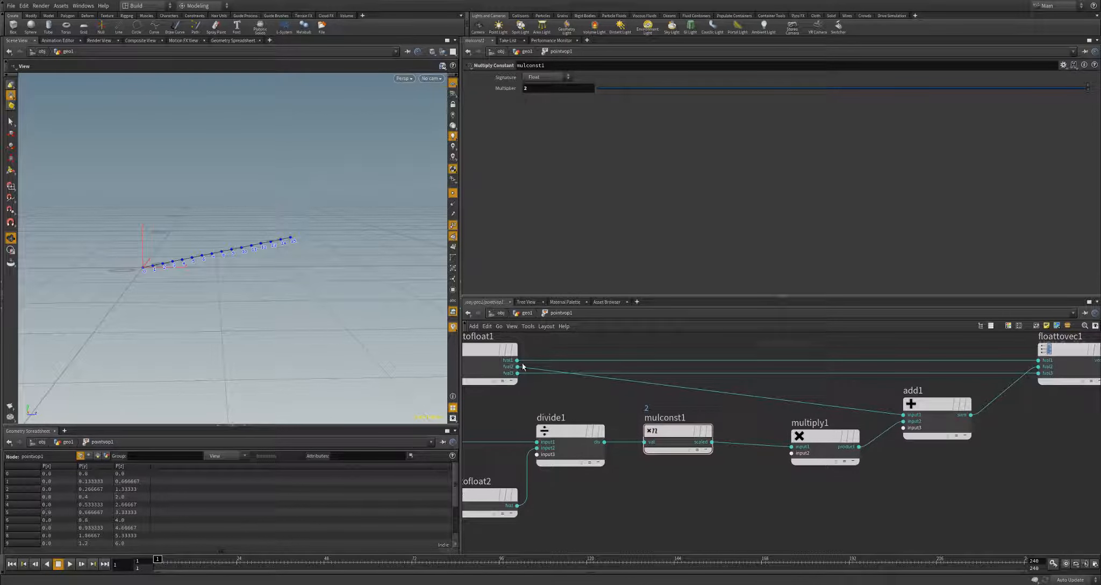
Step: Insert a Subtract Constant node between mulconst1 and multiply1 and line it up with the chain
{"action": "middle_click_drag", "start_coordinate": [690, 496], "coordinate": [585, 497]}
{"action": "left_click_drag", "start_coordinate": [718, 440], "coordinate": [730, 440]}
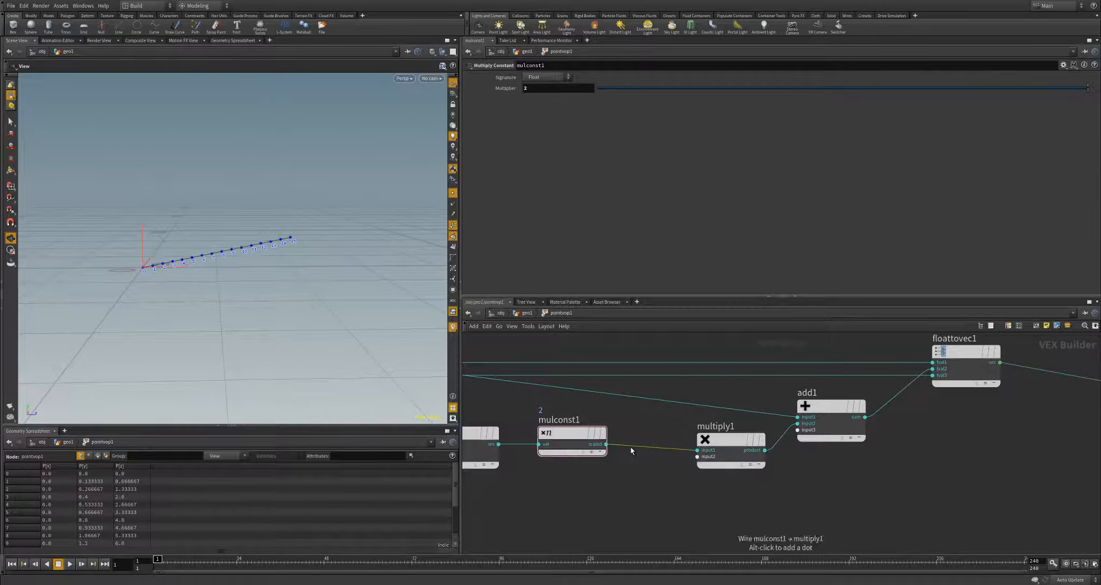
{"action": "key", "text": "Tab"}
{"action": "type", "text": "subtra"}
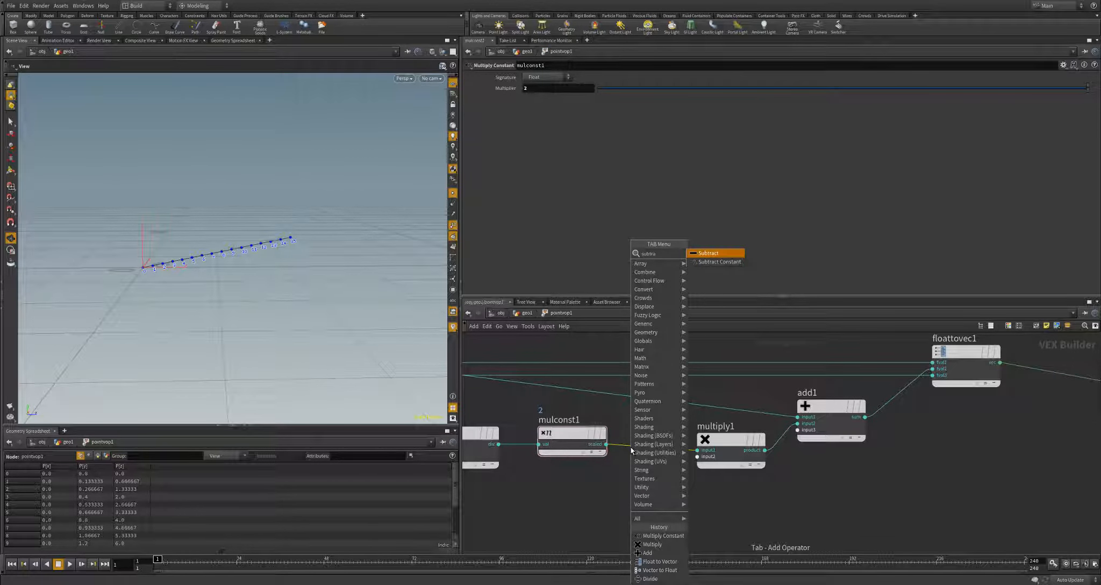
{"action": "key", "text": "Down"}
{"action": "key", "text": "Return"}
{"action": "left_click", "coordinate": [634, 451]}
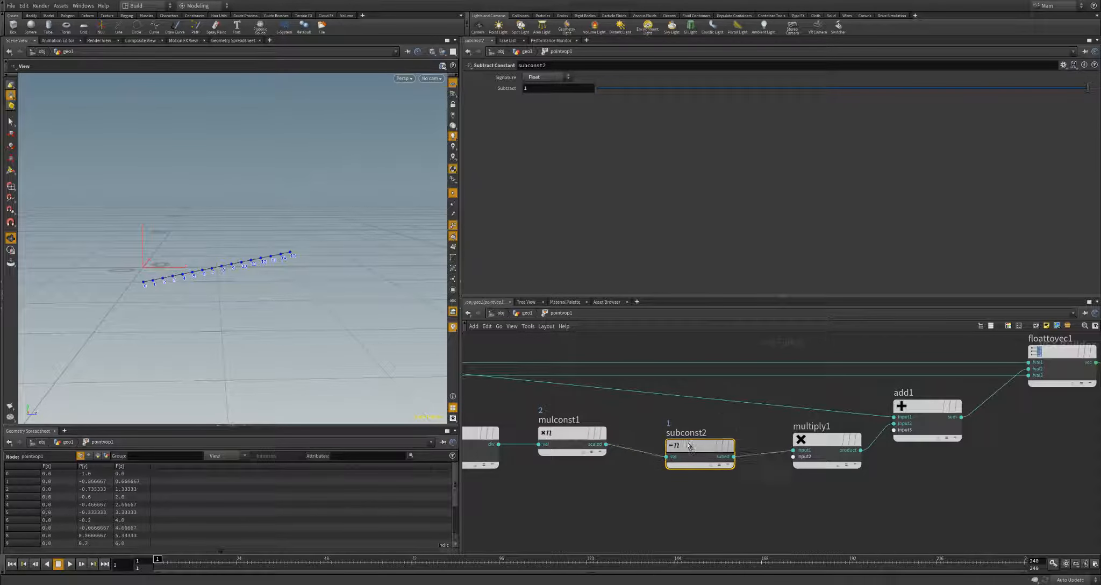
{"action": "left_click_drag", "start_coordinate": [688, 445], "coordinate": [685, 432]}
{"action": "left_click_drag", "start_coordinate": [258, 306], "coordinate": [288, 278]}
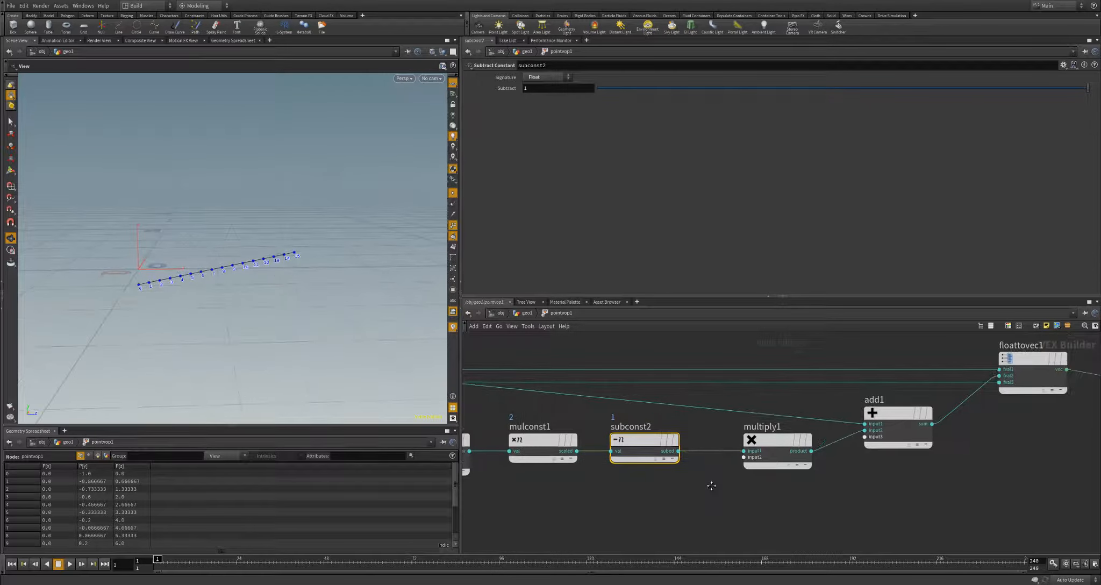
Step: Wire subconst2's output into multiply1's second input to square the value, and check the curve in the viewport
{"action": "middle_click_drag", "start_coordinate": [696, 486], "coordinate": [610, 501]}
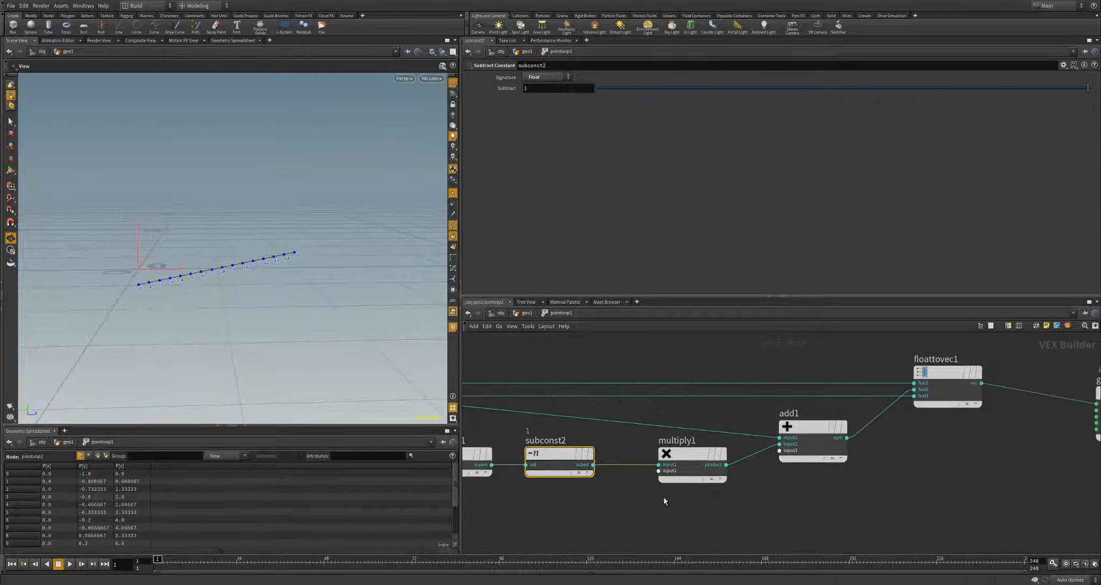
{"action": "left_click", "coordinate": [598, 469]}
{"action": "left_click_drag", "start_coordinate": [667, 475], "coordinate": [594, 465]}
{"action": "left_click_drag", "start_coordinate": [309, 293], "coordinate": [89, 248]}
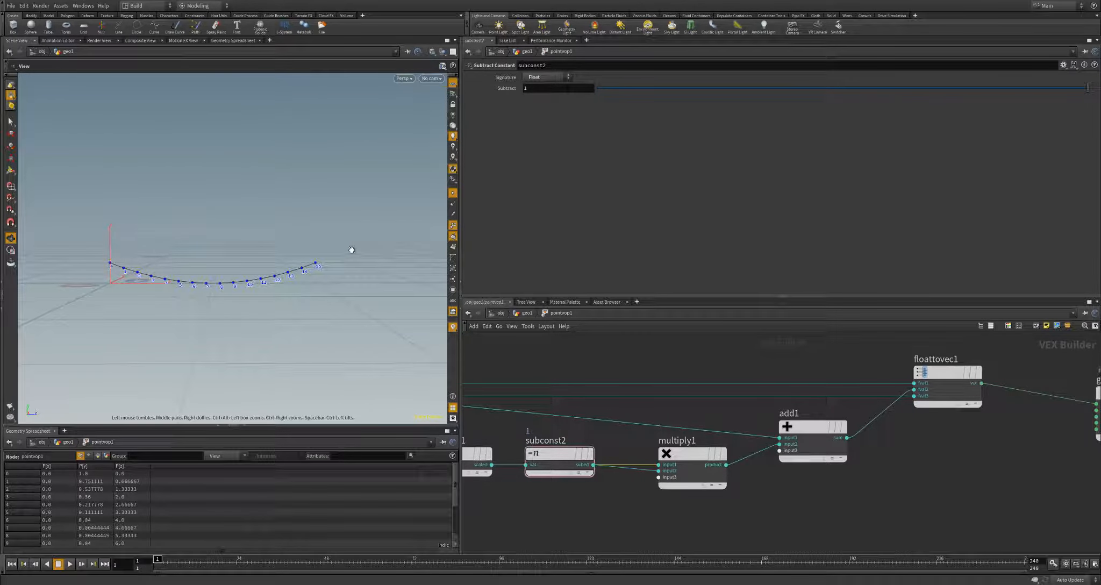
{"action": "left_click_drag", "start_coordinate": [221, 292], "coordinate": [194, 295]}
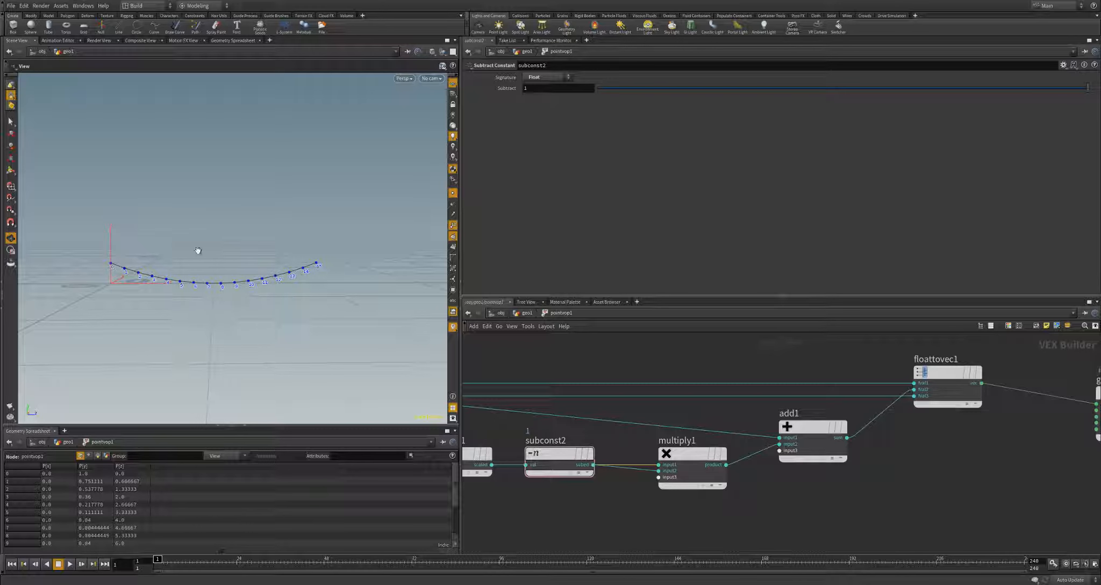
Step: Move add1, floattovec1 and geometryvopoutput1 together farther from multiply1 to make room for more nodes
{"action": "middle_click_drag", "start_coordinate": [791, 481], "coordinate": [553, 461]}
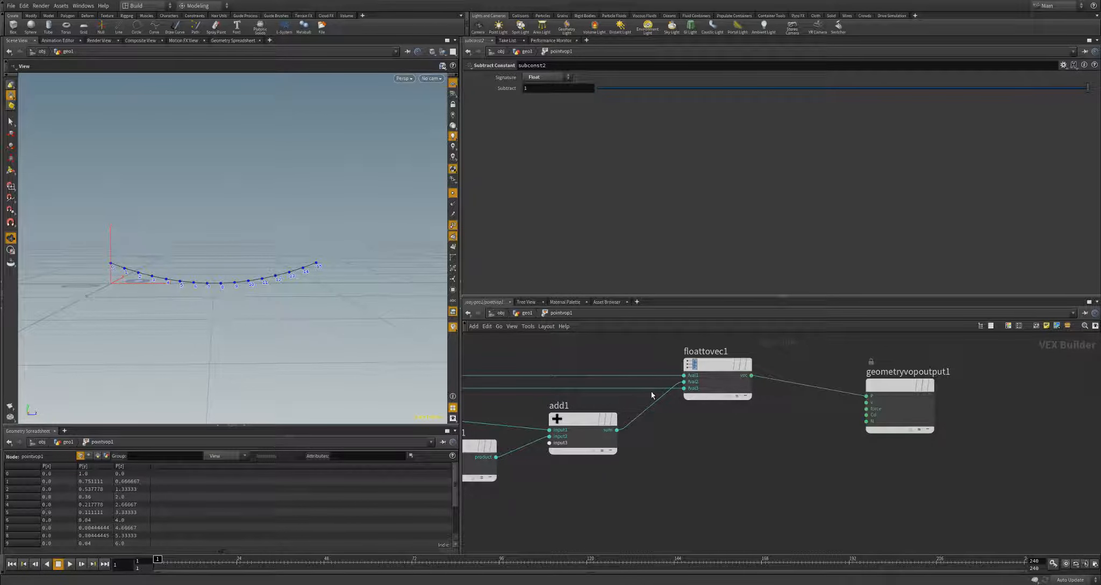
{"action": "middle_click_drag", "start_coordinate": [673, 432], "coordinate": [811, 412]}
{"action": "scroll", "coordinate": [744, 409], "scroll_direction": "down", "scroll_amount": 3}
{"action": "left_click_drag", "start_coordinate": [622, 374], "coordinate": [908, 492]}
{"action": "left_click_drag", "start_coordinate": [718, 398], "coordinate": [896, 397]}
{"action": "left_click", "coordinate": [614, 484]}
{"action": "scroll", "coordinate": [646, 449], "scroll_direction": "up", "scroll_amount": 4}
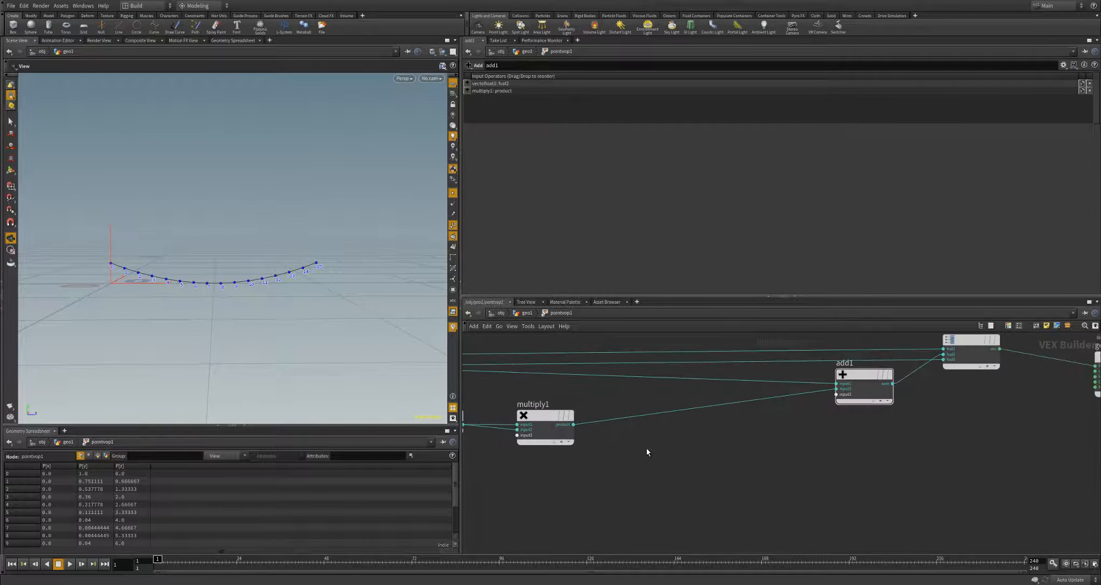
Step: Insert a Complement node into the wire between multiply1's product output and add1, close to multiply1
{"action": "mouse_move", "coordinate": [680, 466]}
{"action": "middle_mouse_down"}
{"action": "mouse_move", "coordinate": [608, 473]}
{"action": "mouse_move", "coordinate": [659, 468]}
{"action": "middle_mouse_up"}
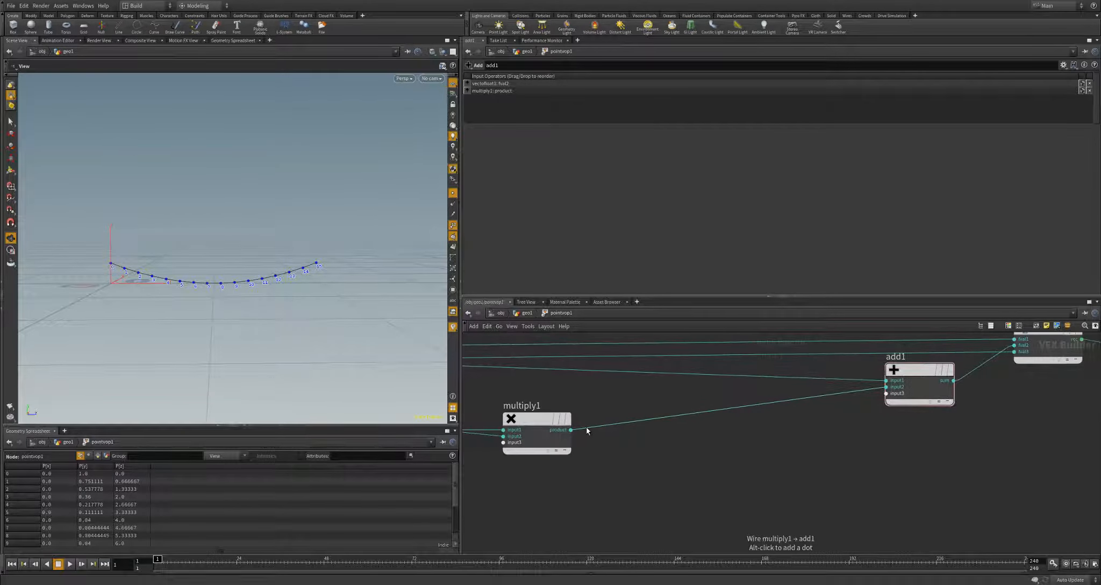
{"action": "key", "text": "Tab"}
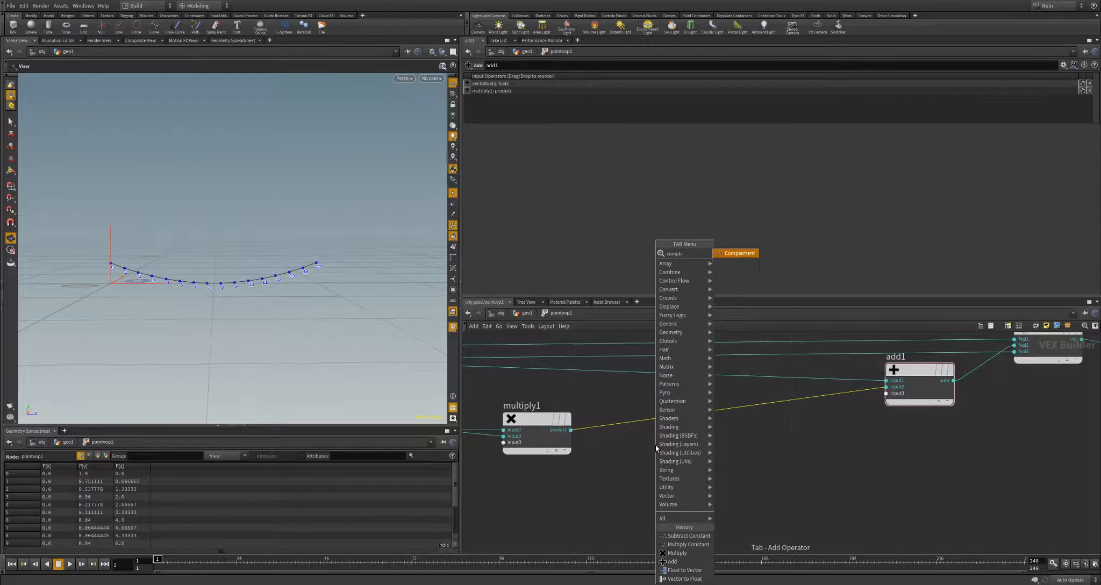
{"action": "key", "text": "Escape"}
{"action": "left_click", "coordinate": [658, 449]}
{"action": "left_click_drag", "start_coordinate": [661, 450], "coordinate": [647, 425]}
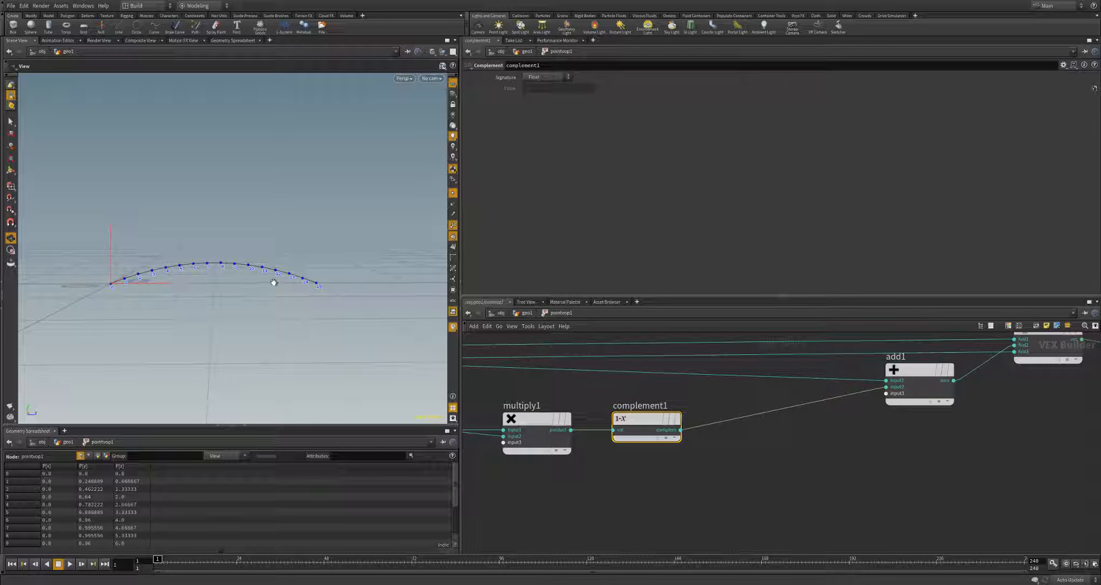
Step: Insert a Negate node between complement1 and add1 and align it beside complement1
{"action": "left_click", "coordinate": [753, 418]}
{"action": "key", "text": "Tab"}
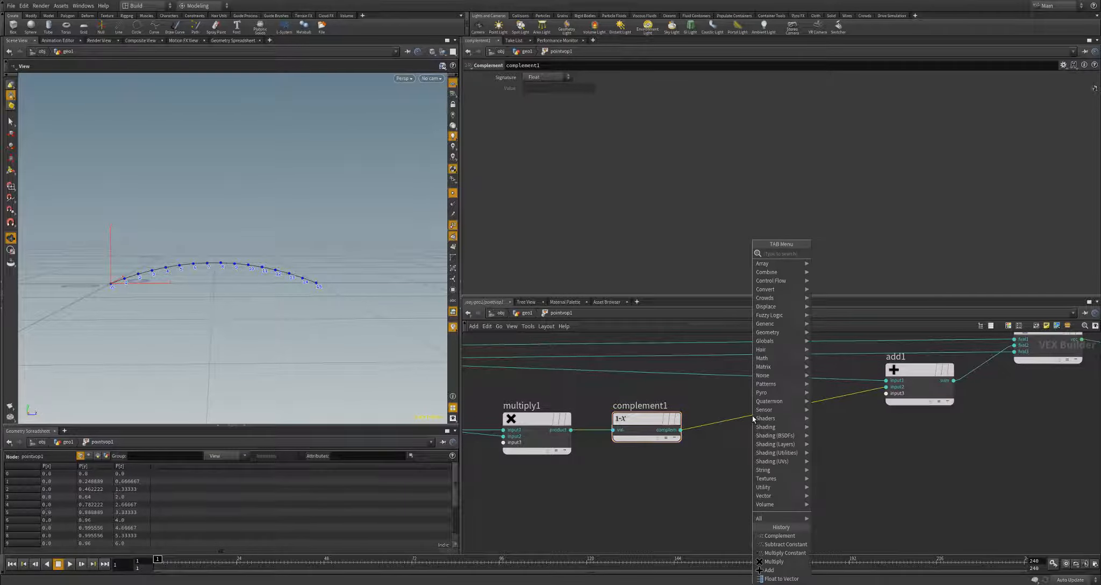
{"action": "type", "text": "negate"}
{"action": "key", "text": "Return"}
{"action": "left_click", "coordinate": [750, 419]}
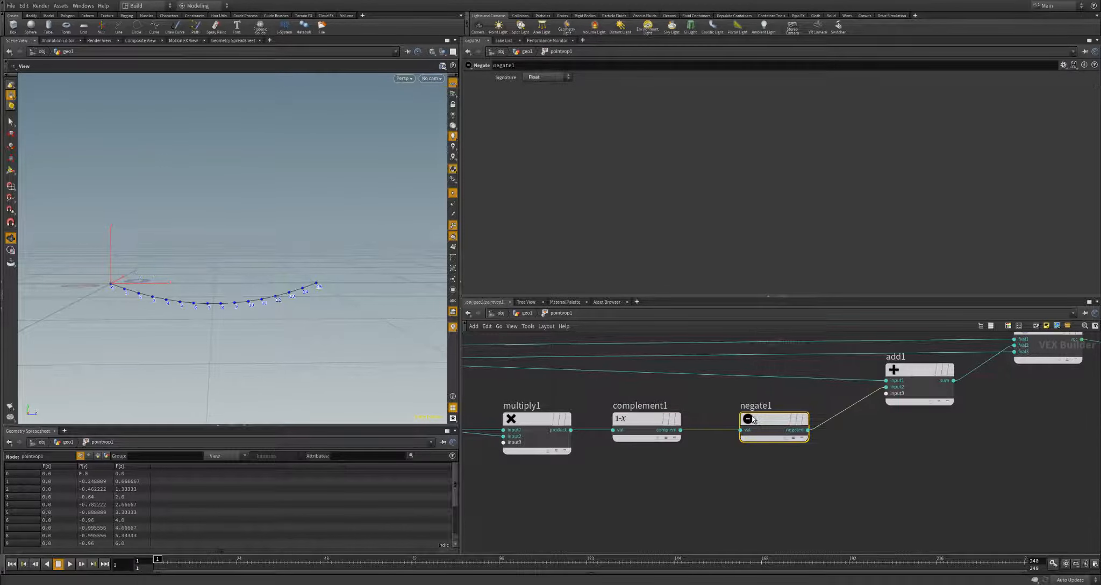
{"action": "left_click_drag", "start_coordinate": [748, 423], "coordinate": [729, 423]}
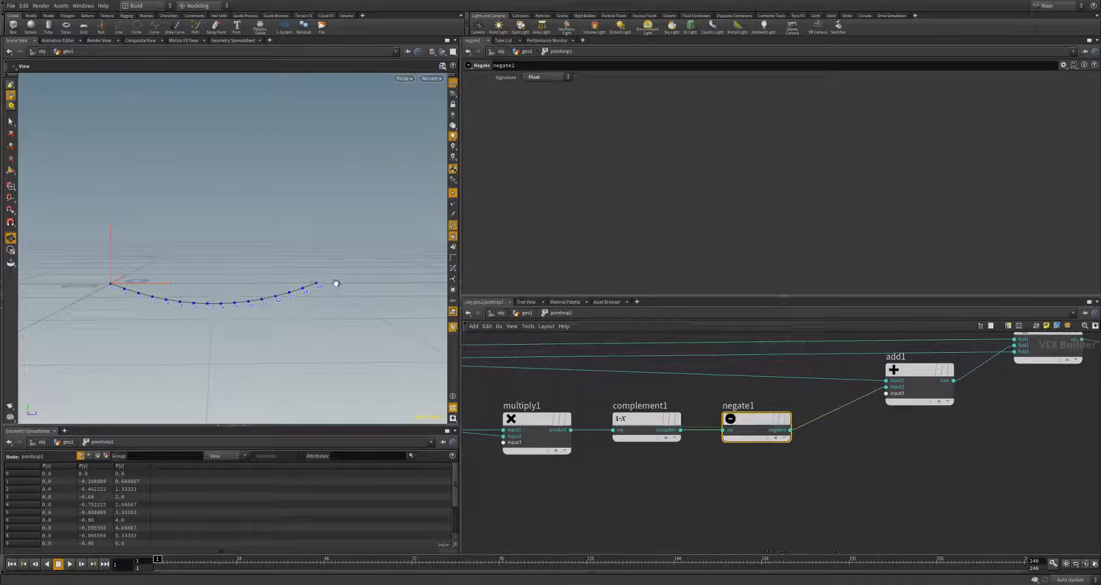
Step: Examine the whole node chain from the geometry inputs through negate1 and add1 to the geometry output
{"action": "scroll", "coordinate": [938, 462], "scroll_direction": "down", "scroll_amount": 5}
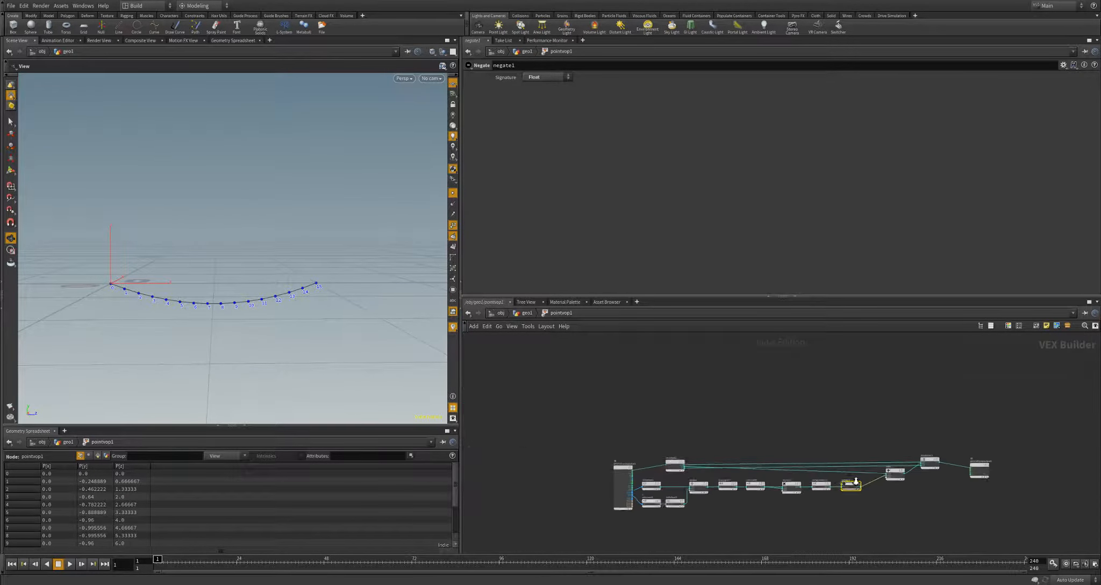
{"action": "scroll", "coordinate": [860, 500], "scroll_direction": "up", "scroll_amount": 2}
{"action": "middle_click_drag", "start_coordinate": [862, 497], "coordinate": [880, 494]}
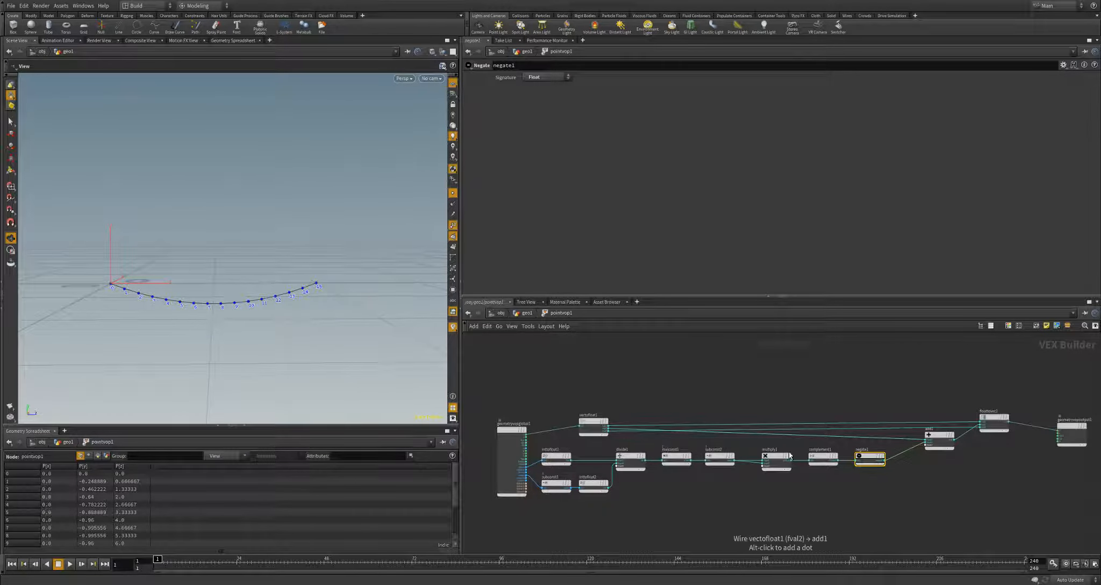
{"action": "scroll", "coordinate": [853, 484], "scroll_direction": "up", "scroll_amount": 2}
{"action": "middle_click_drag", "start_coordinate": [857, 485], "coordinate": [788, 485]}
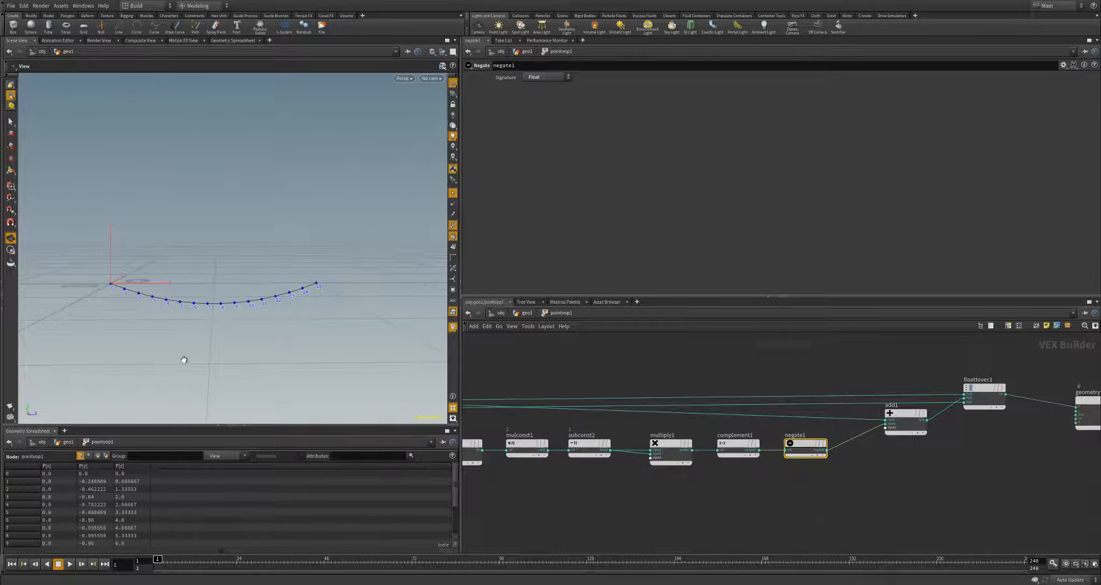
{"action": "middle_click_drag", "start_coordinate": [790, 490], "coordinate": [727, 486]}
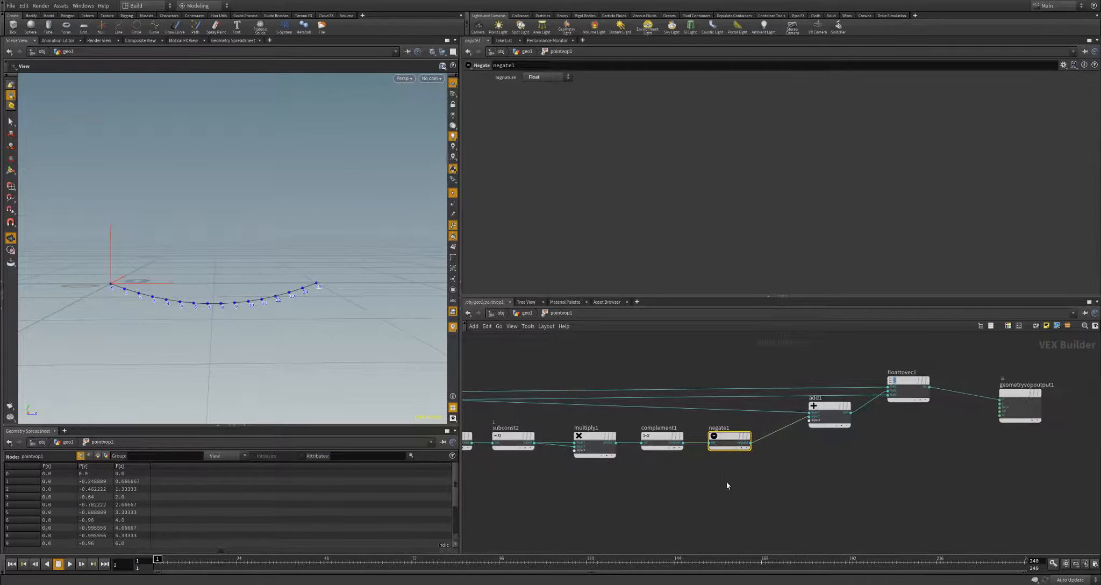
{"action": "scroll", "coordinate": [788, 466], "scroll_direction": "up", "scroll_amount": 4}
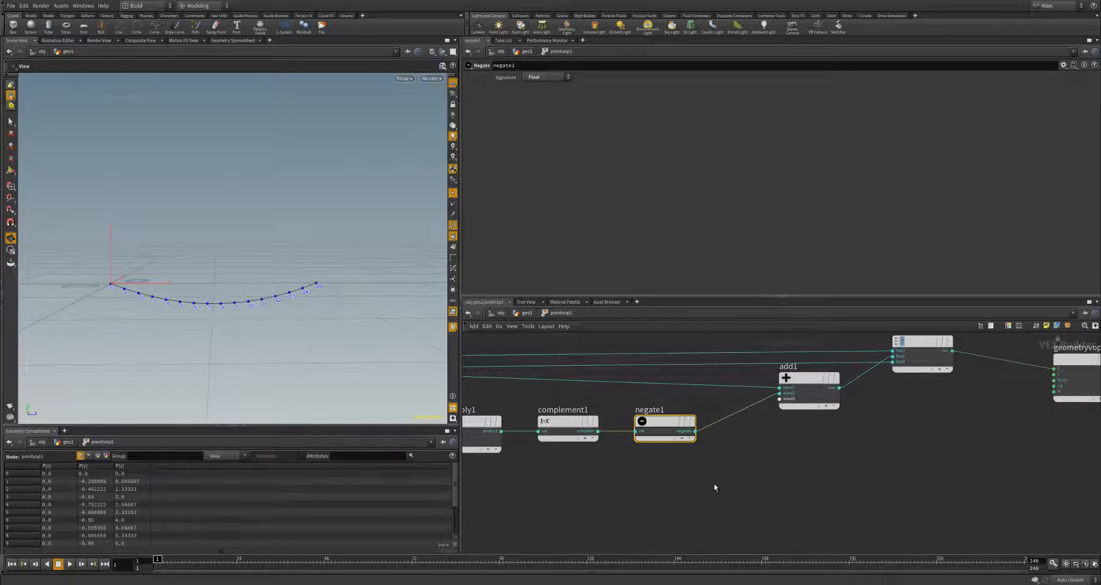
Step: Add a Parameter node and place it below negate1
{"action": "middle_click_drag", "start_coordinate": [715, 487], "coordinate": [663, 475]}
{"action": "key", "text": "Tab"}
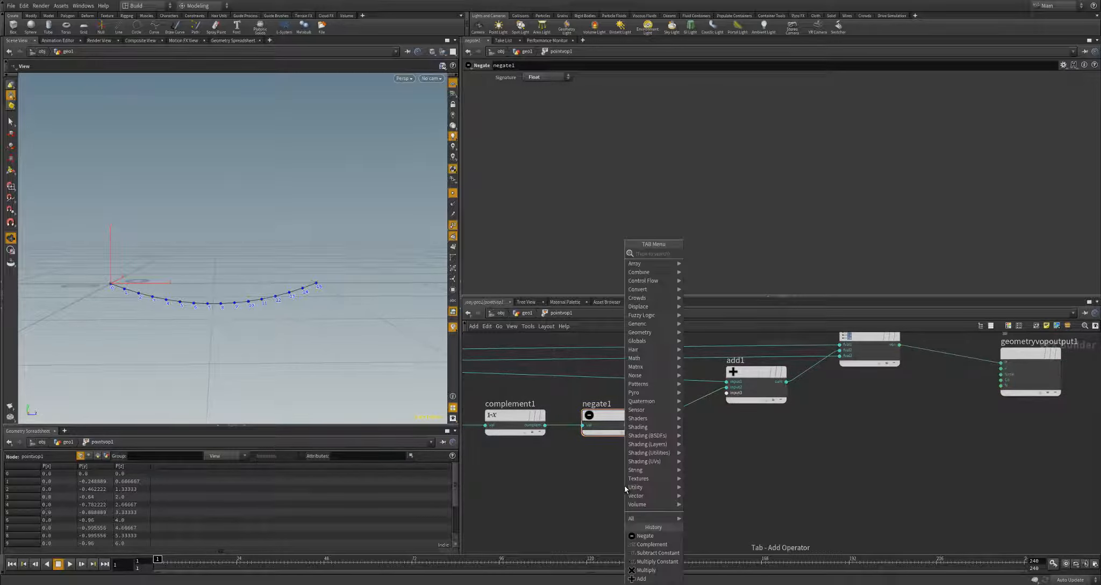
{"action": "type", "text": "para"}
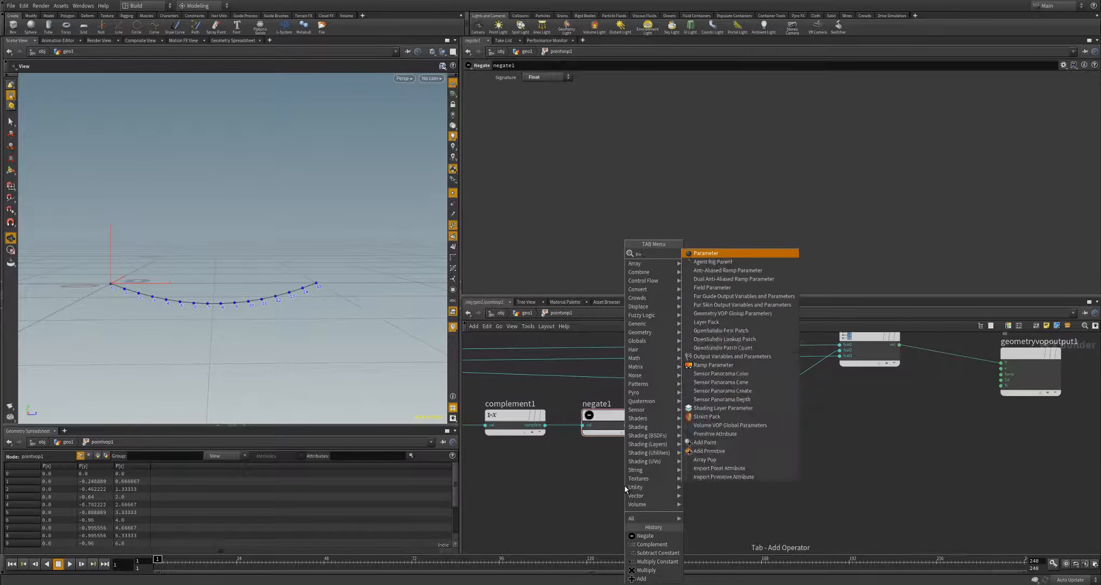
{"action": "key", "text": "Return"}
{"action": "left_click", "coordinate": [625, 486]}
{"action": "left_click_drag", "start_coordinate": [625, 487], "coordinate": [622, 481]}
Step: Name the parameter hang_amount, label it Hang Amount, and position its node just under negate1
{"action": "double_click", "coordinate": [544, 76]}
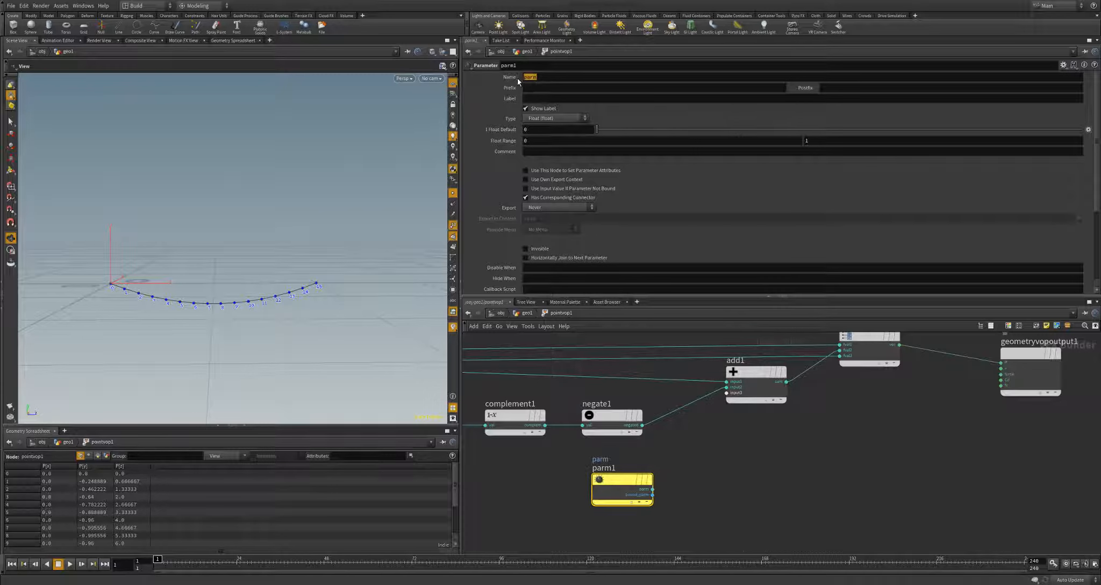
{"action": "type", "text": "hang_a"}
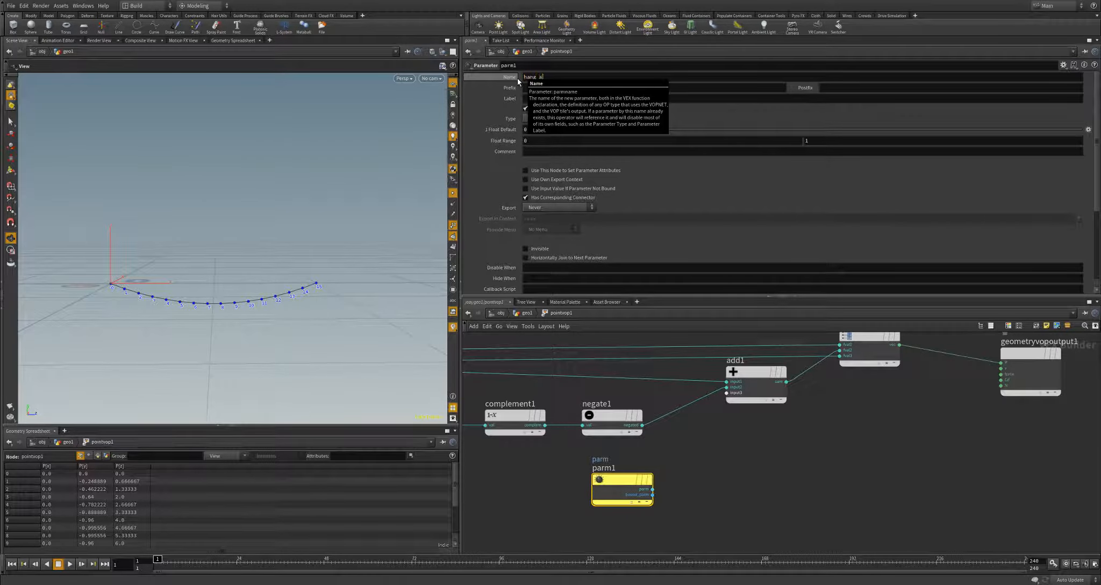
{"action": "type", "text": "mount"}
{"action": "key", "text": "Return"}
{"action": "left_click", "coordinate": [543, 97]}
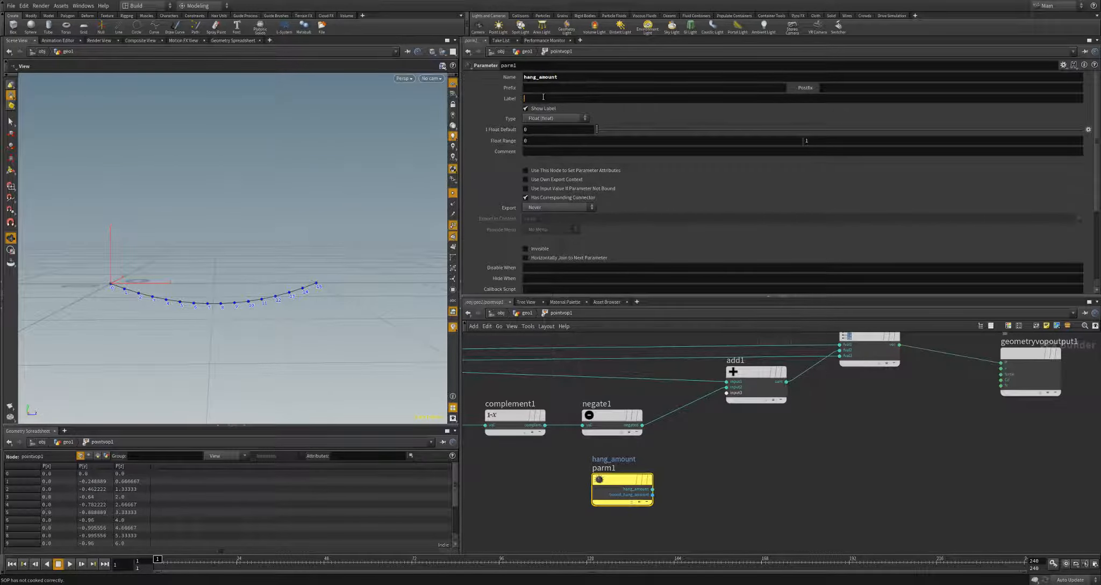
{"action": "type", "text": "Hang Amount"}
{"action": "key", "text": "Return"}
{"action": "left_click_drag", "start_coordinate": [620, 479], "coordinate": [614, 472]}
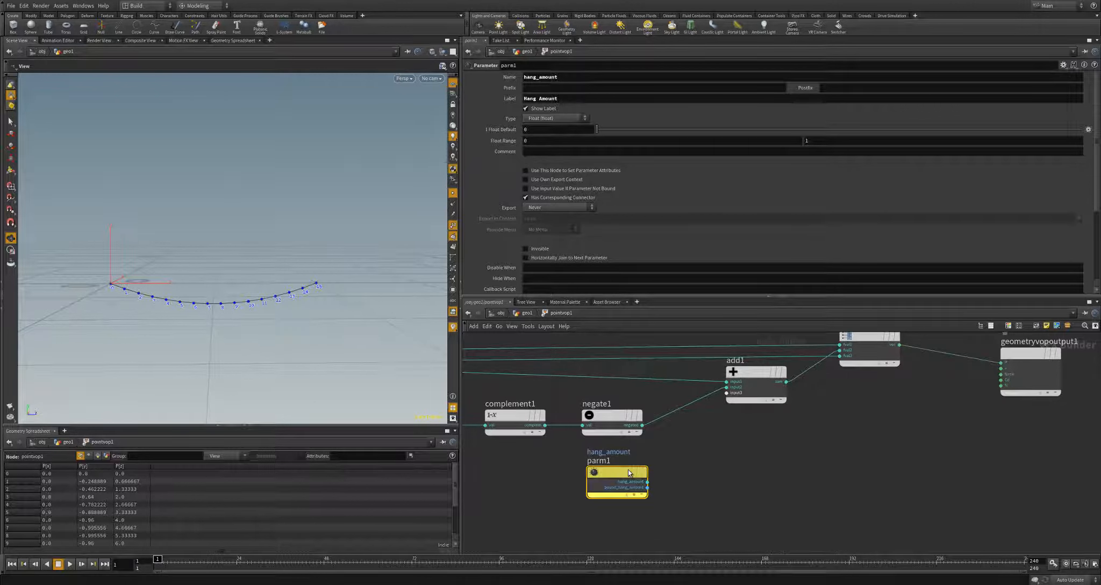
Step: Add a Multiply node fed by negate1's output and place it below add1
{"action": "left_click", "coordinate": [642, 424]}
{"action": "key", "text": "Tab"}
{"action": "type", "text": "mult"}
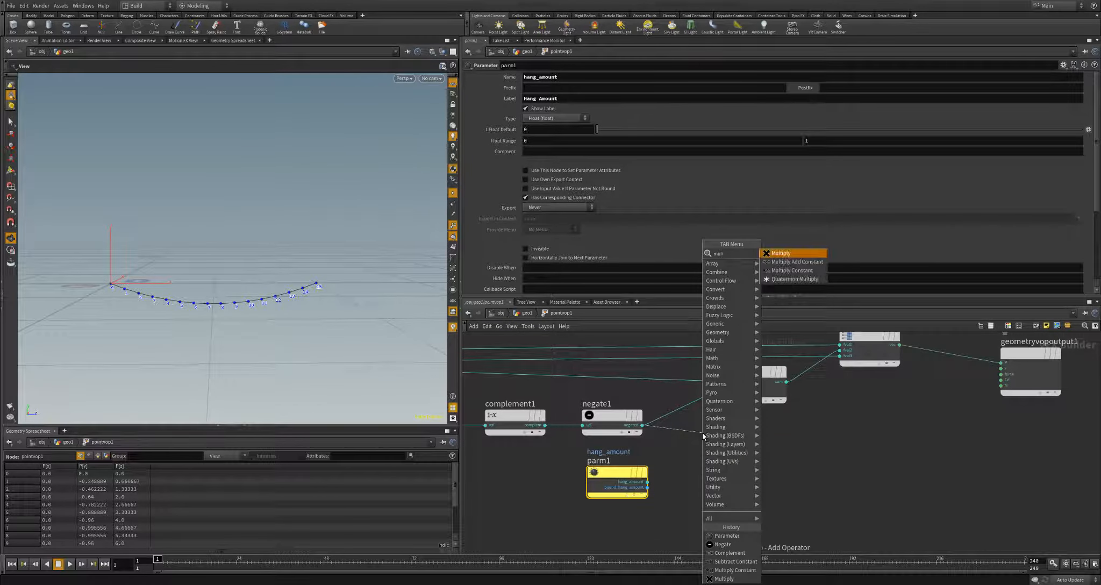
{"action": "key", "text": "Return"}
{"action": "left_click", "coordinate": [703, 437]}
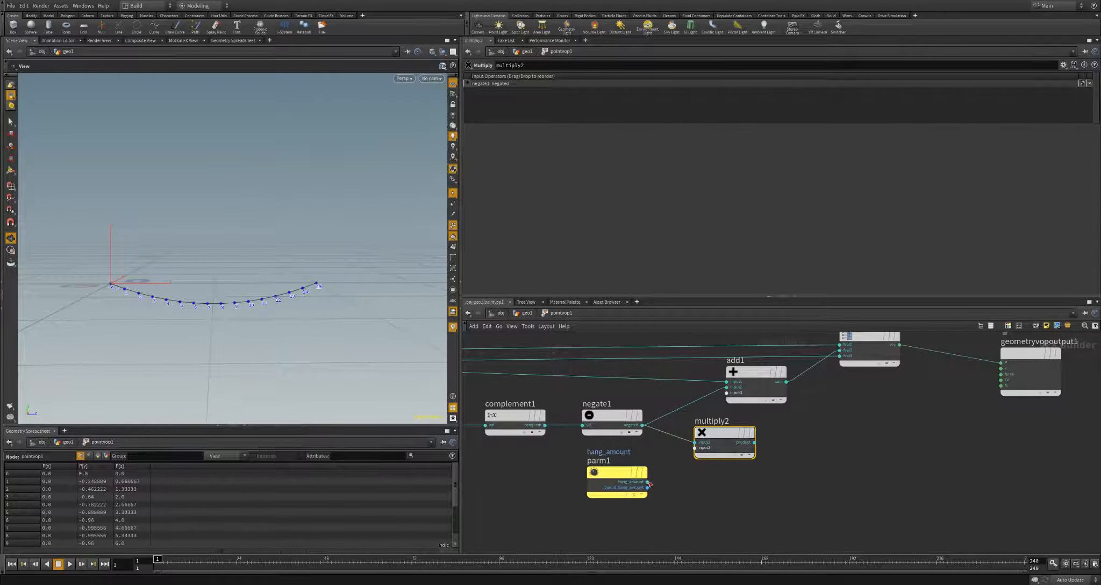
Step: Wire hang_amount into multiply2's second input and connect multiply2's product to add1's second input, replacing the direct negate1 link
{"action": "left_click", "coordinate": [647, 481]}
{"action": "left_click", "coordinate": [695, 447]}
{"action": "left_click", "coordinate": [754, 442]}
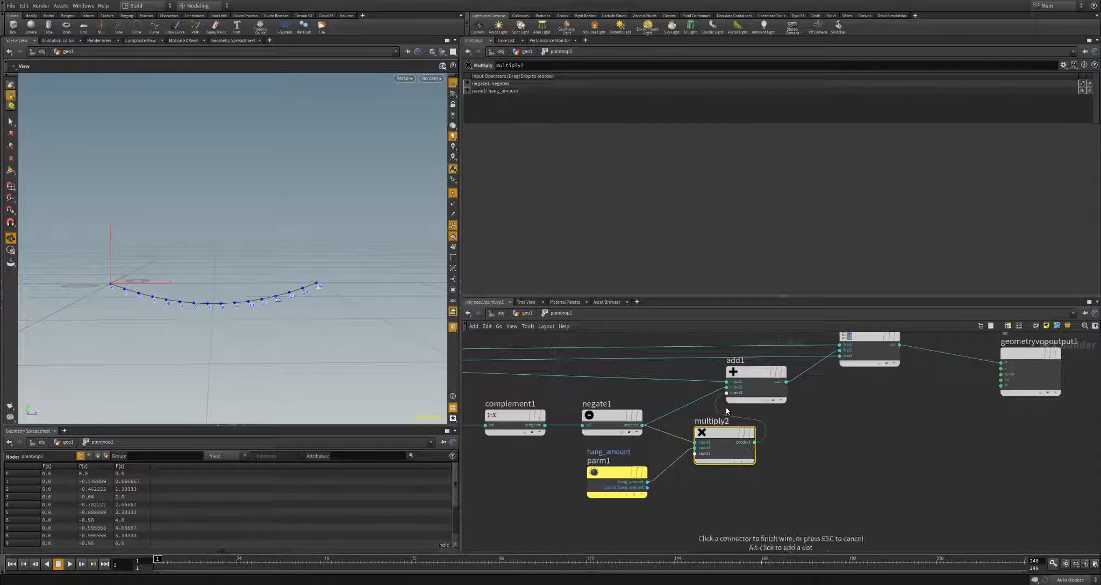
{"action": "left_click", "coordinate": [726, 387]}
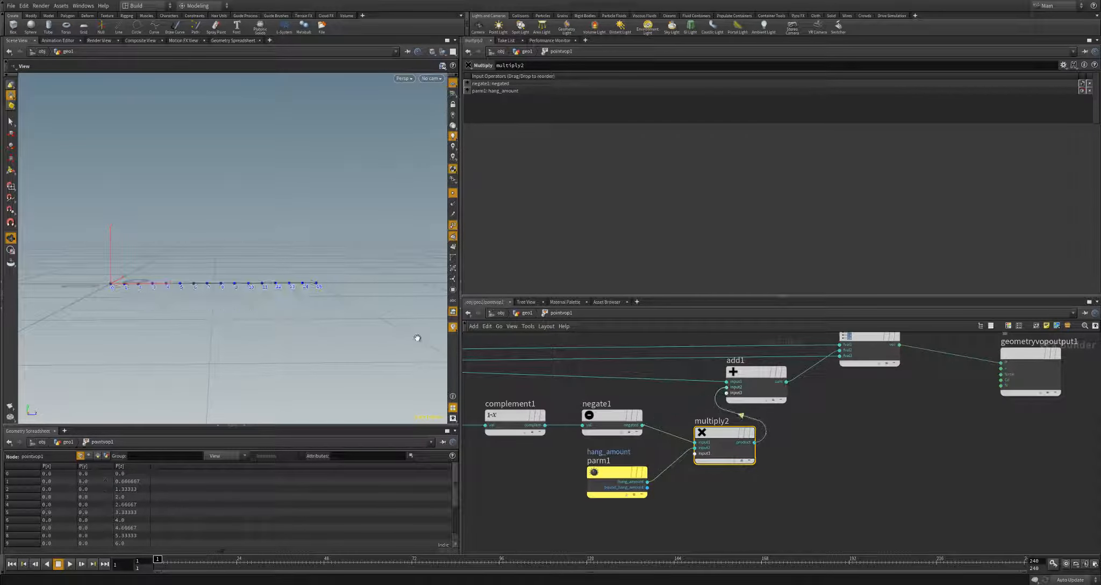
Step: Place multiply2 between negate1 and add1, spacing the downstream nodes apart, and select the hang_amount parameter node
{"action": "left_click_drag", "start_coordinate": [715, 433], "coordinate": [690, 425]}
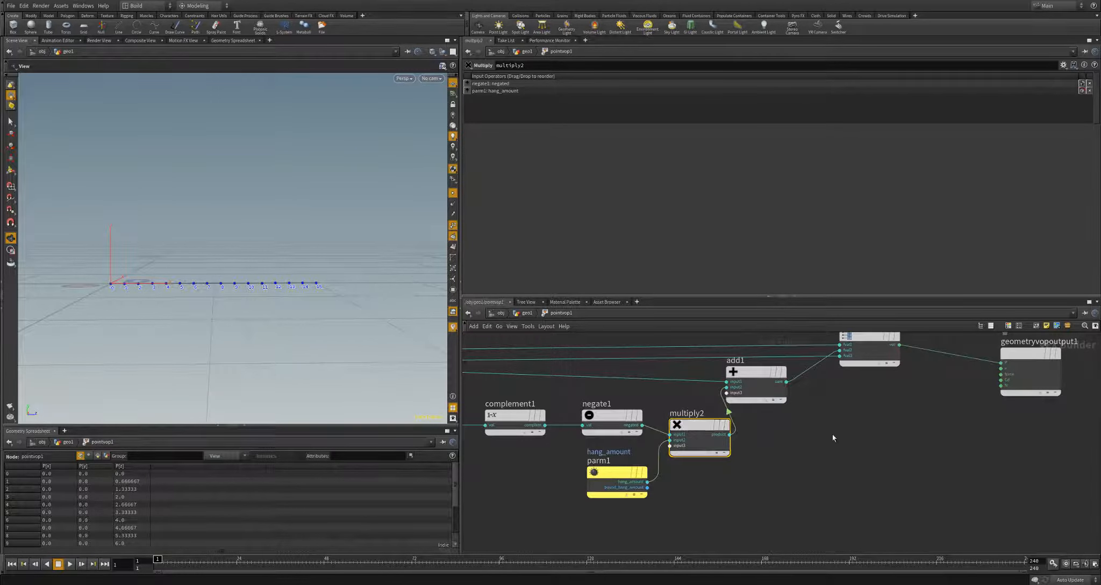
{"action": "scroll", "coordinate": [833, 438], "scroll_direction": "down", "scroll_amount": 3}
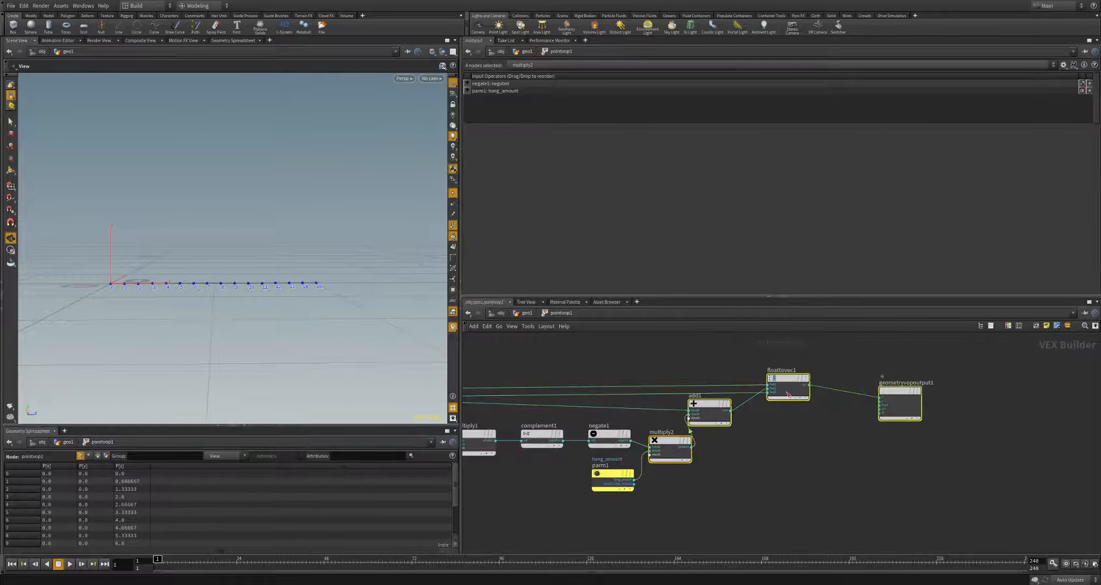
{"action": "left_click", "coordinate": [602, 476]}
{"action": "key", "text": "l"}
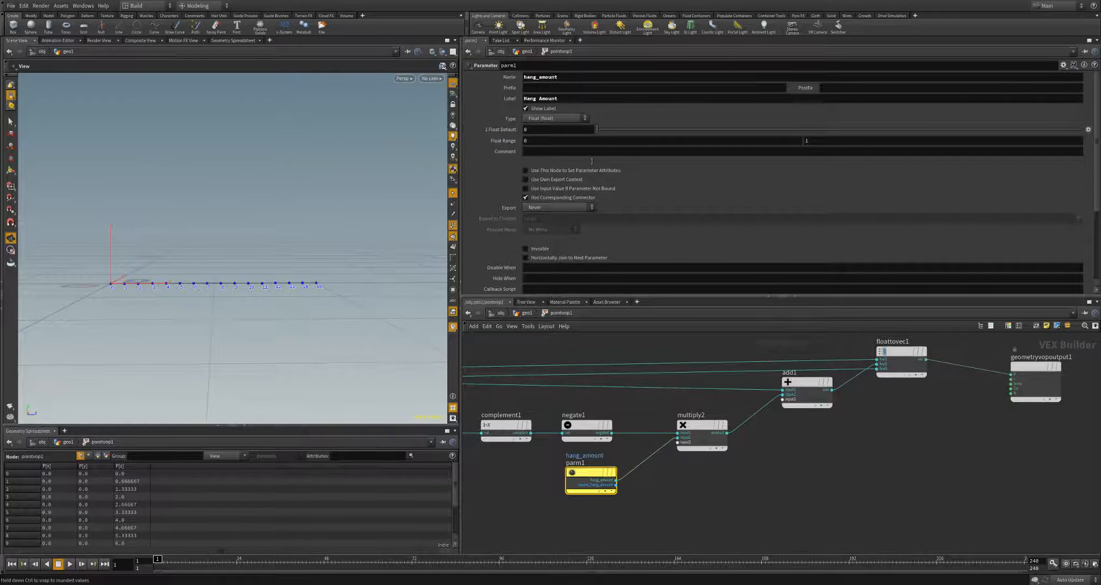
Step: Set the float default of the hang_amount parameter to 1
{"action": "left_click_drag", "start_coordinate": [597, 129], "coordinate": [796, 159]}
{"action": "left_click_drag", "start_coordinate": [924, 157], "coordinate": [1088, 143]}
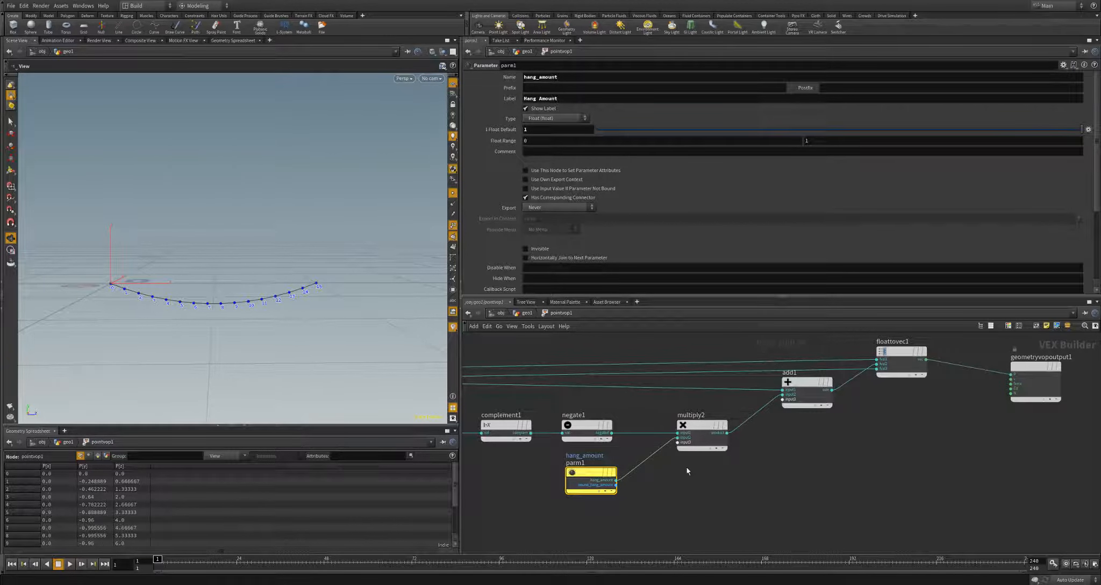
{"action": "scroll", "coordinate": [797, 445], "scroll_direction": "down", "scroll_amount": 2}
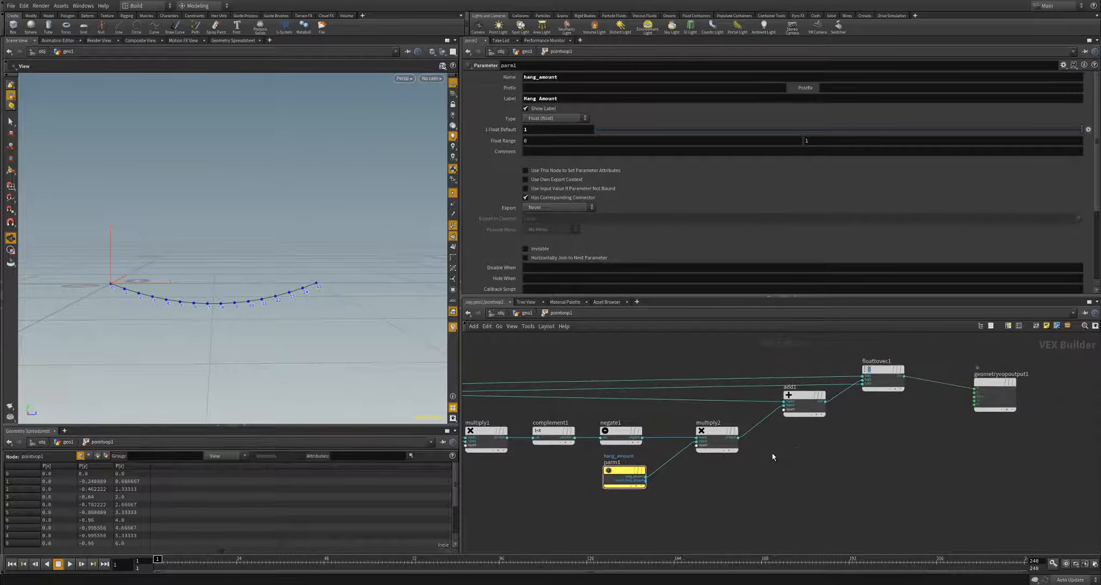
Step: Return to the geometry network and set pointvop1's Hang Amount to 1.75
{"action": "key", "text": "u"}
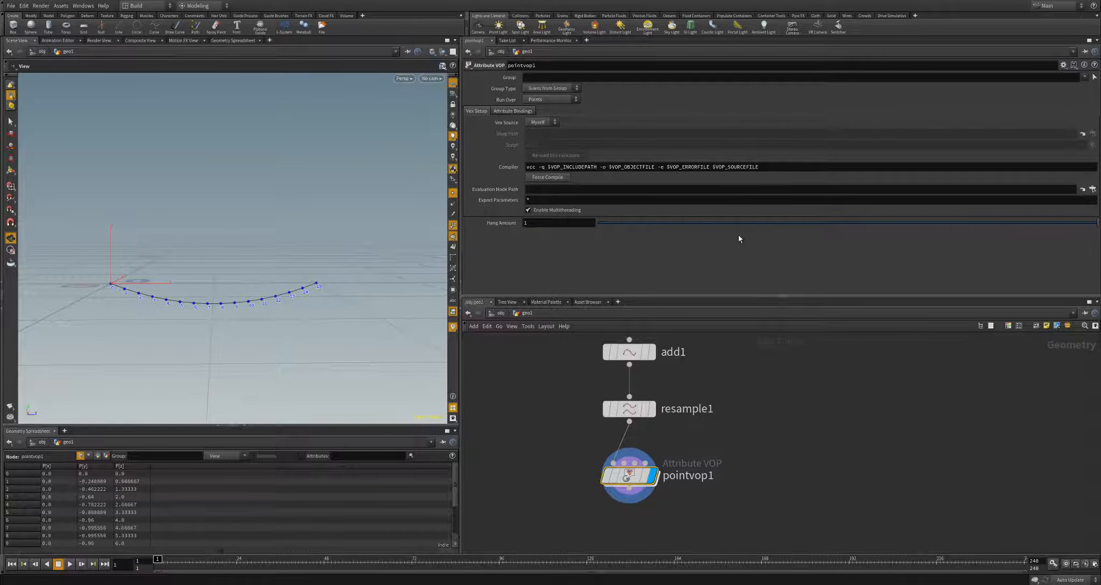
{"action": "middle_click_drag", "start_coordinate": [570, 226], "coordinate": [582, 255]}
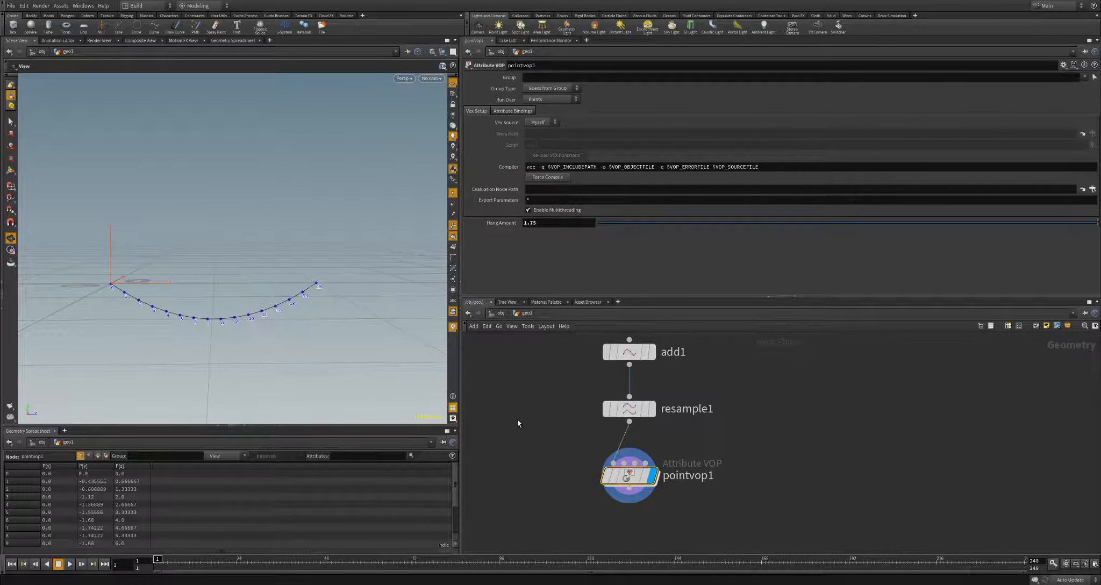
Step: Go back inside pointvop1, review the complete VOP chain including the hang_amount branch, and return to the geometry network
{"action": "double_click", "coordinate": [629, 475]}
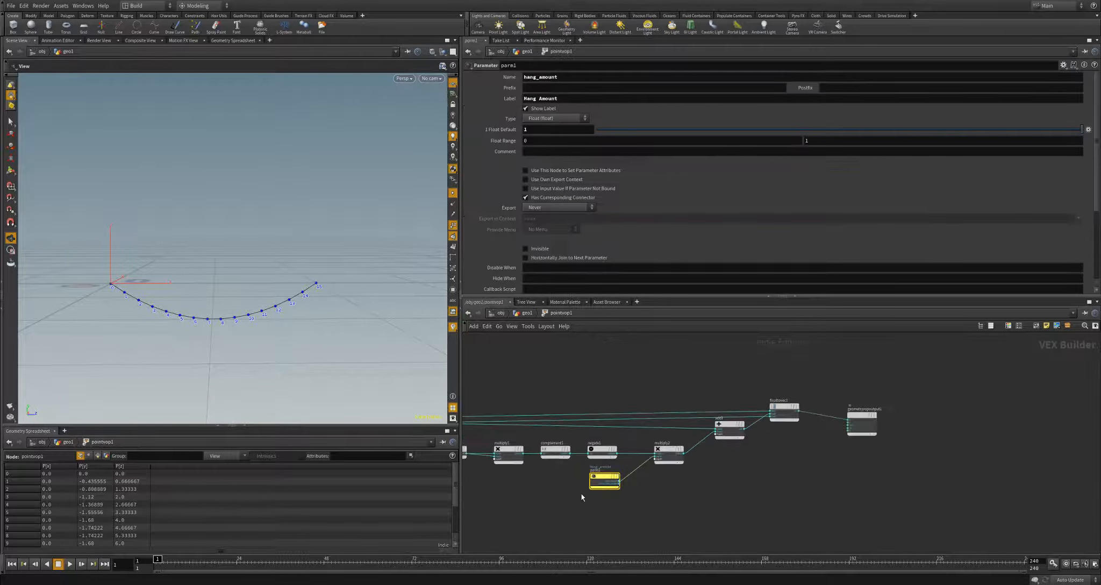
{"action": "scroll", "coordinate": [671, 484], "scroll_direction": "up", "scroll_amount": 3}
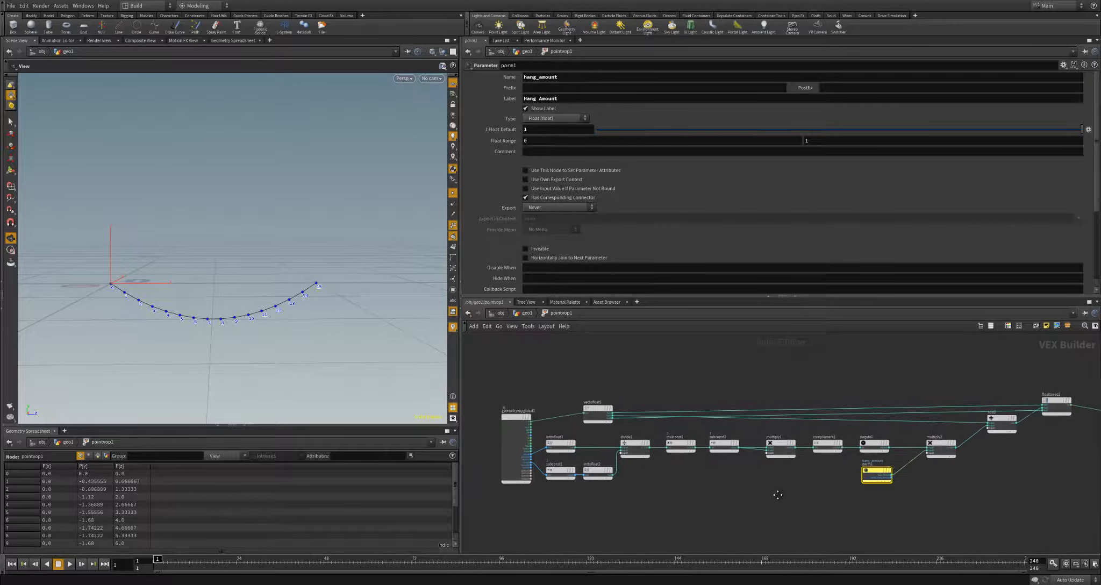
{"action": "middle_click_drag", "start_coordinate": [493, 455], "coordinate": [623, 456]}
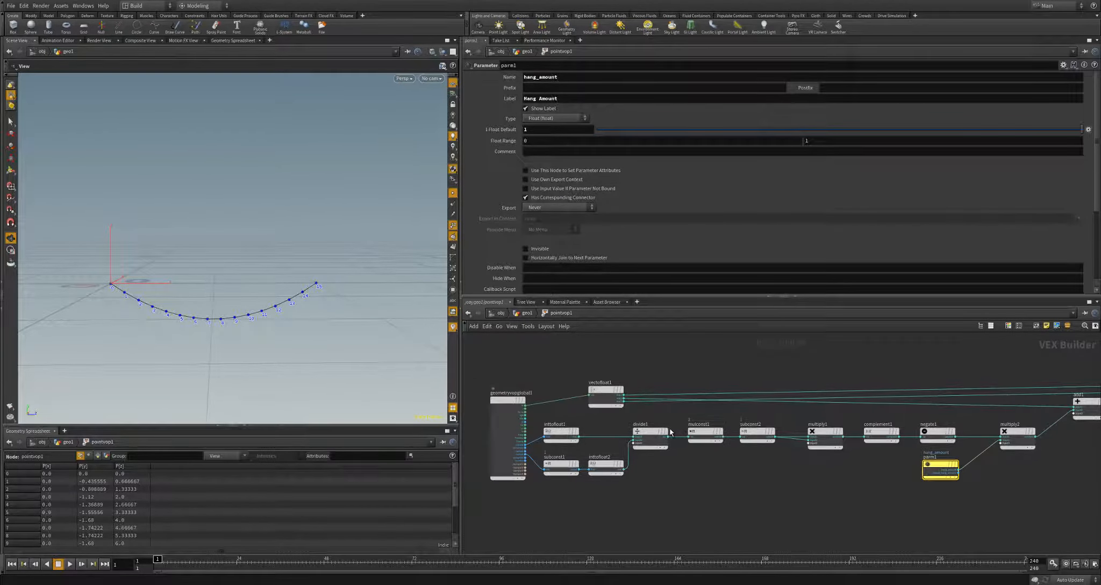
{"action": "middle_click_drag", "start_coordinate": [1017, 481], "coordinate": [1045, 462]}
{"action": "scroll", "coordinate": [988, 464], "scroll_direction": "down", "scroll_amount": 1}
{"action": "middle_click_drag", "start_coordinate": [726, 475], "coordinate": [652, 481]}
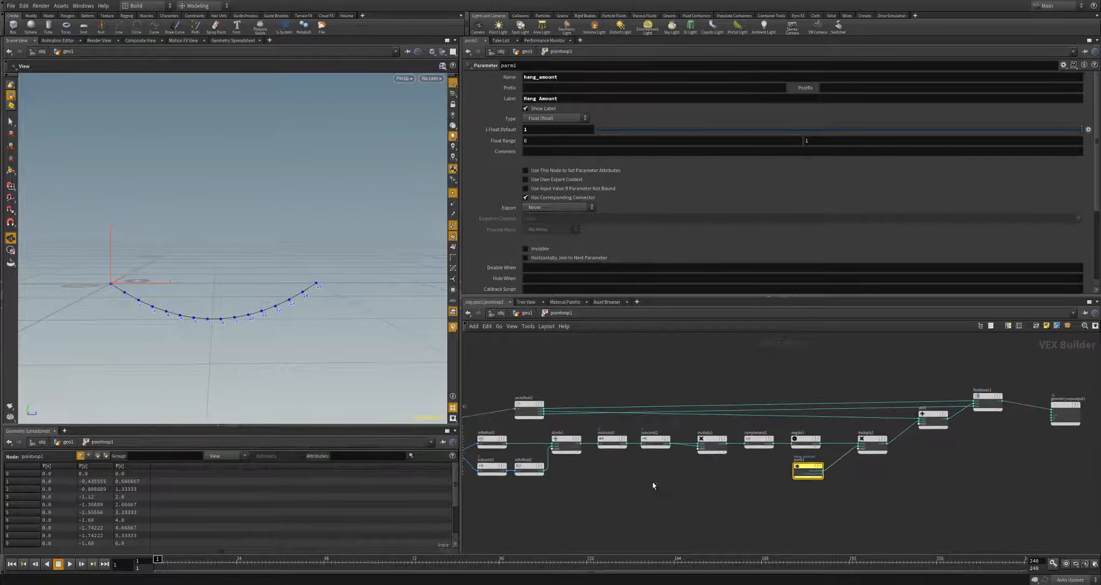
{"action": "key", "text": "u"}
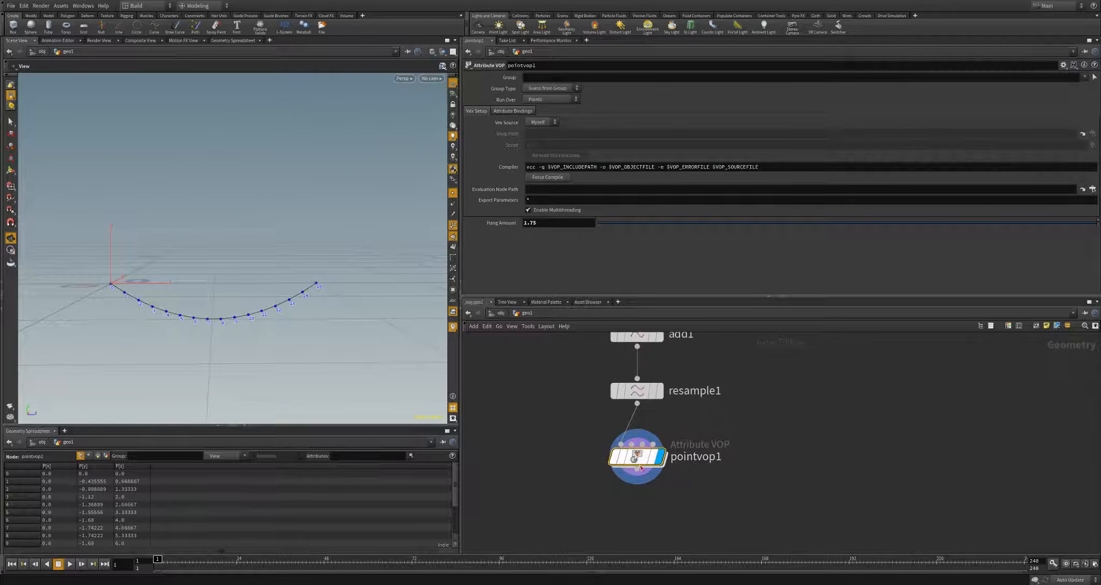
Step: Open the generated VEX code of pointvop1 and examine the code produced by each VOP node
{"action": "right_click", "coordinate": [637, 457]}
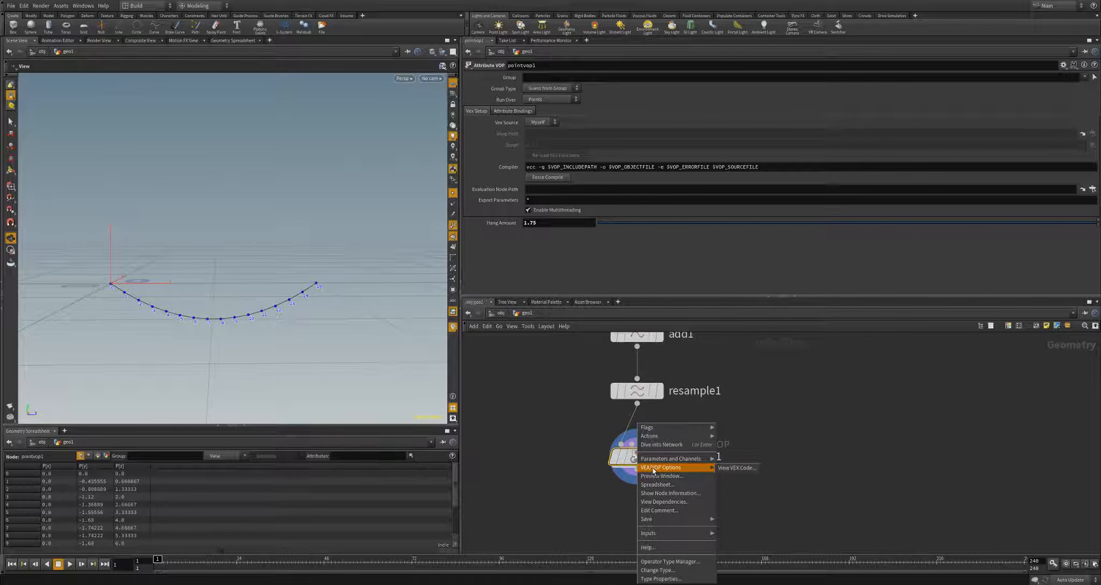
{"action": "left_click", "coordinate": [734, 467]}
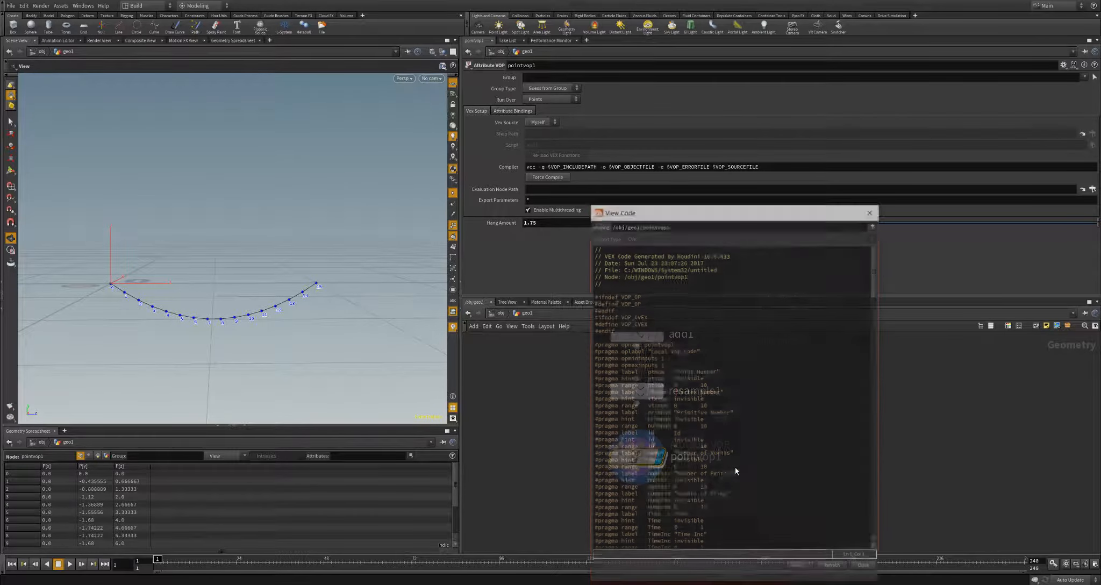
{"action": "left_click_drag", "start_coordinate": [721, 218], "coordinate": [397, 112]}
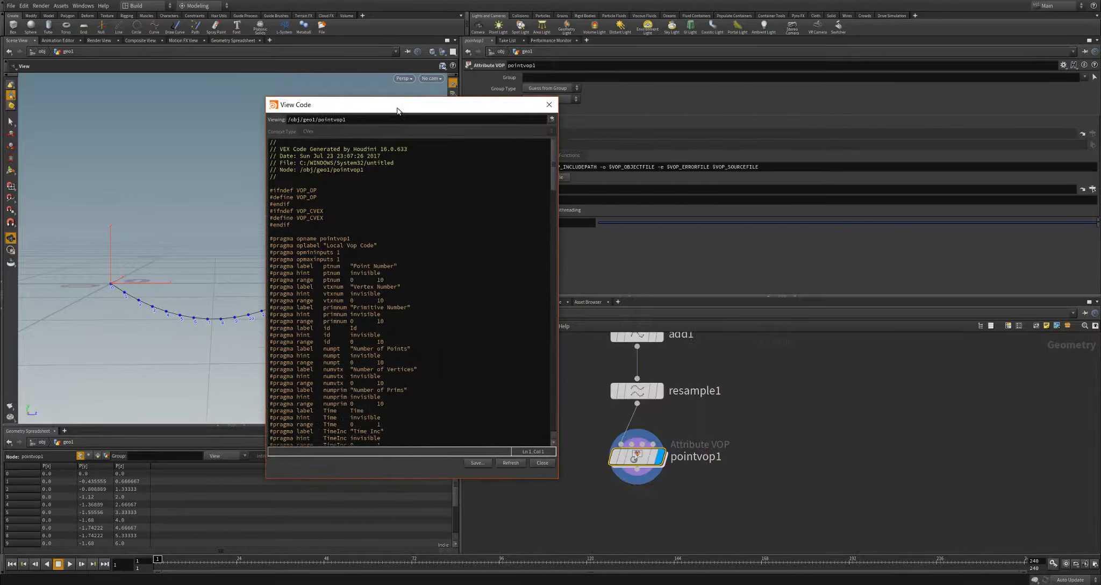
{"action": "left_click_drag", "start_coordinate": [552, 164], "coordinate": [554, 381]}
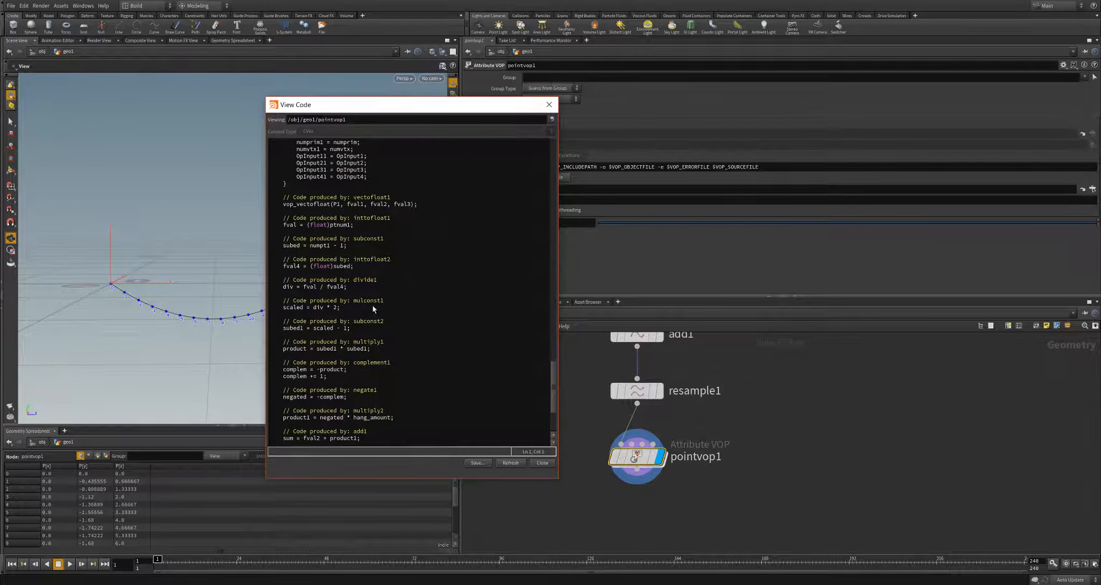
{"action": "scroll", "coordinate": [373, 308], "scroll_direction": "down", "scroll_amount": 5}
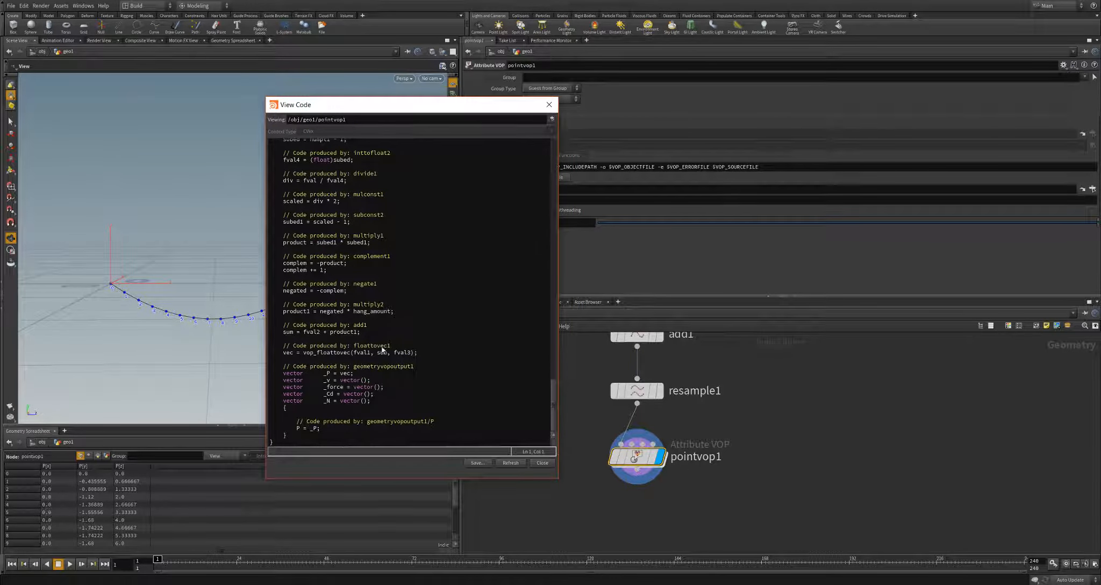
Step: Examine the VEX code's pragma header, variable declarations and per-node statements, then close the code window
{"action": "scroll", "coordinate": [406, 322], "scroll_direction": "up", "scroll_amount": 20}
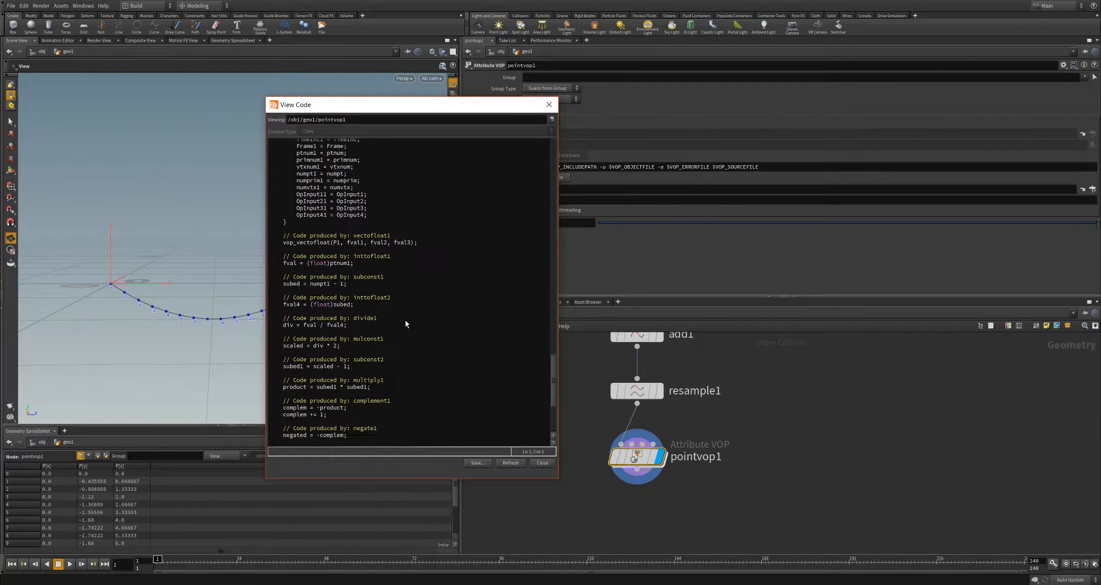
{"action": "scroll", "coordinate": [406, 324], "scroll_direction": "up", "scroll_amount": 1}
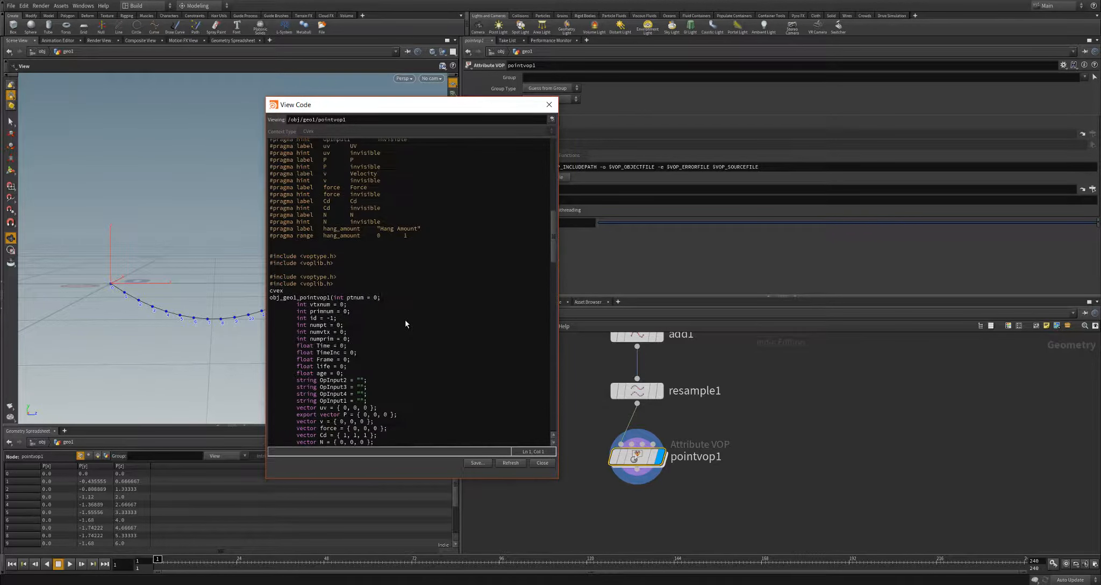
{"action": "scroll", "coordinate": [406, 324], "scroll_direction": "up", "scroll_amount": 15}
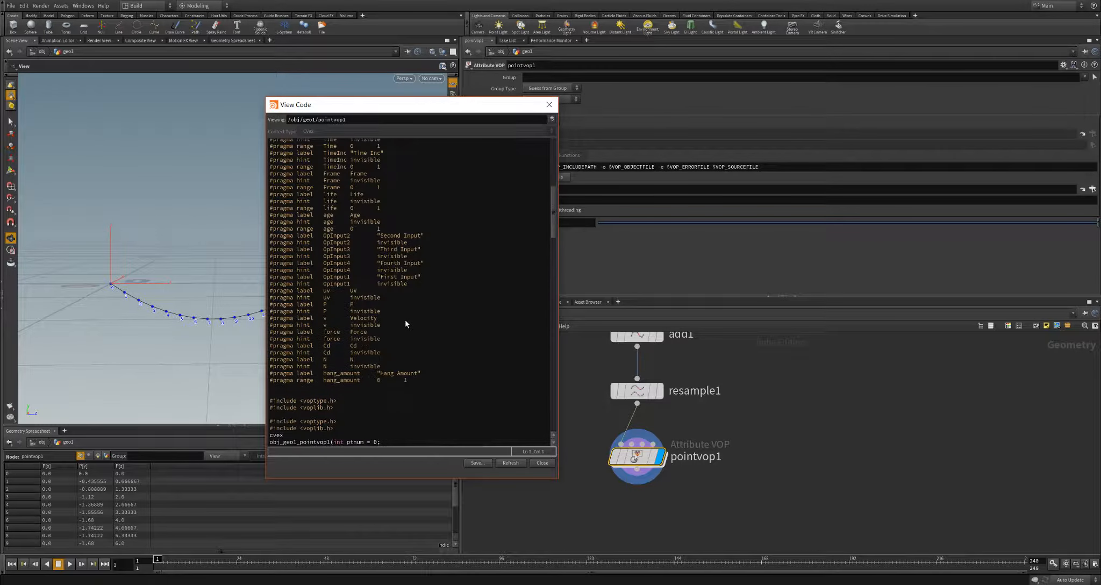
{"action": "scroll", "coordinate": [556, 176], "scroll_direction": "up", "scroll_amount": 3}
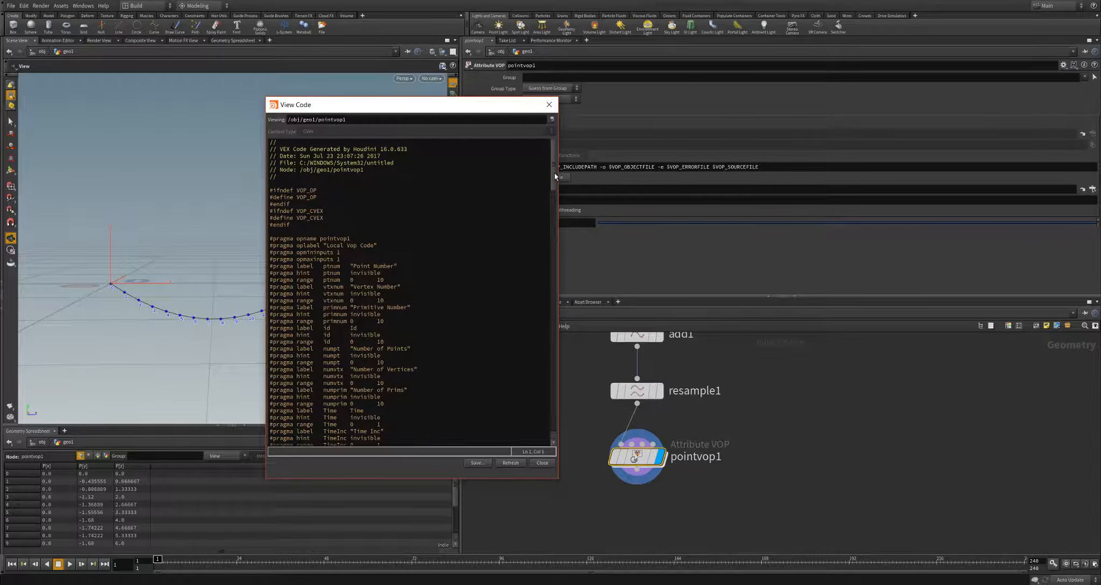
{"action": "left_click_drag", "start_coordinate": [557, 177], "coordinate": [555, 422]}
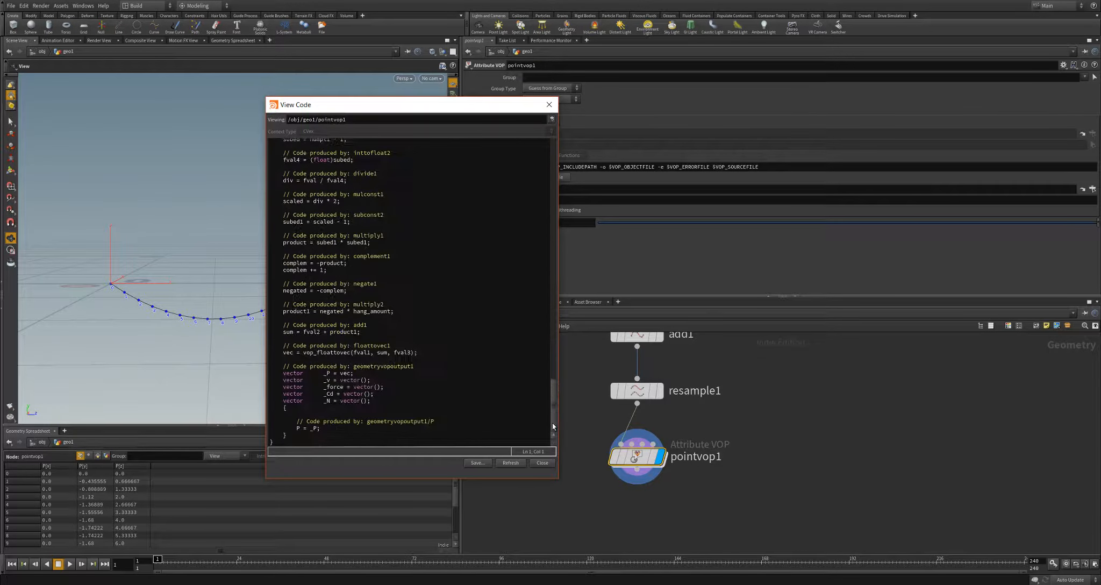
{"action": "scroll", "coordinate": [407, 268], "scroll_direction": "up", "scroll_amount": 15}
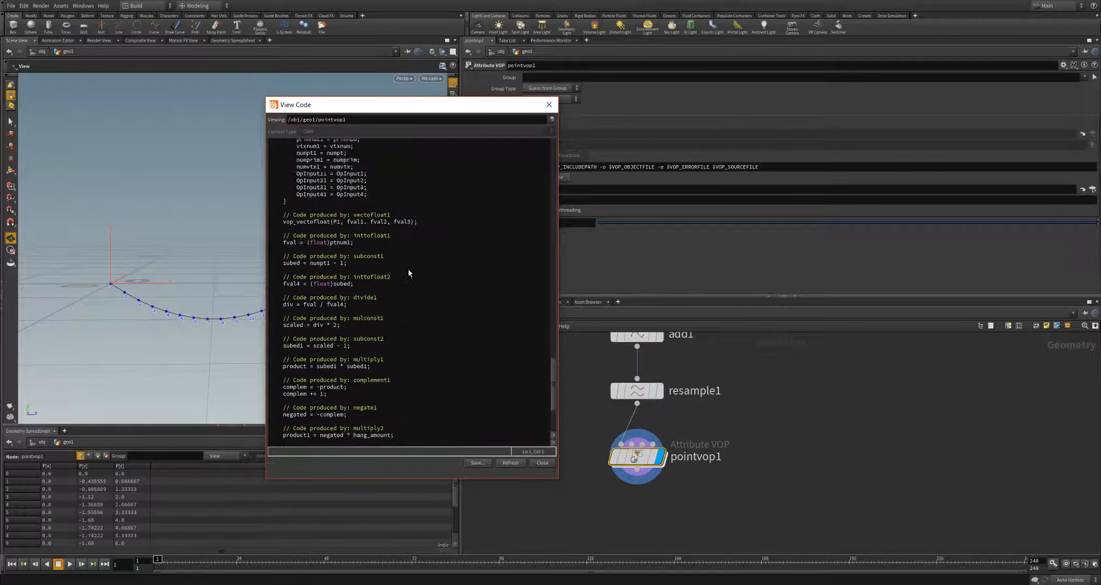
{"action": "scroll", "coordinate": [407, 273], "scroll_direction": "up", "scroll_amount": 5}
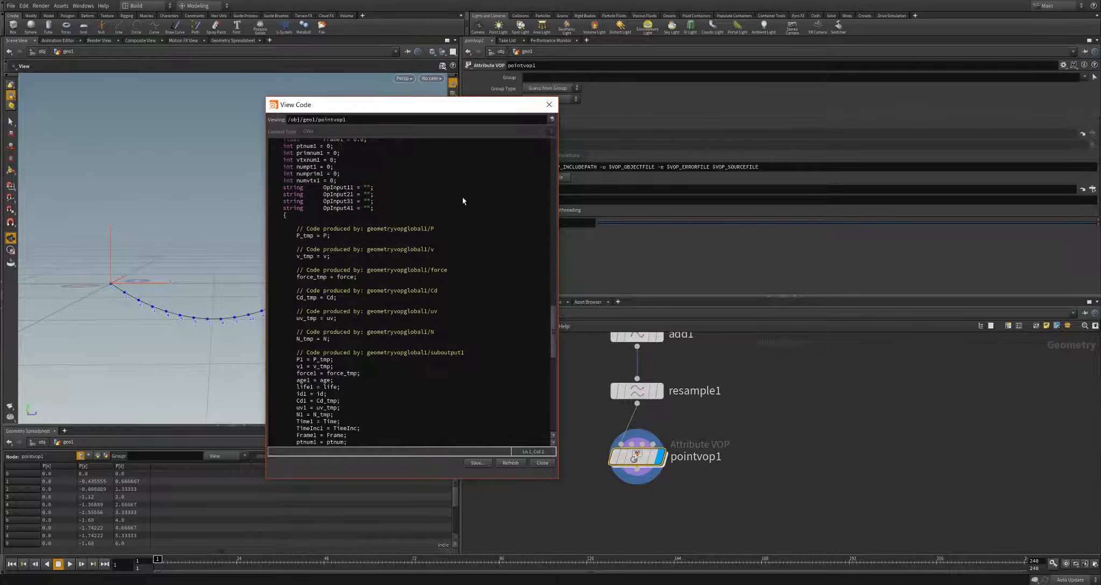
{"action": "left_click", "coordinate": [549, 104]}
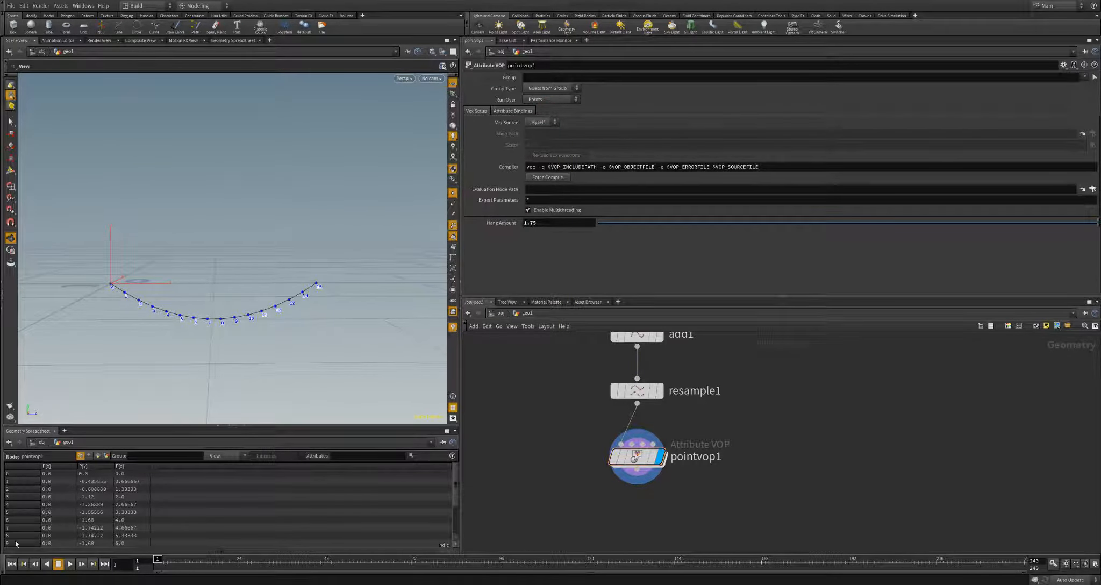
Step: Set pointvop1's Hang Amount to 2.155
{"action": "key", "text": "h"}
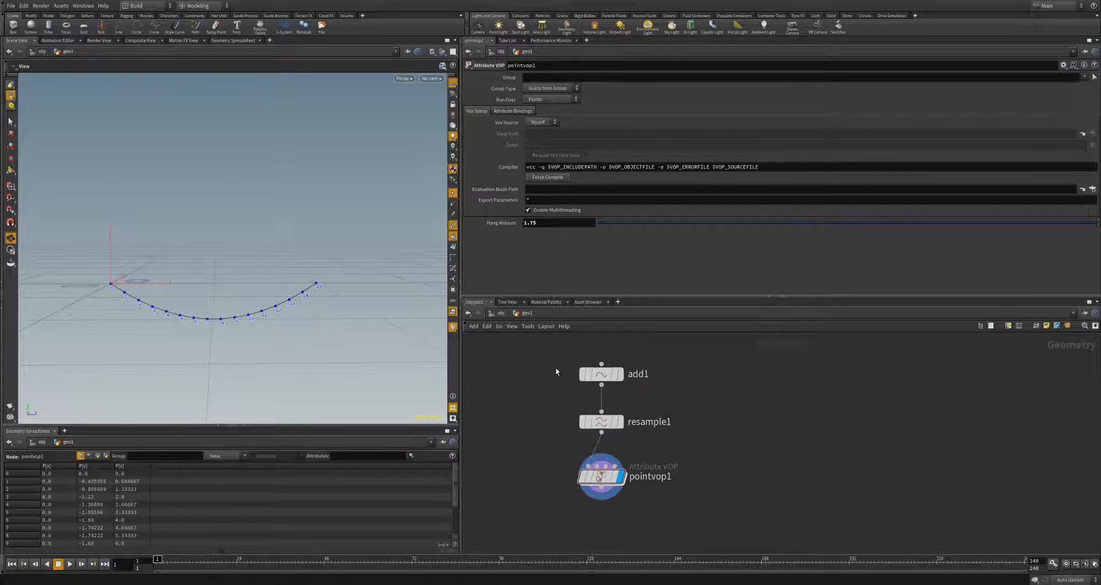
{"action": "middle_click_drag", "start_coordinate": [568, 223], "coordinate": [170, 295]}
Step: Inspect the hanging curve in the viewport from several angles and distances
{"action": "right_click_drag", "start_coordinate": [319, 288], "coordinate": [300, 300]}
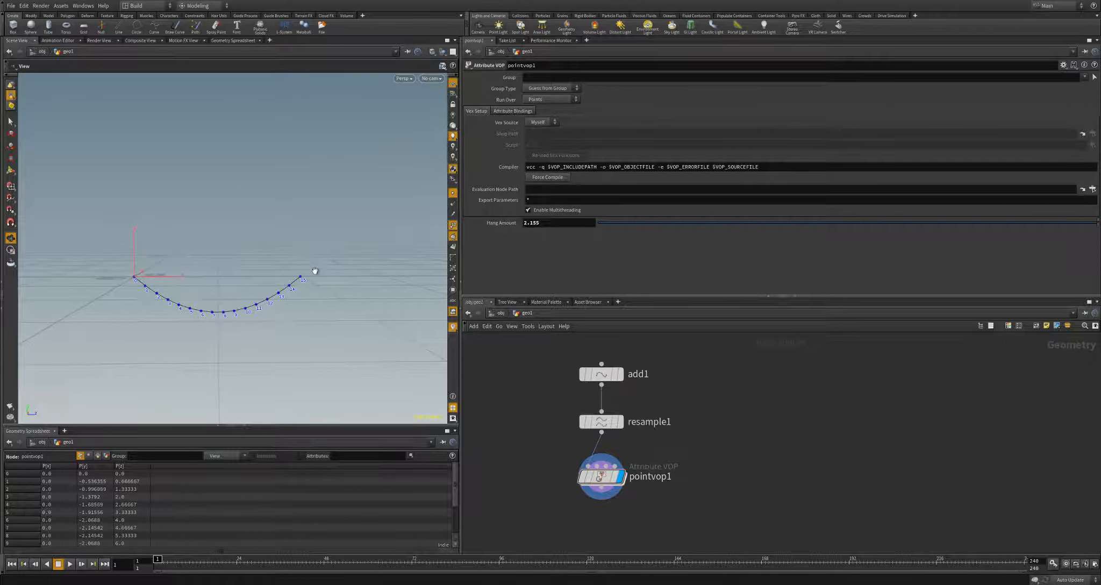
{"action": "left_click_drag", "start_coordinate": [252, 297], "coordinate": [231, 337]}
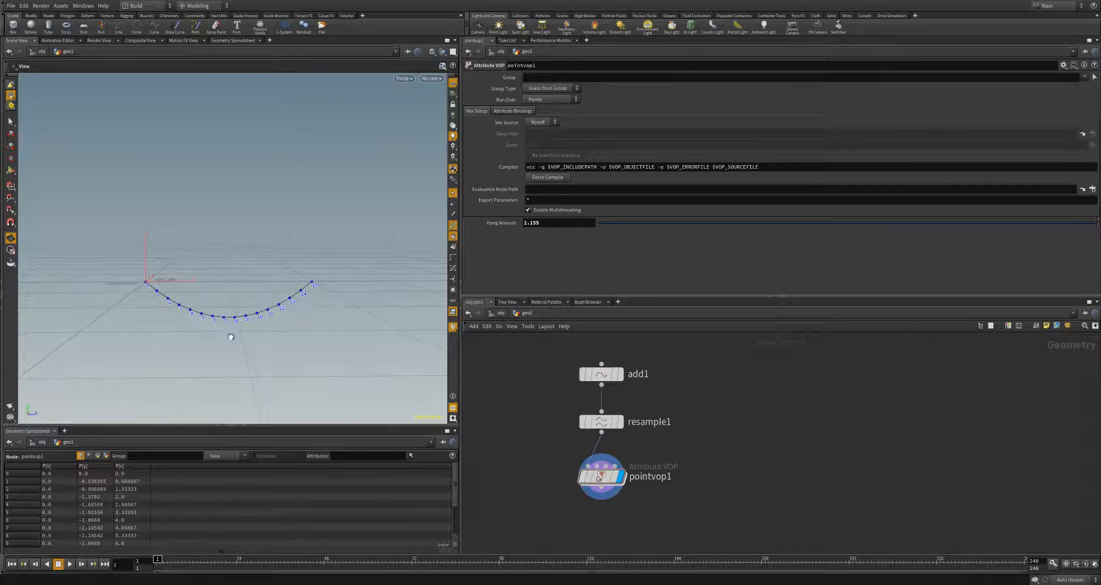
{"action": "right_click_drag", "start_coordinate": [344, 300], "coordinate": [314, 305]}
{"action": "middle_click_drag", "start_coordinate": [315, 305], "coordinate": [282, 314]}
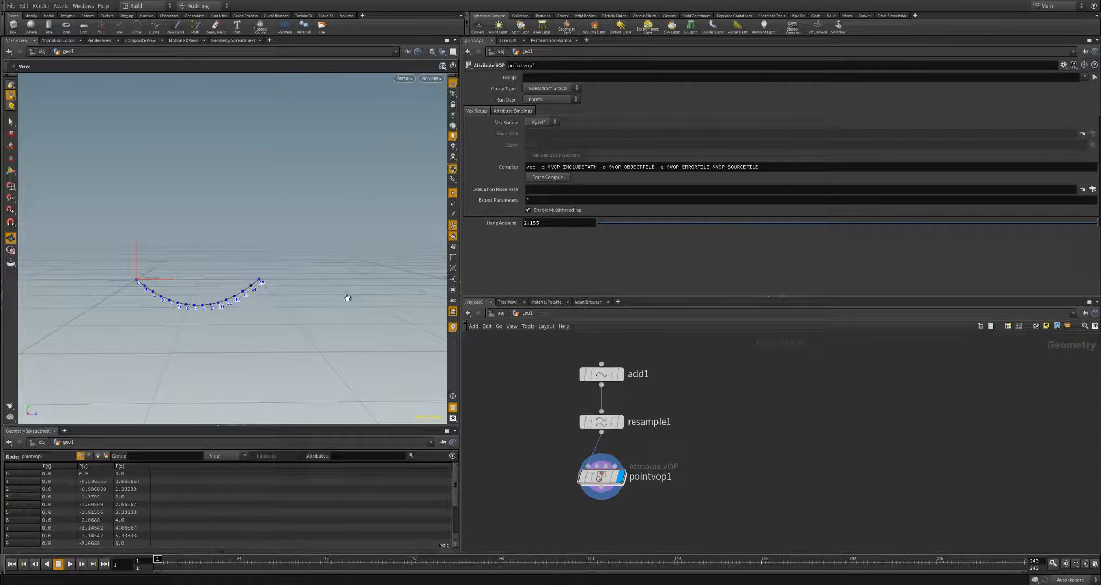
{"action": "left_click_drag", "start_coordinate": [346, 299], "coordinate": [302, 282]}
{"action": "right_click_drag", "start_coordinate": [231, 288], "coordinate": [369, 284]}
{"action": "left_click_drag", "start_coordinate": [299, 259], "coordinate": [288, 289]}
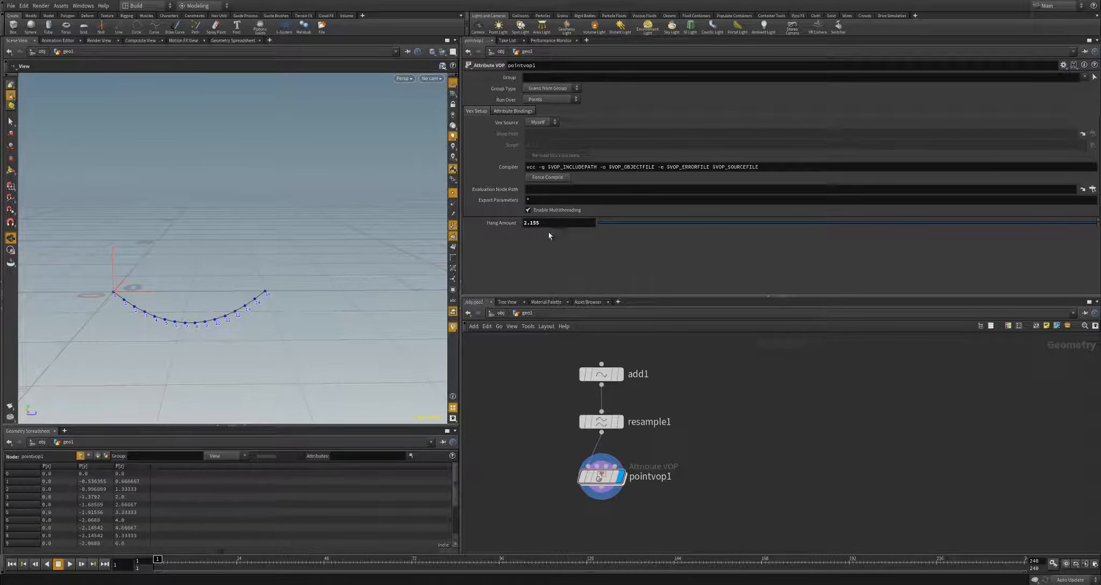
Step: Move resample1 and pointvop1 together to the side, clearing space below add1 for a second branch
{"action": "scroll", "coordinate": [549, 410], "scroll_direction": "down", "scroll_amount": 1}
{"action": "left_click_drag", "start_coordinate": [548, 410], "coordinate": [678, 504]}
{"action": "left_click_drag", "start_coordinate": [593, 422], "coordinate": [722, 423]}
{"action": "left_click", "coordinate": [655, 443]}
{"action": "middle_click_drag", "start_coordinate": [601, 446], "coordinate": [648, 452]}
Step: Add a second Resample node from add1's output, place it opposite resample1 and display it
{"action": "left_click", "coordinate": [640, 394]}
{"action": "key", "text": "Tab"}
{"action": "type", "text": "re"}
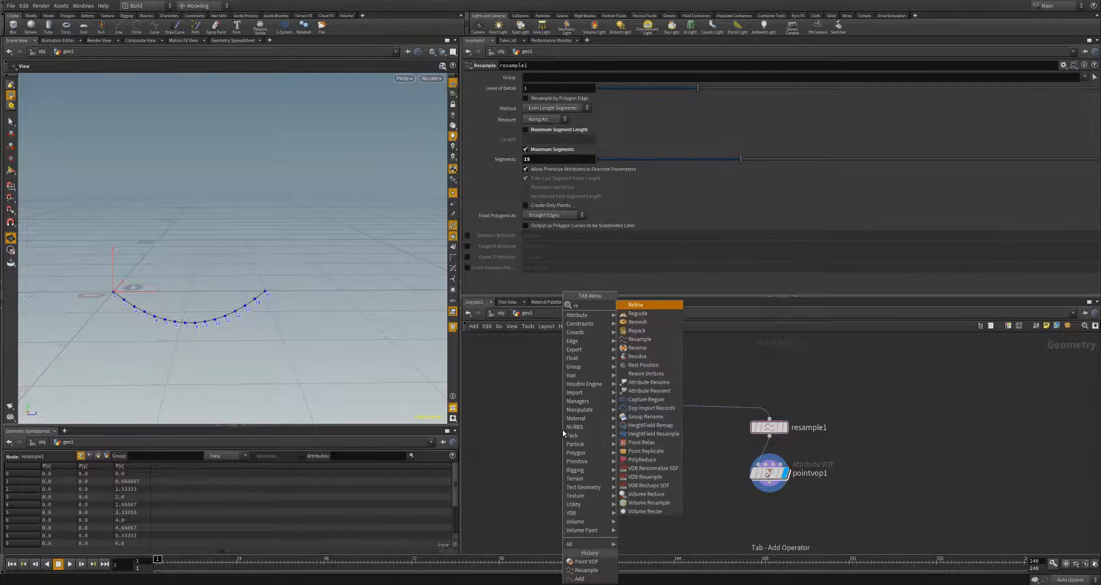
{"action": "type", "text": "s"}
{"action": "key", "text": "Return"}
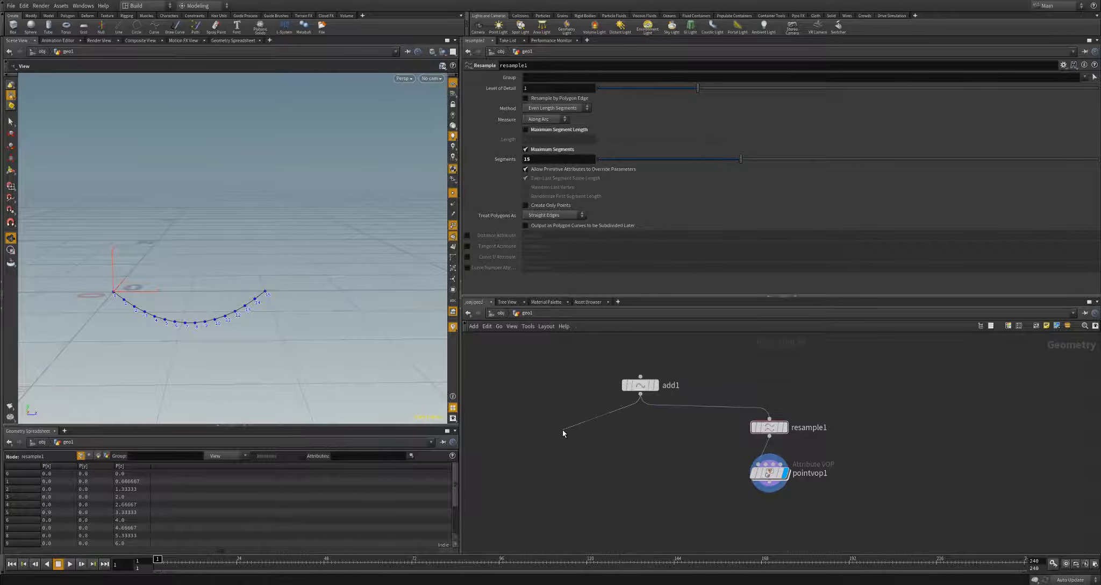
{"action": "left_click", "coordinate": [562, 430]}
{"action": "left_click", "coordinate": [577, 430]}
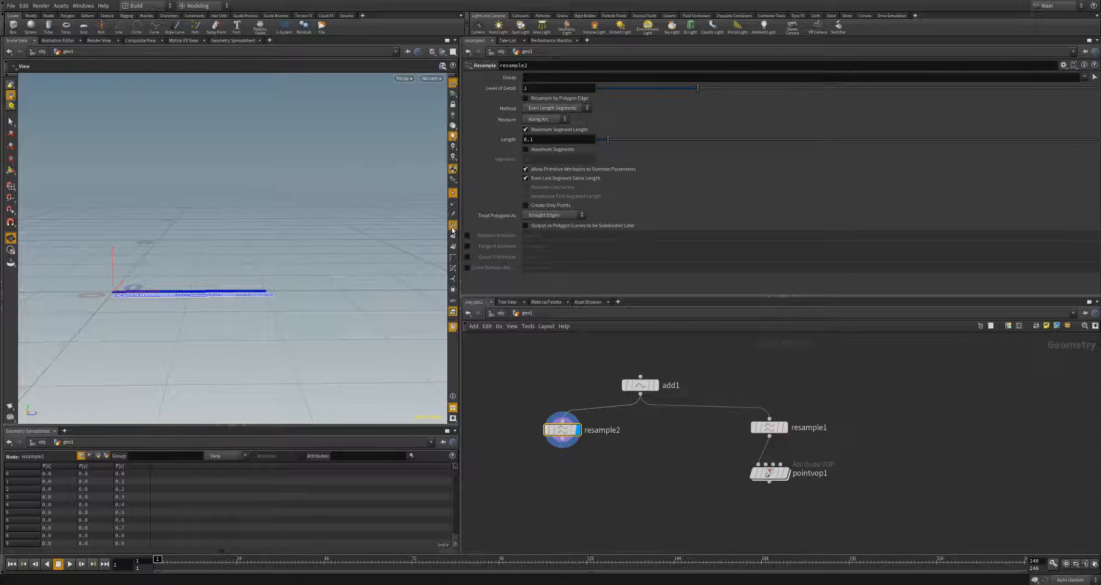
Step: Disable resample2's Maximum Segment Length and enable Maximum Segments with 20 segments
{"action": "left_click", "coordinate": [525, 130]}
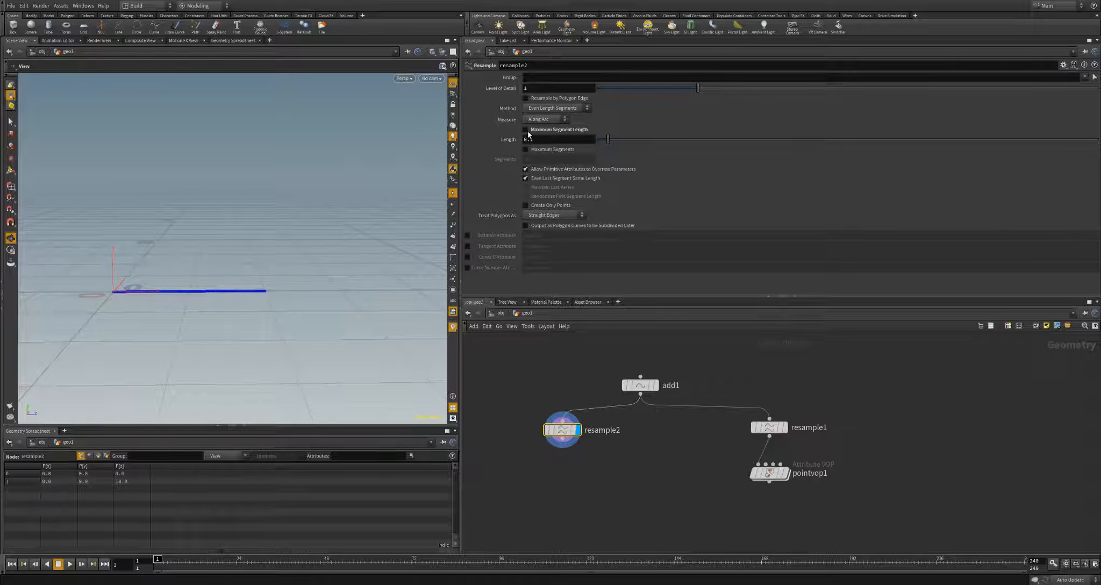
{"action": "left_click", "coordinate": [525, 149]}
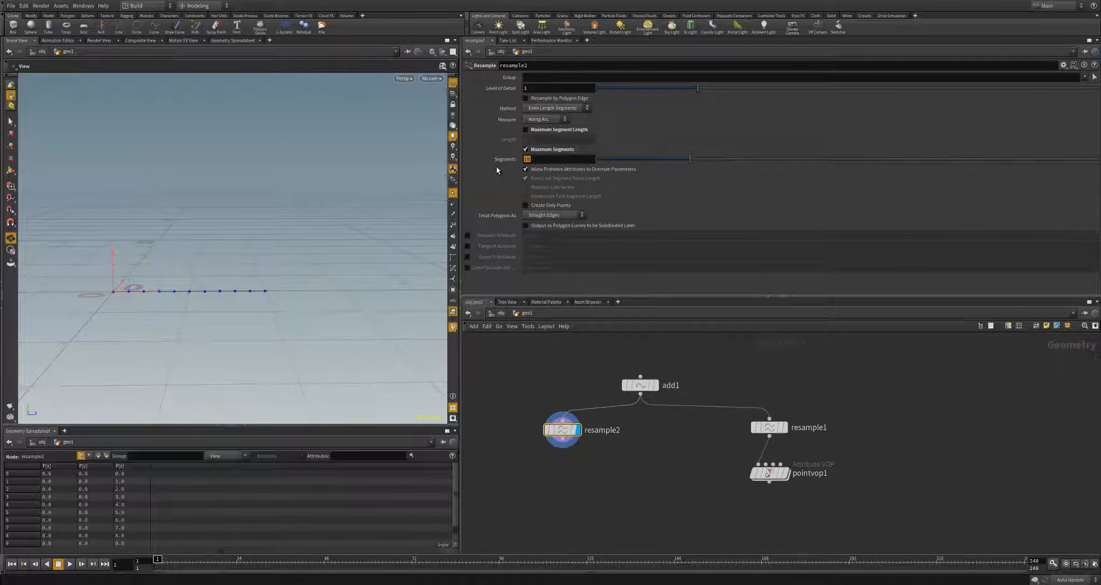
{"action": "key", "text": "Return"}
Step: Lengthen the line by setting the Z coordinate of add1's Point 1 to 30
{"action": "left_click", "coordinate": [643, 386]}
{"action": "left_click", "coordinate": [483, 100]}
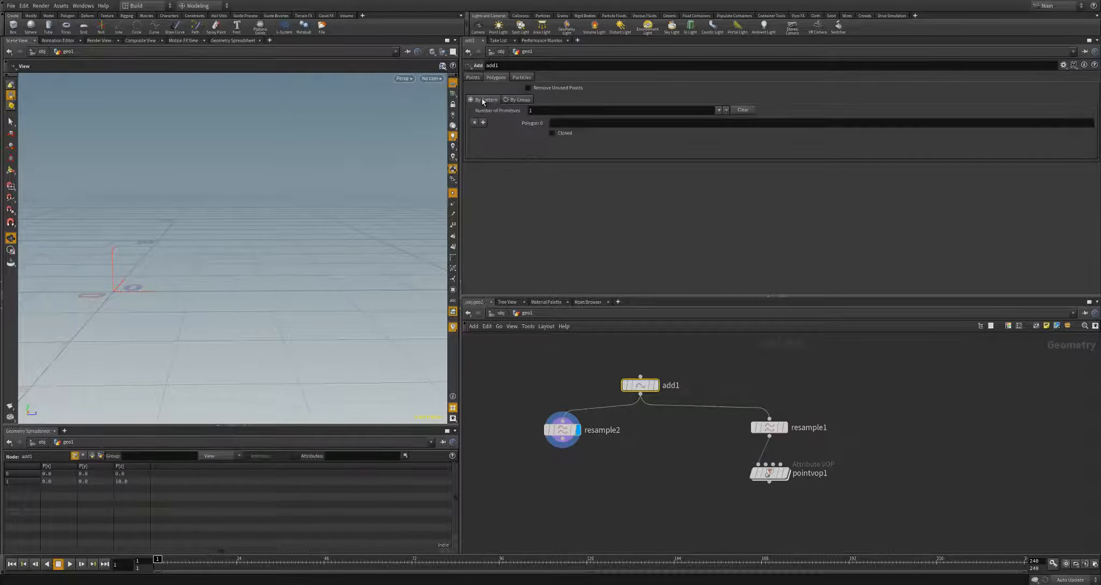
{"action": "left_click", "coordinate": [517, 100]}
{"action": "left_click", "coordinate": [472, 77]}
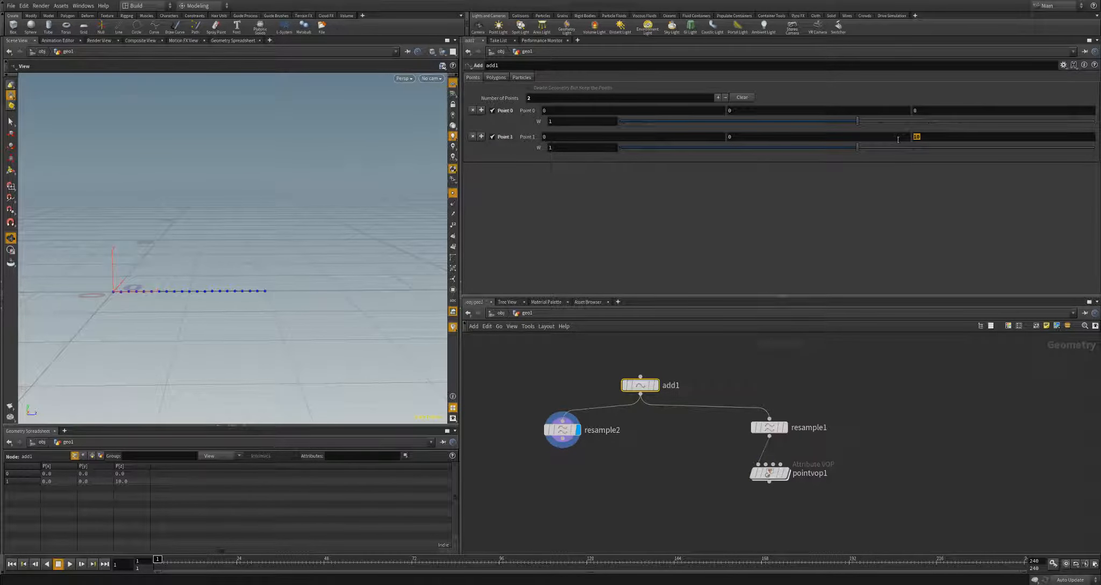
{"action": "type", "text": "30"}
{"action": "key", "text": "Return"}
{"action": "scroll", "coordinate": [265, 310], "scroll_direction": "down", "scroll_amount": 3}
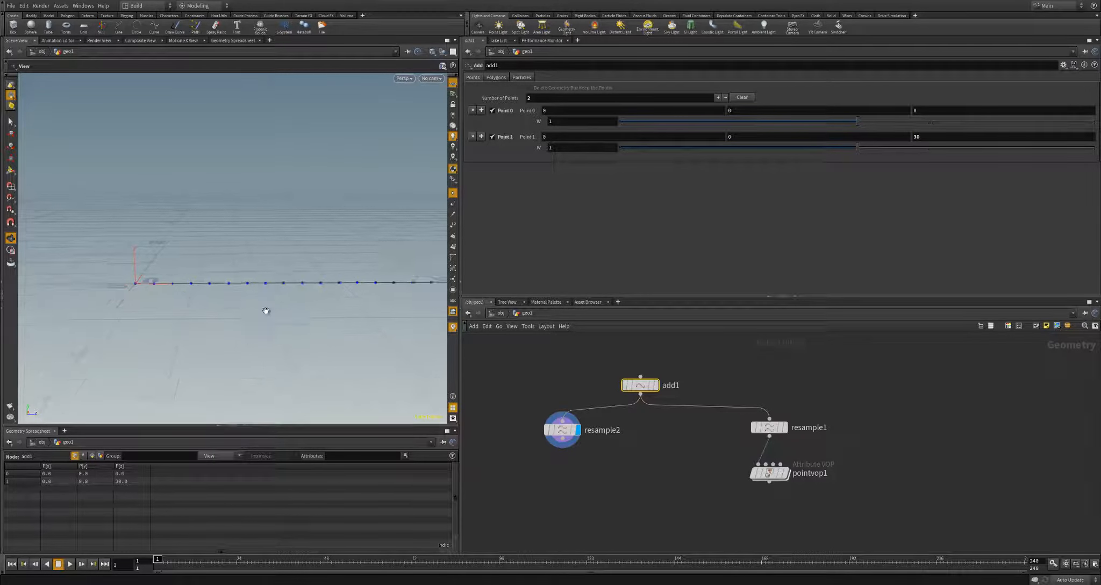
{"action": "key", "text": "space+g"}
{"action": "scroll", "coordinate": [300, 302], "scroll_direction": "down", "scroll_amount": 2}
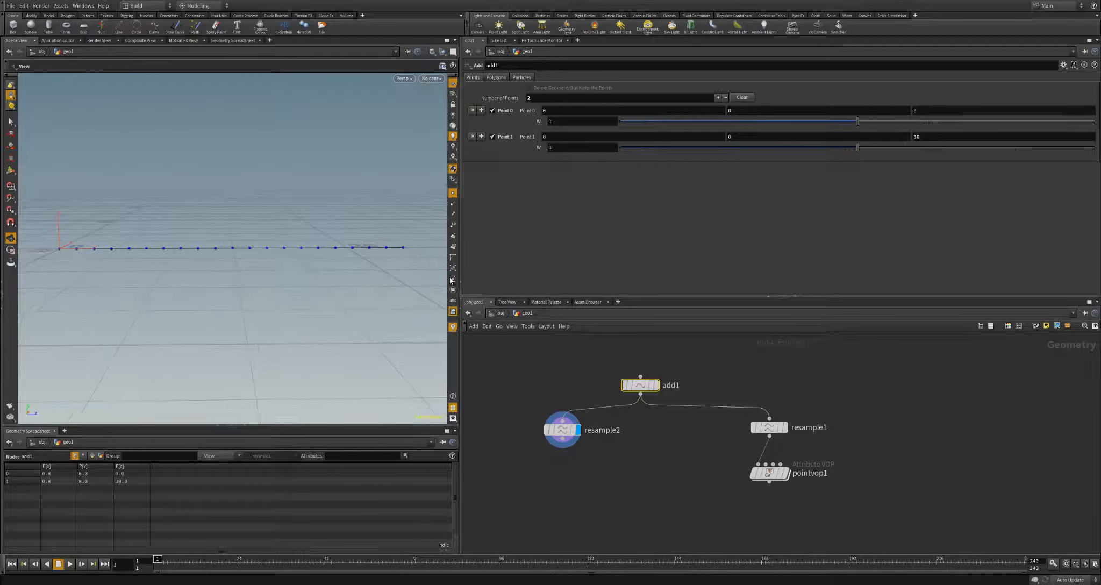
{"action": "scroll", "coordinate": [219, 283], "scroll_direction": "up", "scroll_amount": 2}
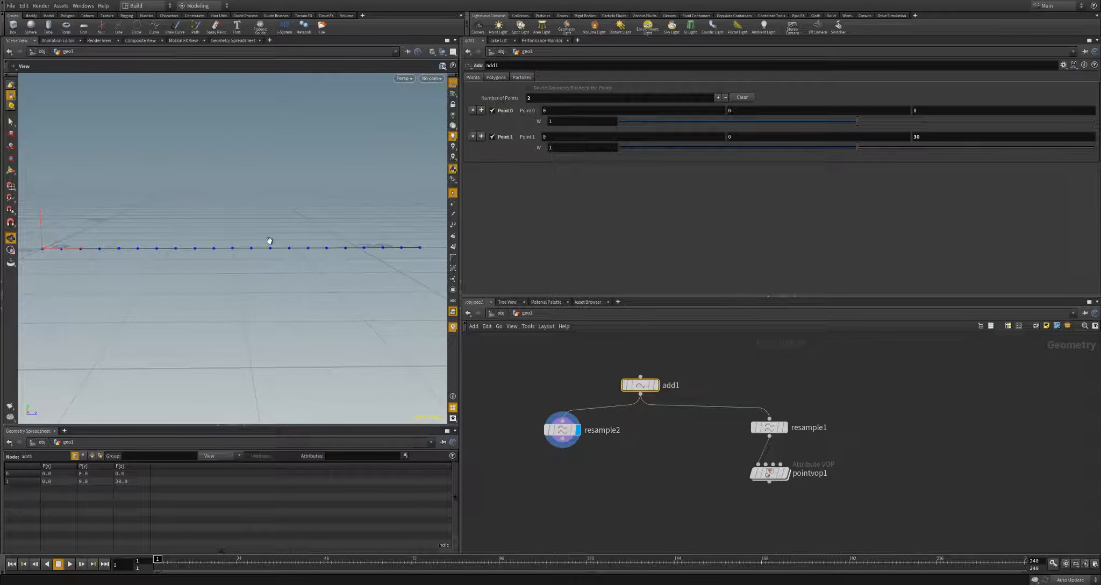
Step: Set resample2's Segments to 5
{"action": "left_click", "coordinate": [567, 434]}
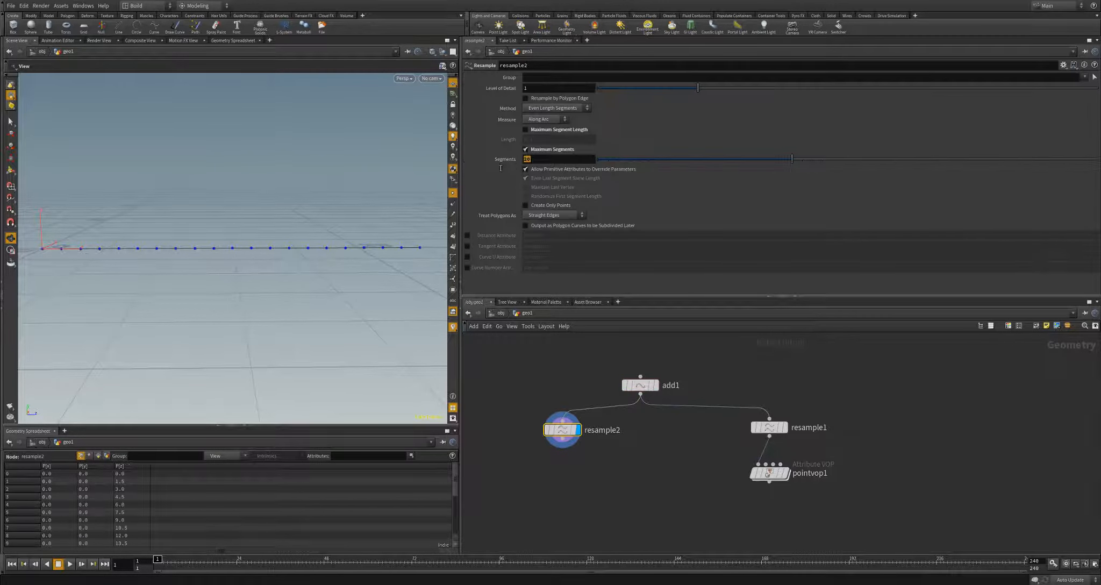
{"action": "type", "text": "5"}
{"action": "key", "text": "Return"}
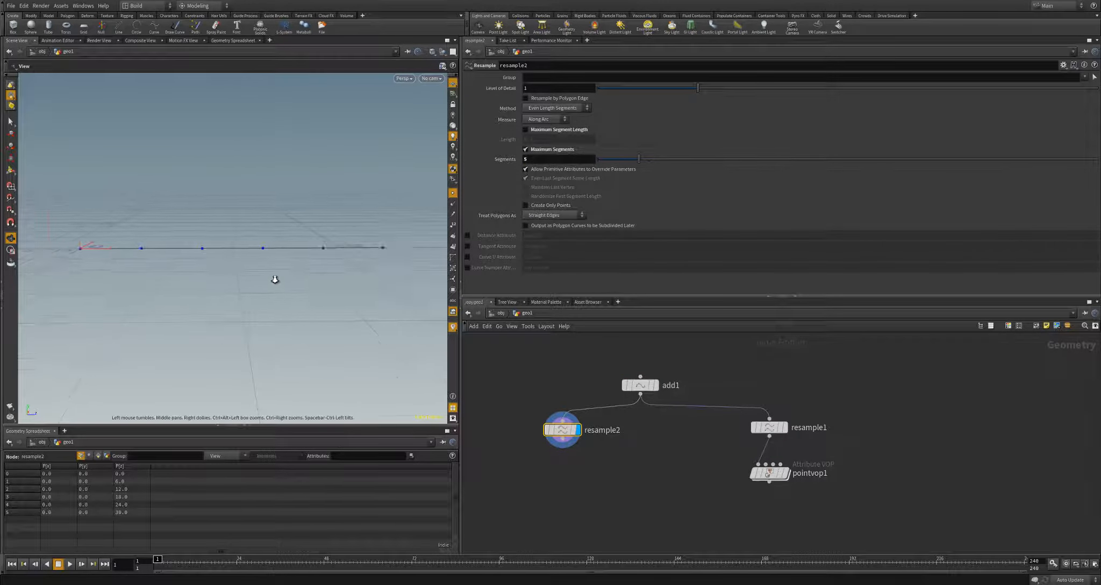
{"action": "right_click_drag", "start_coordinate": [293, 277], "coordinate": [297, 278]}
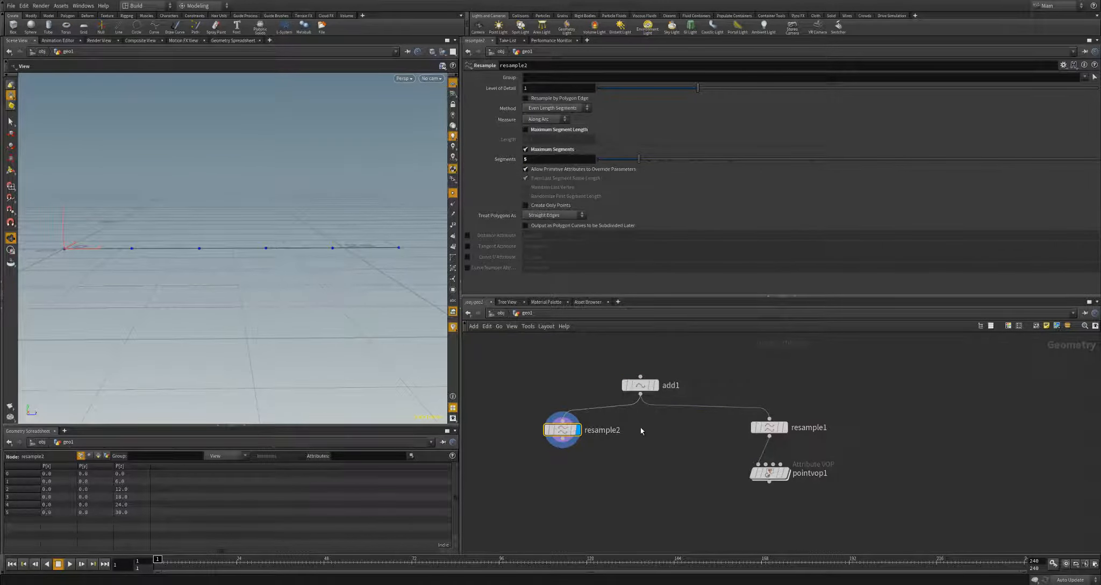
Step: Compare pointvop1's hanging curve with resample2's line in the viewport, and review pointvop1's Hang Amount
{"action": "left_click", "coordinate": [784, 475]}
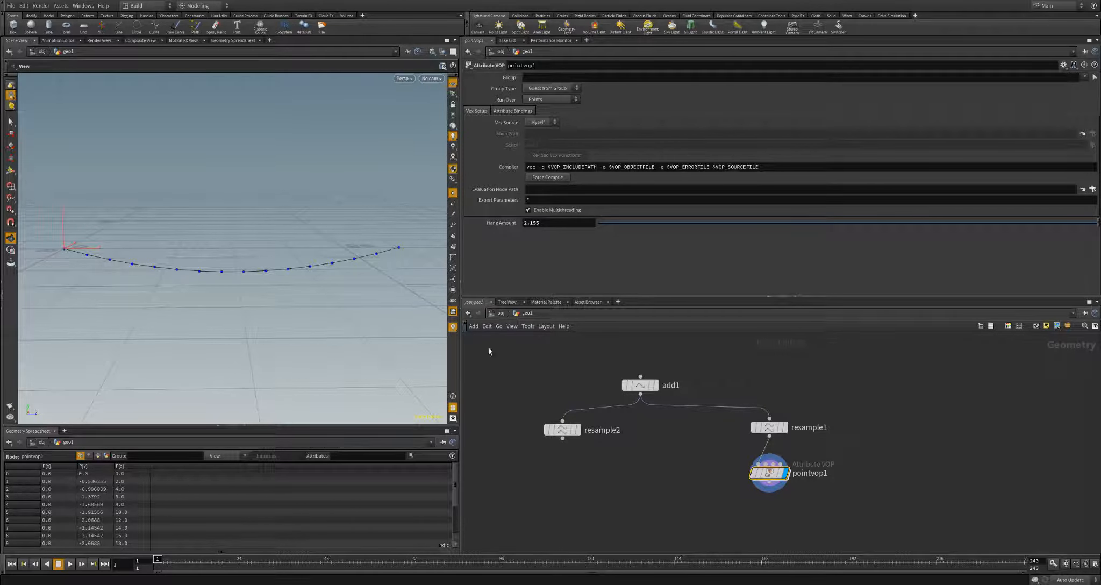
{"action": "left_click", "coordinate": [574, 433]}
{"action": "left_click", "coordinate": [570, 431]}
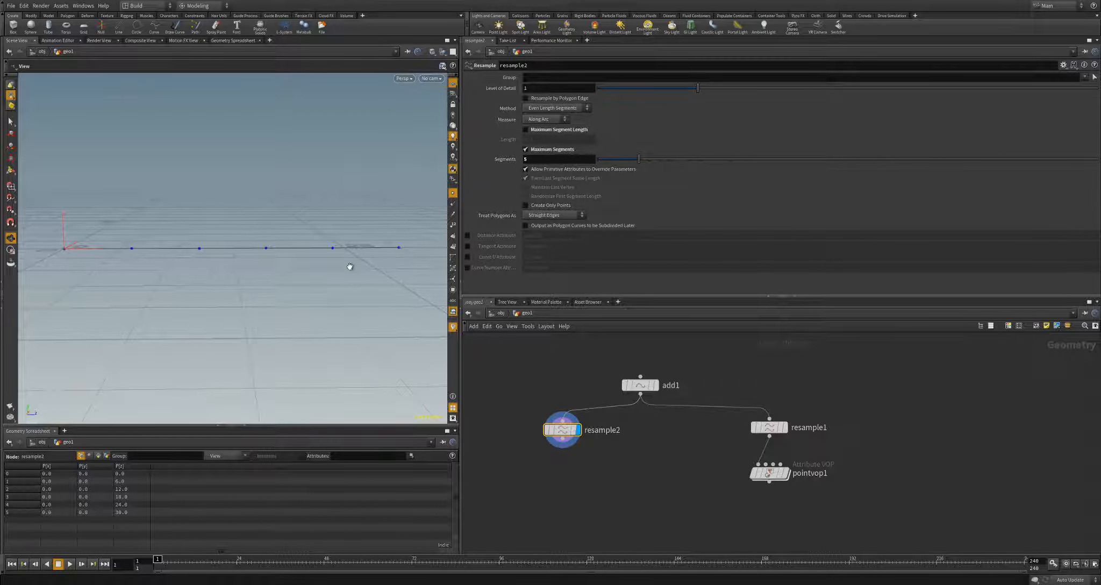
{"action": "left_click", "coordinate": [769, 473]}
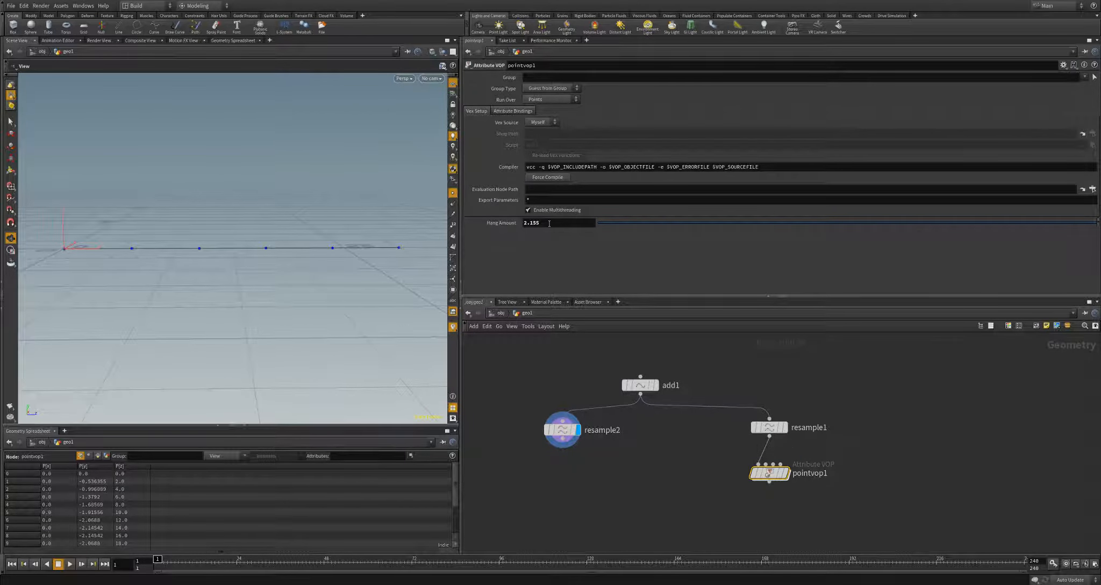
Step: Add a Carve node to resample2's output, display it and align it directly below resample2
{"action": "scroll", "coordinate": [631, 455], "scroll_direction": "down", "scroll_amount": 2}
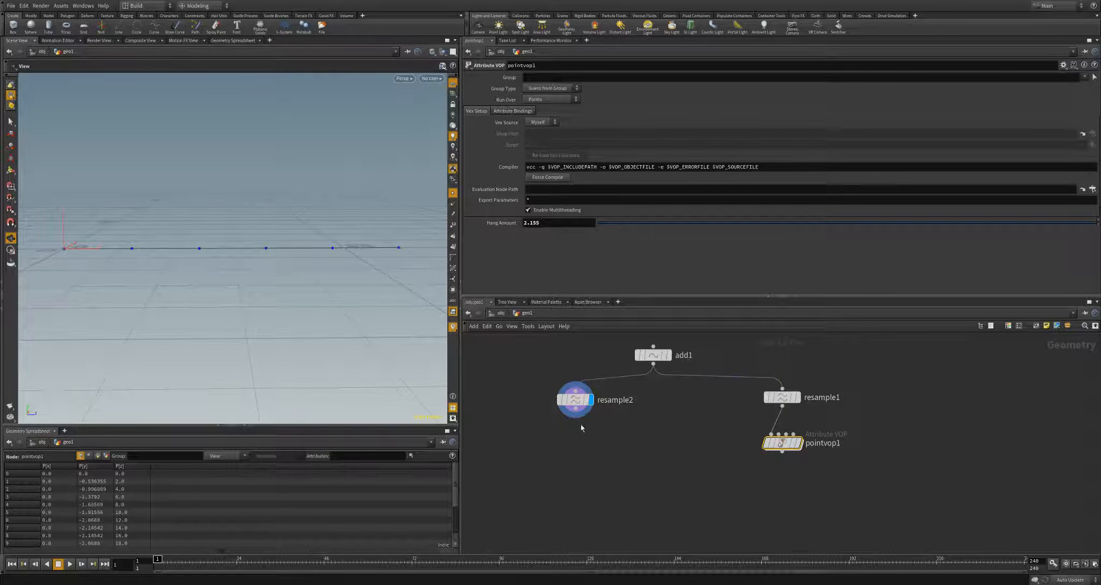
{"action": "scroll", "coordinate": [576, 419], "scroll_direction": "down", "scroll_amount": 2}
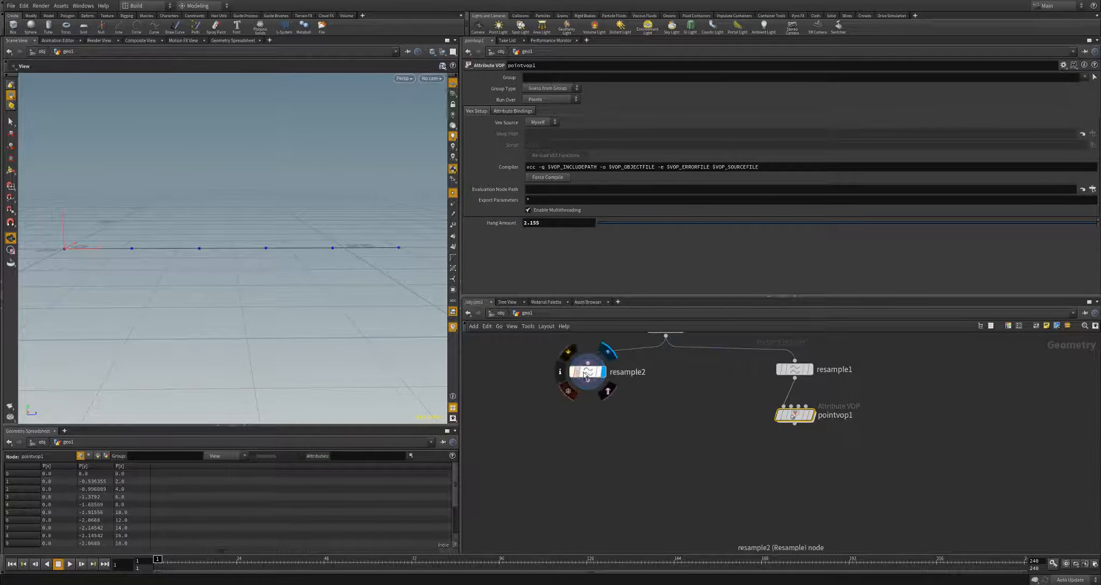
{"action": "left_click", "coordinate": [590, 383]}
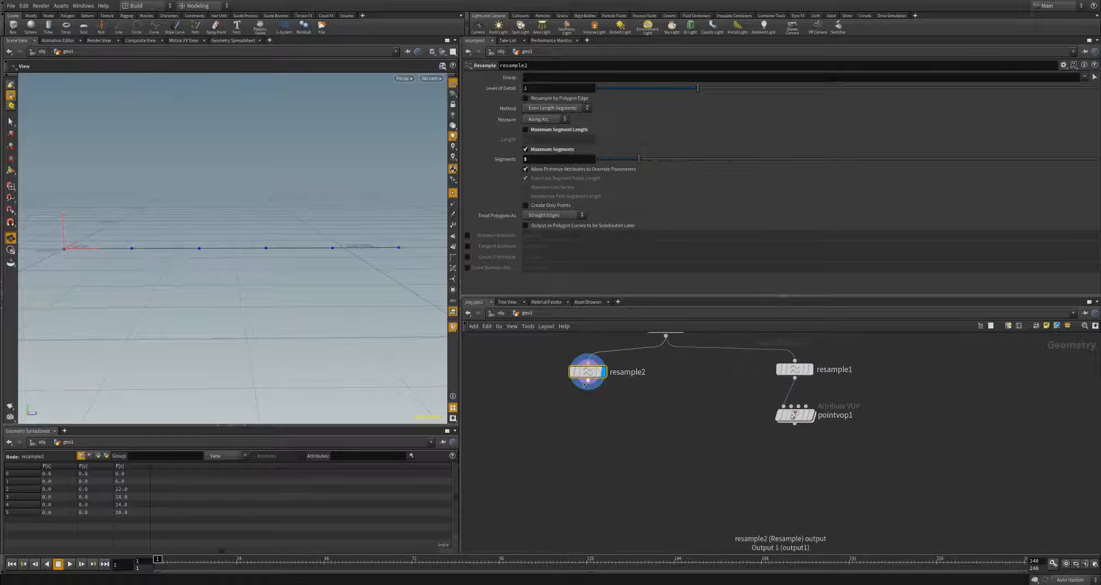
{"action": "key", "text": "Tab"}
{"action": "type", "text": "car"}
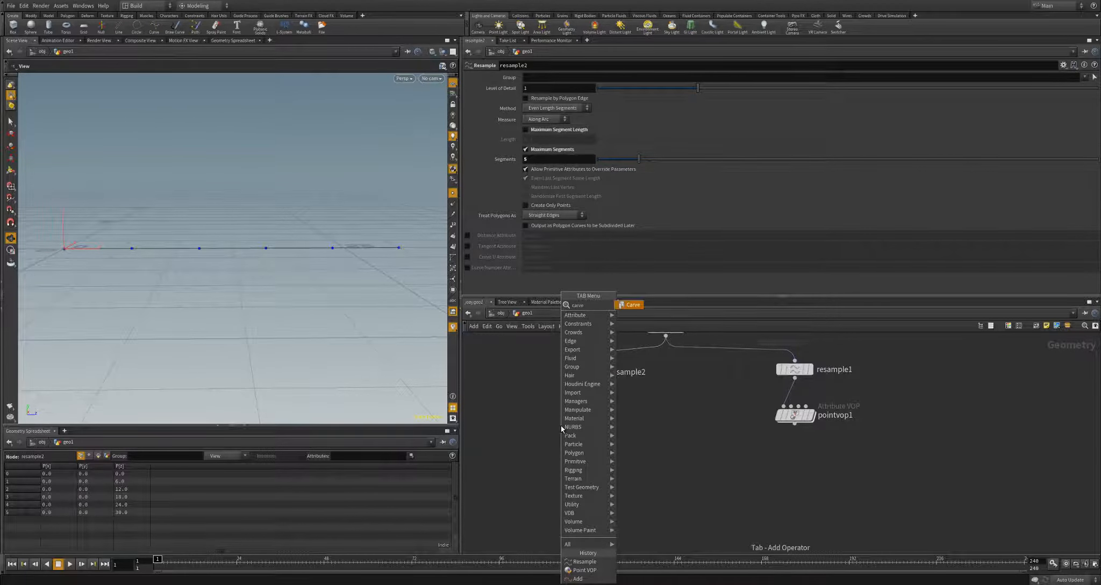
{"action": "key", "text": "Return"}
{"action": "left_click", "coordinate": [576, 427]}
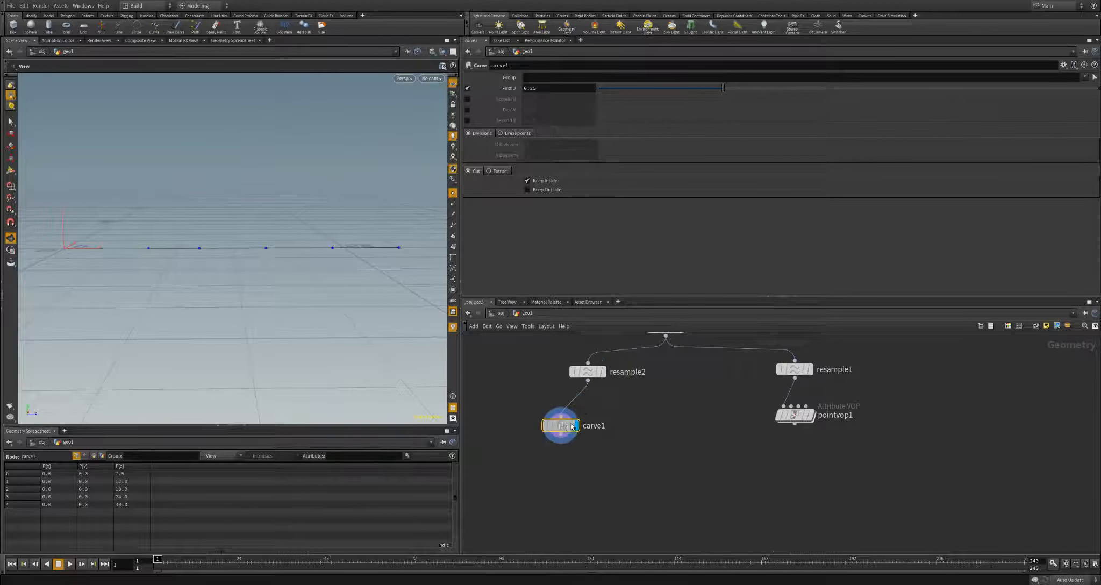
{"action": "left_click_drag", "start_coordinate": [548, 431], "coordinate": [572, 415]}
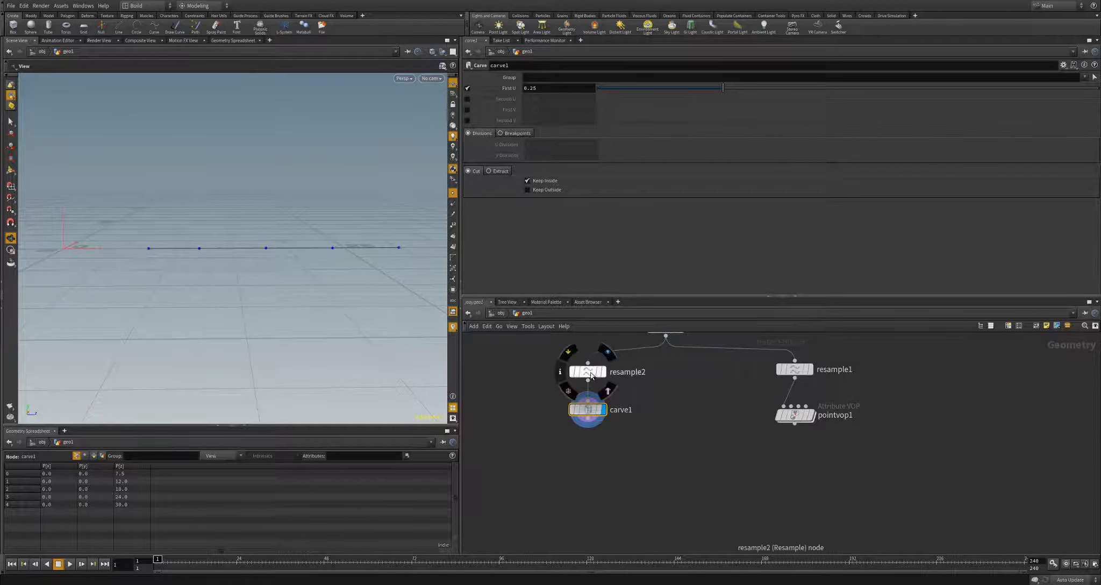
Step: Set carve1's First U to 0, enable Second U and set it to 1 to keep the whole line
{"action": "middle_click", "coordinate": [589, 373]}
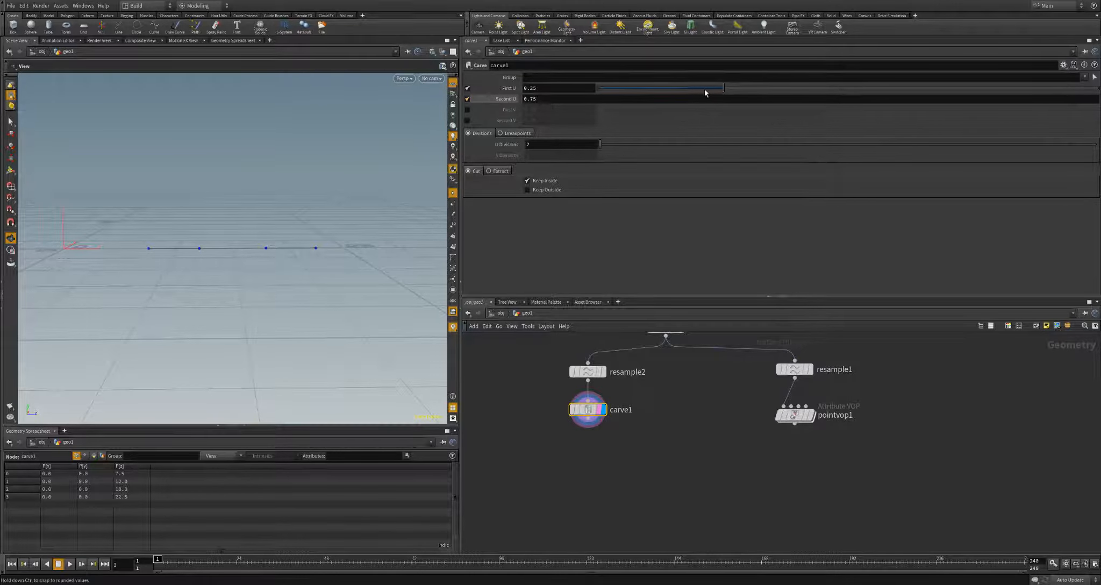
{"action": "left_click_drag", "start_coordinate": [722, 87], "coordinate": [597, 89]}
{"action": "left_click_drag", "start_coordinate": [973, 99], "coordinate": [1098, 99]}
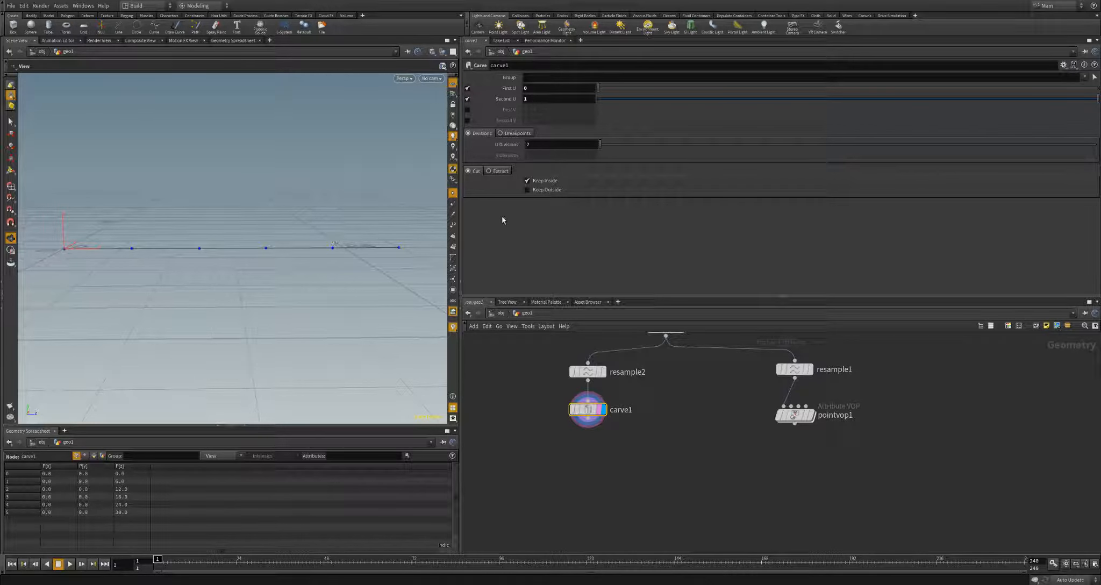
Step: Make carve1 cut at all internal U breakpoints, and check its point and primitive counts in the node info
{"action": "left_click", "coordinate": [509, 134]}
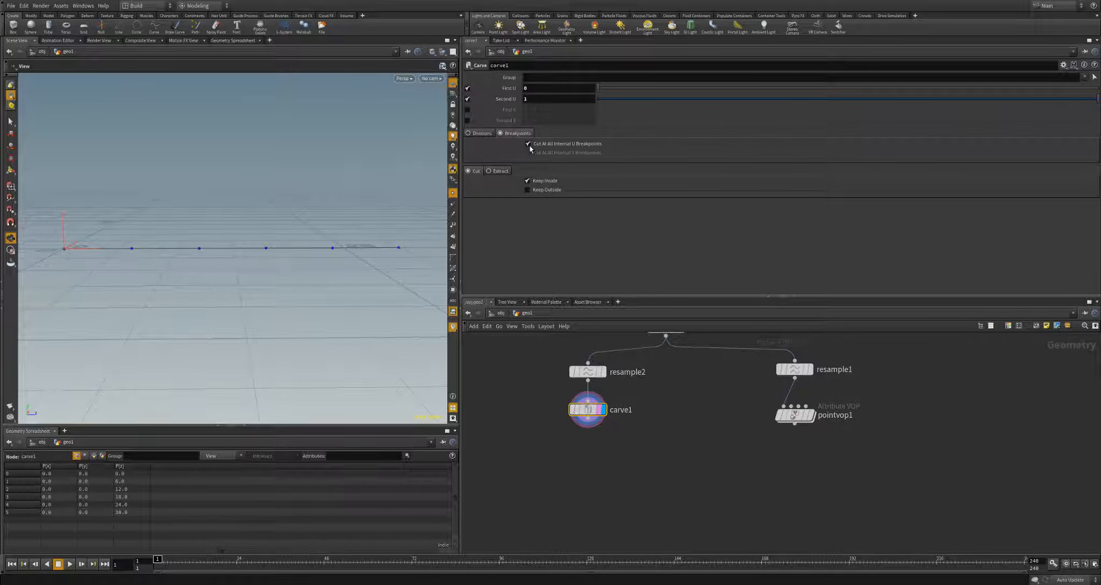
{"action": "left_click", "coordinate": [528, 146]}
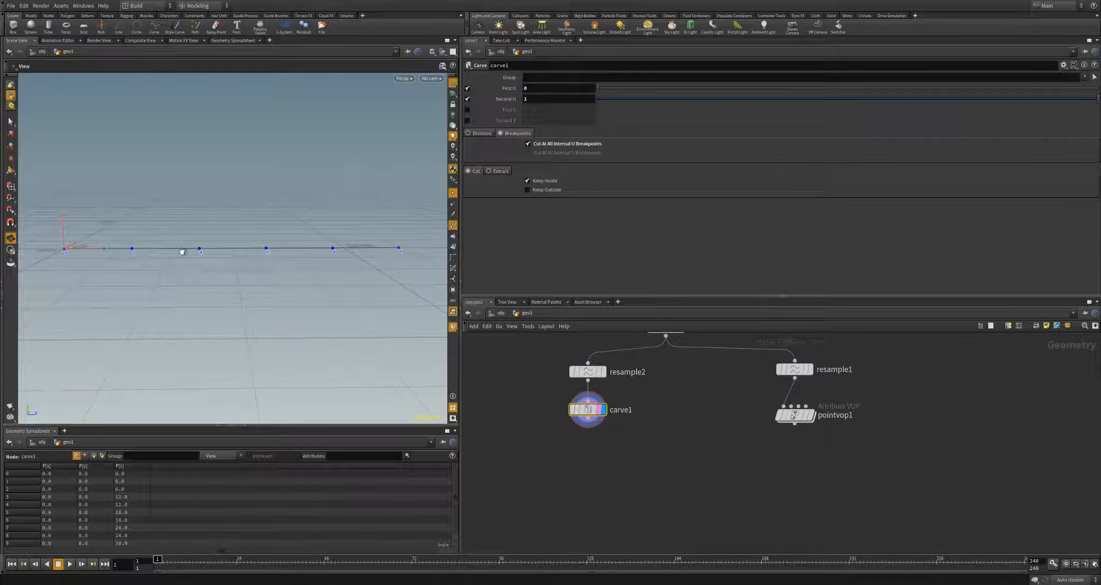
{"action": "middle_click", "coordinate": [583, 412]}
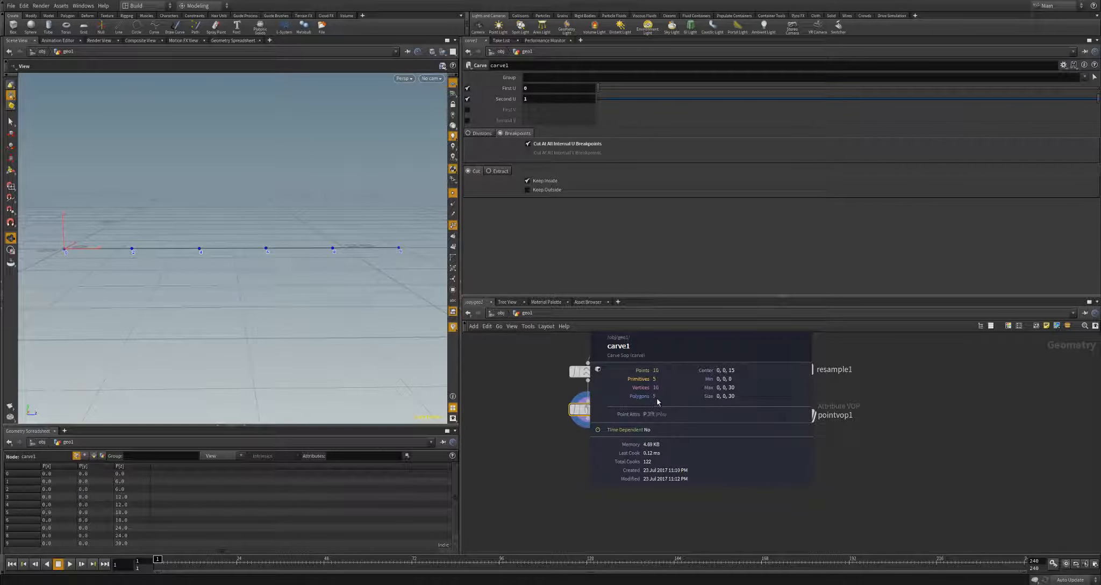
Step: Add a For-Each Loop after carve1 and move foreach_end1 down to leave room inside the block
{"action": "left_click", "coordinate": [588, 419]}
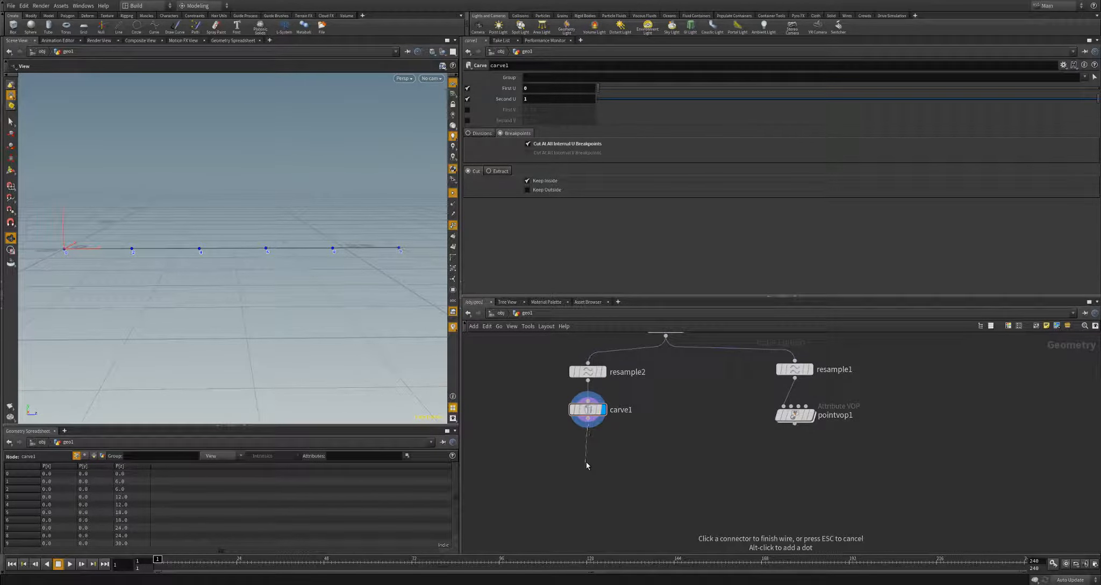
{"action": "key", "text": "Tab"}
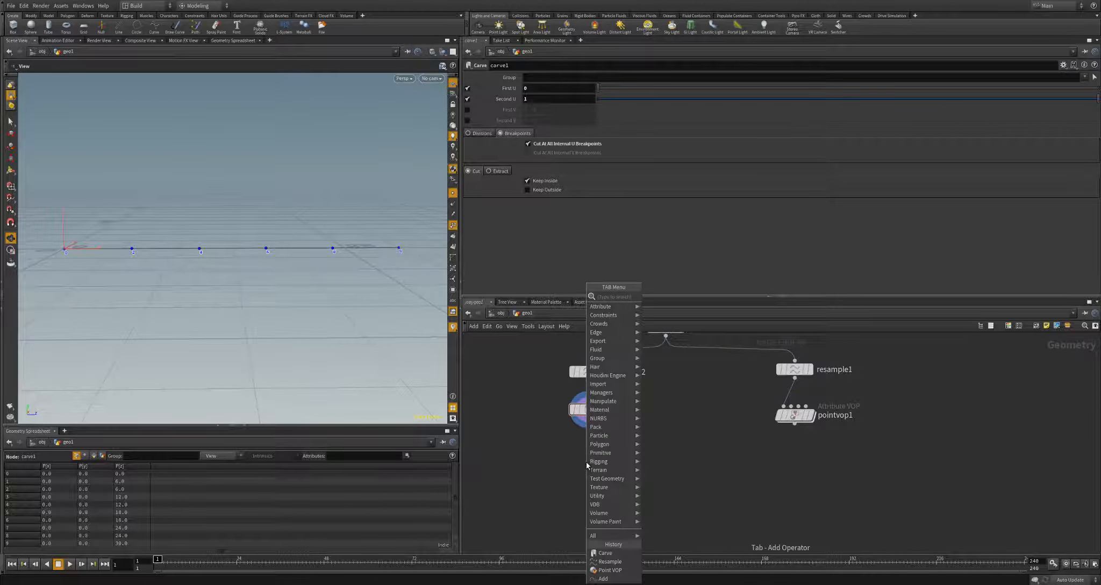
{"action": "type", "text": "for each"}
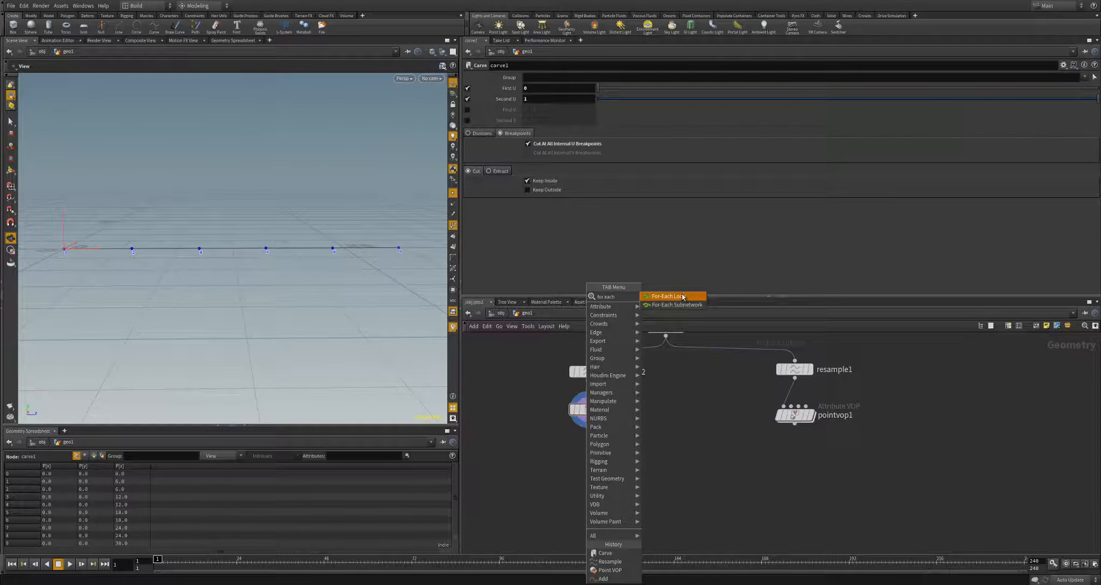
{"action": "key", "text": "Return"}
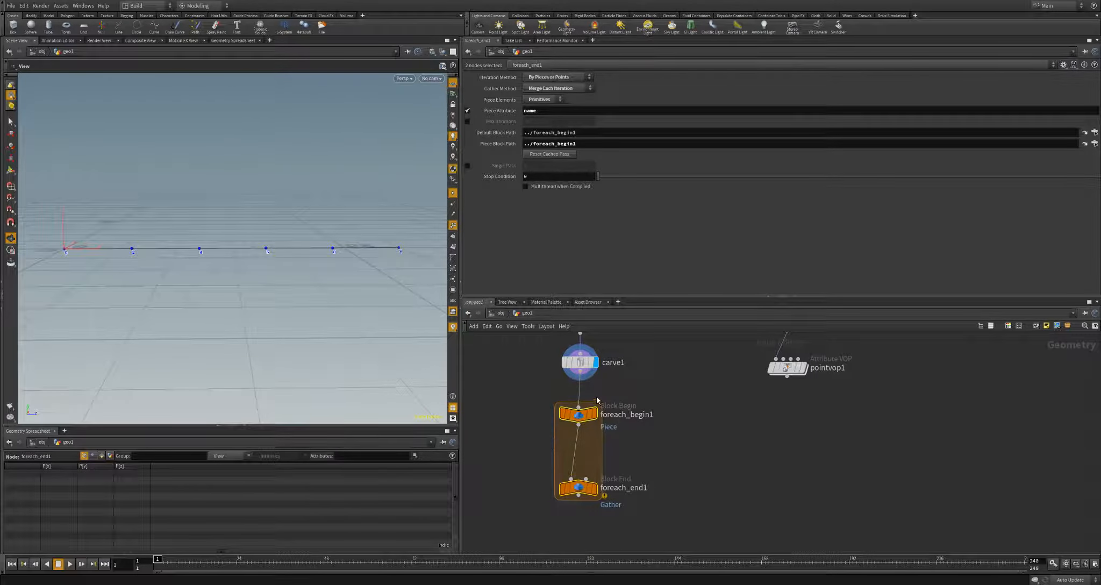
{"action": "left_click", "coordinate": [575, 457]}
{"action": "left_click_drag", "start_coordinate": [576, 458], "coordinate": [576, 540]}
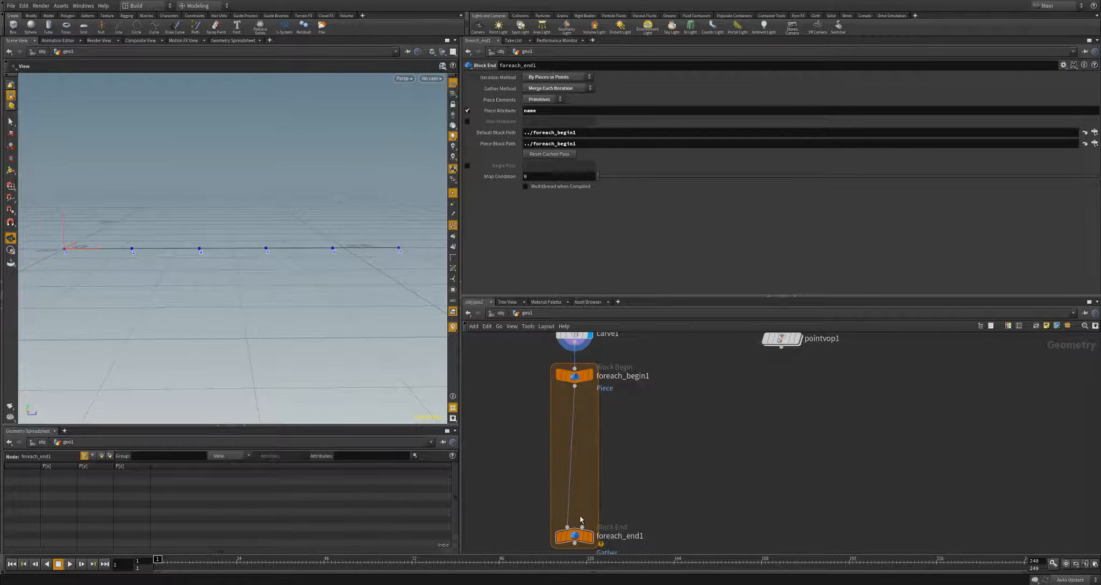
Step: Check foreach_begin1's settings, then select foreach_end1 and display its output
{"action": "scroll", "coordinate": [661, 430], "scroll_direction": "down", "scroll_amount": 3}
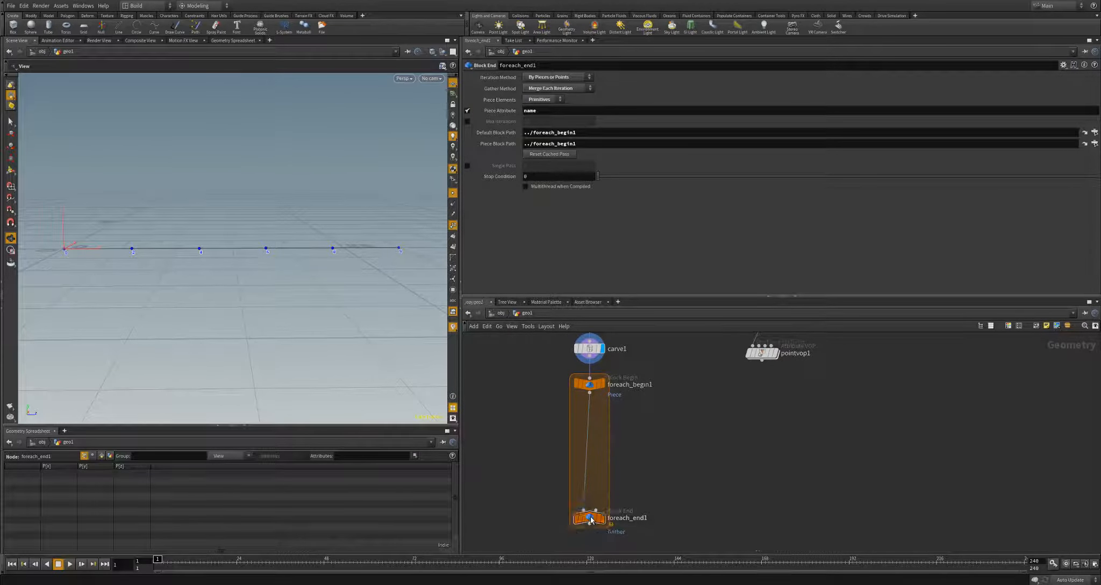
{"action": "left_click", "coordinate": [591, 385]}
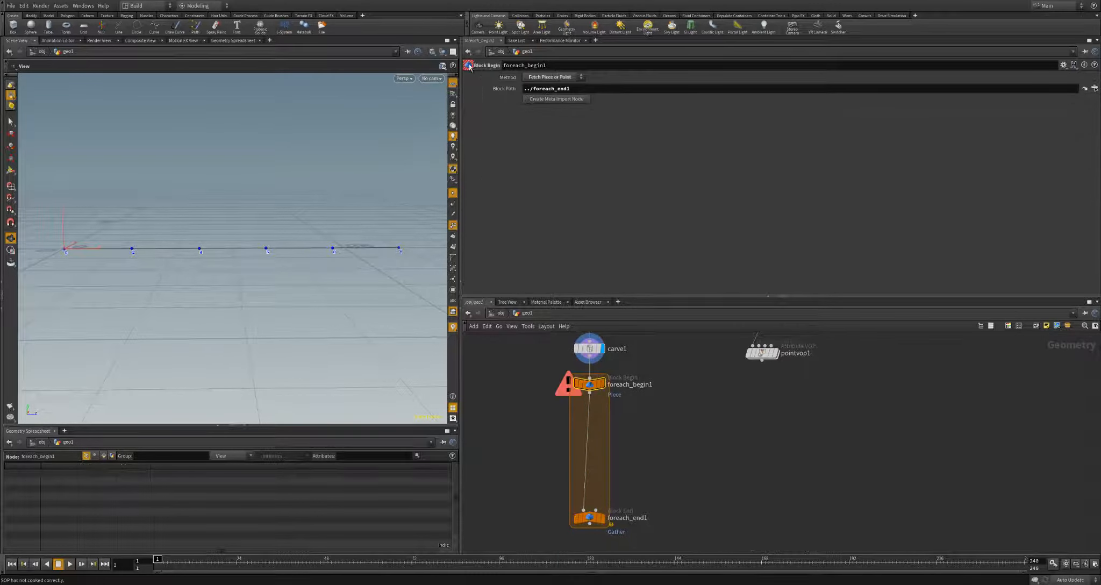
{"action": "left_click", "coordinate": [590, 518]}
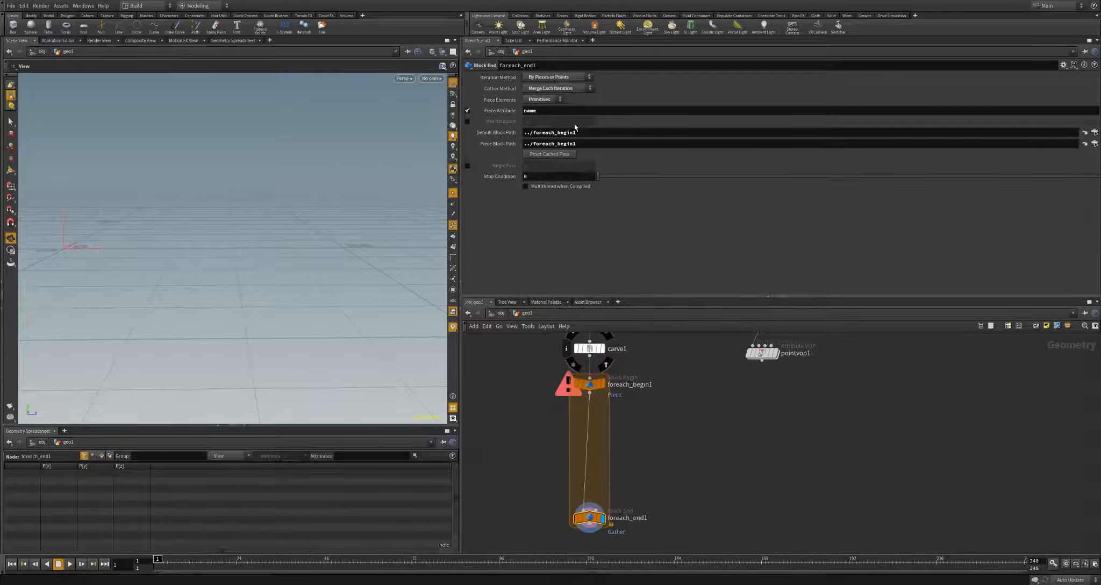
Step: Disable the Piece Attribute on foreach_end1 and keep Piece Elements set to Primitives
{"action": "left_click", "coordinate": [467, 110]}
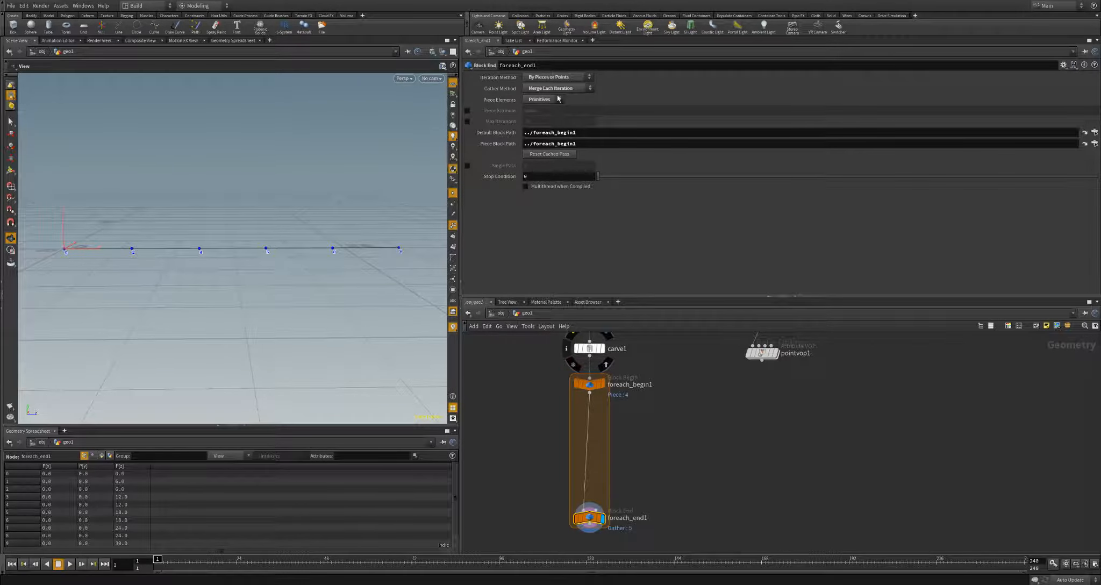
{"action": "middle_click_drag", "start_coordinate": [678, 379], "coordinate": [685, 418]}
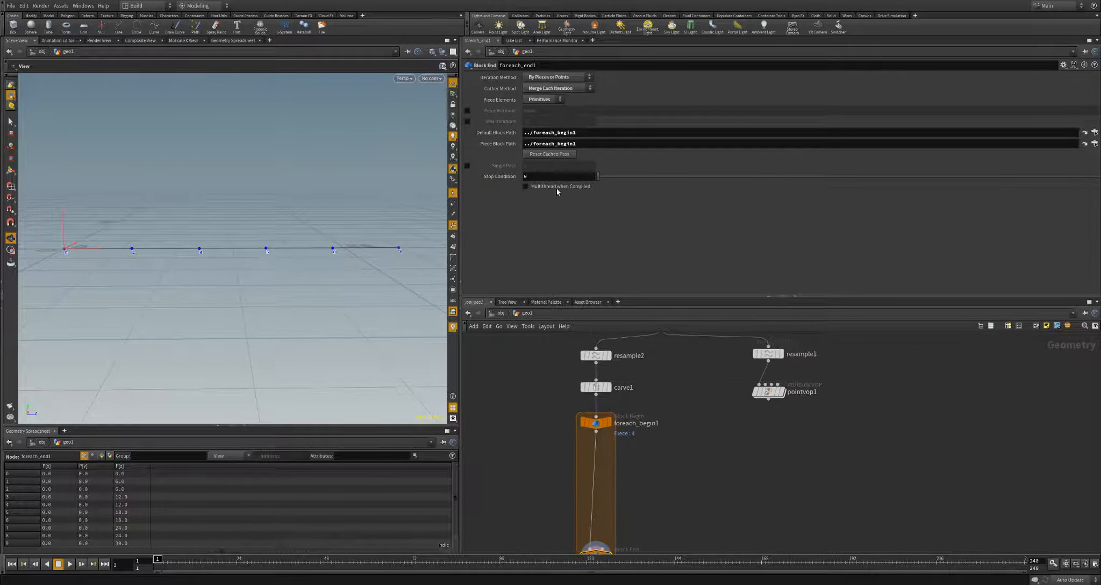
{"action": "left_click", "coordinate": [548, 100]}
{"action": "left_click", "coordinate": [541, 110]}
Step: Display foreach_begin1's single piece and add a Resample node directly after it inside the loop
{"action": "scroll", "coordinate": [678, 454], "scroll_direction": "up", "scroll_amount": 1}
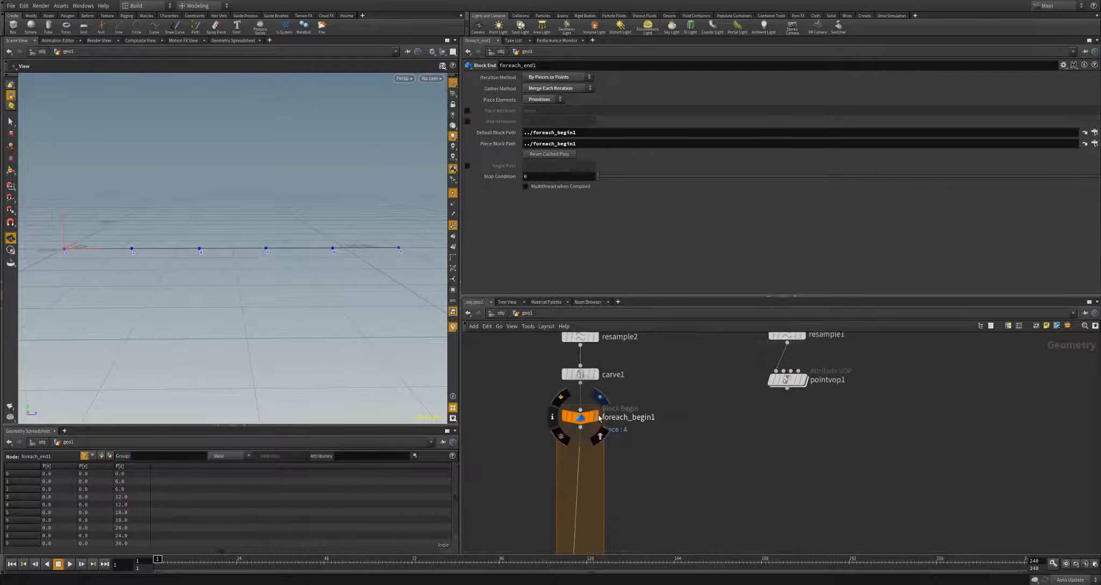
{"action": "left_click", "coordinate": [592, 418]}
{"action": "left_click", "coordinate": [584, 421]}
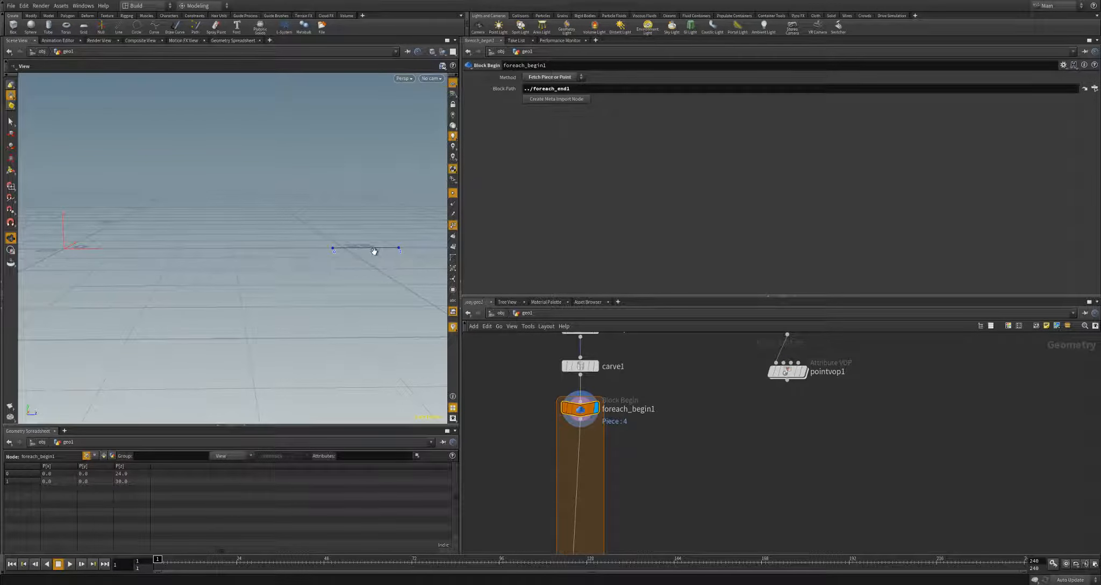
{"action": "right_click", "coordinate": [578, 456]}
{"action": "type", "text": "resa"}
{"action": "key", "text": "Return"}
{"action": "left_click", "coordinate": [581, 457]}
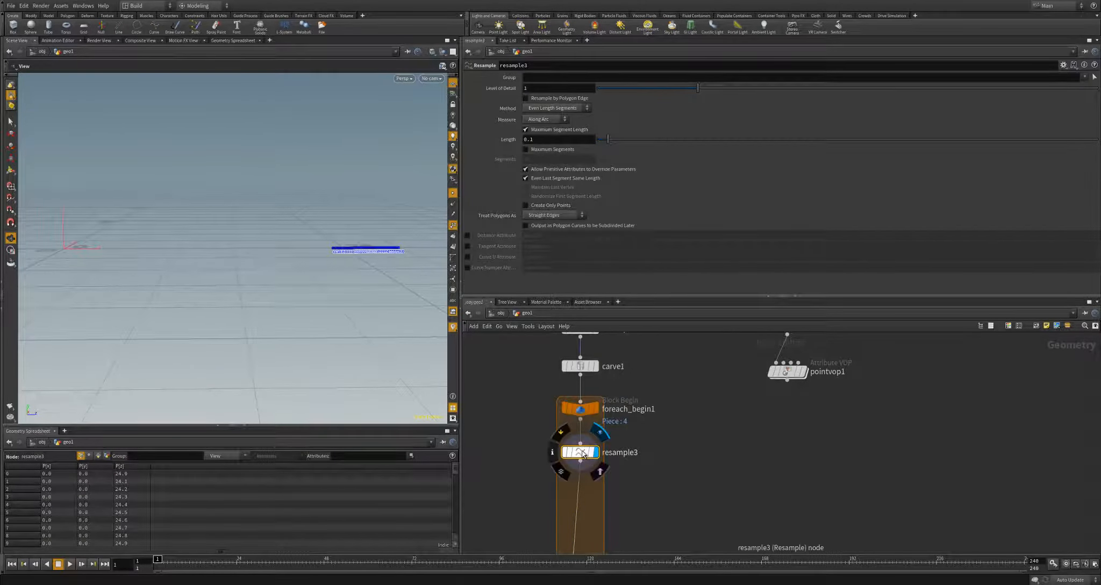
Step: Make resample3 use Maximum Segments instead of Maximum Segment Length, with 15 segments
{"action": "left_click", "coordinate": [525, 130]}
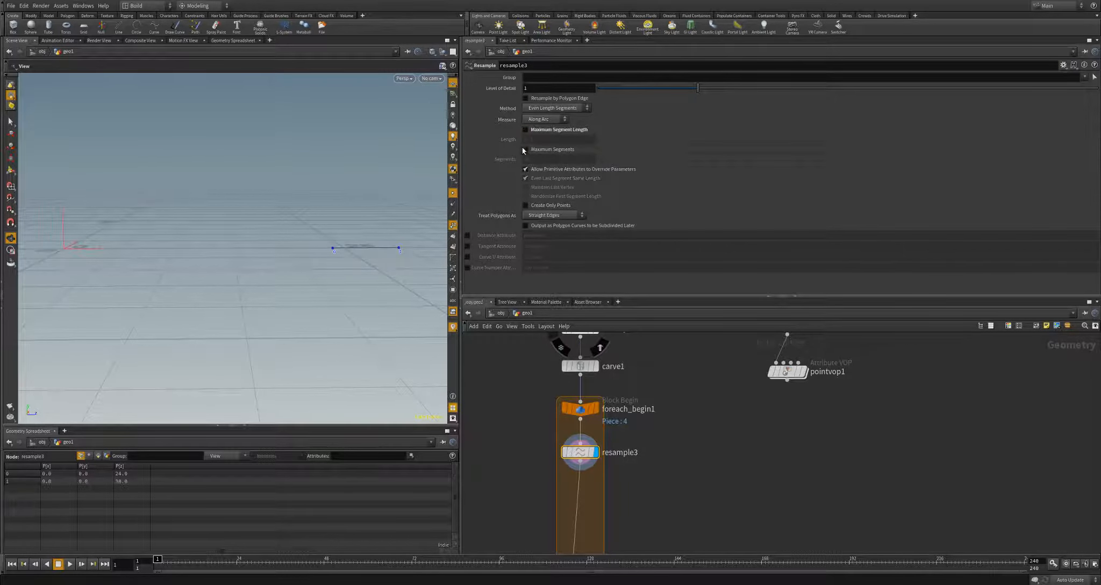
{"action": "left_click", "coordinate": [525, 149]}
{"action": "left_click_drag", "start_coordinate": [400, 272], "coordinate": [362, 289]}
{"action": "scroll", "coordinate": [345, 287], "scroll_direction": "up", "scroll_amount": 1}
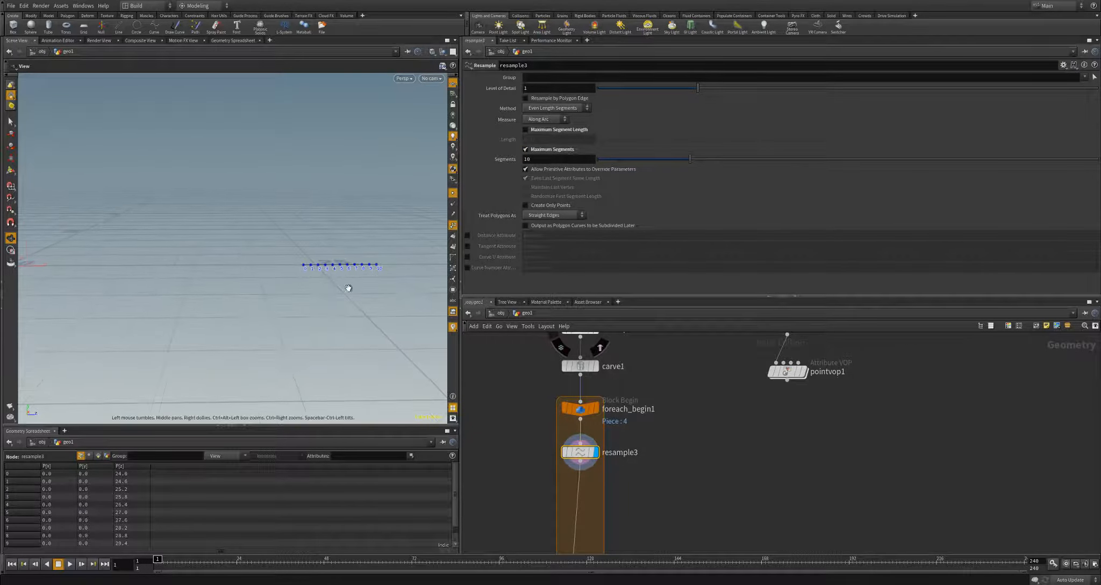
{"action": "scroll", "coordinate": [387, 300], "scroll_direction": "up", "scroll_amount": 2}
{"action": "scroll", "coordinate": [386, 306], "scroll_direction": "up", "scroll_amount": 3}
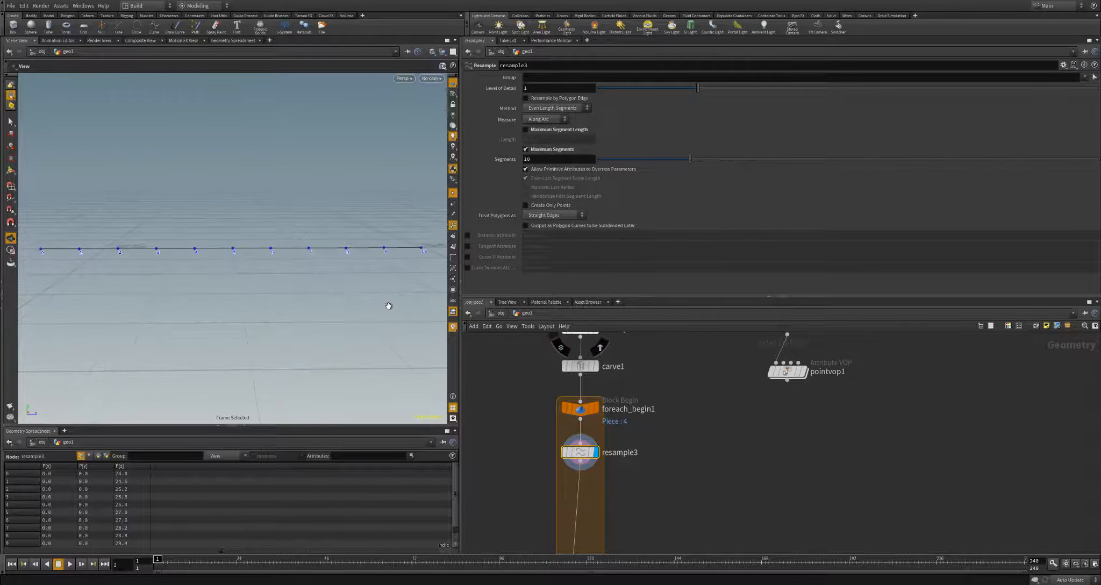
{"action": "scroll", "coordinate": [125, 260], "scroll_direction": "down", "scroll_amount": 2}
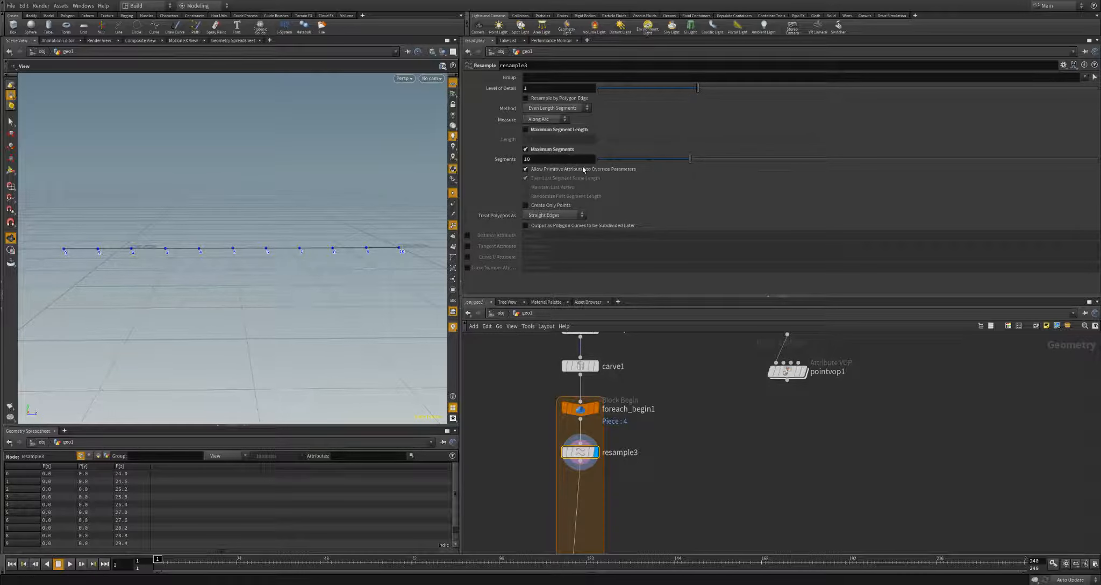
{"action": "type", "text": "5"}
{"action": "key", "text": "Return"}
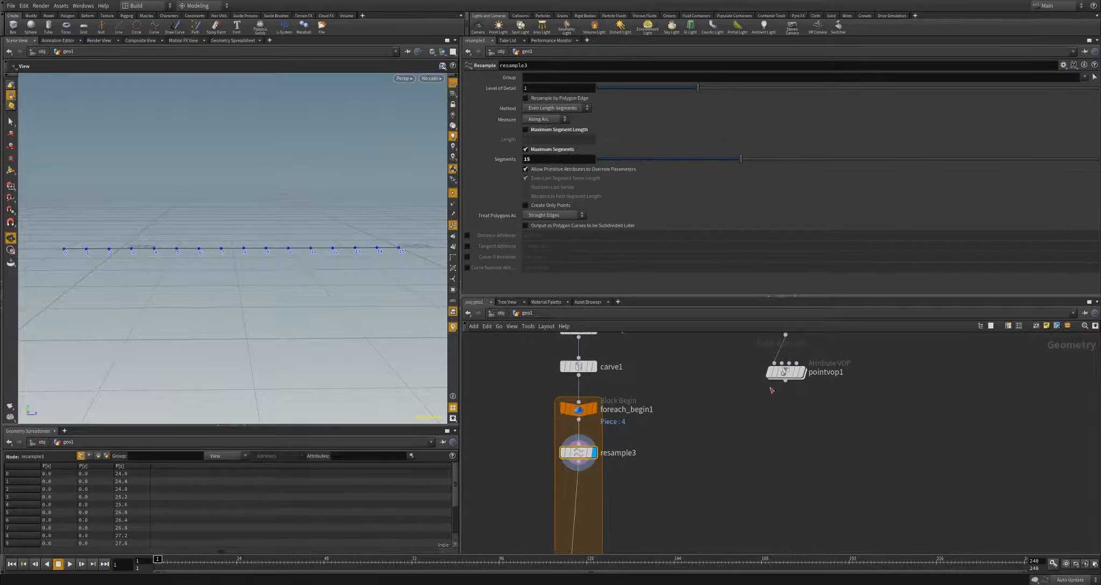
Step: Duplicate pointvop1 into the loop between resample3 and foreach_end1, and display the copy
{"action": "left_click", "coordinate": [784, 377]}
{"action": "key", "text": "ctrl+c"}
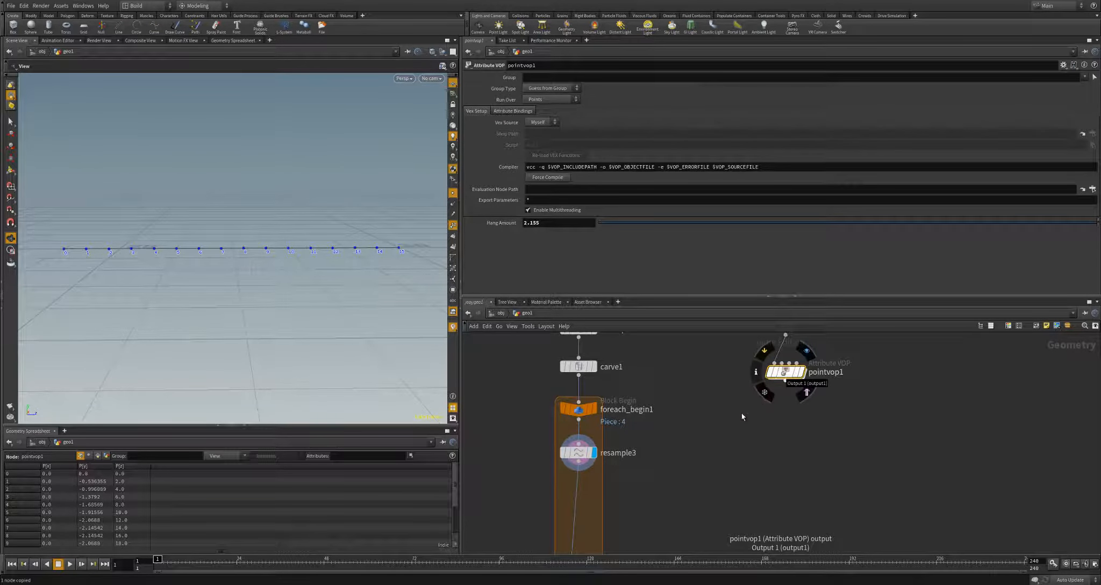
{"action": "middle_click_drag", "start_coordinate": [733, 416], "coordinate": [801, 334]}
{"action": "key", "text": "ctrl+v"}
{"action": "left_click_drag", "start_coordinate": [693, 410], "coordinate": [644, 424]}
{"action": "left_click", "coordinate": [661, 419]}
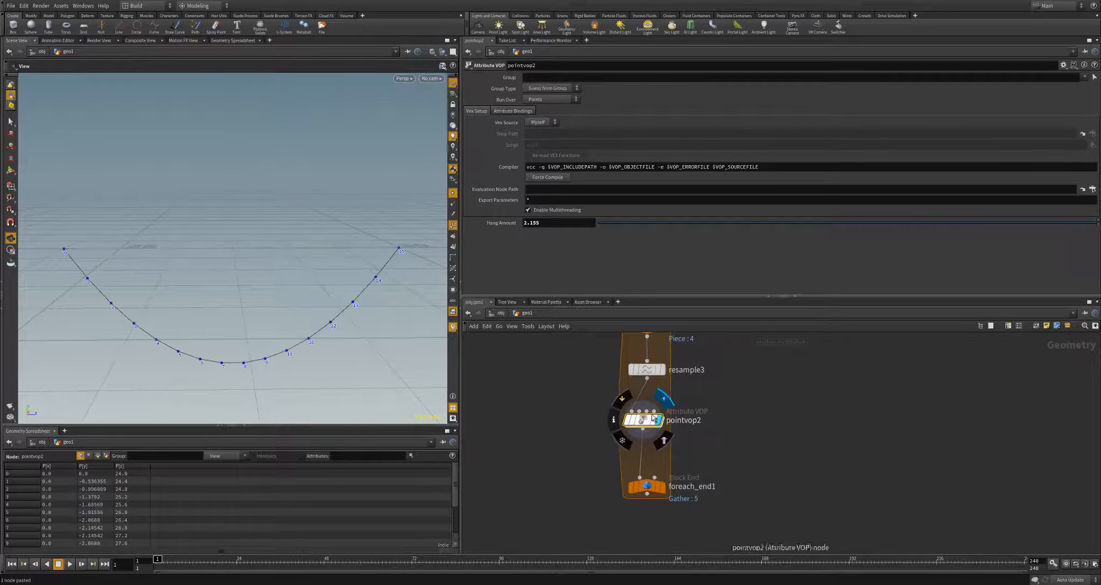
Step: Set pointvop2's Hang Amount to 2.3
{"action": "left_click_drag", "start_coordinate": [266, 324], "coordinate": [187, 306]}
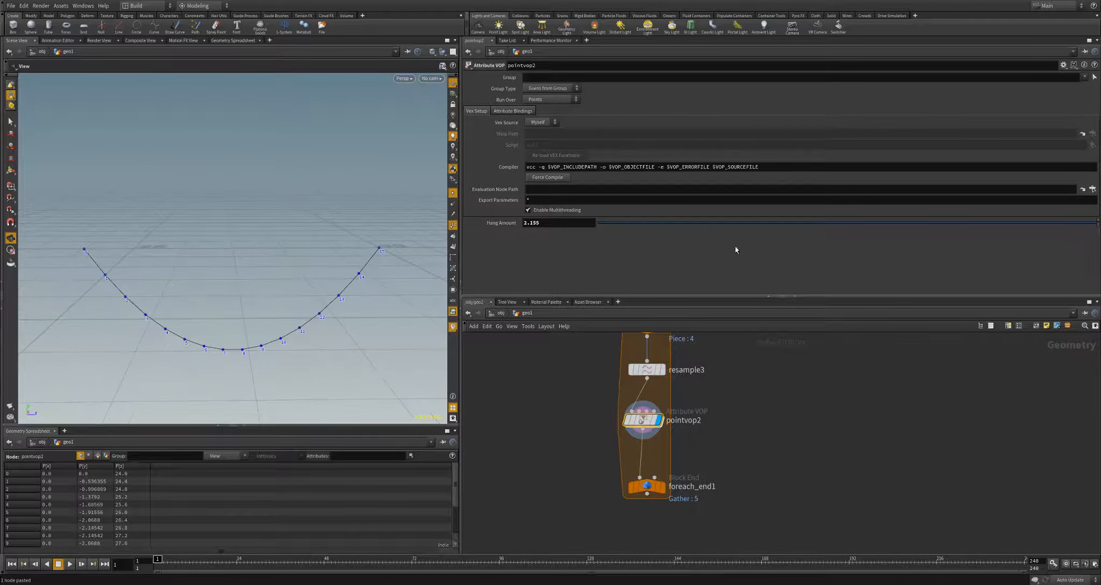
{"action": "mouse_move", "coordinate": [1095, 222]}
{"action": "left_mouse_down"}
{"action": "mouse_move", "coordinate": [874, 216]}
{"action": "mouse_move", "coordinate": [1096, 222]}
{"action": "left_mouse_up"}
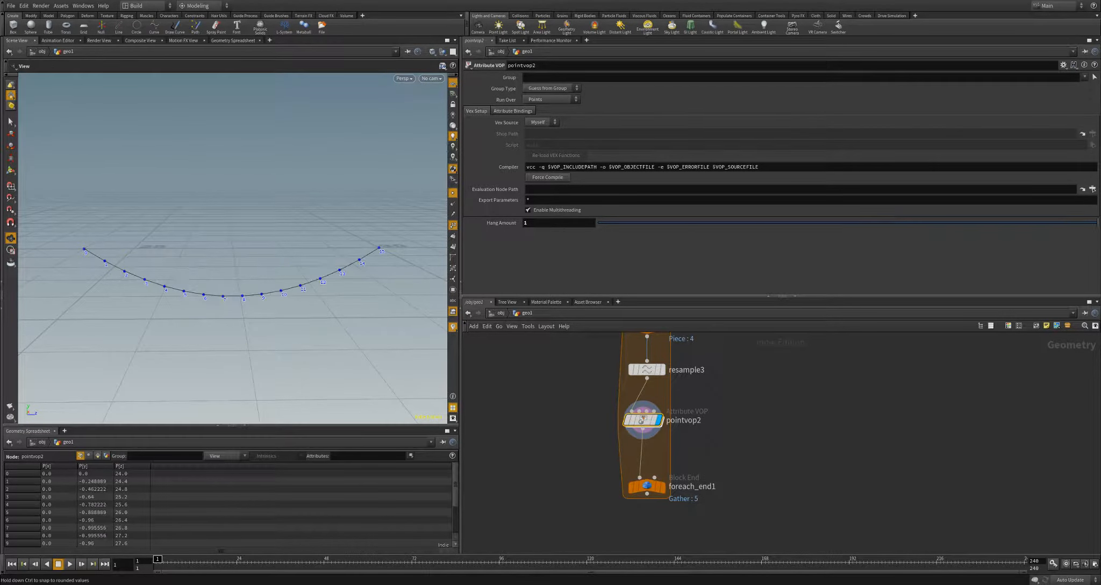
{"action": "middle_click_drag", "start_coordinate": [550, 223], "coordinate": [598, 231]}
Step: Display foreach_end1's output, frame all the hanging curves and turn off the point markers and point numbers in the viewport
{"action": "left_click", "coordinate": [665, 490]}
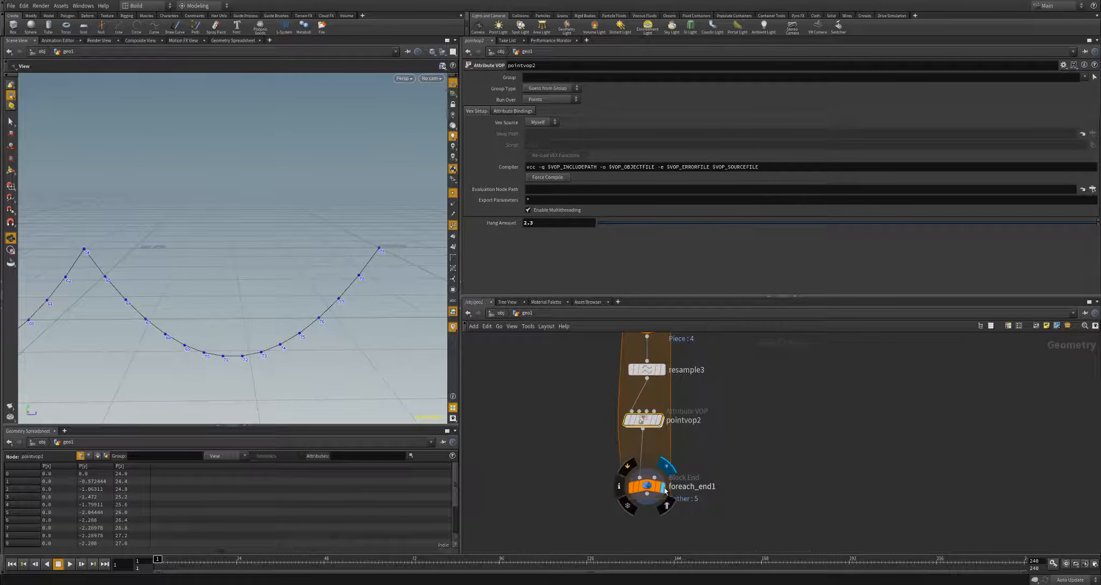
{"action": "key", "text": "f"}
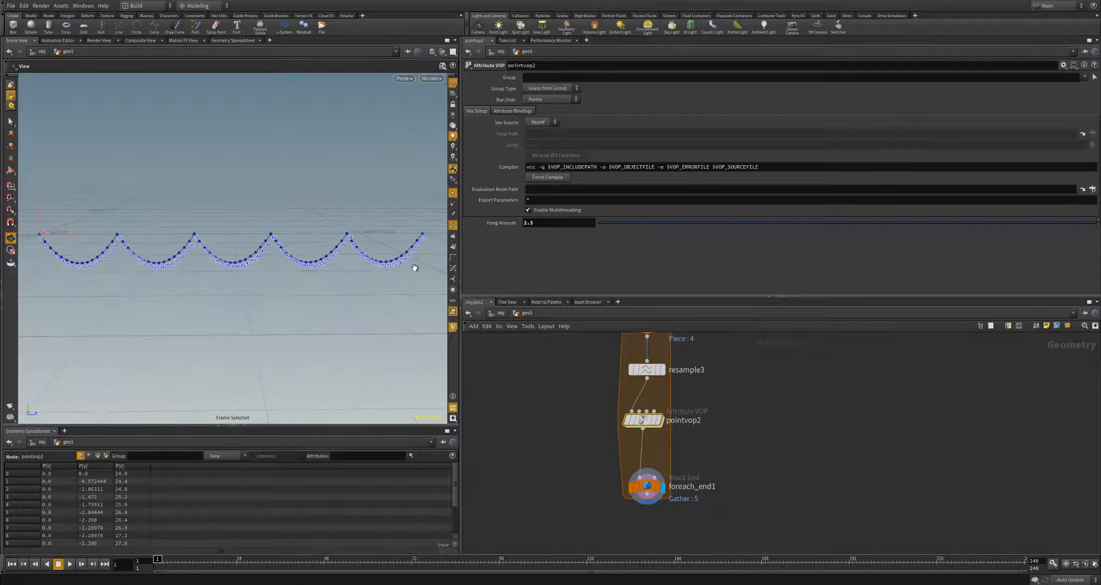
{"action": "left_click", "coordinate": [453, 224]}
{"action": "left_click", "coordinate": [452, 192]}
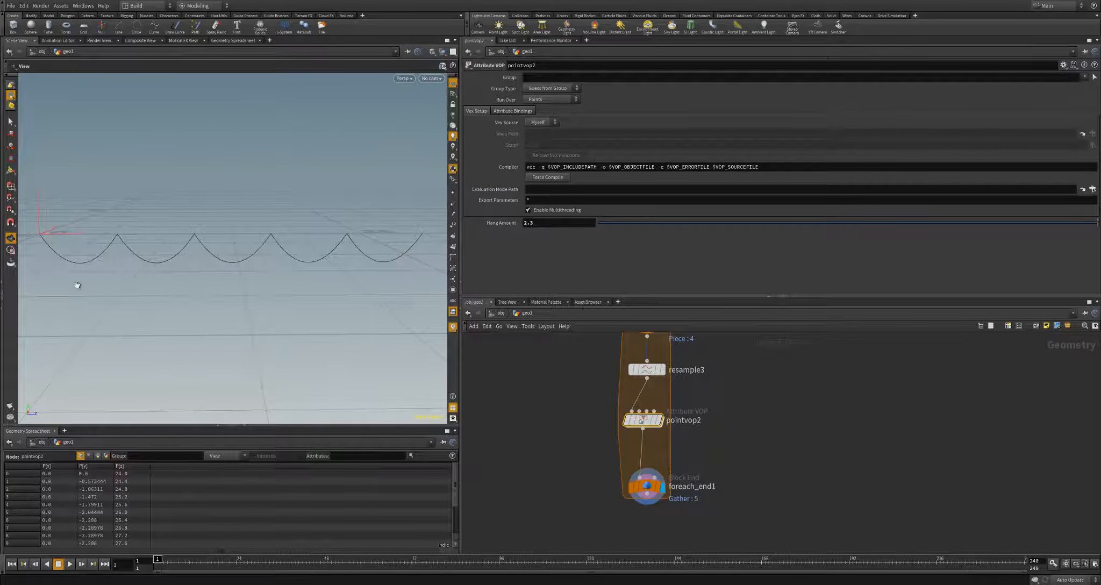
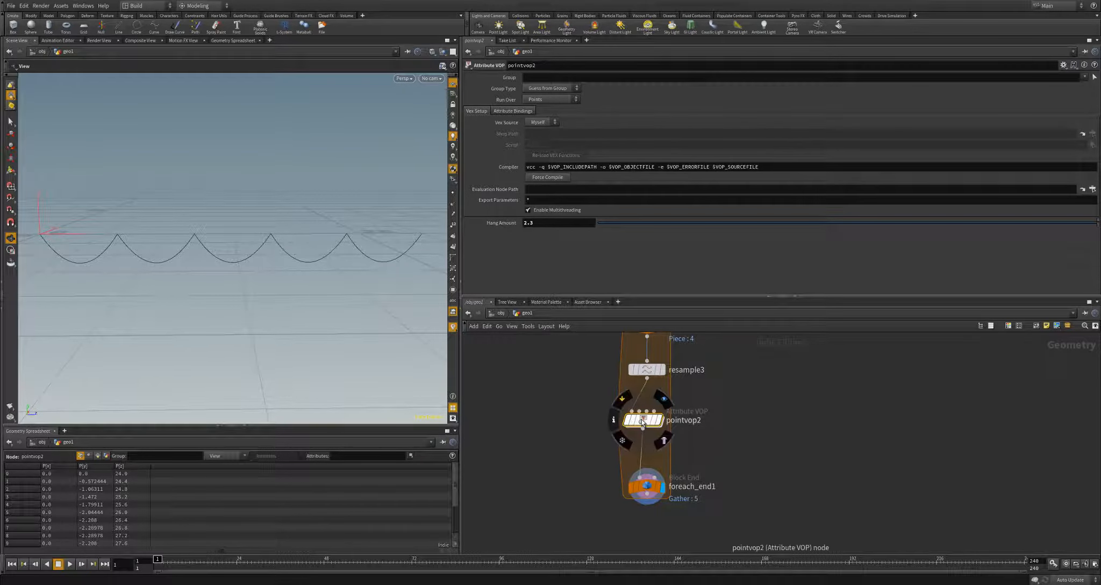
Step: Open pointvop2's network and shift add1, floattovec1 and geometryvopoutput1 away from multiply2 to make room for new nodes
{"action": "middle_click_drag", "start_coordinate": [726, 402], "coordinate": [696, 428]}
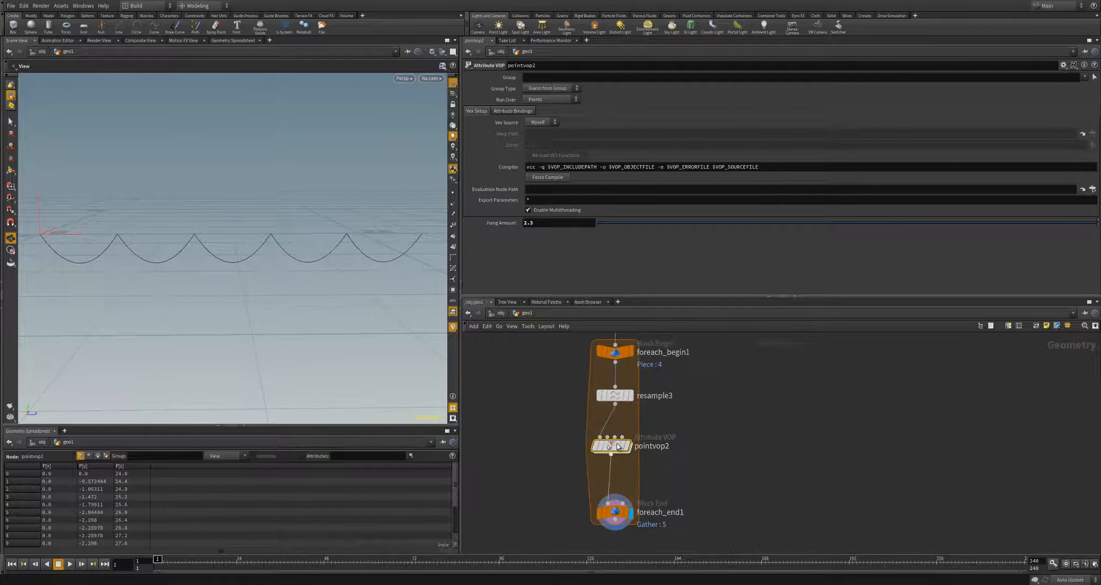
{"action": "double_click", "coordinate": [614, 446]}
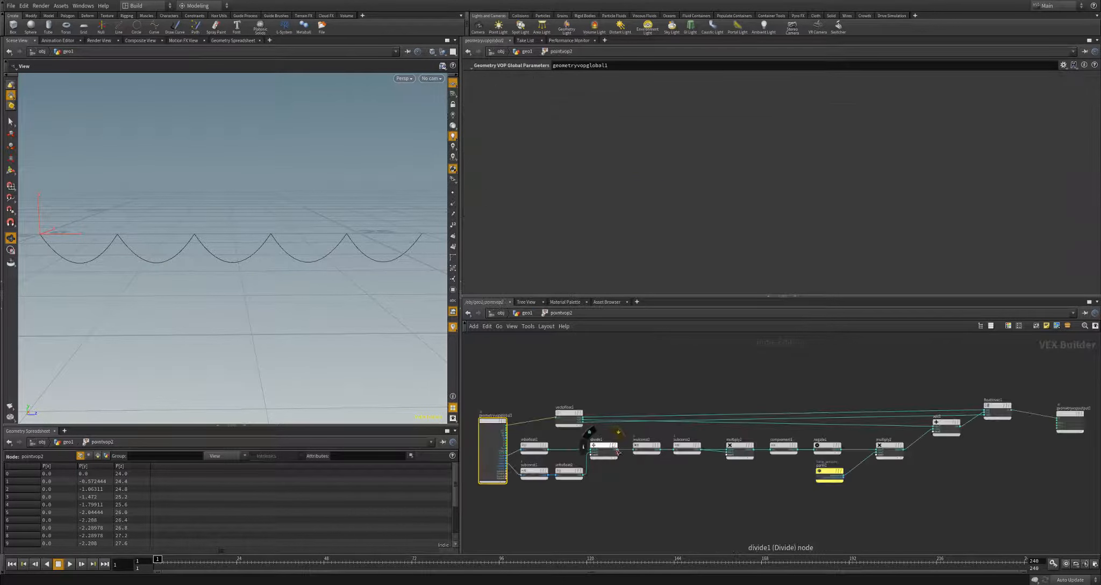
{"action": "middle_click_drag", "start_coordinate": [679, 485], "coordinate": [453, 488]}
{"action": "scroll", "coordinate": [606, 459], "scroll_direction": "up", "scroll_amount": 3}
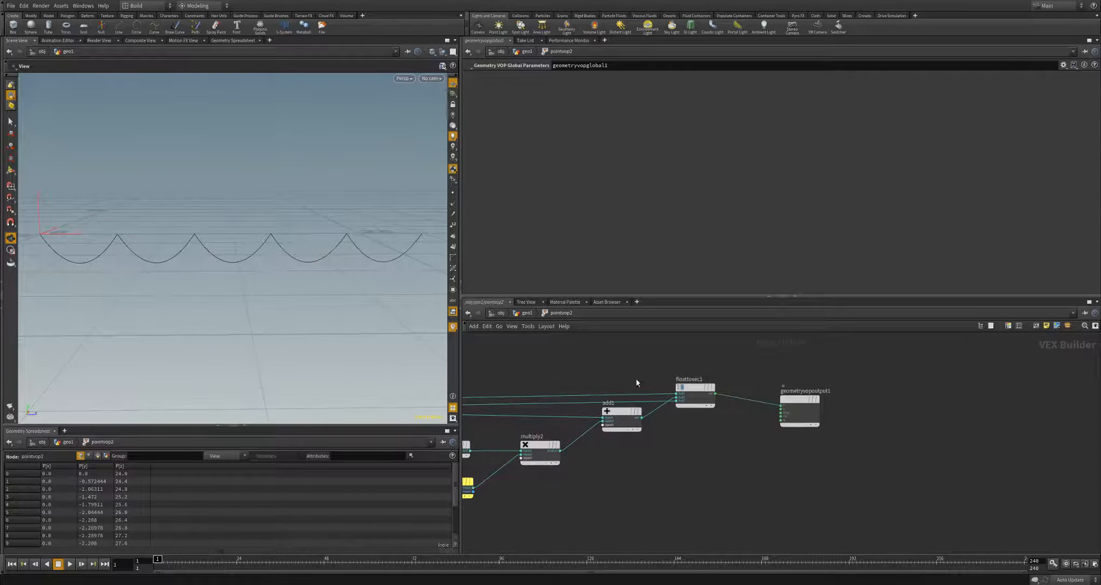
{"action": "left_click_drag", "start_coordinate": [635, 379], "coordinate": [823, 436]}
{"action": "left_click_drag", "start_coordinate": [628, 414], "coordinate": [696, 418]}
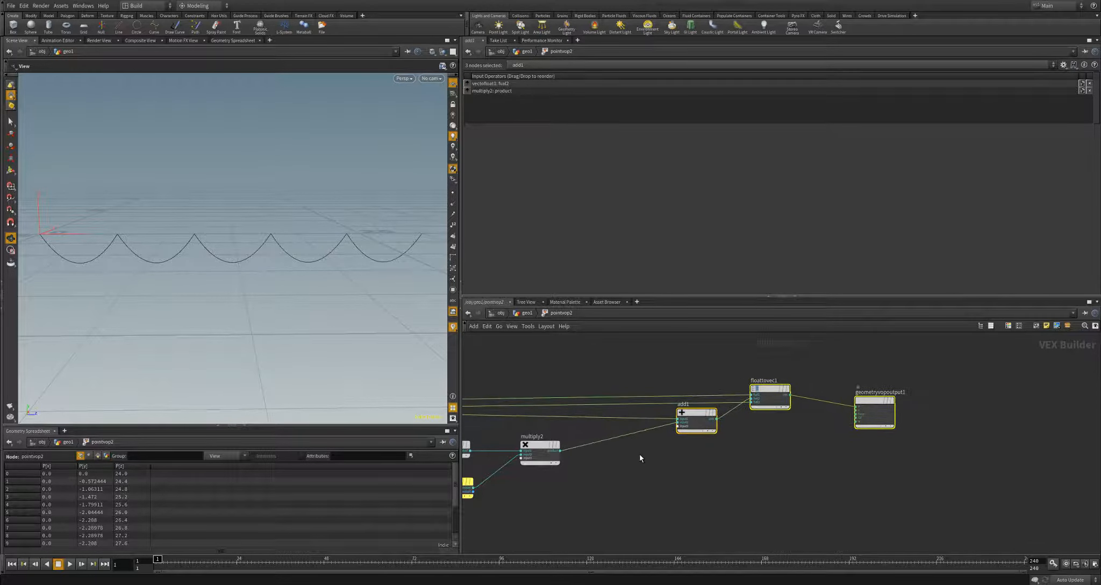
Step: Add a Parameter node below multiply2 in pointvop2's network
{"action": "left_click", "coordinate": [582, 455]}
{"action": "scroll", "coordinate": [581, 456], "scroll_direction": "up", "scroll_amount": 2}
{"action": "key", "text": "Tab"}
{"action": "mouse_move", "coordinate": [596, 251]}
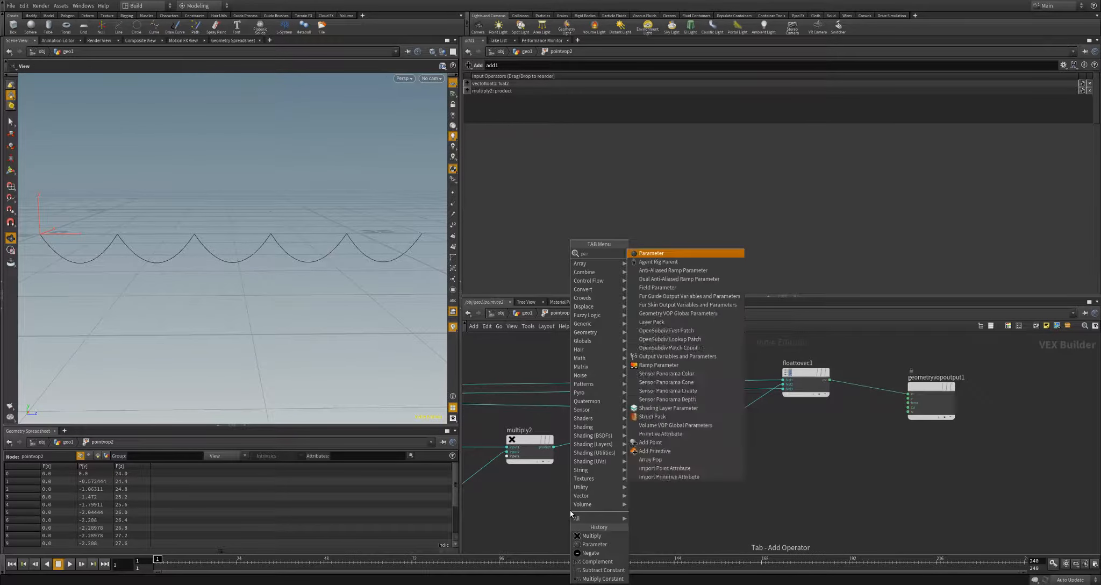
{"action": "left_click", "coordinate": [651, 250]}
{"action": "left_click", "coordinate": [570, 513]}
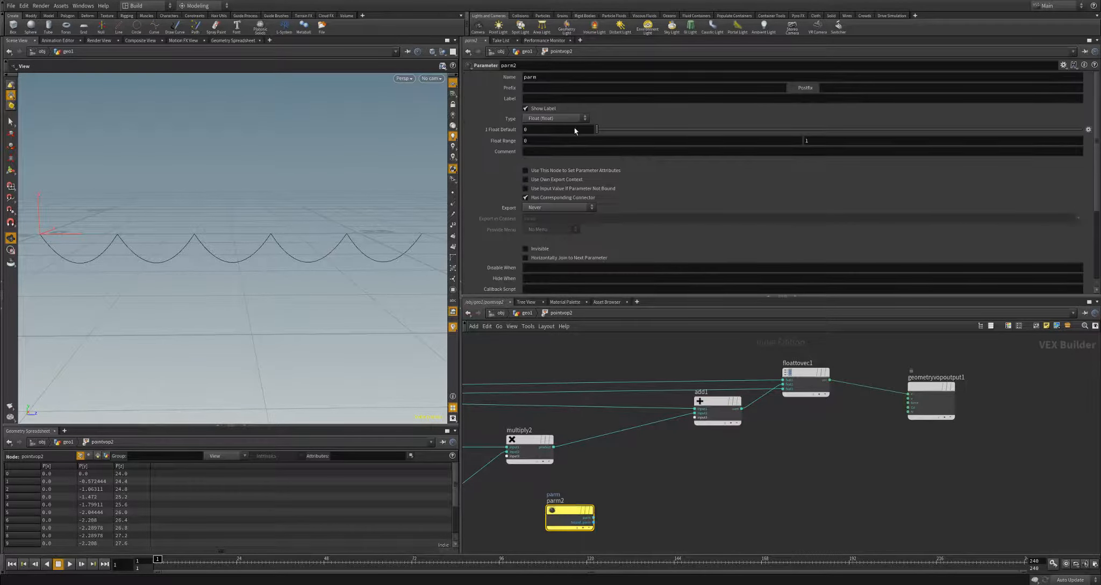
Step: Name the new float parameter rand_hang and label it Random Hang
{"action": "double_click", "coordinate": [537, 78]}
{"action": "type", "text": "rand_"}
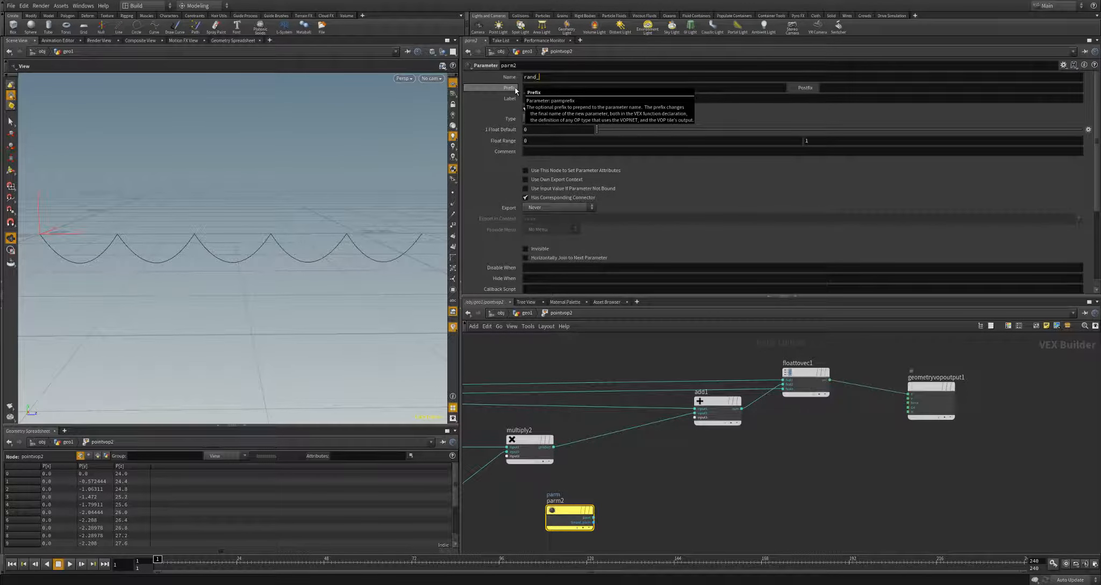
{"action": "key", "text": "BackSpace"}
{"action": "key", "text": "BackSpace"}
{"action": "type", "text": "ang"}
{"action": "key", "text": "Return"}
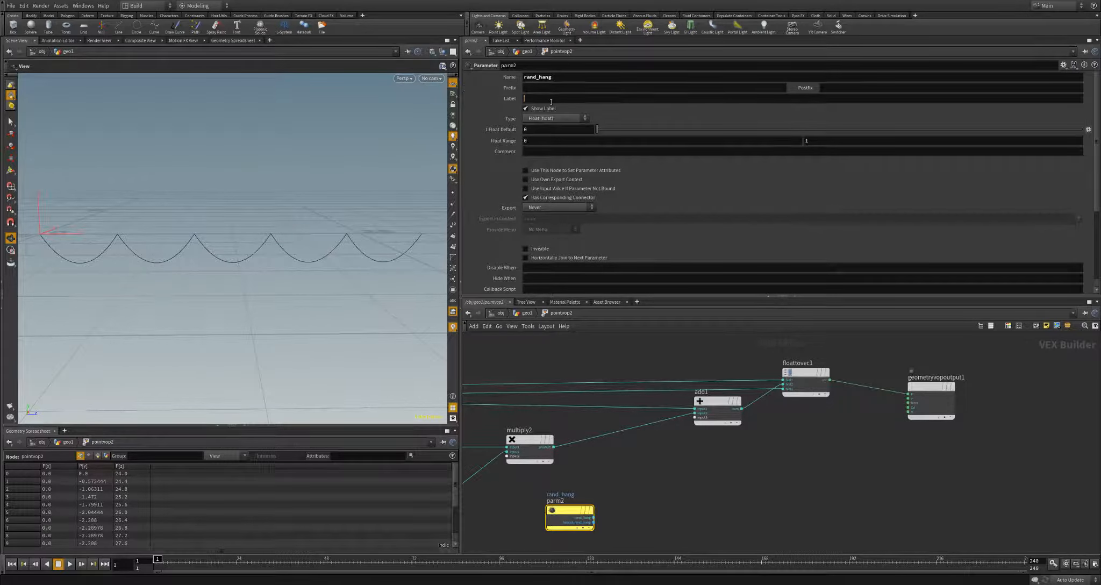
{"action": "key", "text": "Return"}
Step: Add a Multiply node fed by multiply2's product and connect the rand_hang parameter to its second input
{"action": "scroll", "coordinate": [628, 484], "scroll_direction": "up", "scroll_amount": 2}
{"action": "left_click", "coordinate": [537, 440]}
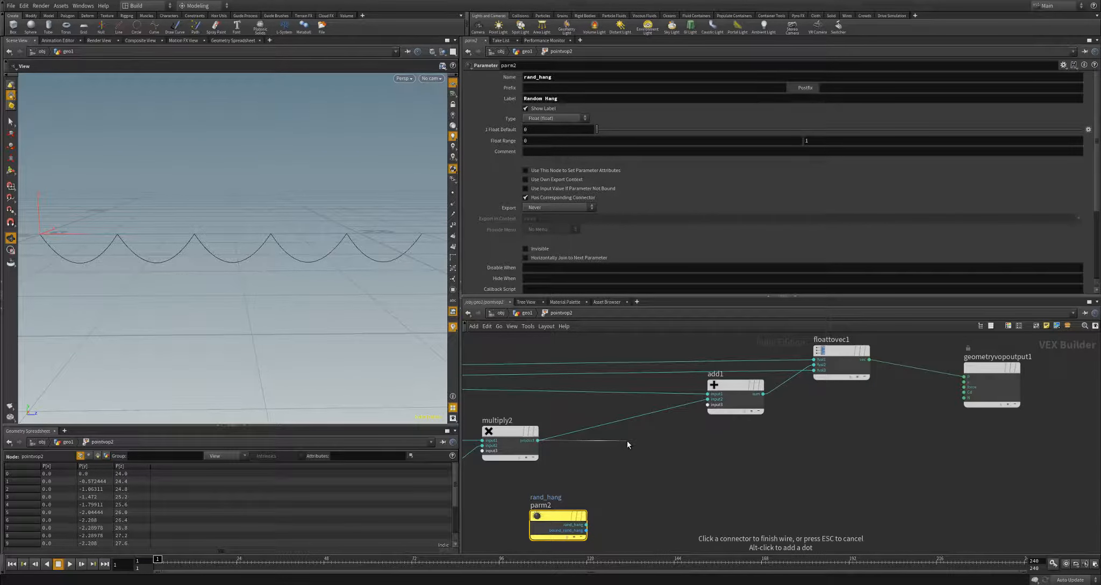
{"action": "key", "text": "Tab"}
{"action": "type", "text": "mult"}
{"action": "key", "text": "Return"}
{"action": "left_click", "coordinate": [626, 442]}
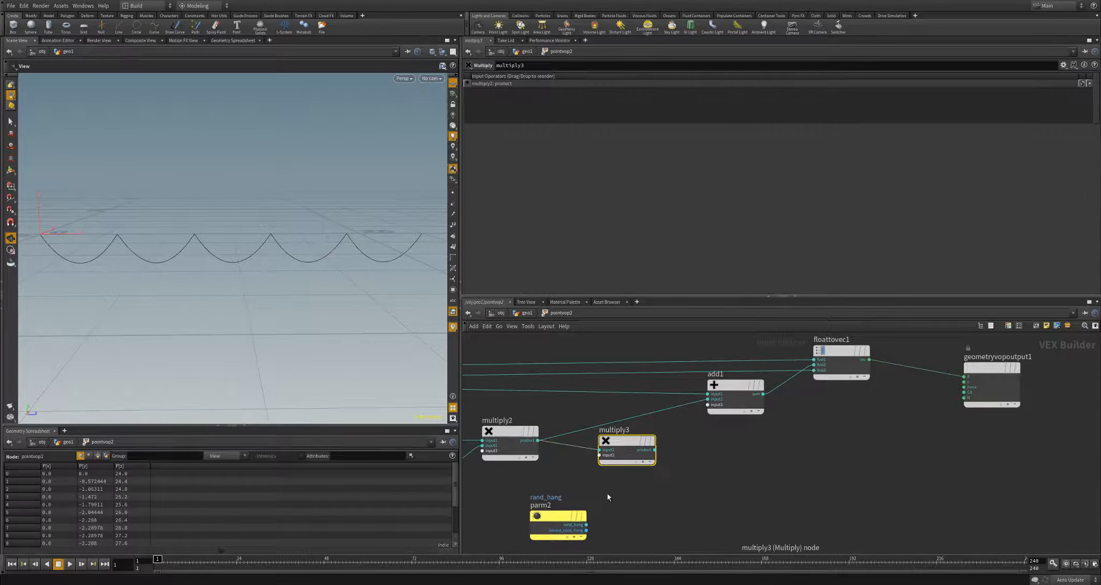
{"action": "left_click", "coordinate": [586, 524]}
{"action": "left_click", "coordinate": [645, 455]}
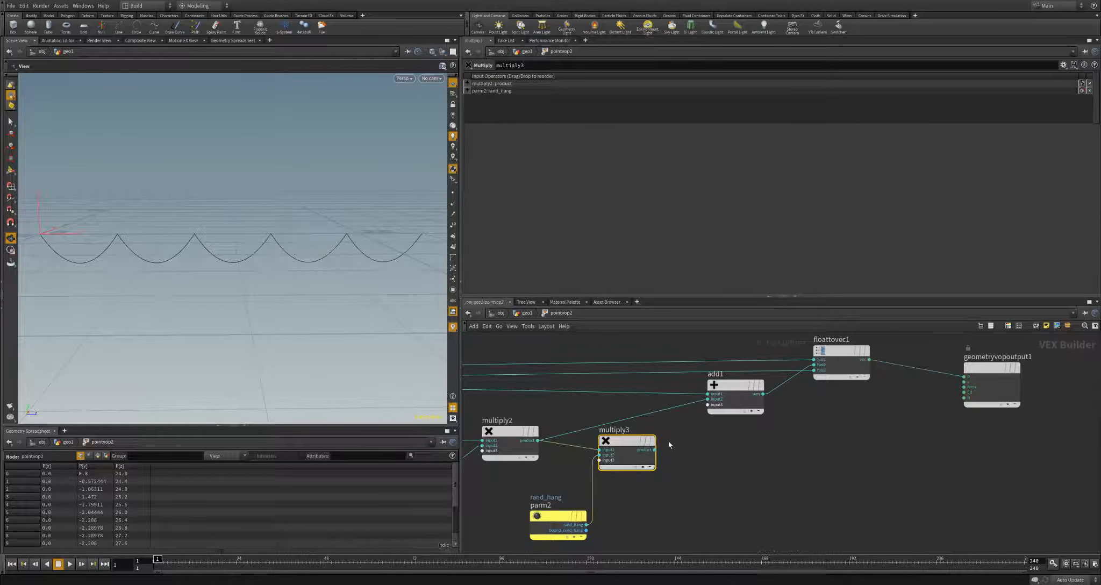
Step: Connect the product of multiply3 to the second input of add1 and inspect the rand_hang parameter's settings
{"action": "left_click", "coordinate": [654, 449]}
{"action": "left_click", "coordinate": [707, 399]}
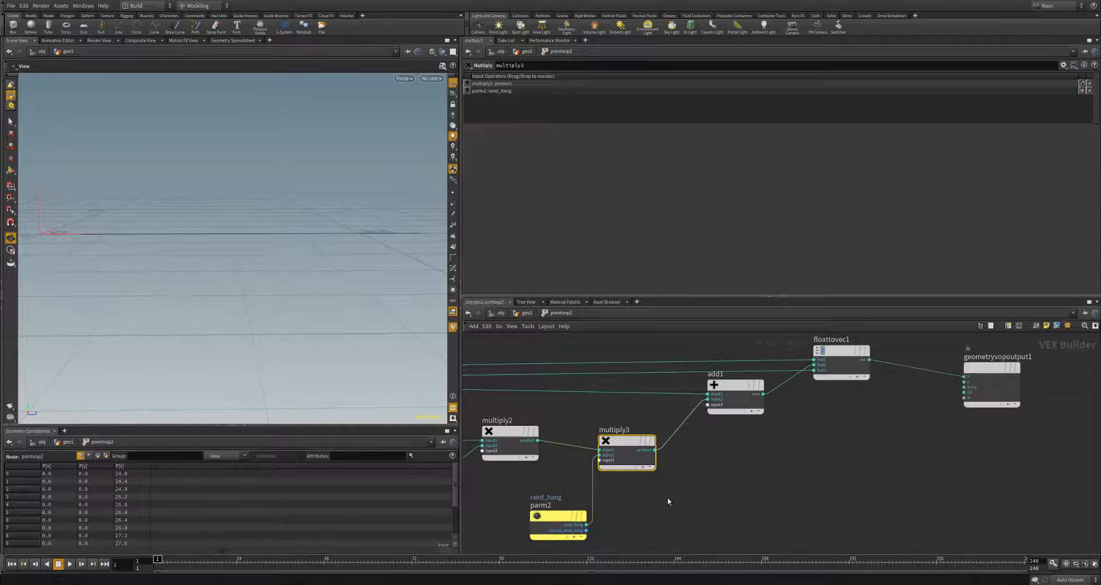
{"action": "left_click", "coordinate": [561, 517]}
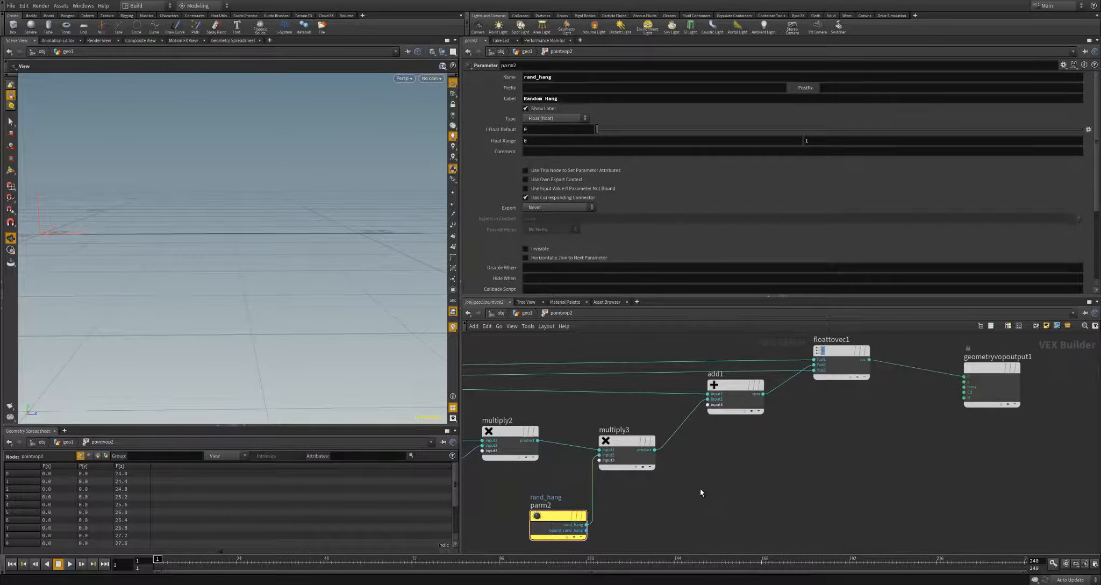
Step: Return to the geo1 geometry network and turn on point display in the viewport
{"action": "key", "text": "u"}
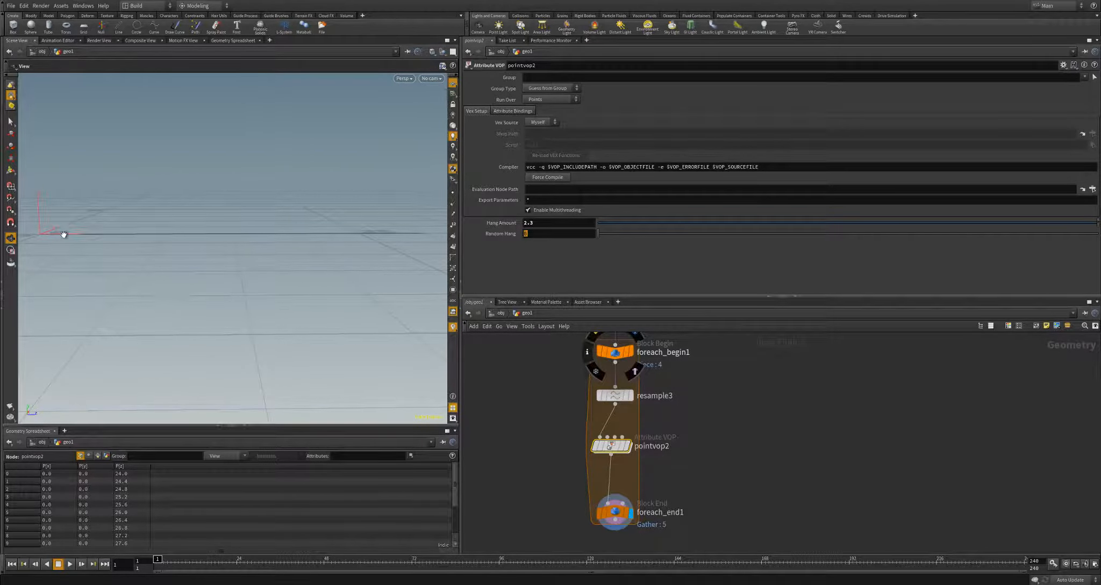
{"action": "left_click", "coordinate": [453, 192]}
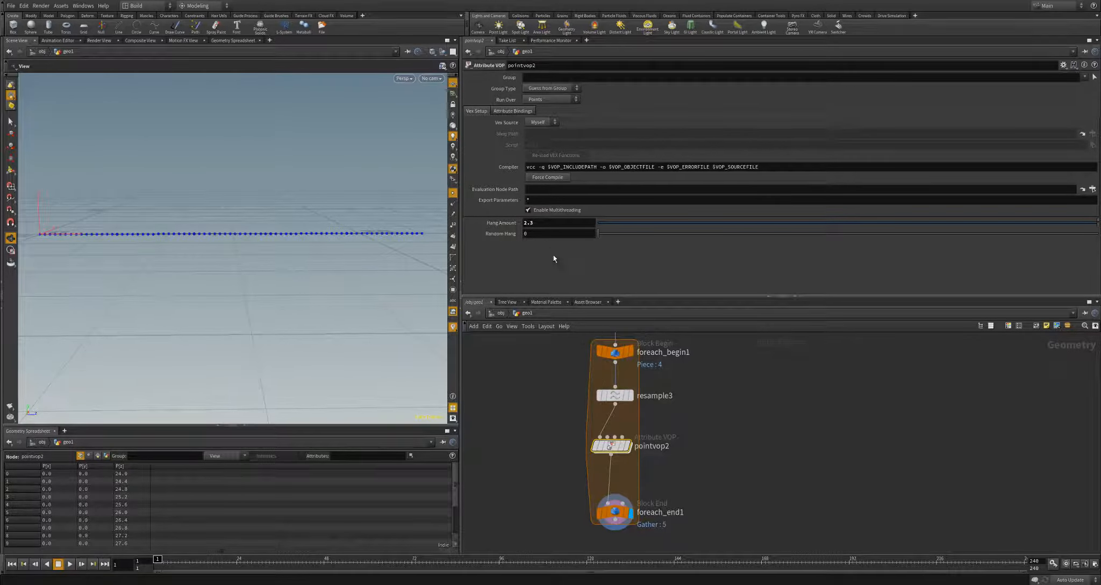
Step: Create a metadata import node from the foreach_begin1 node and position it beside the loop
{"action": "middle_click_drag", "start_coordinate": [708, 390], "coordinate": [699, 400]}
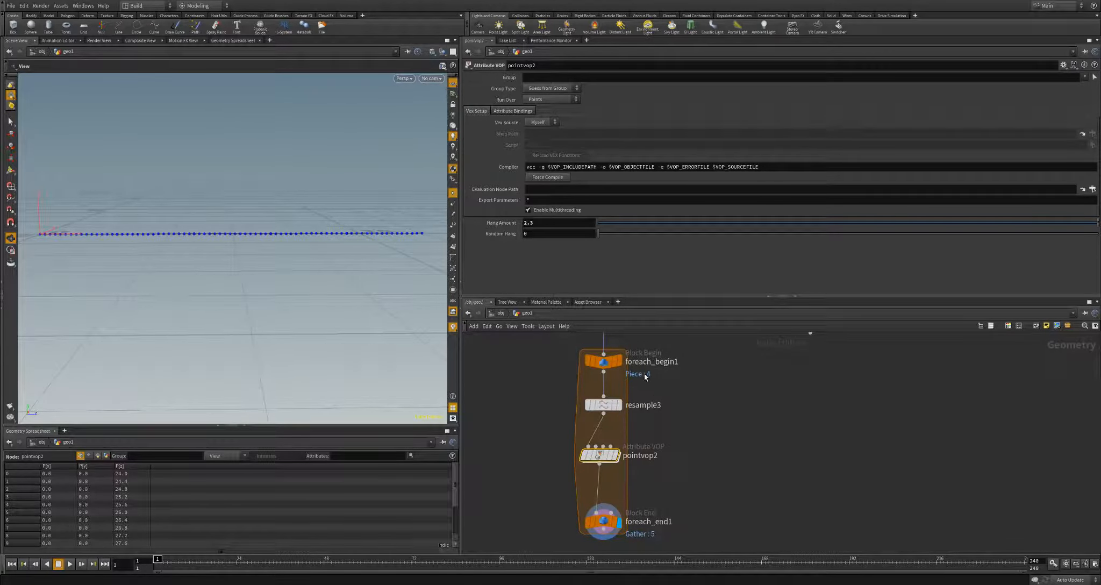
{"action": "middle_click_drag", "start_coordinate": [682, 407], "coordinate": [645, 415]}
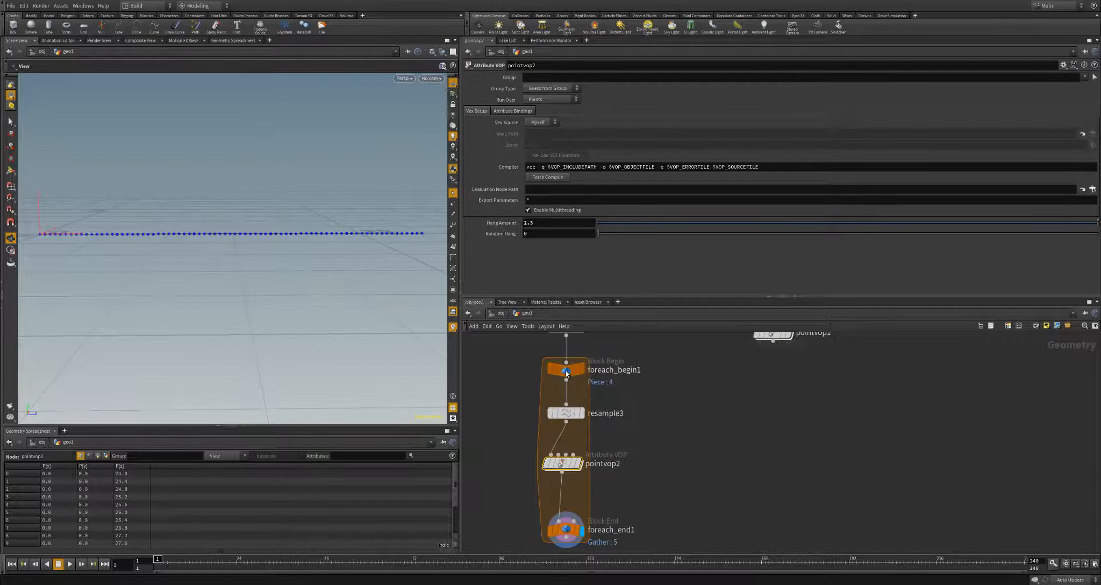
{"action": "left_click", "coordinate": [566, 369]}
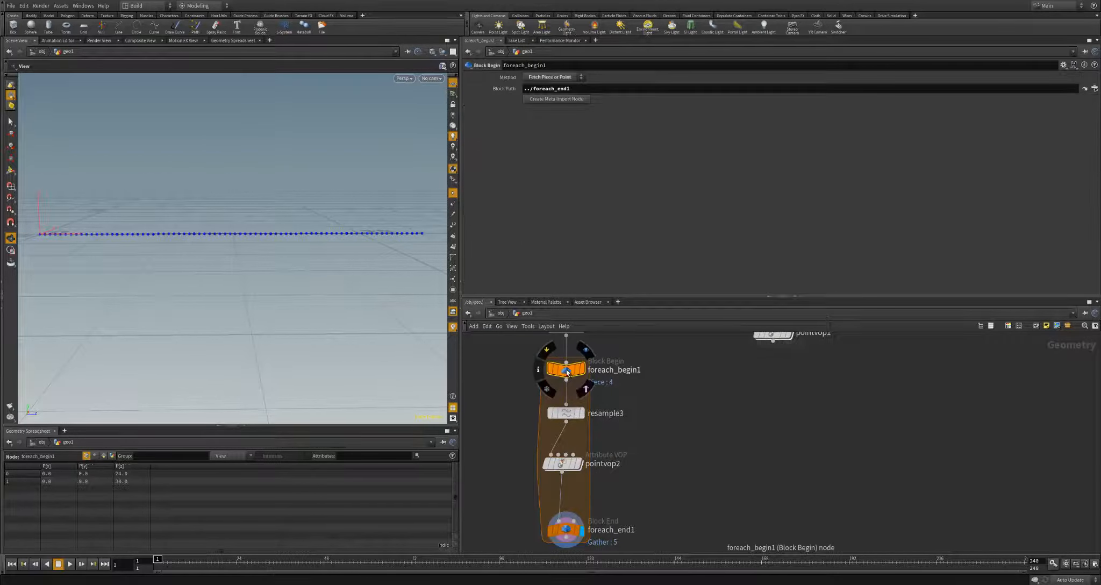
{"action": "left_click", "coordinate": [548, 101]}
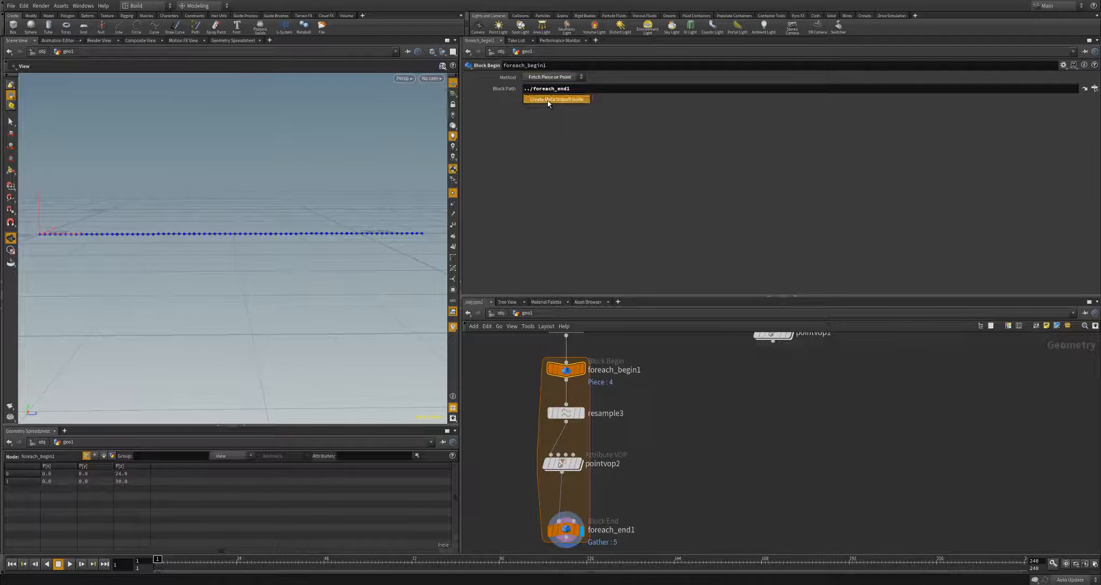
{"action": "left_click_drag", "start_coordinate": [676, 370], "coordinate": [703, 370]}
Step: Examine the detail attributes of foreach_begin1_metadata1 in the spreadsheet, with that node displayed
{"action": "left_click", "coordinate": [125, 456]}
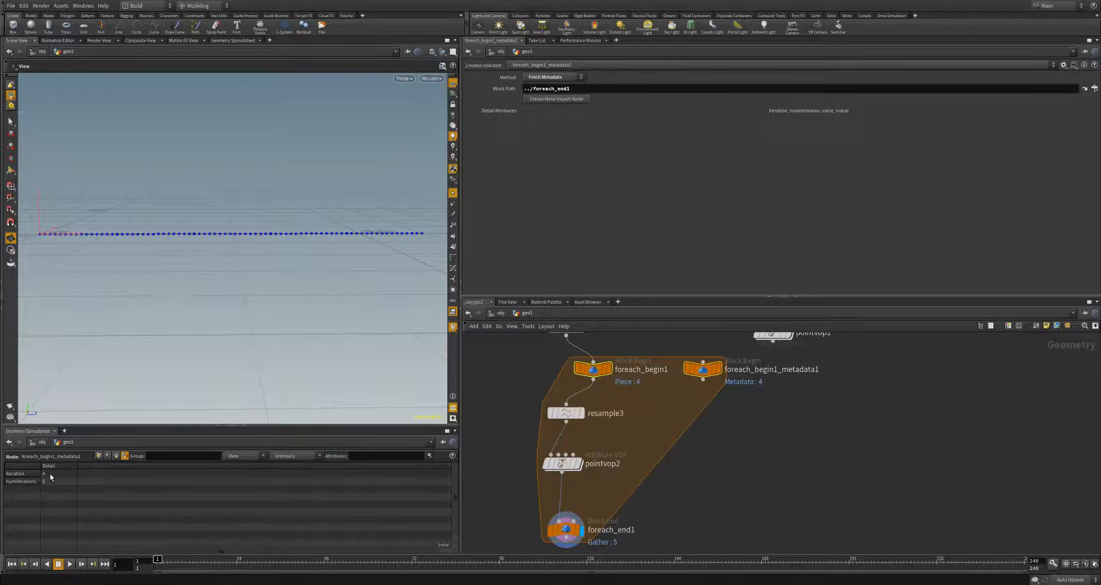
{"action": "left_click", "coordinate": [718, 369]}
{"action": "middle_click_drag", "start_coordinate": [736, 450], "coordinate": [750, 448]}
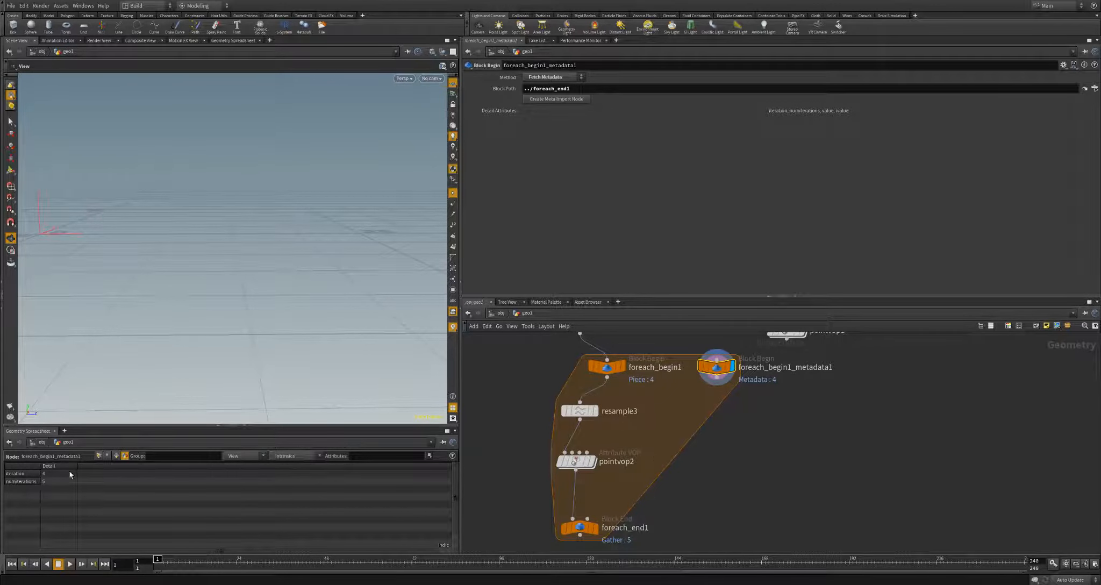
Step: Set pointvop2's Random Hang to the expression rand(detail("../foreach_begin1_metadata1", "iteration", 0))
{"action": "left_click", "coordinate": [591, 461]}
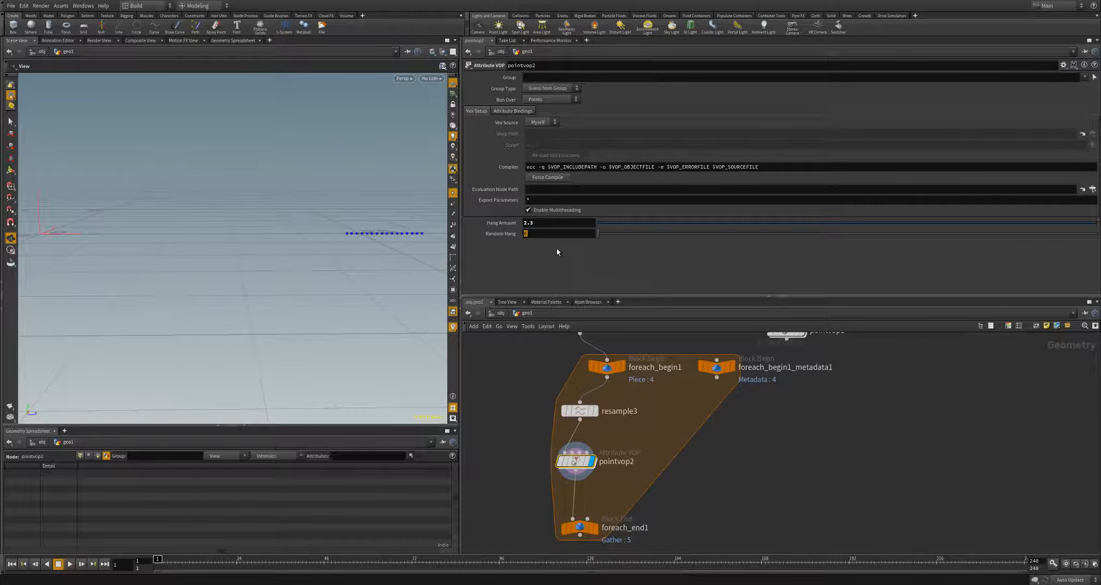
{"action": "type", "text": "rand("}
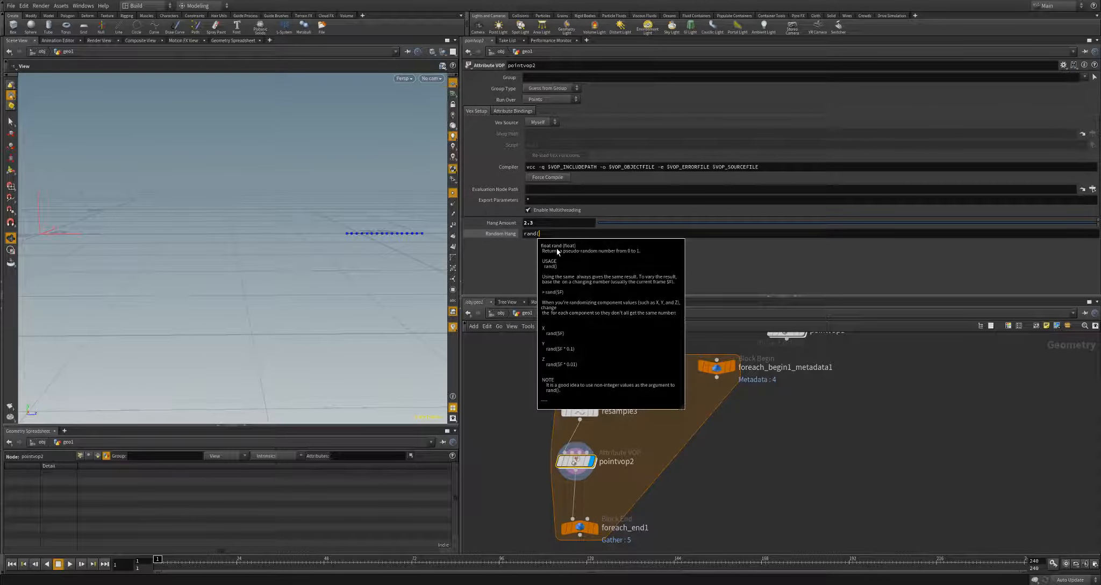
{"action": "type", "text": "detail("}
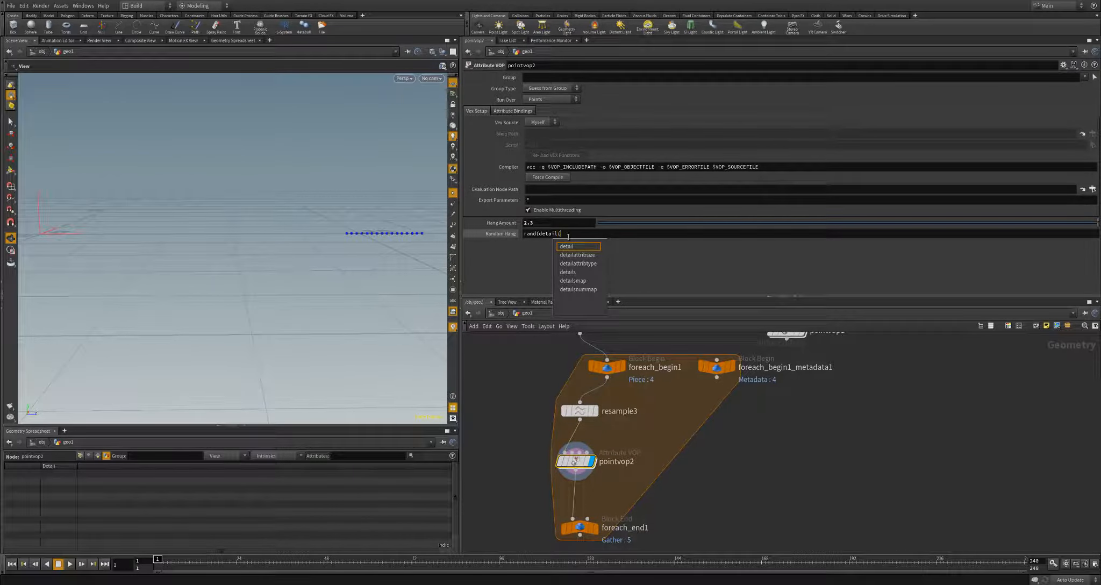
{"action": "type", "text": "\"../fore"}
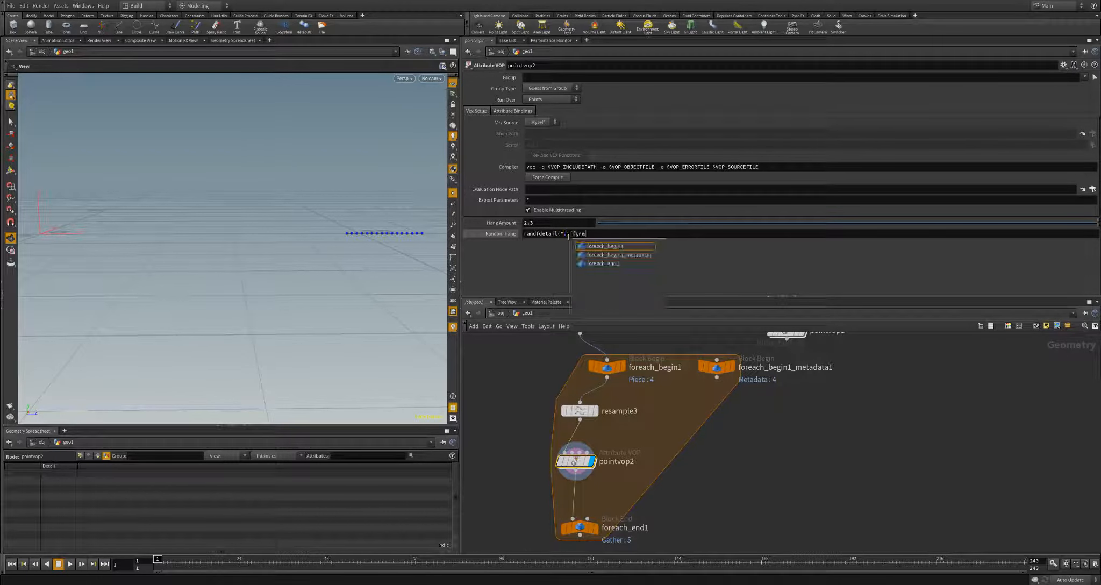
{"action": "type", "text": "ach"}
{"action": "key", "text": "Down"}
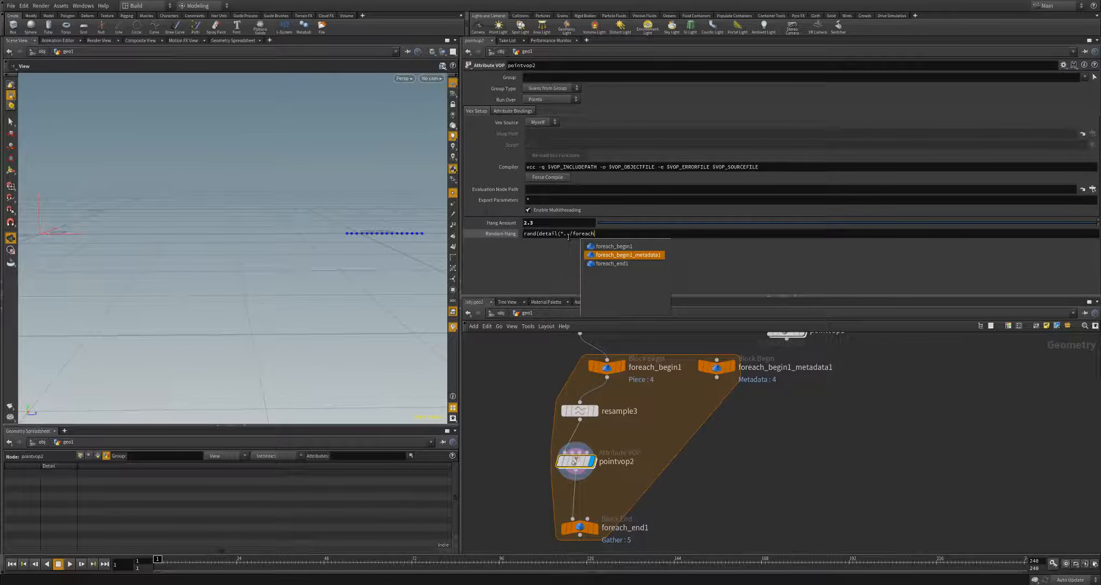
{"action": "key", "text": "Return"}
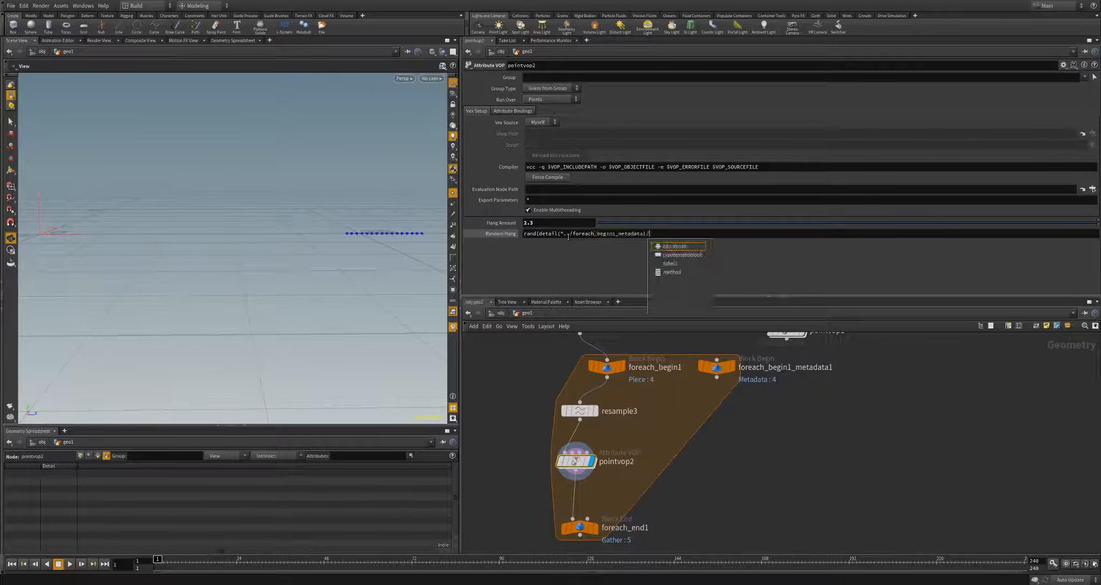
{"action": "key", "text": "BackSpace"}
{"action": "type", "text": "\", "}
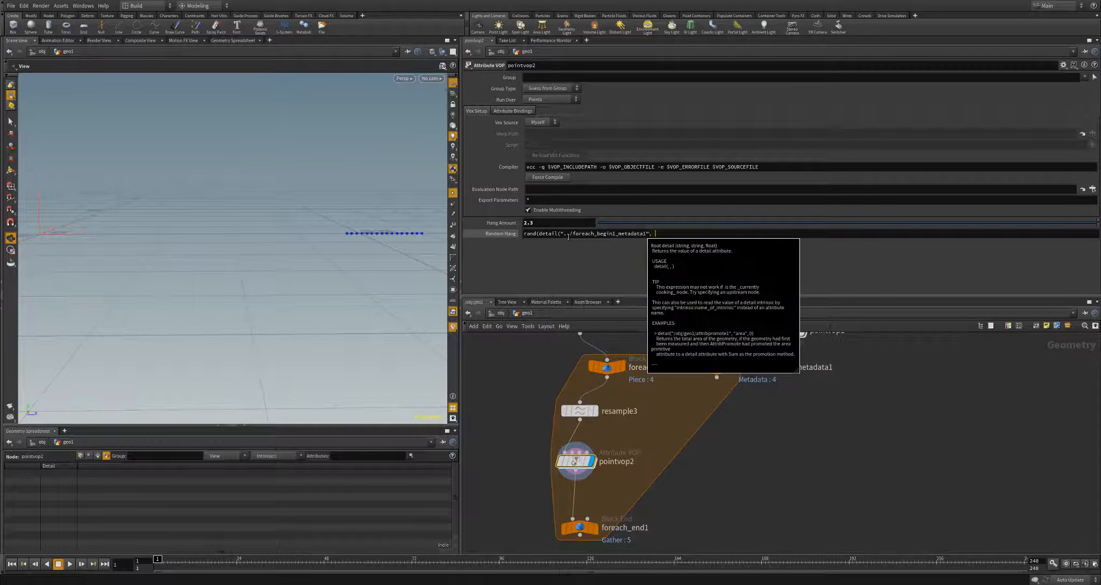
{"action": "type", "text": "\"iteration\","}
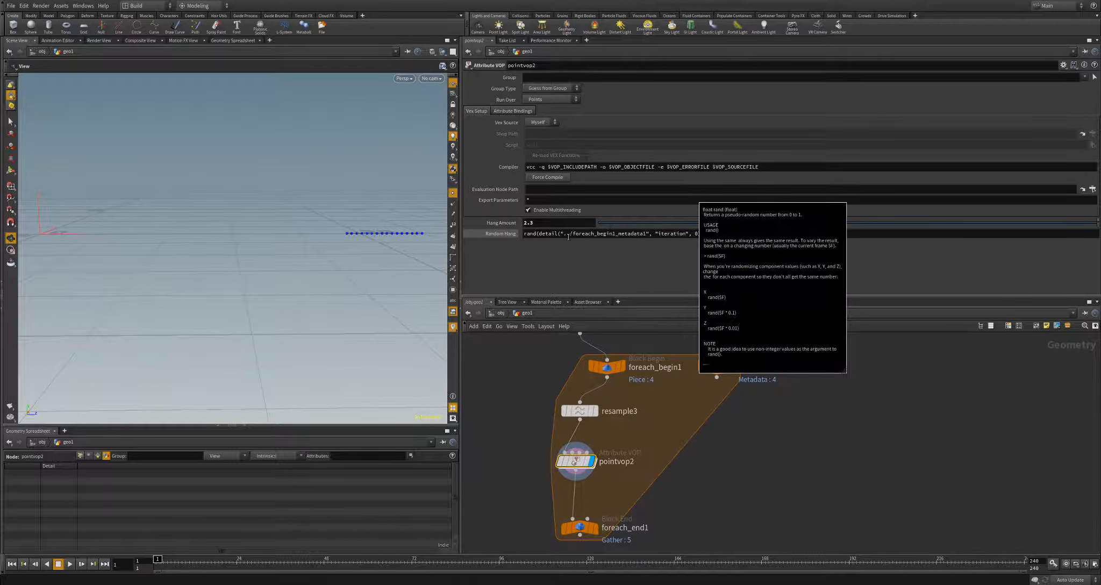
{"action": "type", "text": " 0))"}
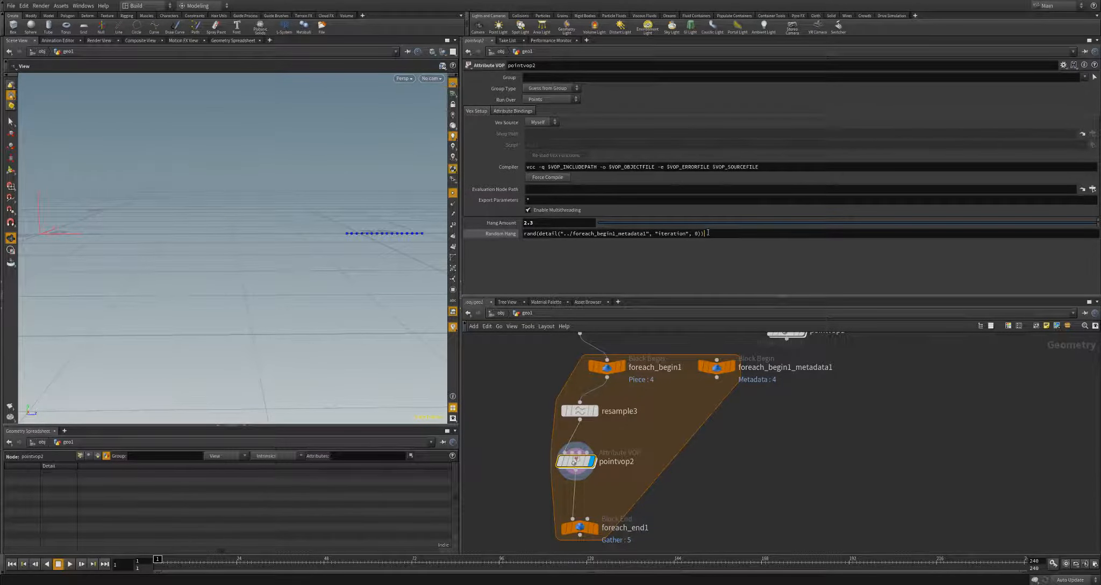
{"action": "key", "text": "Return"}
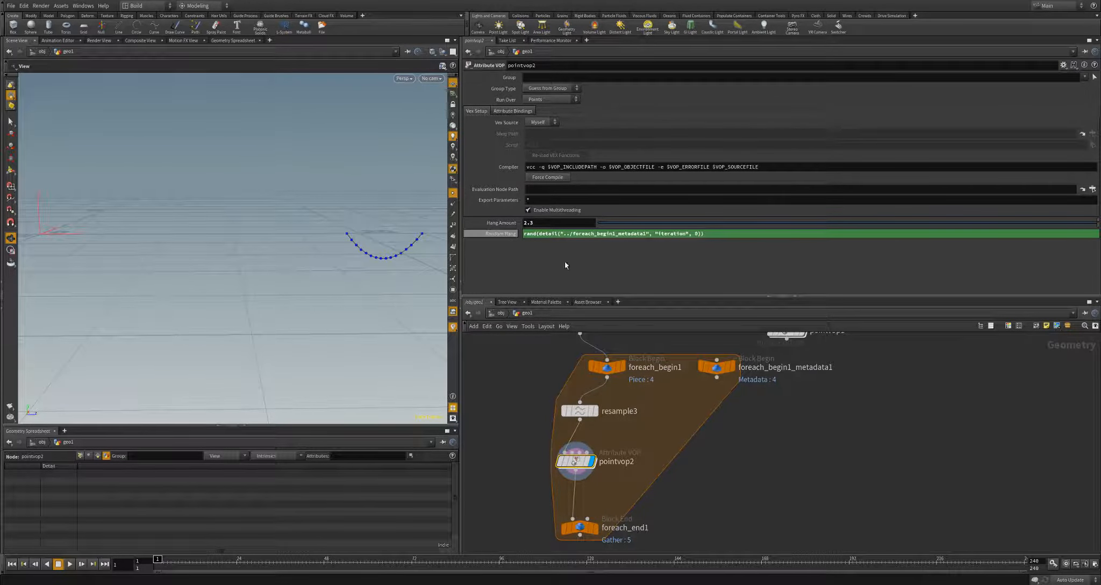
Step: Display the output of foreach_end1 to show all the randomly hanging curve segments
{"action": "left_click", "coordinate": [593, 528]}
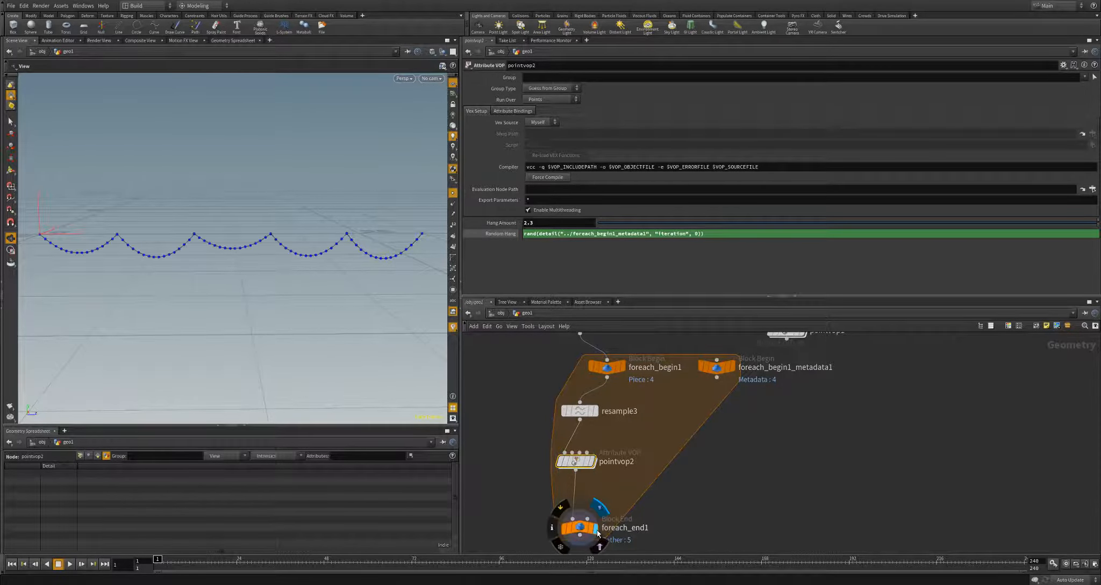
{"action": "left_click", "coordinate": [580, 530]}
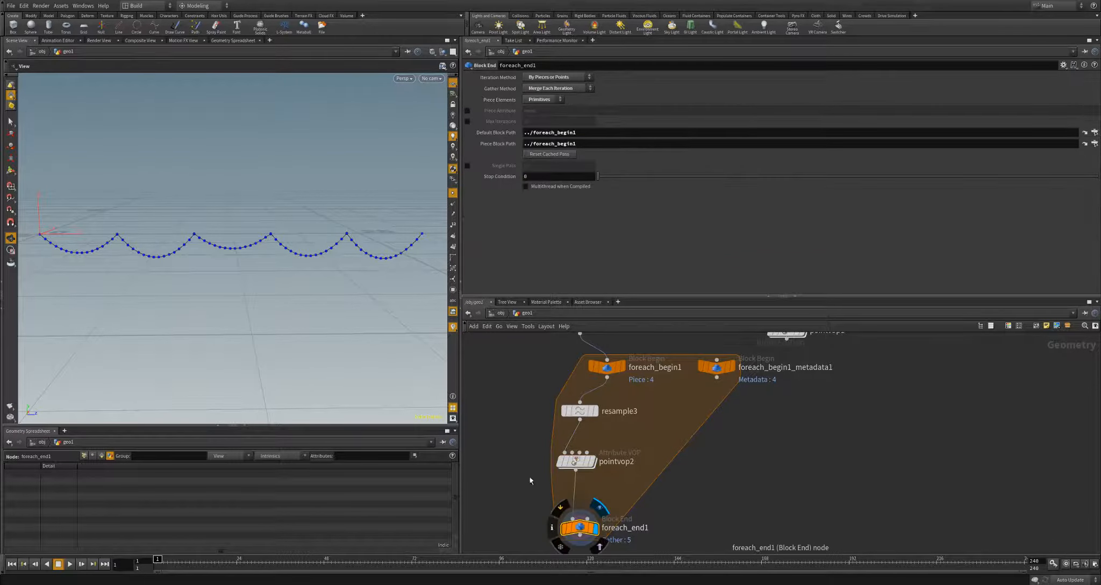
{"action": "left_click_drag", "start_coordinate": [319, 322], "coordinate": [299, 308]}
{"action": "right_click_drag", "start_coordinate": [298, 308], "coordinate": [294, 305]}
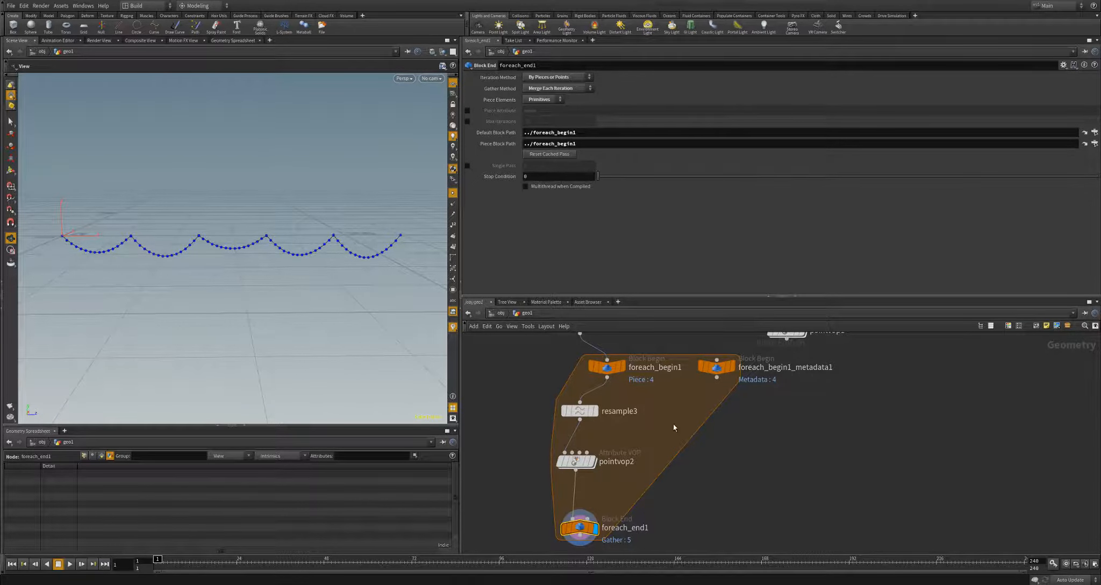
Step: Raise pointvop2's Hang Amount to 8.4 to exaggerate the sag of the curves
{"action": "left_click", "coordinate": [575, 460]}
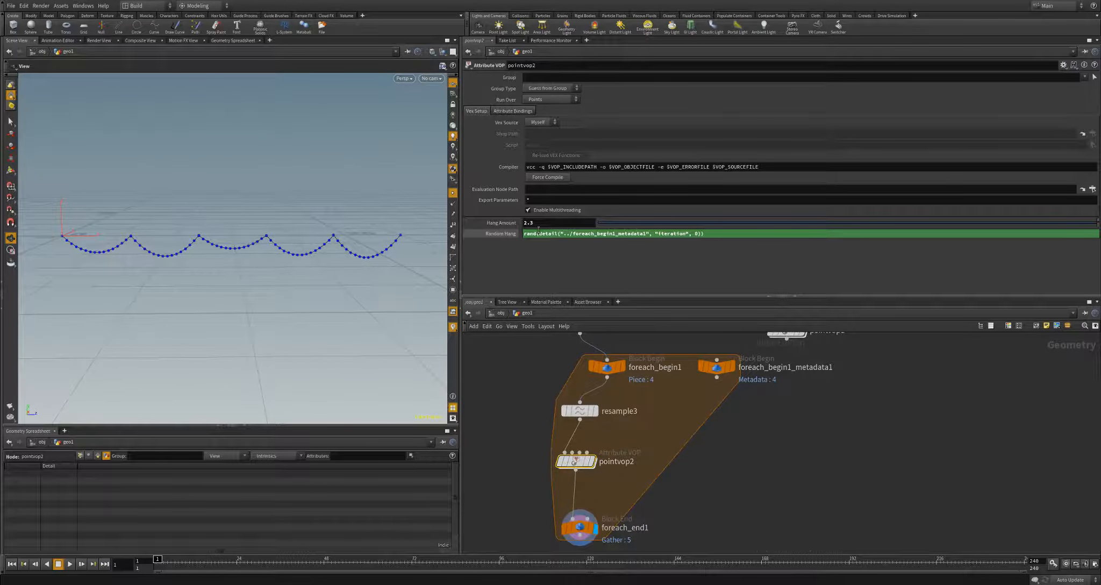
{"action": "middle_click_drag", "start_coordinate": [537, 222], "coordinate": [768, 216]}
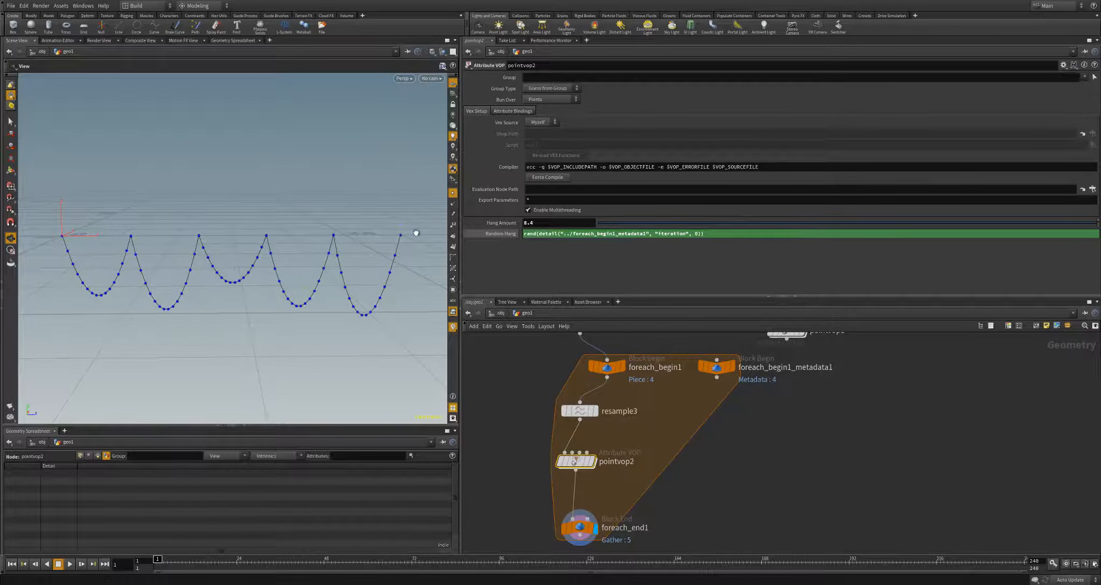
{"action": "right_click_drag", "start_coordinate": [334, 315], "coordinate": [312, 310]}
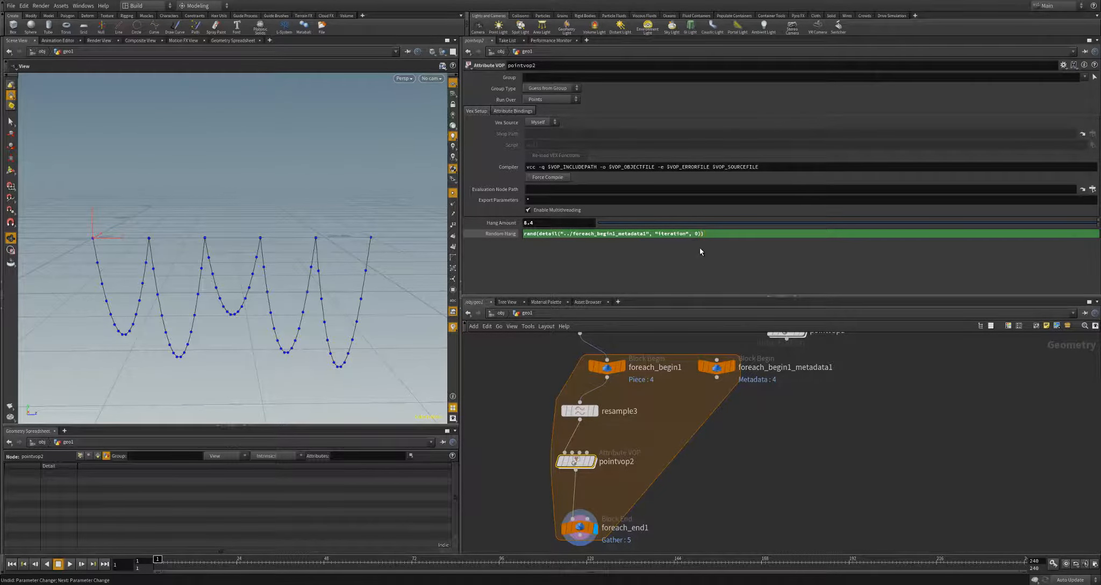
Step: Try multiplying the iteration value inside the Random Hang rand expression by 2, and vary the multiplier to compare random patterns
{"action": "type", "text": "*"}
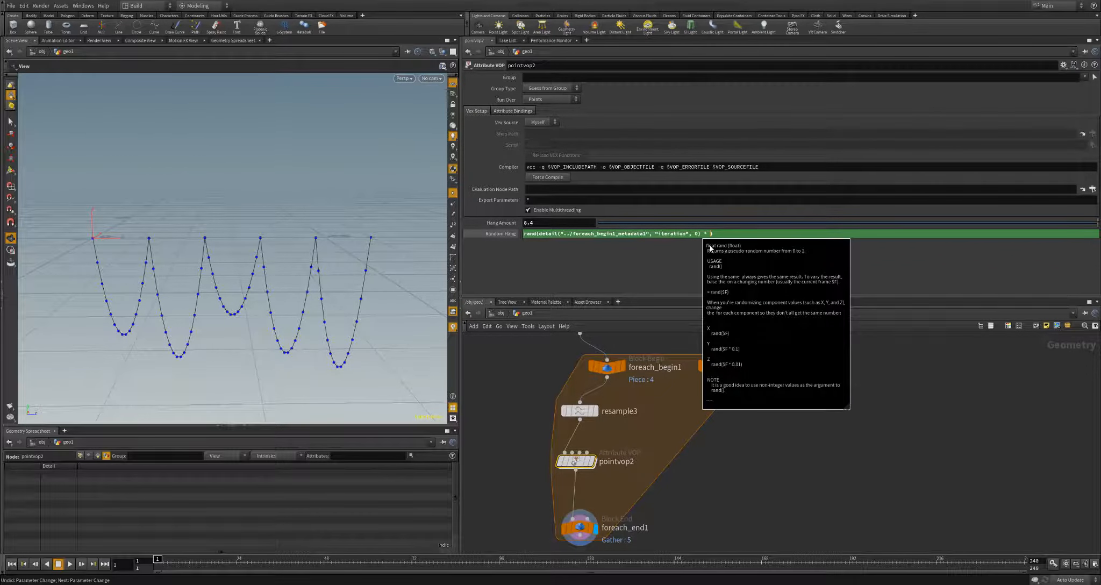
{"action": "type", "text": "5"}
{"action": "key", "text": "Return"}
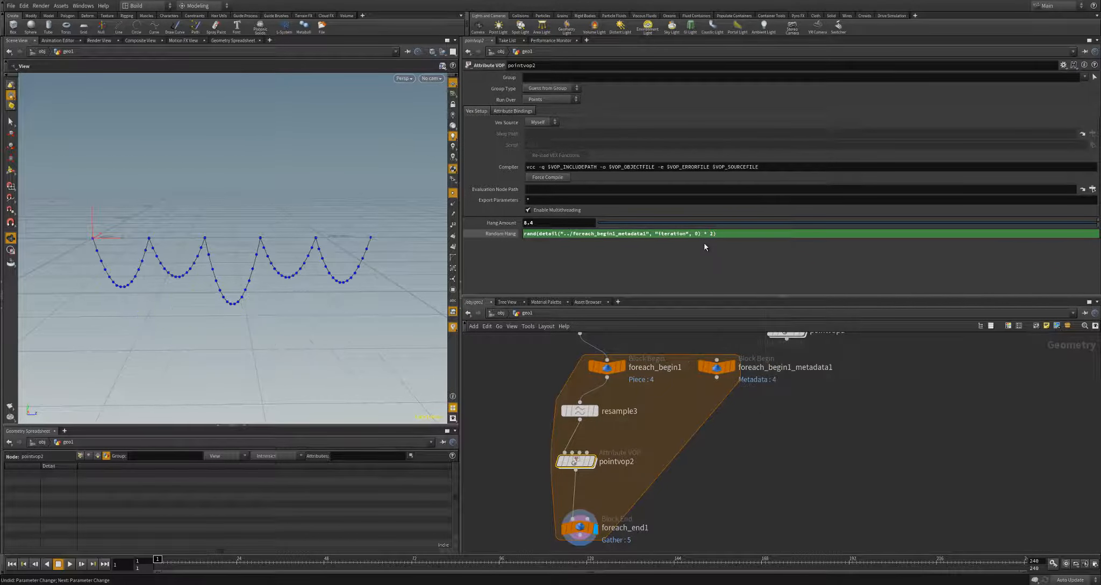
{"action": "mouse_move", "coordinate": [711, 234]}
{"action": "middle_mouse_down"}
{"action": "mouse_move", "coordinate": [757, 237]}
{"action": "mouse_move", "coordinate": [695, 237]}
{"action": "mouse_move", "coordinate": [711, 236]}
{"action": "middle_mouse_up"}
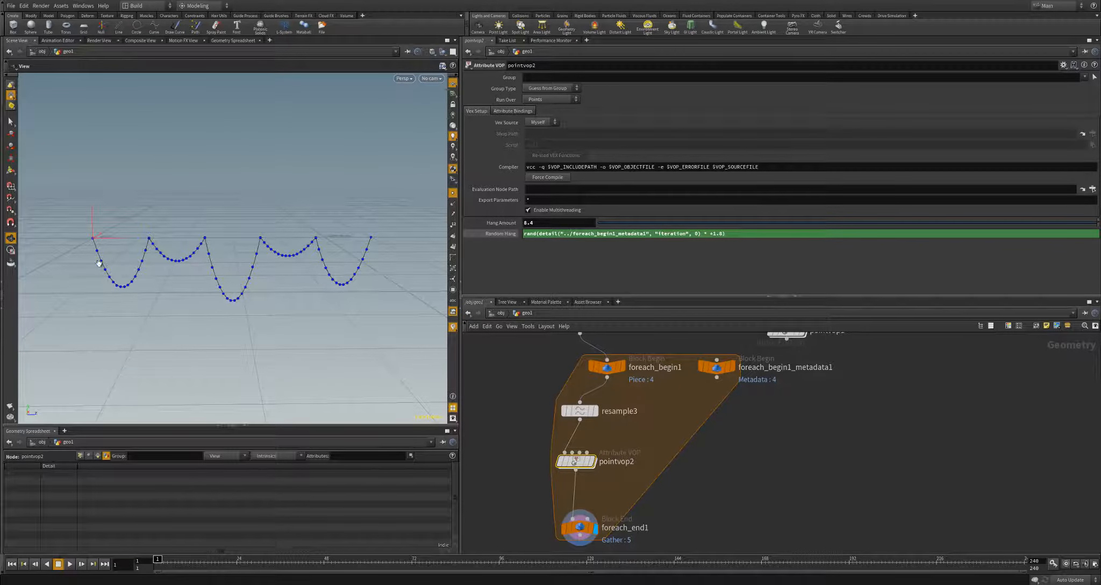
{"action": "middle_click_drag", "start_coordinate": [717, 234], "coordinate": [685, 248]}
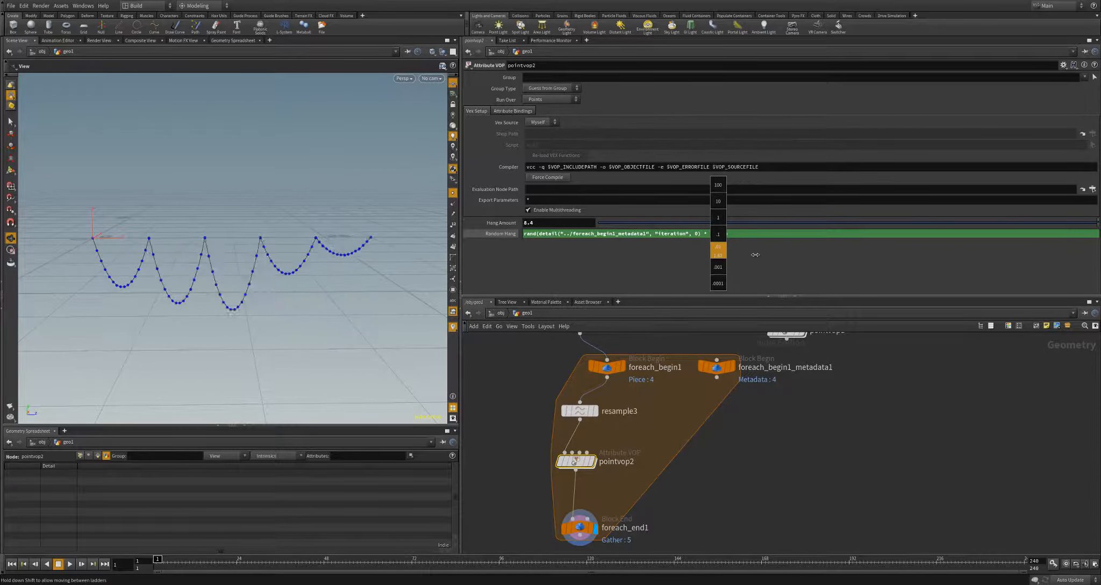
{"action": "middle_click_drag", "start_coordinate": [489, 254], "coordinate": [1015, 213]}
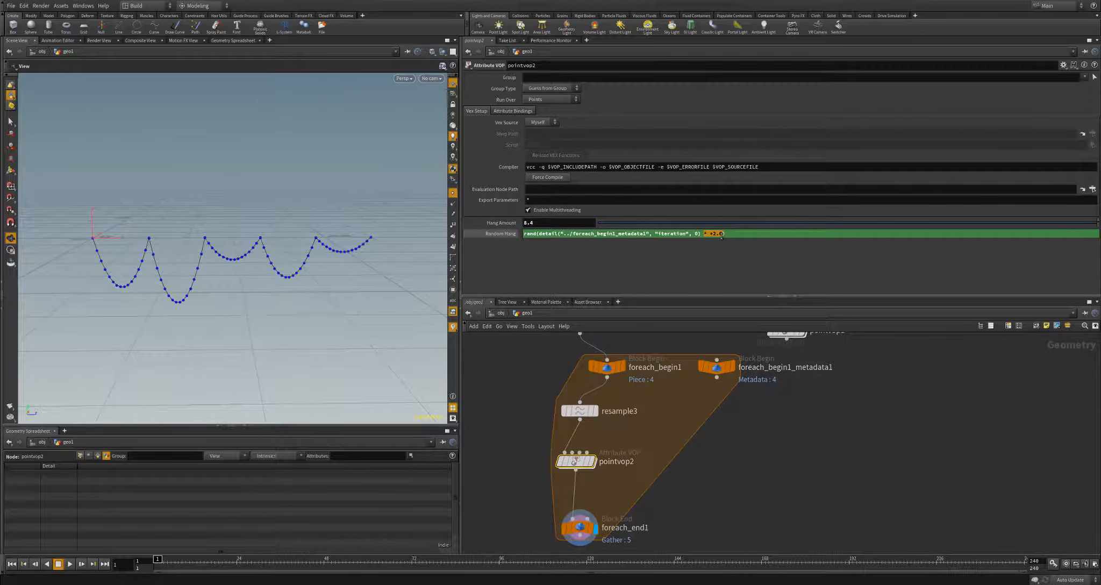
Step: Replace the multiplier in the Random Hang expression with an added seed offset of 2.16, and set Hang Amount to 10.9759
{"action": "type", "text": "+ 1"}
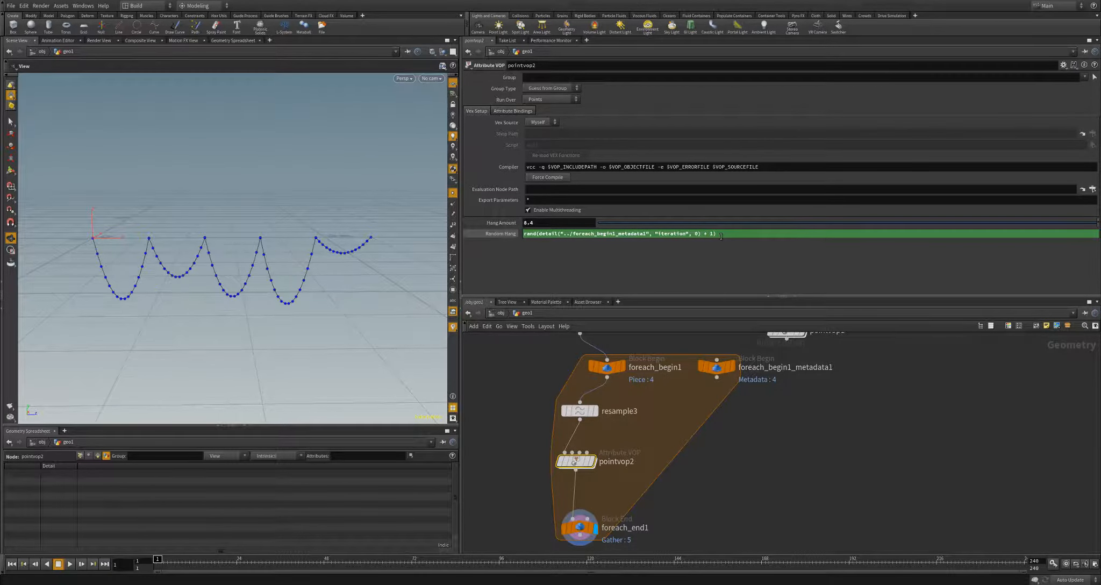
{"action": "mouse_move", "coordinate": [712, 234]}
{"action": "middle_mouse_down"}
{"action": "mouse_move", "coordinate": [777, 226]}
{"action": "mouse_move", "coordinate": [699, 233]}
{"action": "mouse_move", "coordinate": [715, 233]}
{"action": "middle_mouse_up"}
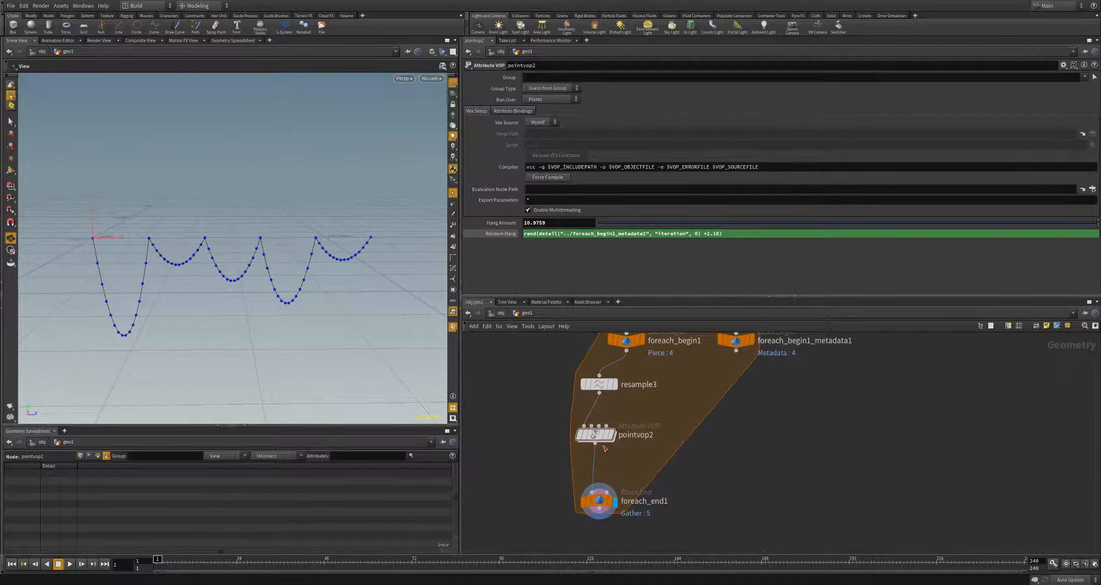
Step: Tidy the loop's node layout by aligning foreach_begin1 under carve1 and foreach_end1 under pointvop2
{"action": "scroll", "coordinate": [733, 414], "scroll_direction": "down", "scroll_amount": 2}
{"action": "middle_click_drag", "start_coordinate": [734, 414], "coordinate": [689, 460]}
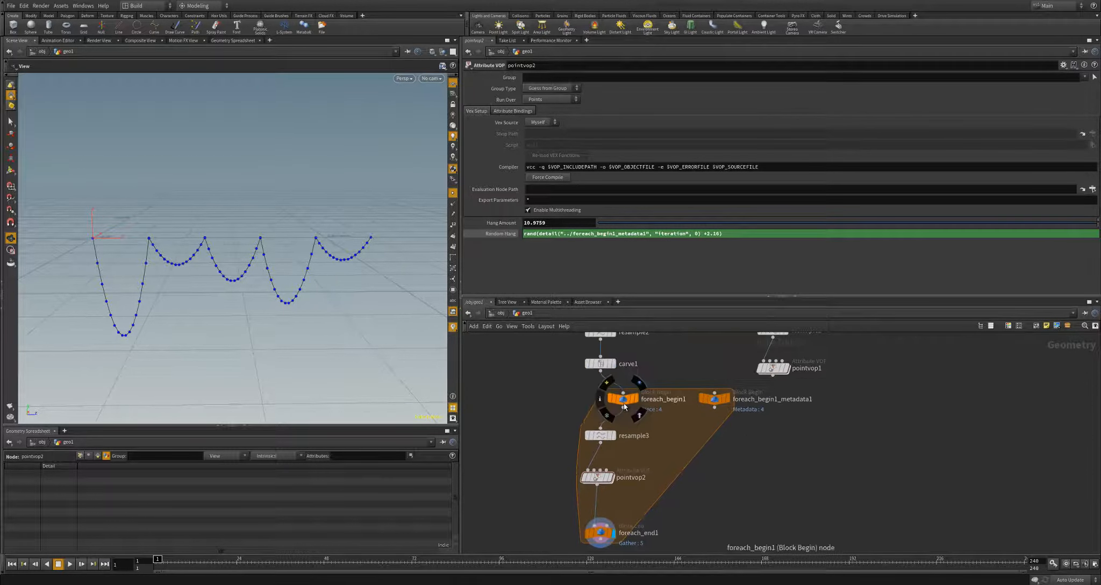
{"action": "left_click_drag", "start_coordinate": [602, 534], "coordinate": [599, 534]}
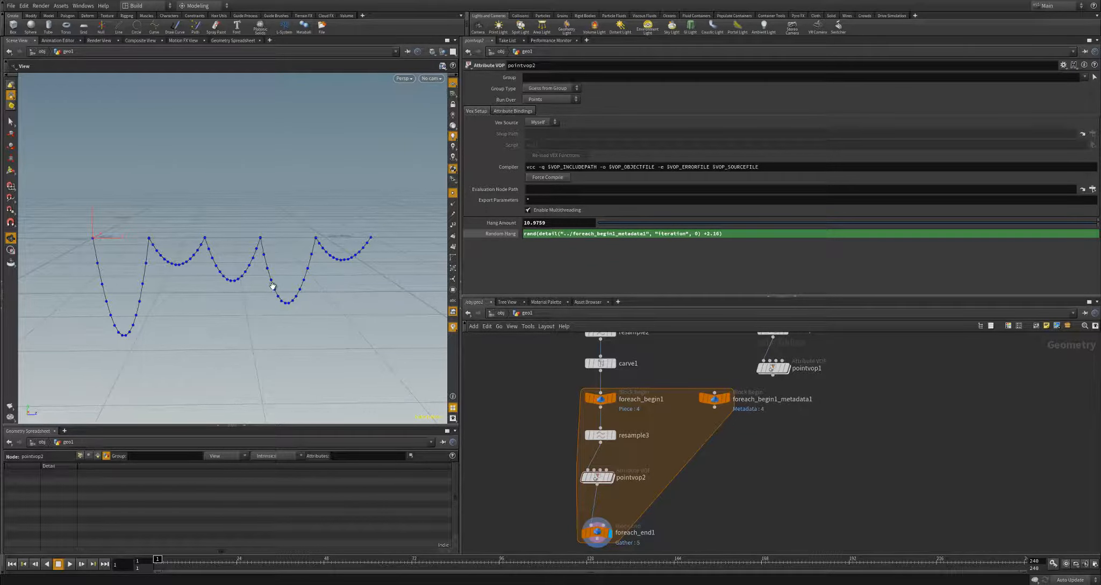
Step: Add a Join node to the output of foreach_end1 and place it directly below that node
{"action": "scroll", "coordinate": [268, 273], "scroll_direction": "up", "scroll_amount": 3}
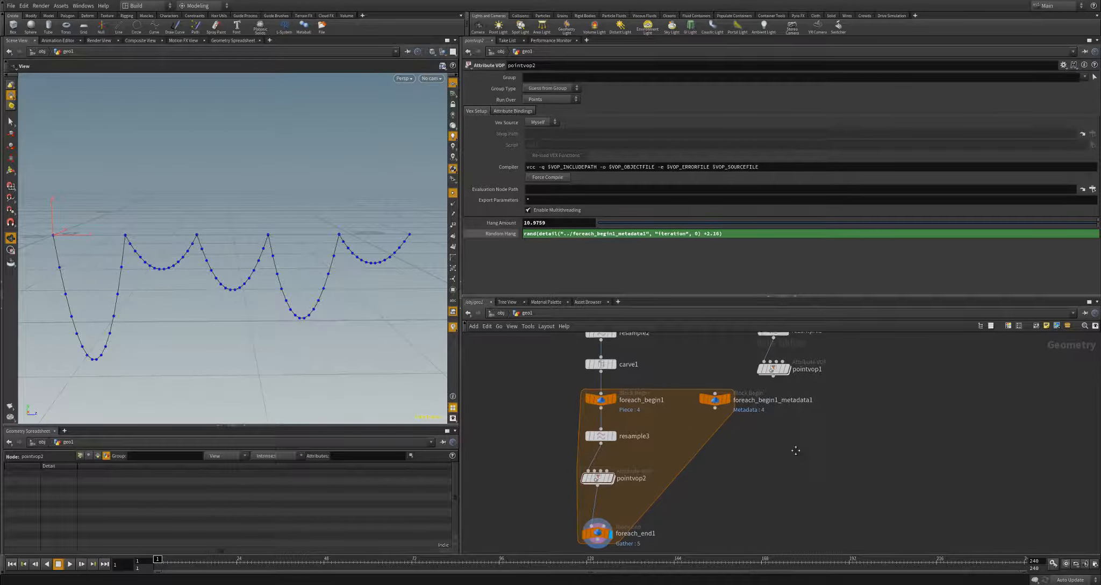
{"action": "scroll", "coordinate": [774, 398], "scroll_direction": "down", "scroll_amount": 3}
{"action": "left_click", "coordinate": [600, 404]}
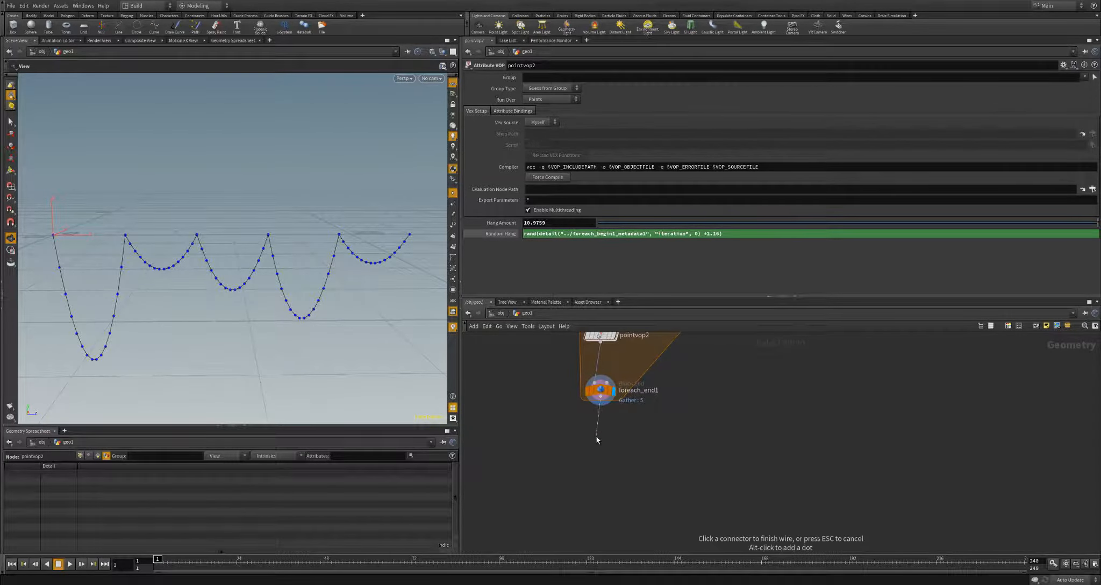
{"action": "key", "text": "Escape"}
{"action": "key", "text": "Tab"}
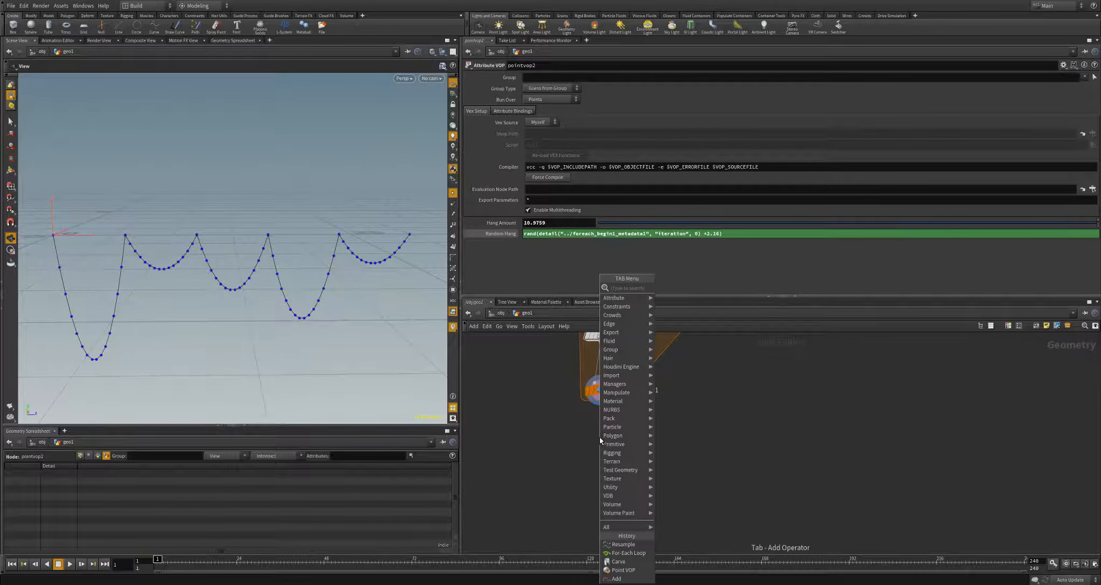
{"action": "type", "text": "join"}
{"action": "key", "text": "Return"}
{"action": "left_click", "coordinate": [601, 439]}
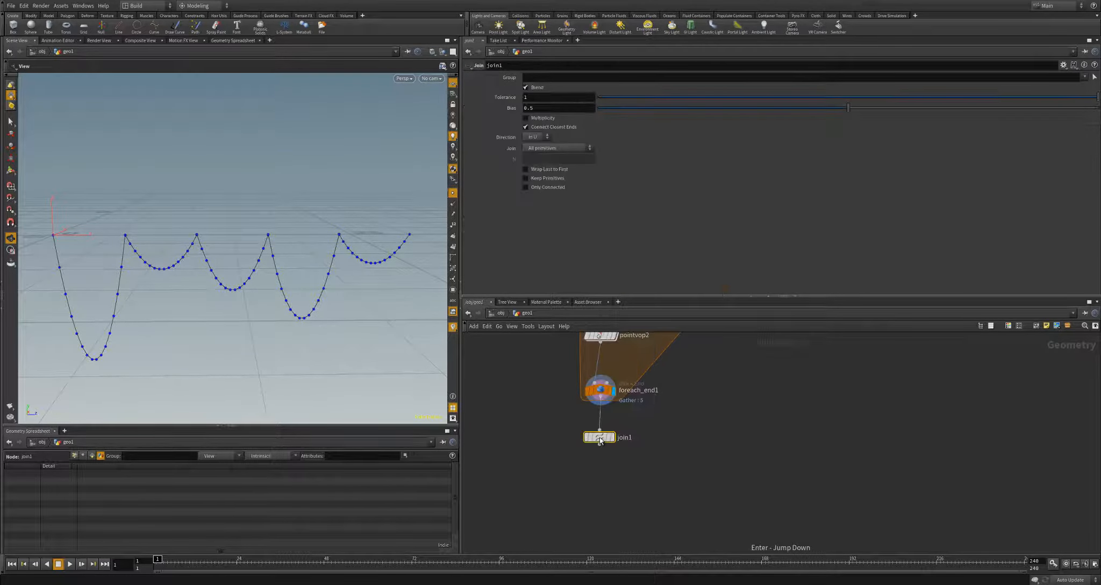
{"action": "left_click_drag", "start_coordinate": [601, 440], "coordinate": [601, 454]}
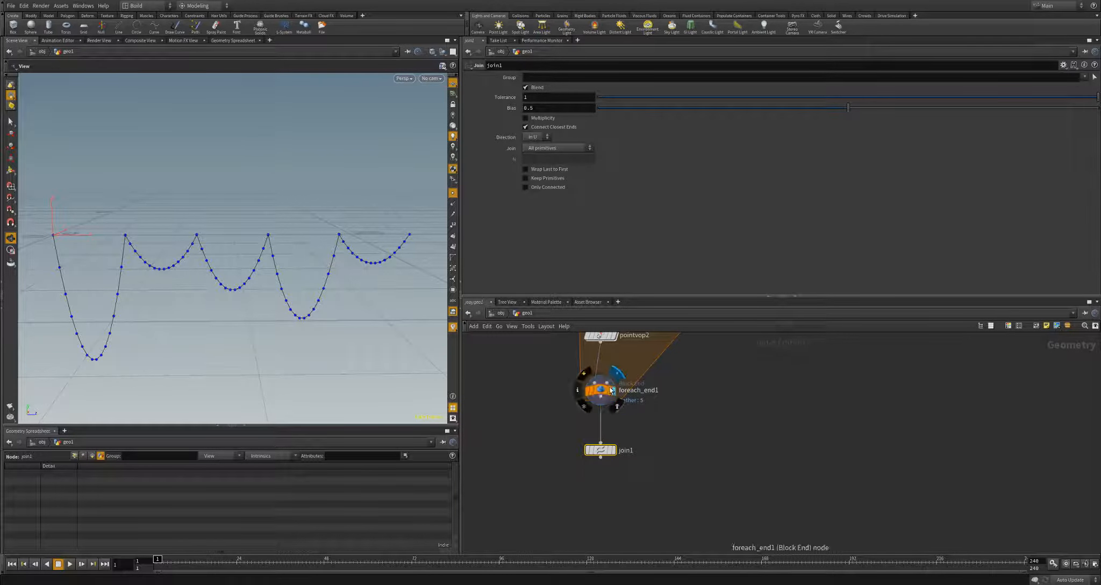
Step: Compare the point and primitive information of join1 with that of foreach_end1
{"action": "left_click", "coordinate": [600, 397]}
{"action": "middle_click", "coordinate": [601, 397]}
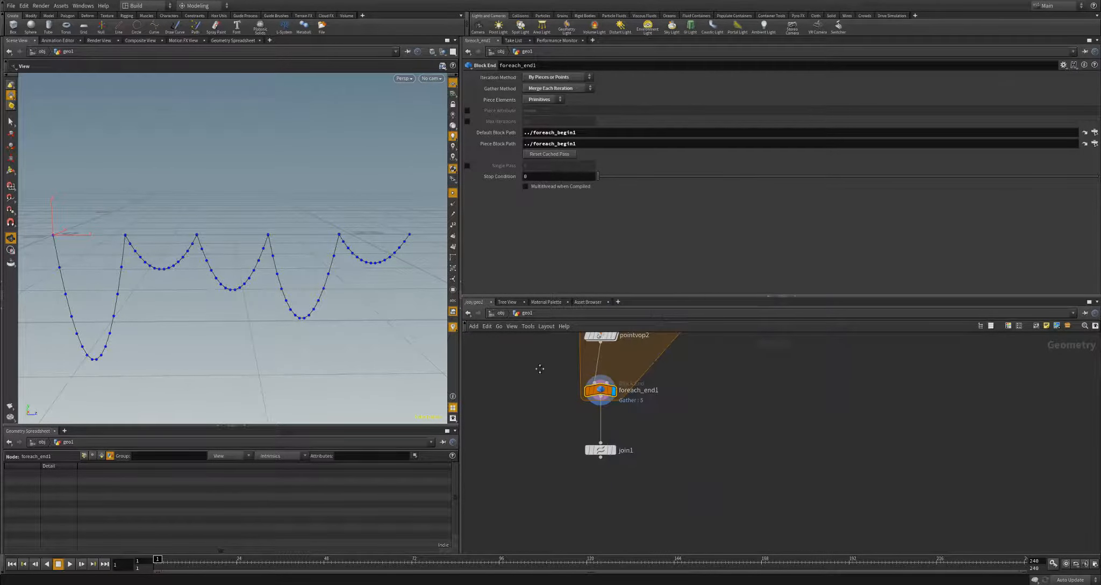
{"action": "middle_click_drag", "start_coordinate": [538, 369], "coordinate": [534, 464]}
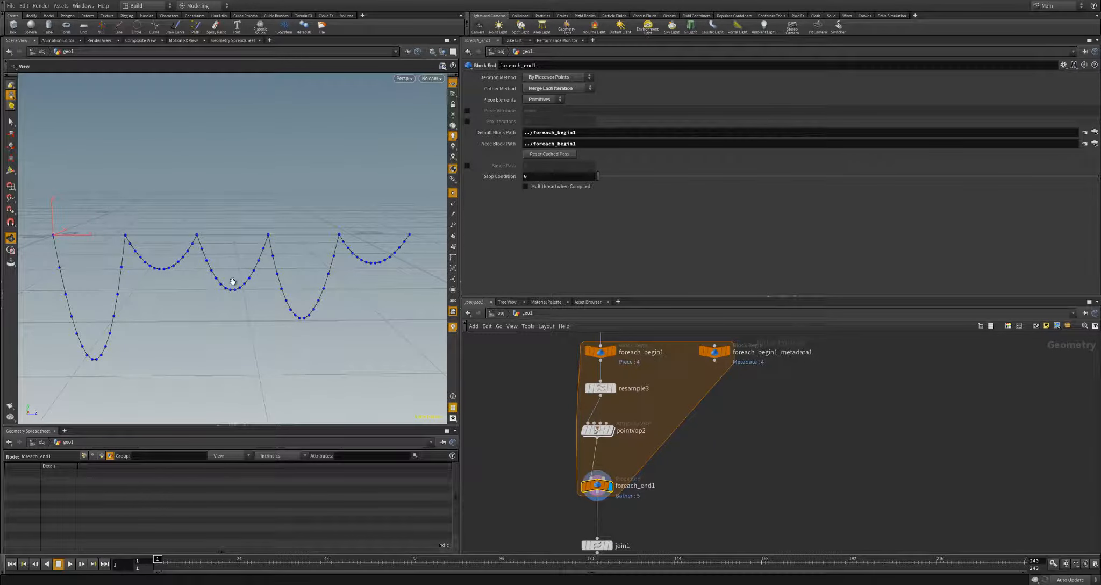
{"action": "middle_click_drag", "start_coordinate": [737, 495], "coordinate": [735, 404]}
{"action": "left_click", "coordinate": [609, 455]}
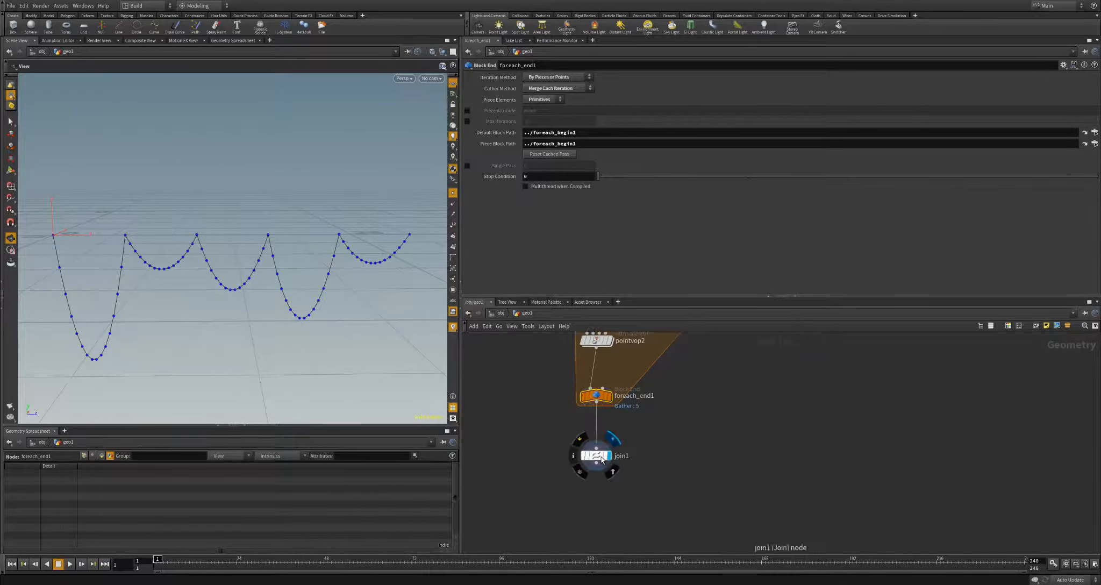
{"action": "left_click", "coordinate": [596, 456]}
{"action": "middle_click", "coordinate": [596, 456]}
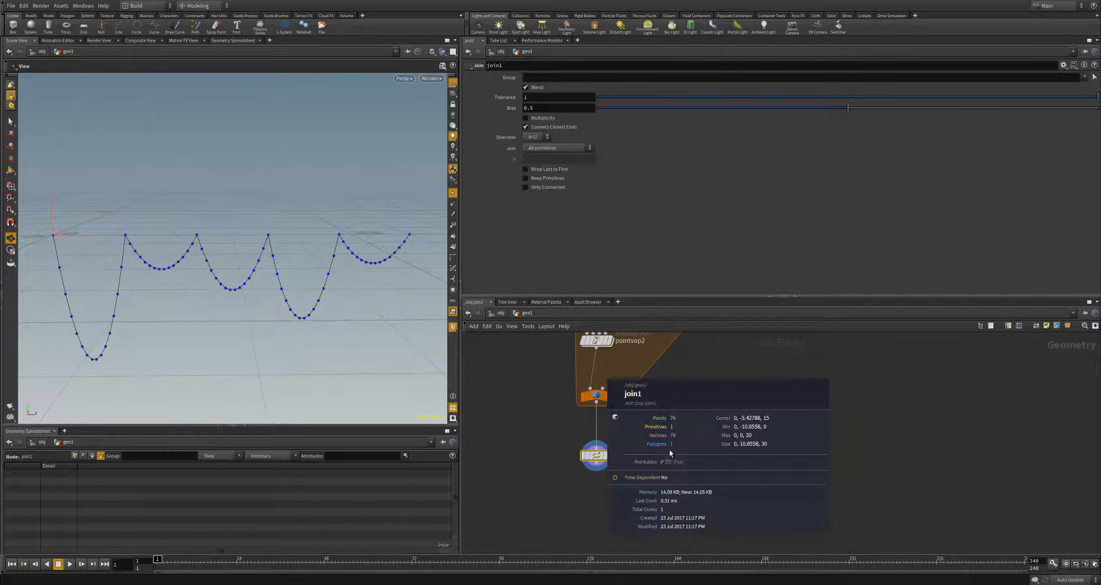
{"action": "middle_click_drag", "start_coordinate": [605, 398], "coordinate": [606, 427]}
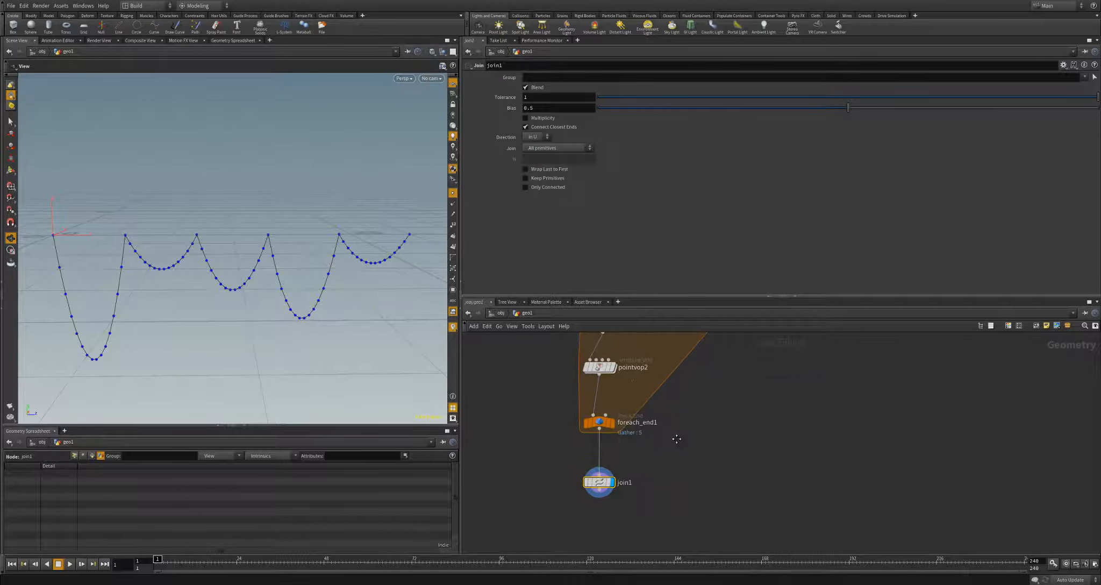
{"action": "left_click", "coordinate": [606, 427]}
{"action": "middle_click", "coordinate": [603, 426]}
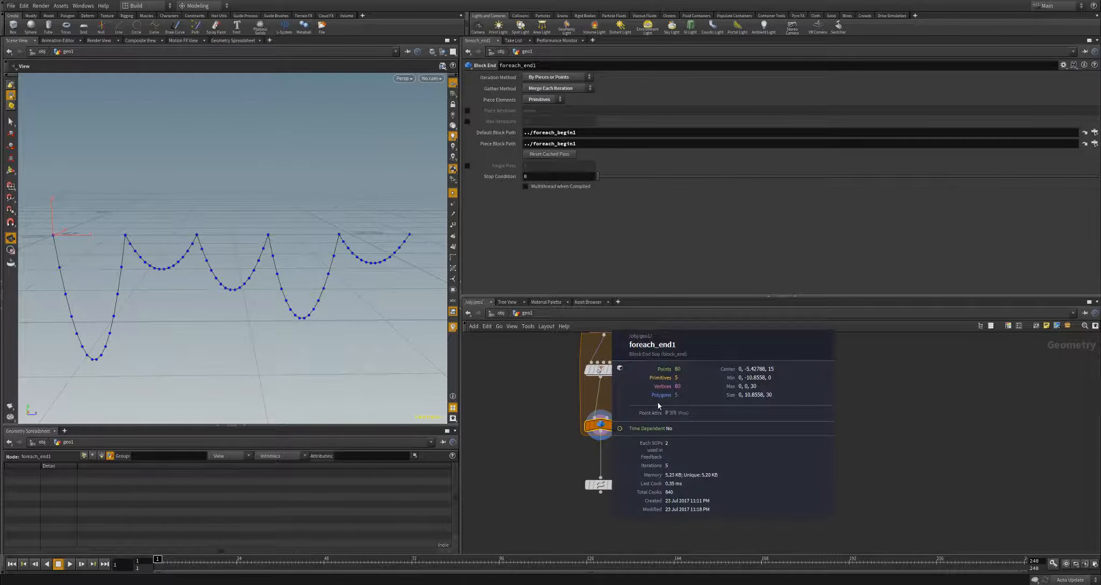
Step: Show the point numbers along join1's curve to check their order, and hide them again
{"action": "left_click", "coordinate": [599, 485]}
{"action": "left_click", "coordinate": [453, 225]}
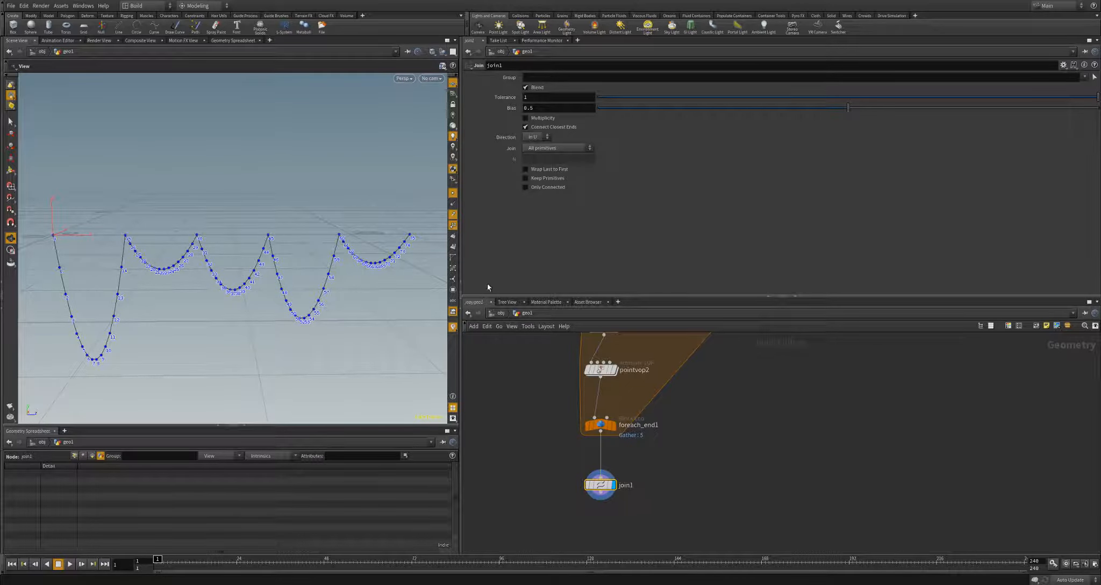
{"action": "left_click", "coordinate": [452, 228]}
Step: Branch a Delete node off join1's output, place it beside the main chain and display it
{"action": "middle_click_drag", "start_coordinate": [700, 482], "coordinate": [654, 440]}
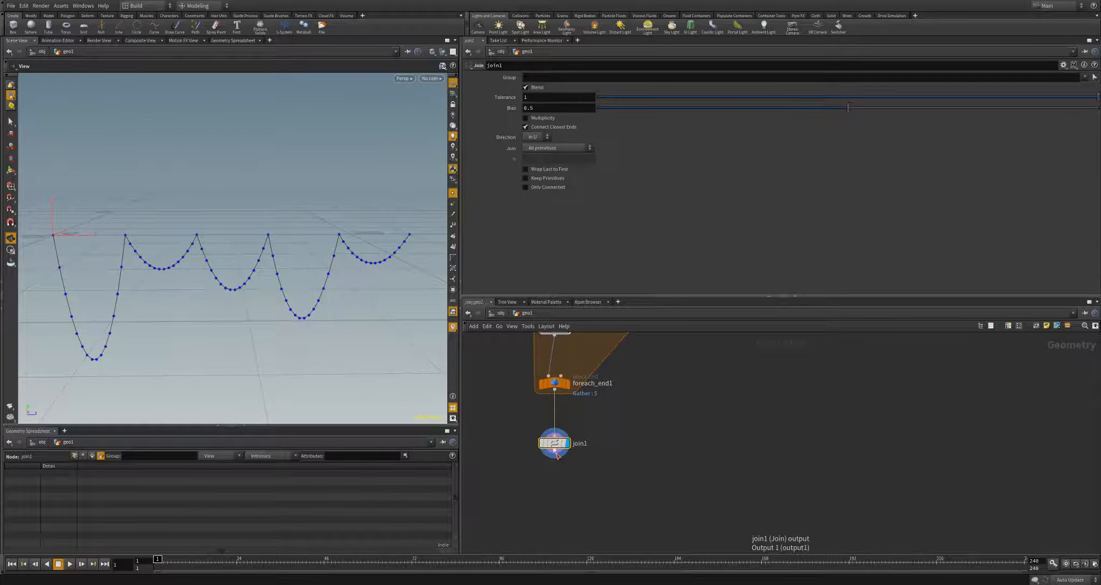
{"action": "left_click_drag", "start_coordinate": [163, 288], "coordinate": [189, 254]}
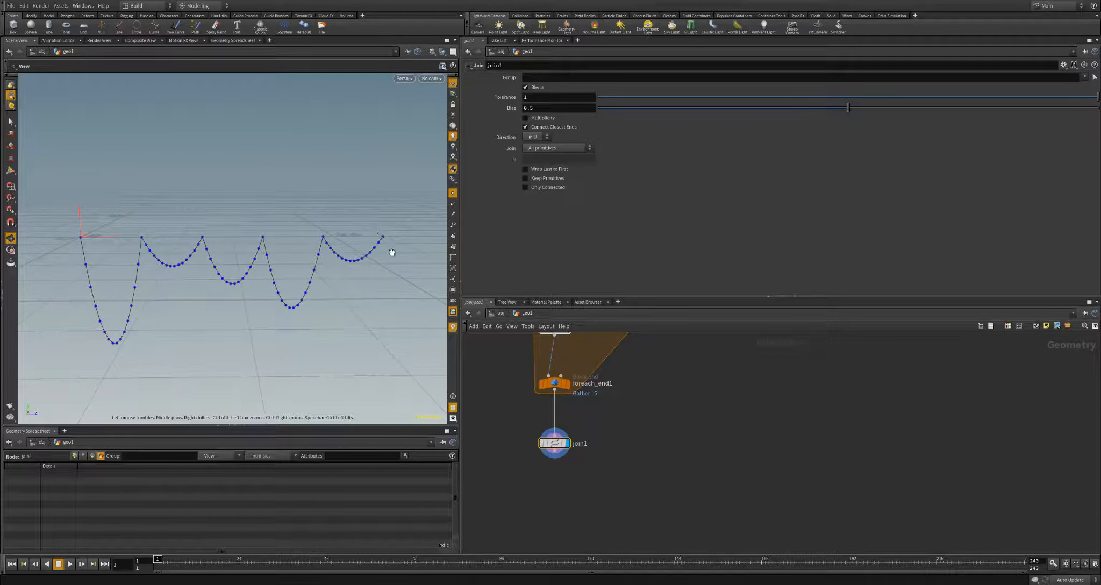
{"action": "left_click_drag", "start_coordinate": [388, 251], "coordinate": [301, 290]}
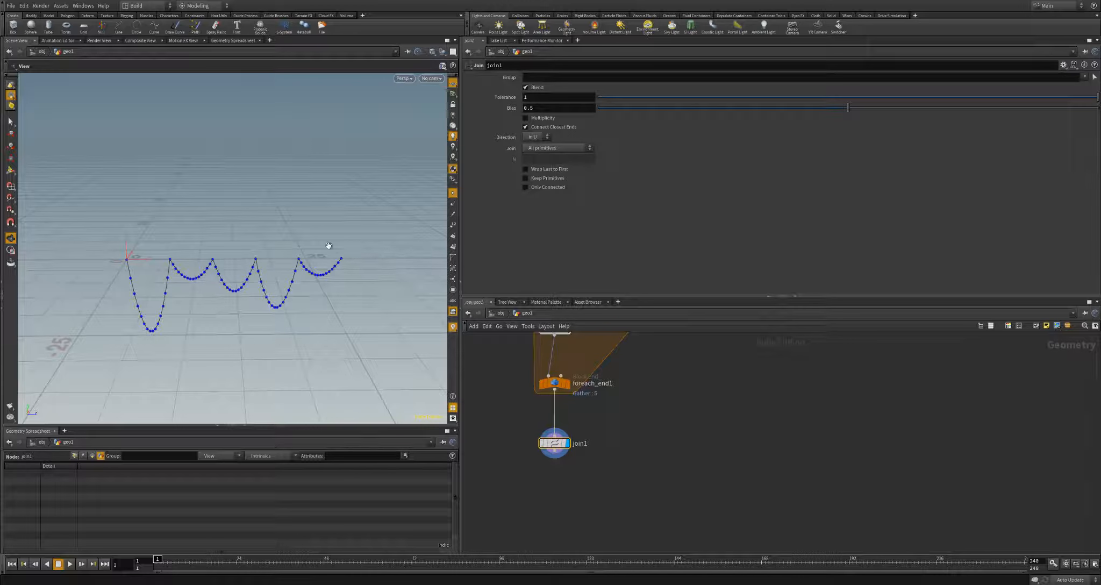
{"action": "left_click_drag", "start_coordinate": [555, 458], "coordinate": [678, 476]}
{"action": "type", "text": "delete"}
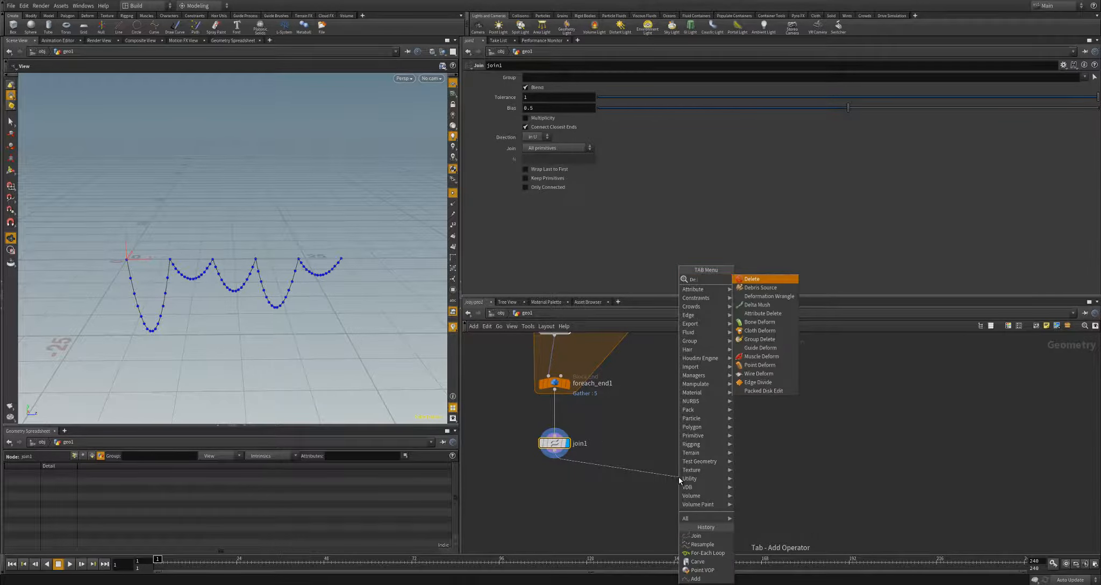
{"action": "key", "text": "Return"}
{"action": "left_click", "coordinate": [695, 461]}
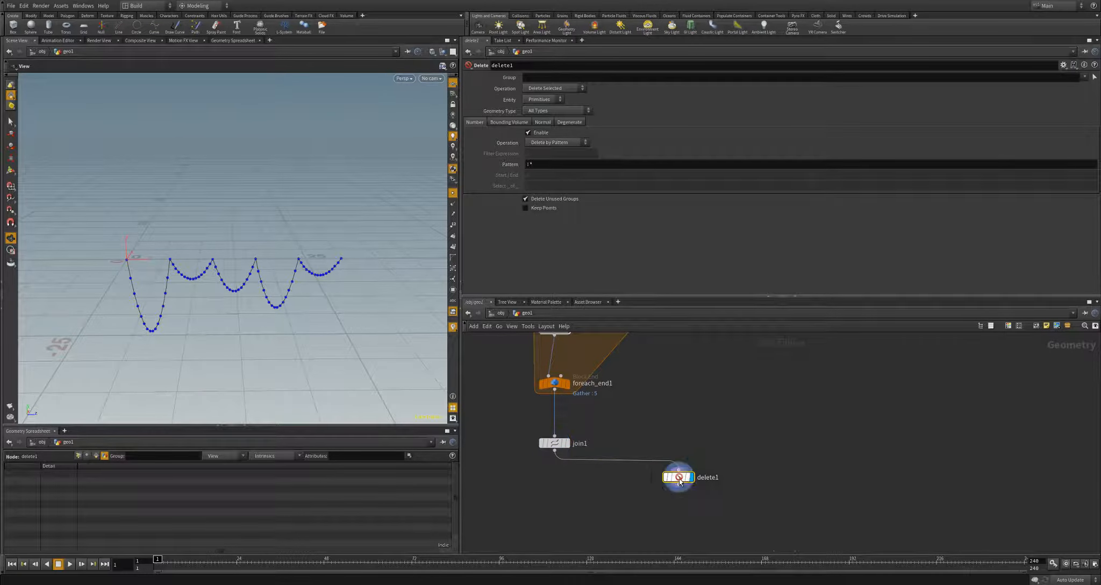
Step: Set delete1 to the pattern 0 $N with the Points entity and Delete Non-Selected, keeping only the curve's end points
{"action": "left_click_drag", "start_coordinate": [539, 165], "coordinate": [514, 175]}
{"action": "type", "text": "0 $N"}
{"action": "key", "text": "Return"}
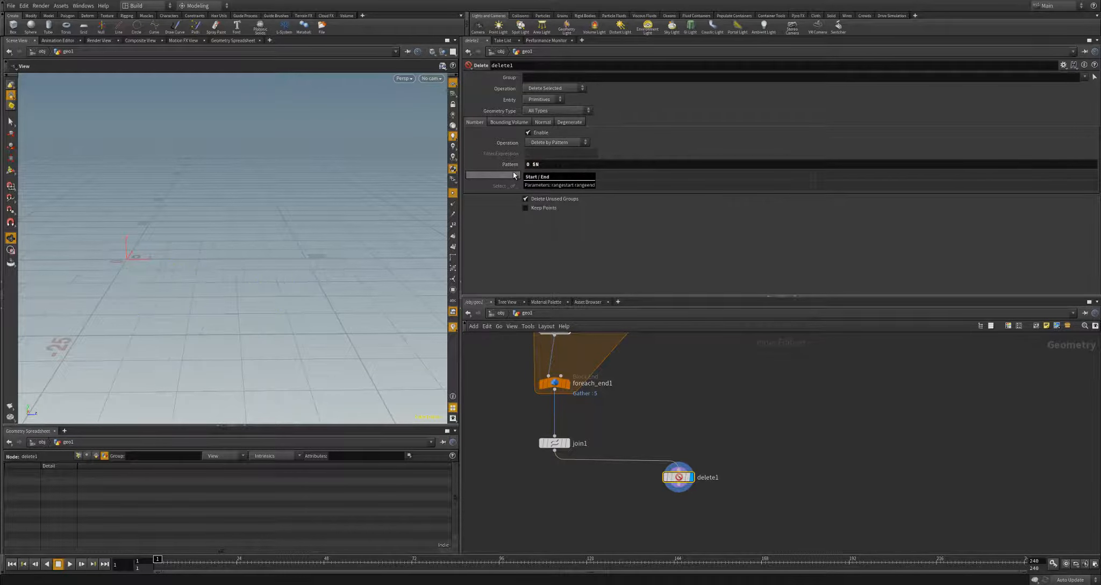
{"action": "left_click", "coordinate": [543, 99]}
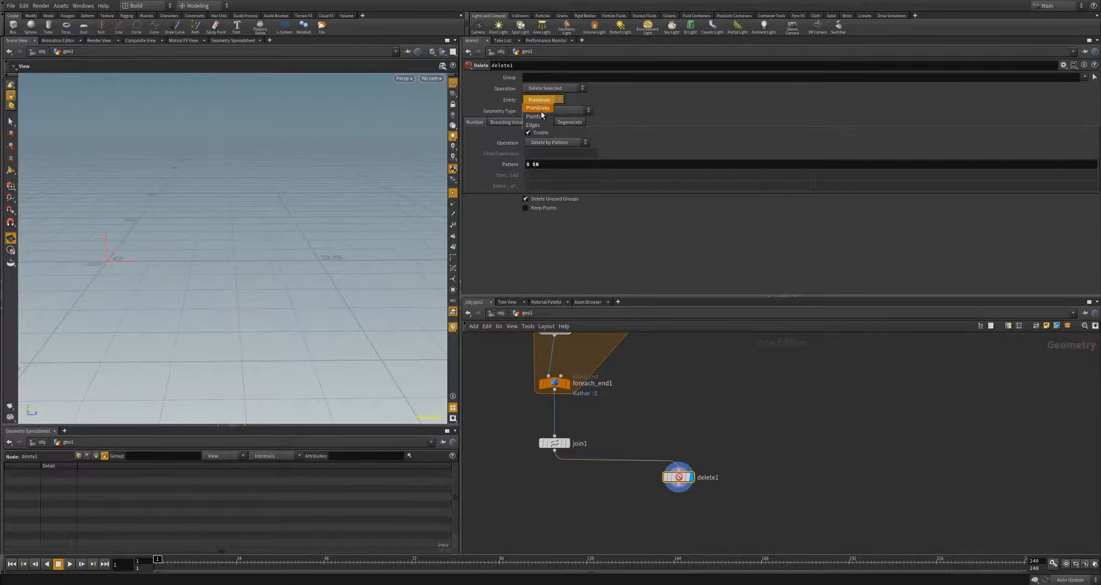
{"action": "left_click", "coordinate": [541, 111]}
{"action": "mouse_move", "coordinate": [386, 329]}
{"action": "left_mouse_down"}
{"action": "mouse_move", "coordinate": [403, 325]}
{"action": "mouse_move", "coordinate": [398, 317]}
{"action": "left_mouse_up"}
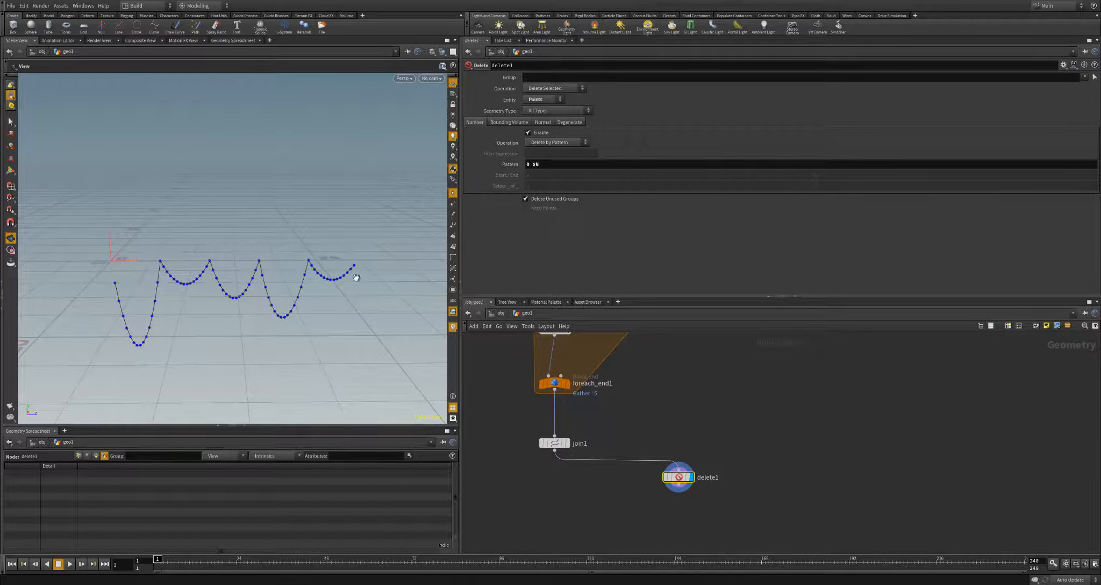
{"action": "left_click", "coordinate": [553, 88]}
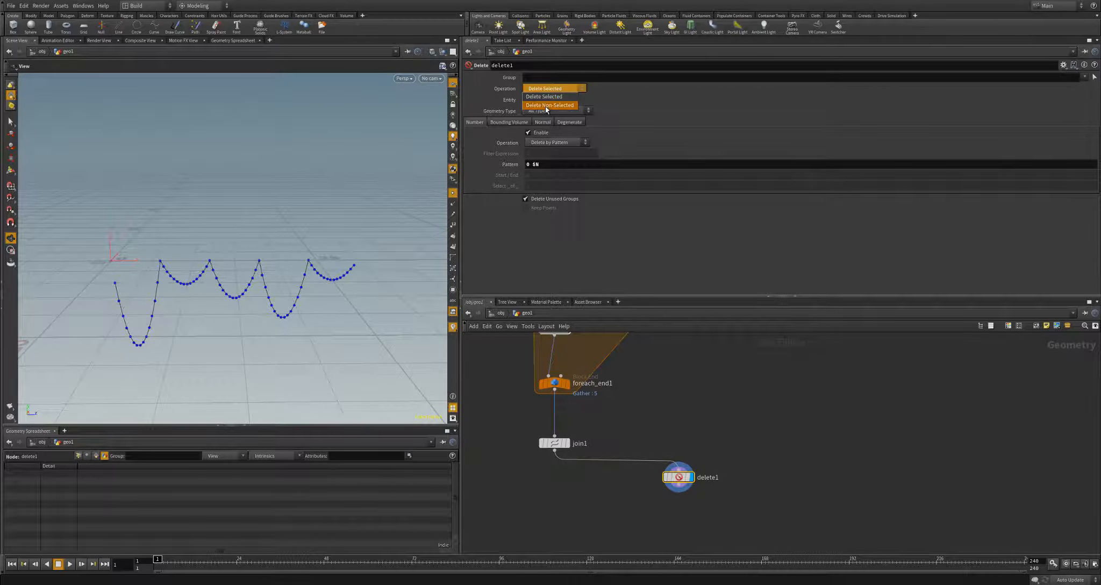
{"action": "left_click", "coordinate": [548, 98]}
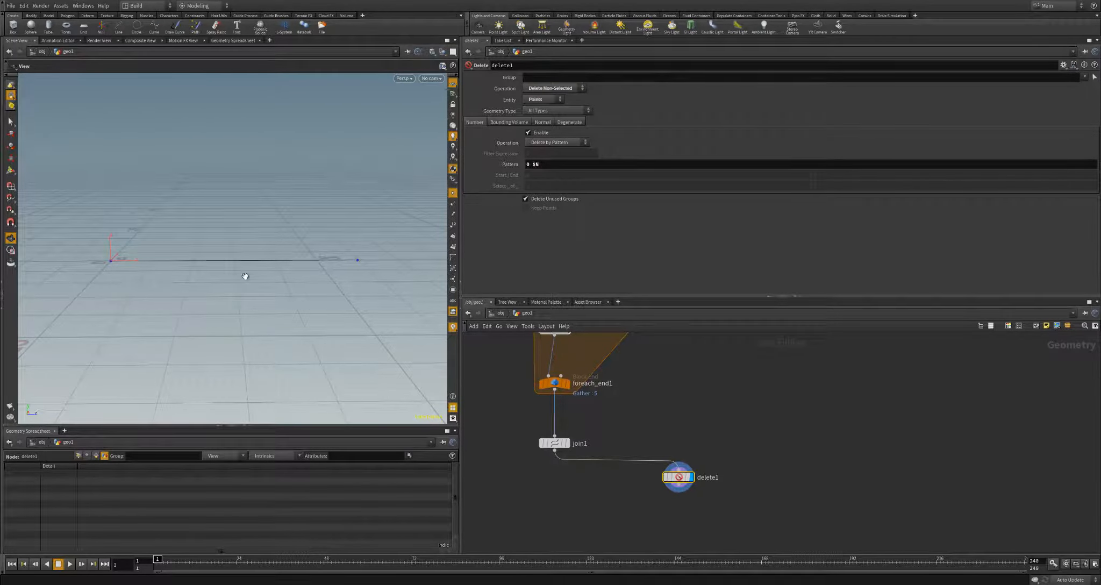
Step: Examine delete1's point attributes in the geometry spreadsheet
{"action": "middle_click_drag", "start_coordinate": [783, 506], "coordinate": [780, 448]}
{"action": "scroll", "coordinate": [725, 443], "scroll_direction": "up", "scroll_amount": 2}
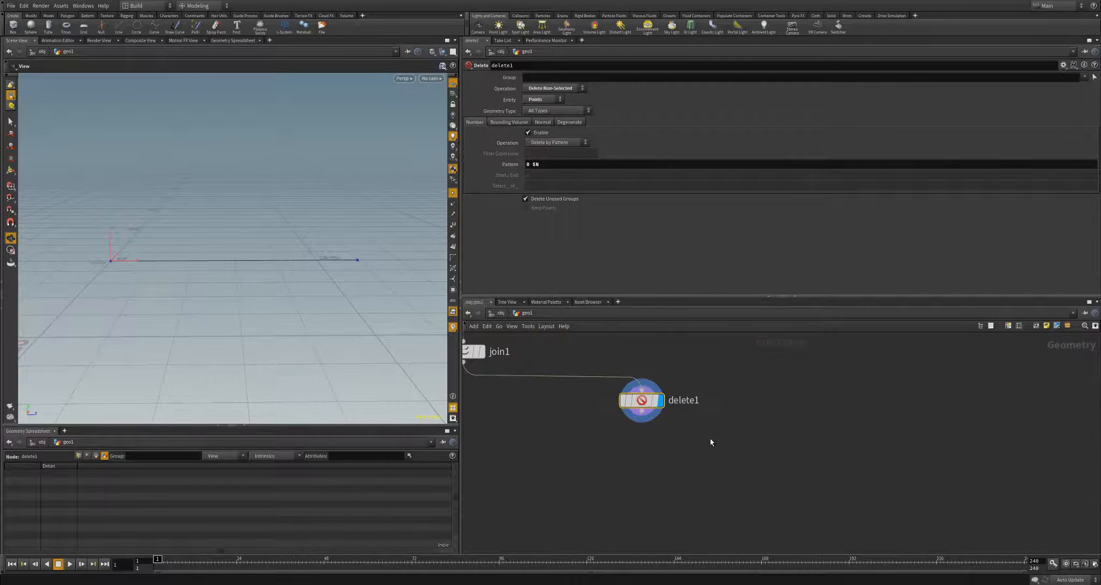
{"action": "middle_click_drag", "start_coordinate": [635, 449], "coordinate": [663, 454]}
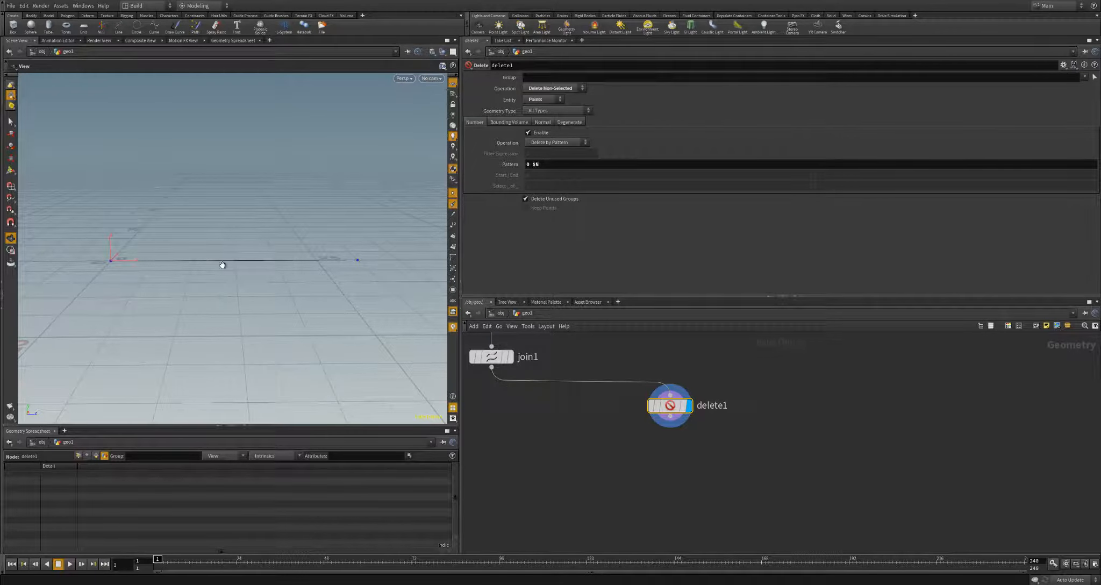
{"action": "left_click", "coordinate": [79, 456]}
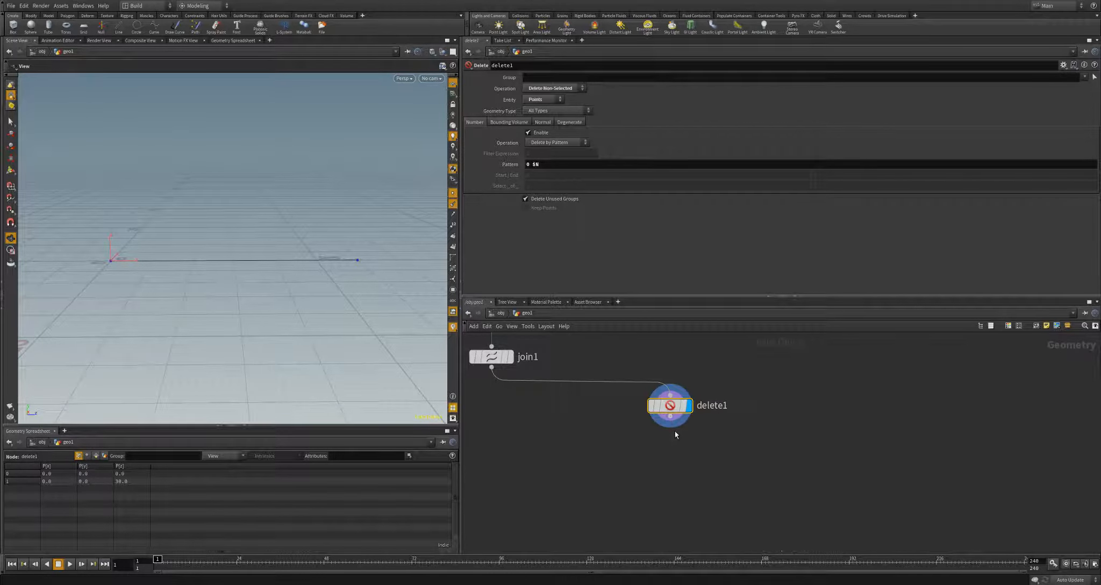
Step: Add a Point (Attribute Expression) node to delete1's output and display it
{"action": "scroll", "coordinate": [669, 420], "scroll_direction": "up", "scroll_amount": 2}
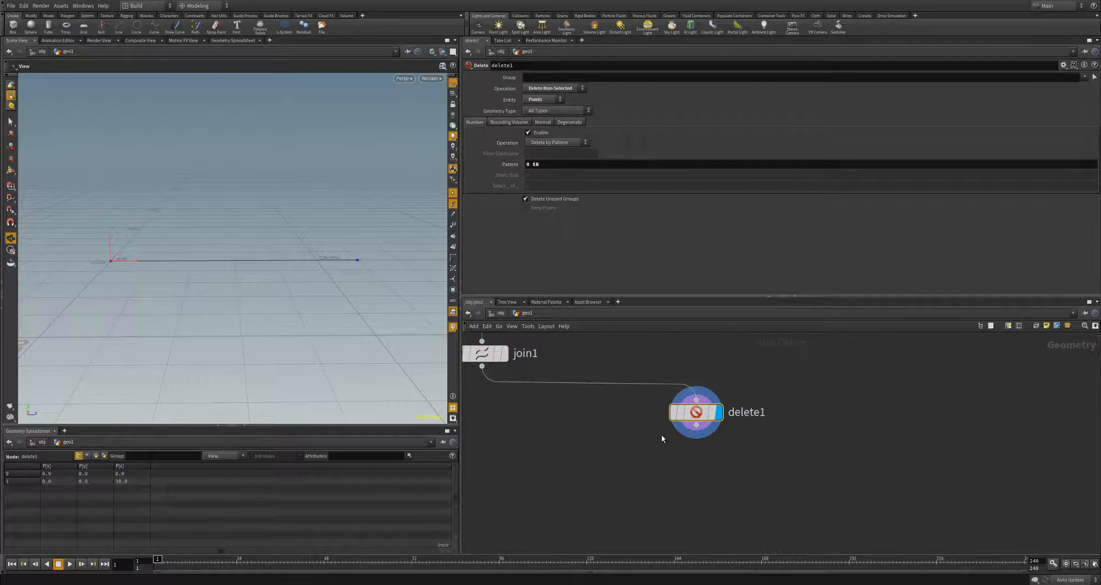
{"action": "middle_click_drag", "start_coordinate": [688, 454], "coordinate": [673, 447]}
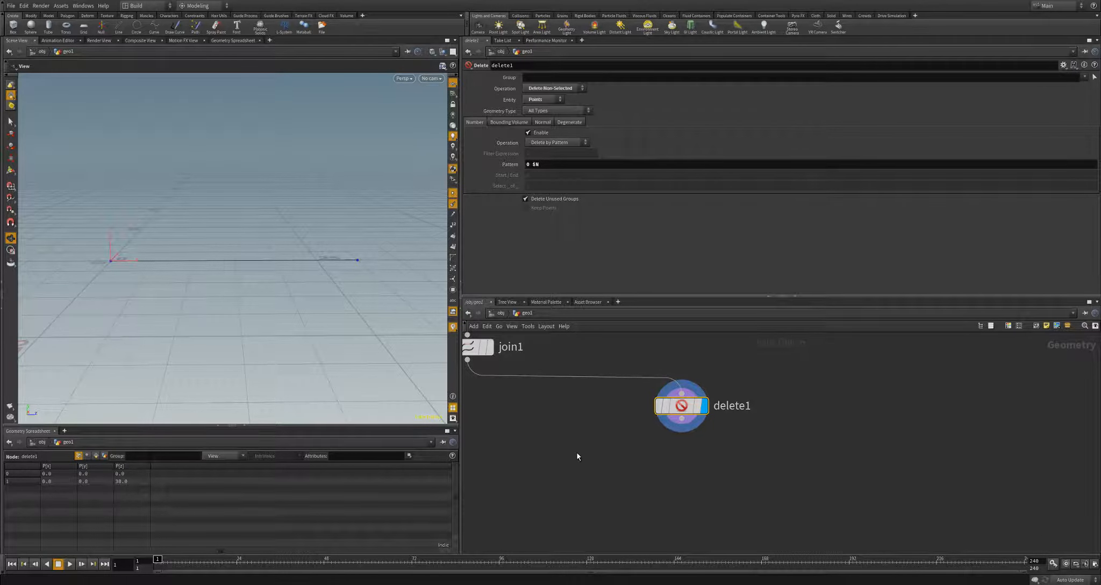
{"action": "left_click", "coordinate": [682, 418]}
{"action": "left_click", "coordinate": [738, 448]}
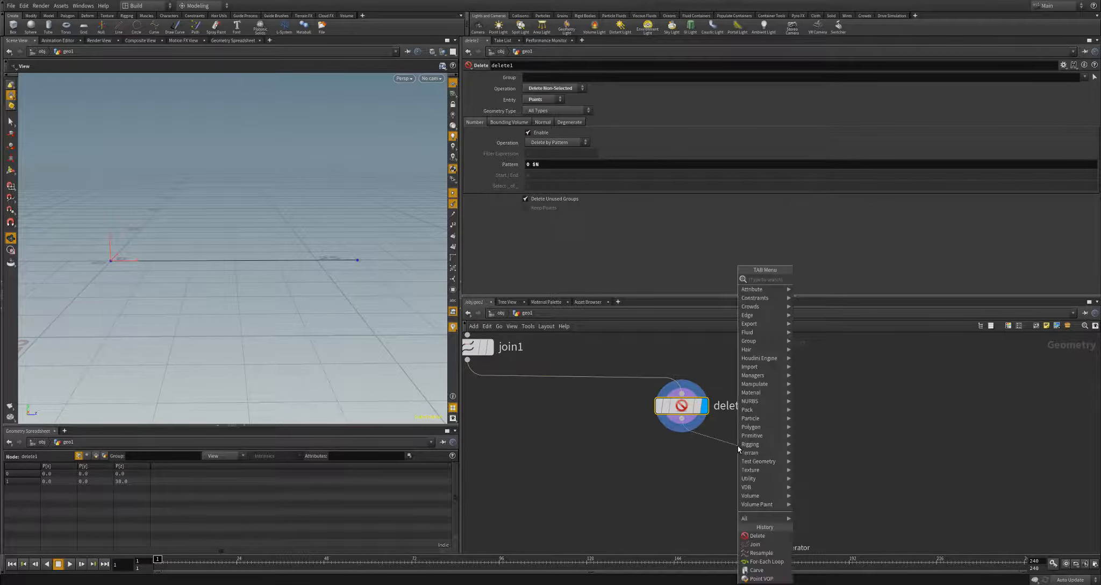
{"action": "type", "text": "p"}
{"action": "type", "text": "poi"}
{"action": "key", "text": "Return"}
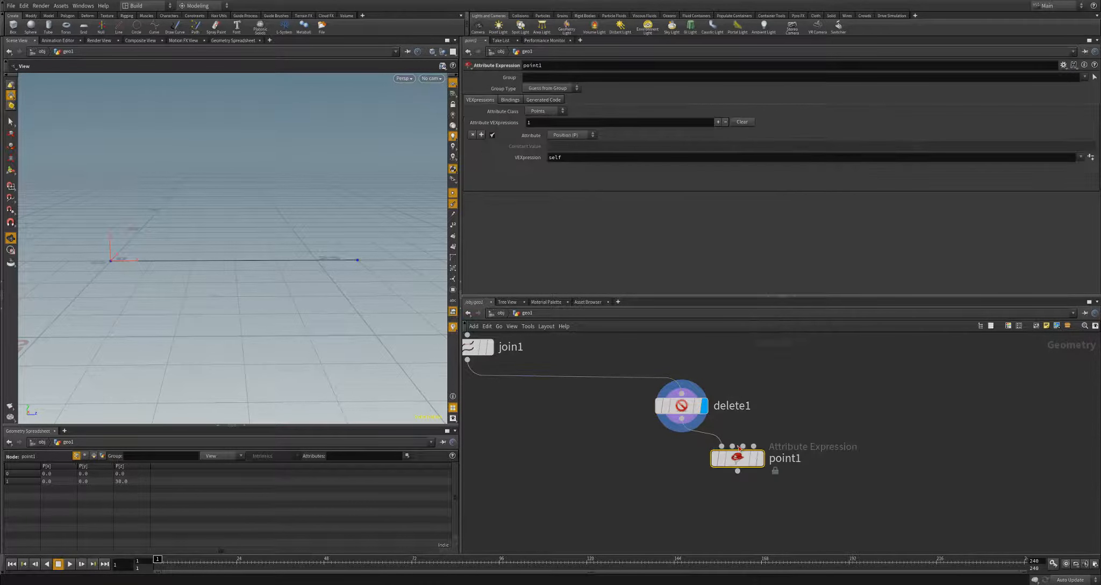
{"action": "mouse_move", "coordinate": [740, 461]}
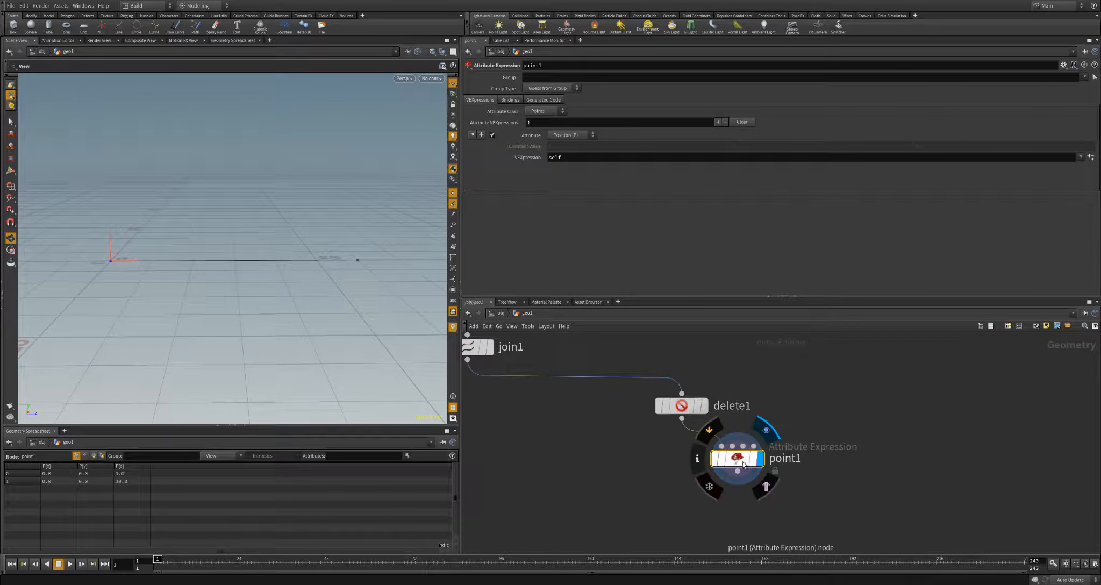
Step: Make point1 write Normal (N) using the VEXpression value with a constant of 0, 0, 1
{"action": "left_click", "coordinate": [565, 135]}
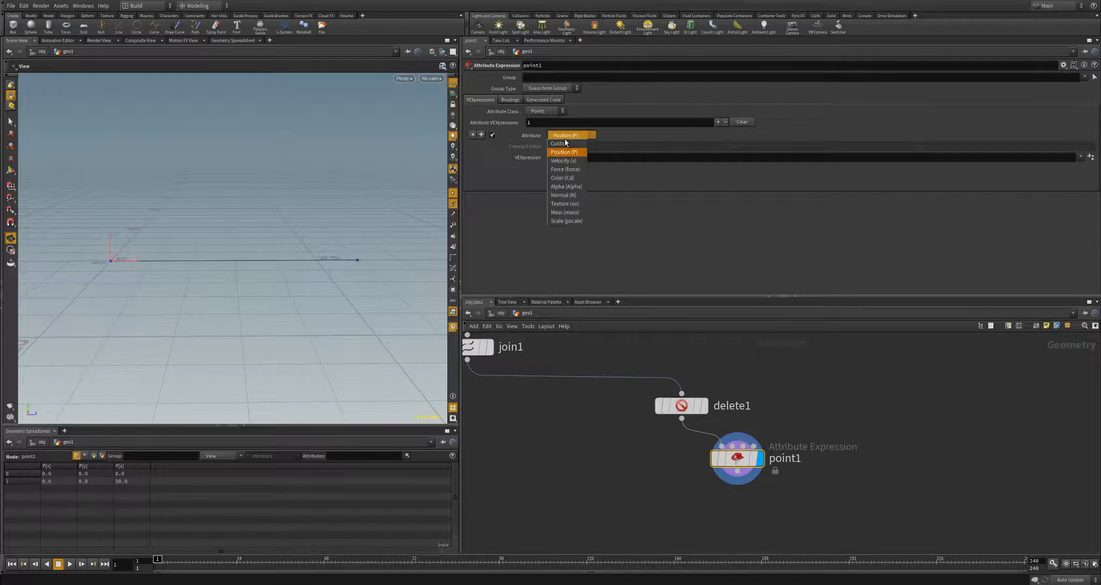
{"action": "left_click", "coordinate": [587, 182]}
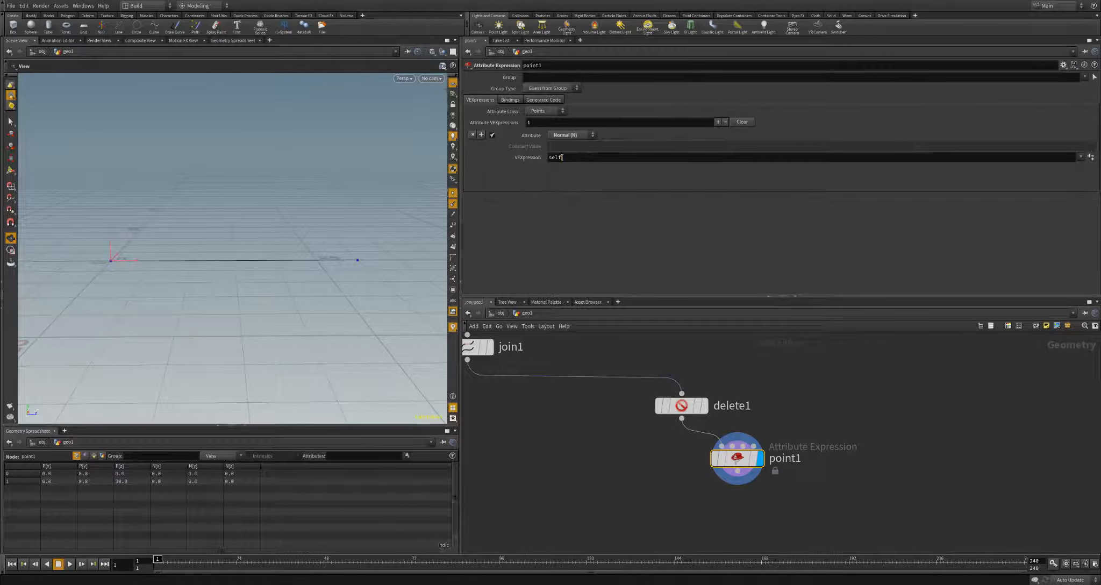
{"action": "left_click_drag", "start_coordinate": [562, 157], "coordinate": [546, 161]}
{"action": "type", "text": "value"}
{"action": "key", "text": "Return"}
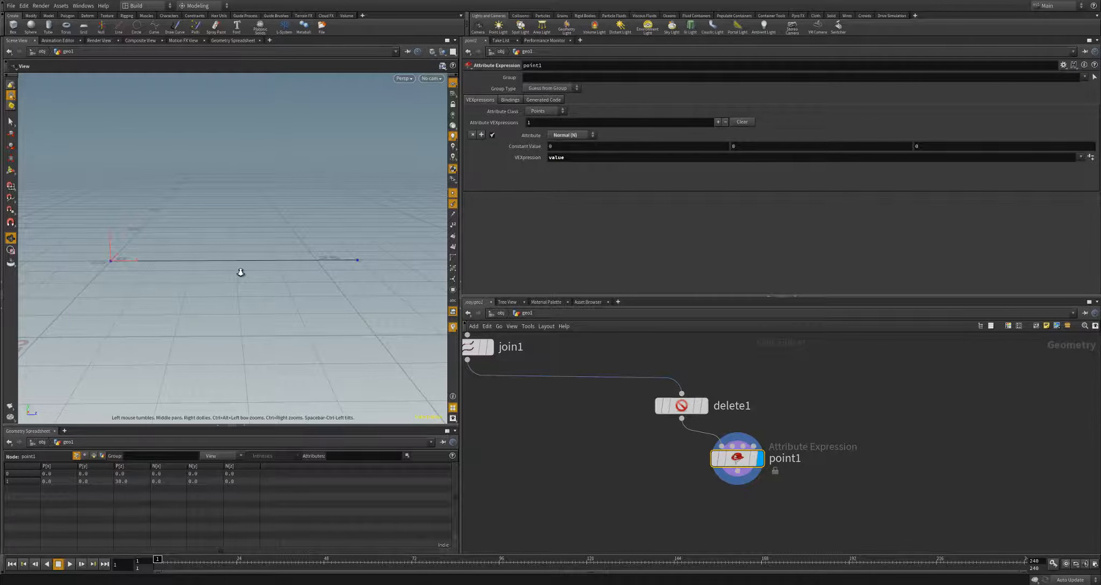
{"action": "scroll", "coordinate": [244, 276], "scroll_direction": "up", "scroll_amount": 3}
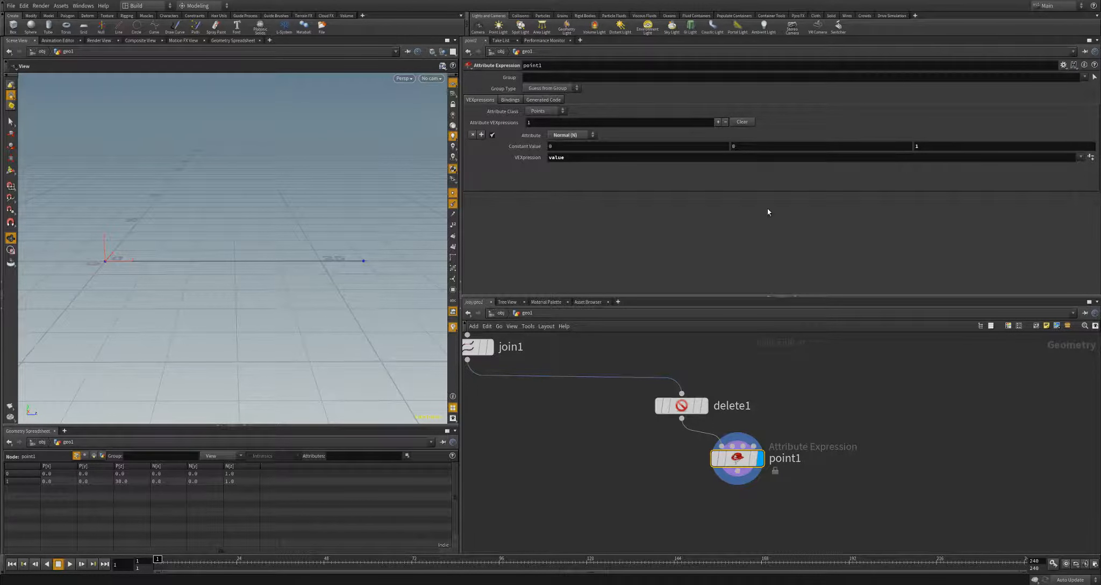
Step: Set the viewport's Scale Normal guide size to about 5.8 in the display options and inspect the end-point normals
{"action": "key", "text": "d"}
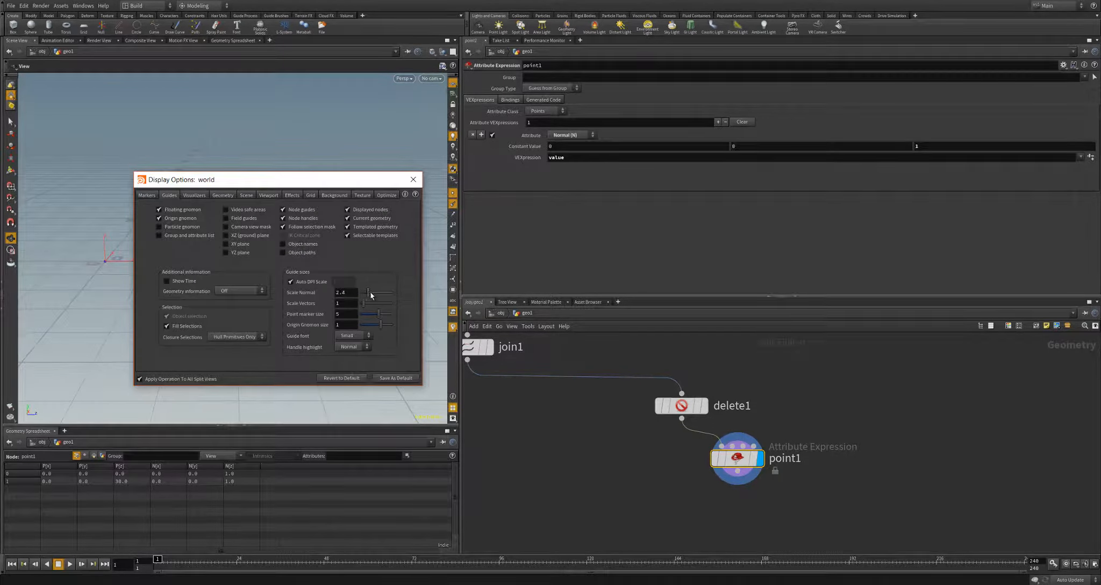
{"action": "left_click_drag", "start_coordinate": [315, 196], "coordinate": [236, 167]}
{"action": "left_click_drag", "start_coordinate": [318, 269], "coordinate": [312, 266]}
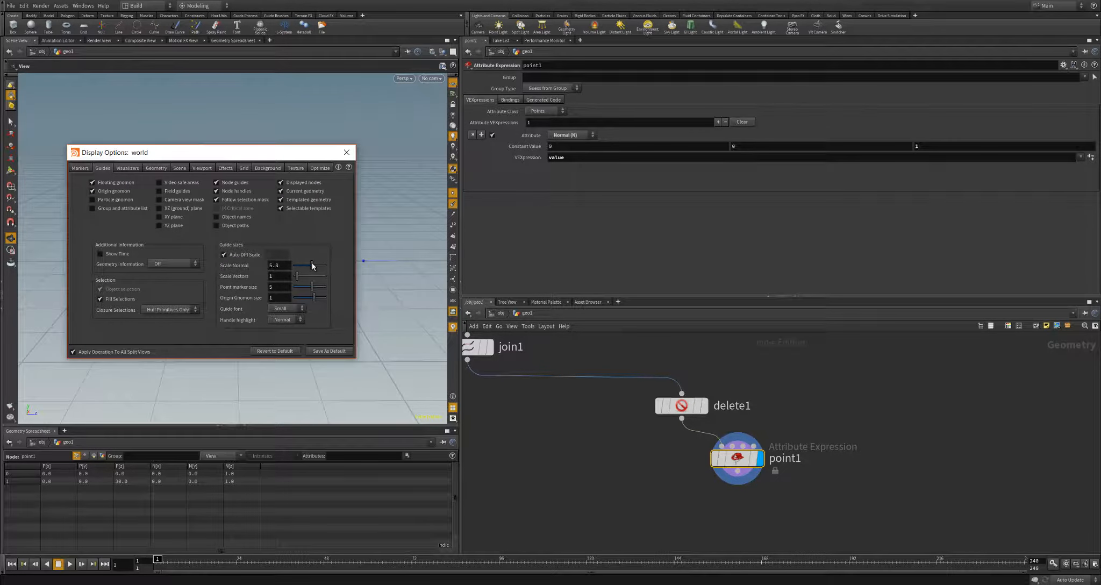
{"action": "left_click", "coordinate": [346, 152]}
{"action": "middle_click_drag", "start_coordinate": [349, 285], "coordinate": [370, 311]}
{"action": "scroll", "coordinate": [381, 312], "scroll_direction": "down", "scroll_amount": 2}
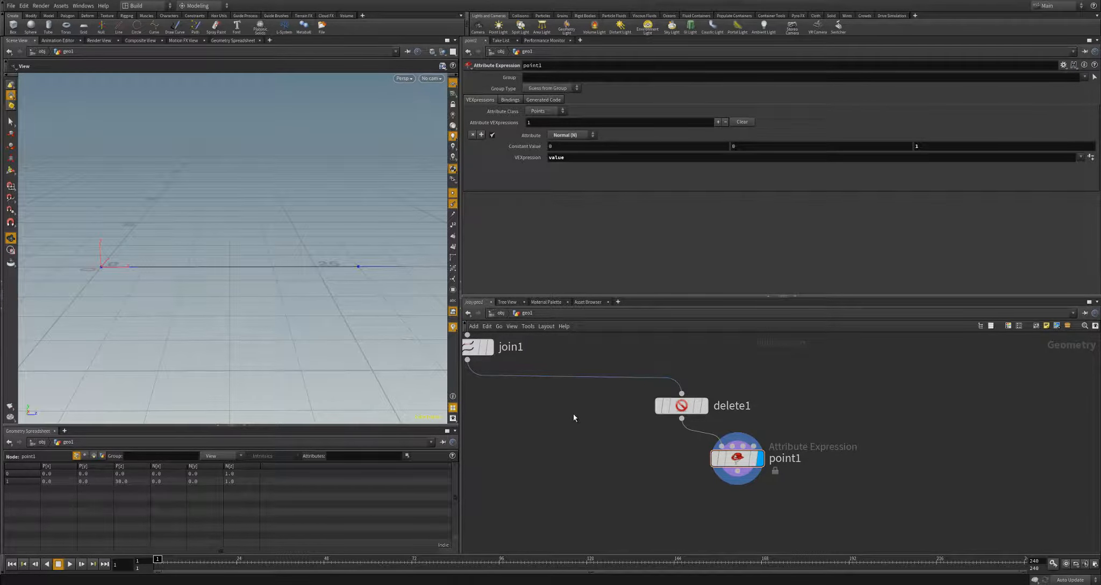
{"action": "scroll", "coordinate": [573, 414], "scroll_direction": "down", "scroll_amount": 2}
{"action": "middle_click_drag", "start_coordinate": [585, 368], "coordinate": [589, 409]}
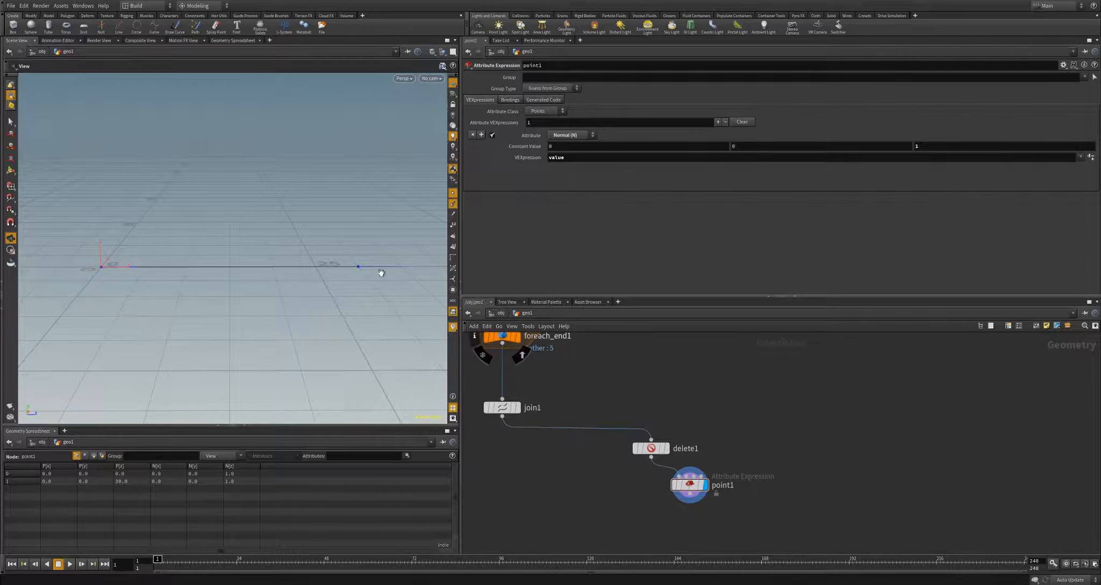
{"action": "left_click_drag", "start_coordinate": [359, 273], "coordinate": [351, 312]}
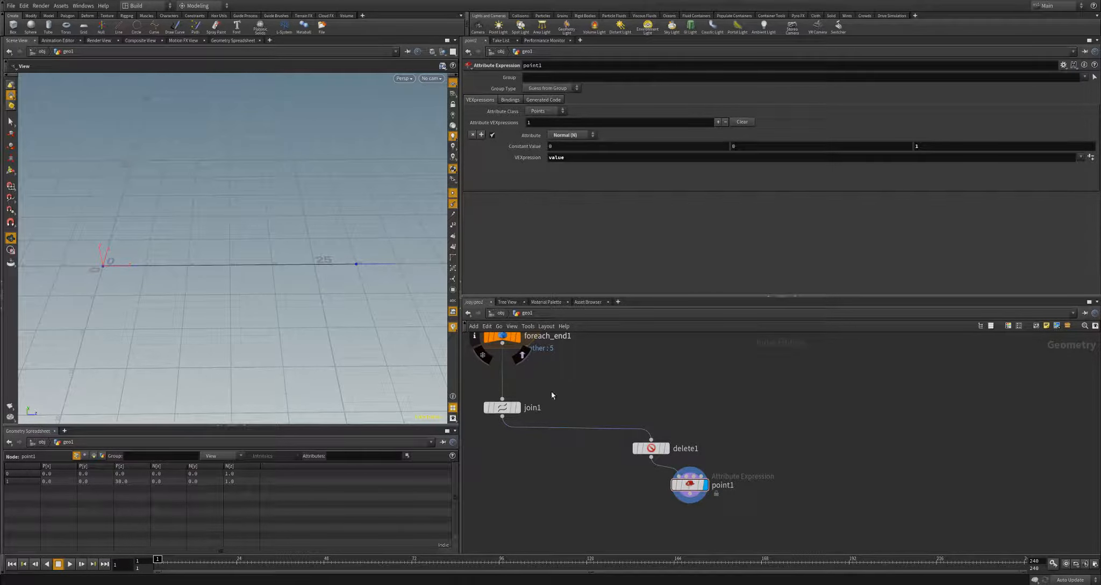
Step: Show add1's point handles and try moving point 1 along X to about 10.7
{"action": "scroll", "coordinate": [615, 345], "scroll_direction": "down", "scroll_amount": 3}
{"action": "middle_click_drag", "start_coordinate": [615, 345], "coordinate": [666, 580]}
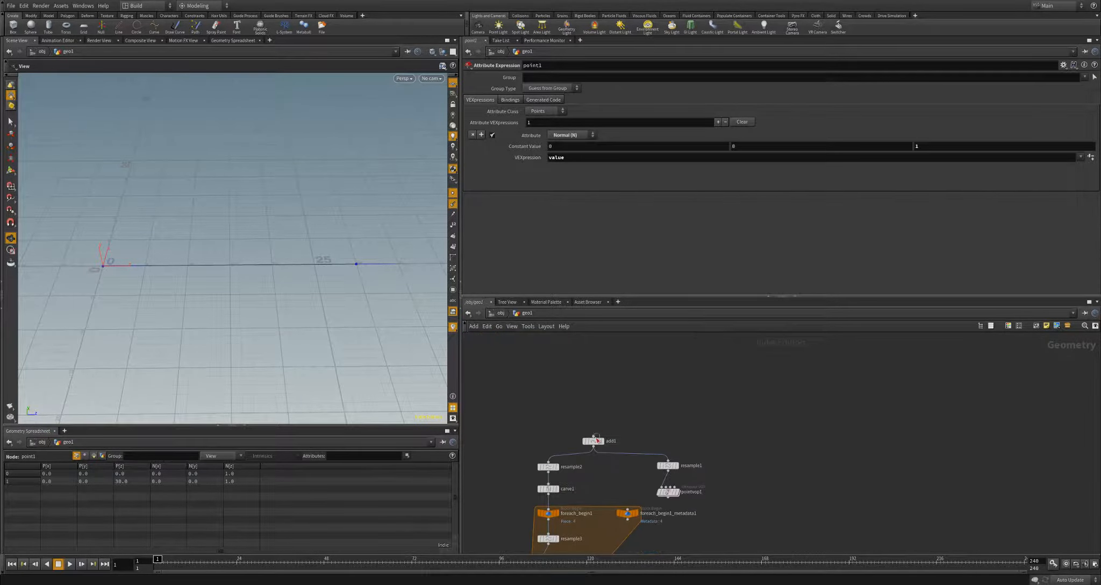
{"action": "left_click", "coordinate": [593, 435]}
{"action": "left_click", "coordinate": [634, 398]}
{"action": "left_click", "coordinate": [599, 441]}
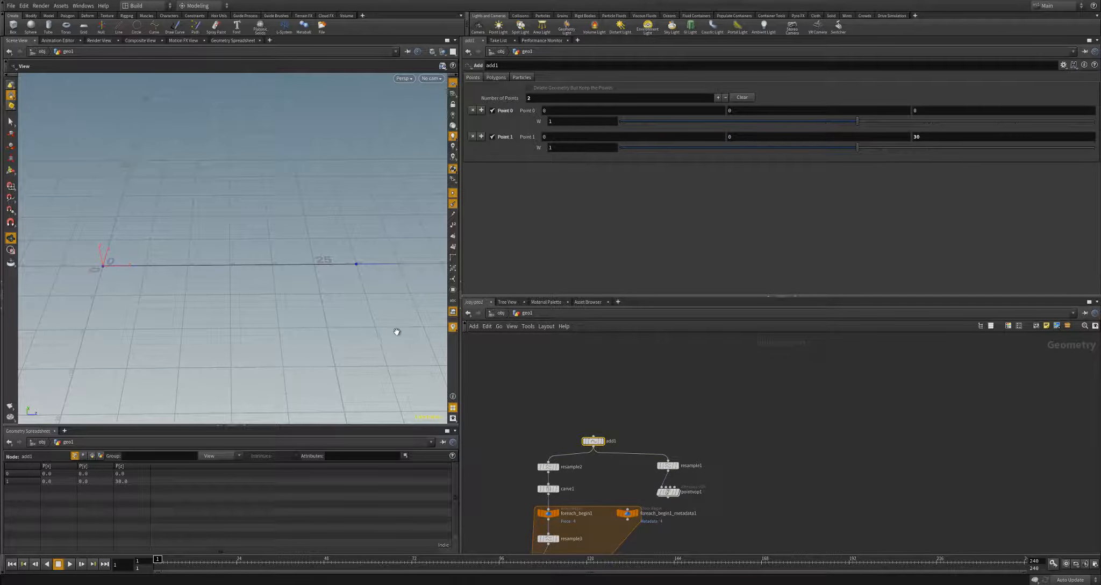
{"action": "key", "text": "Return"}
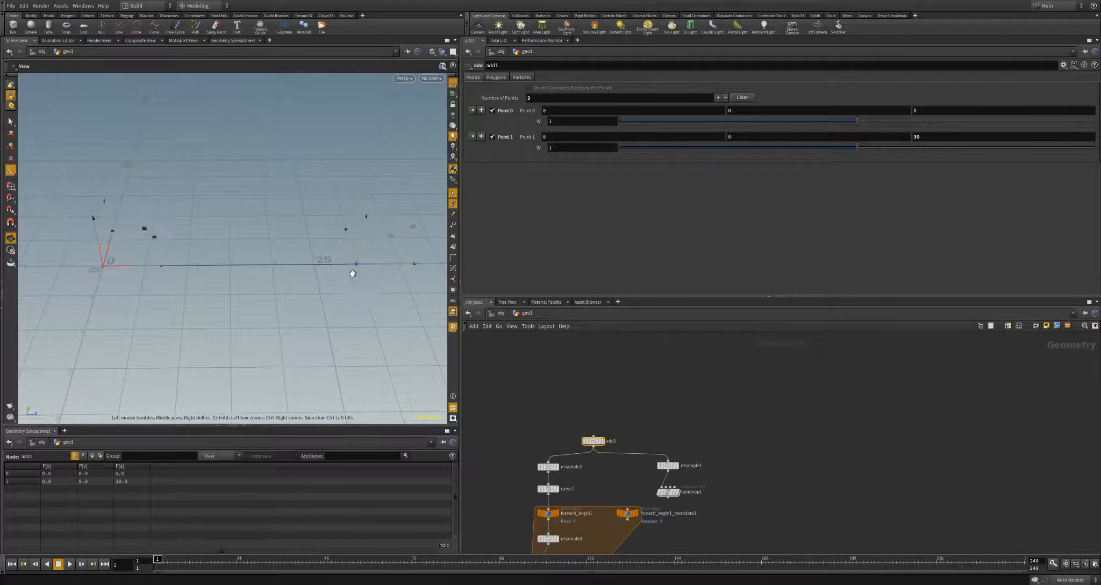
{"action": "left_click_drag", "start_coordinate": [350, 249], "coordinate": [323, 167]}
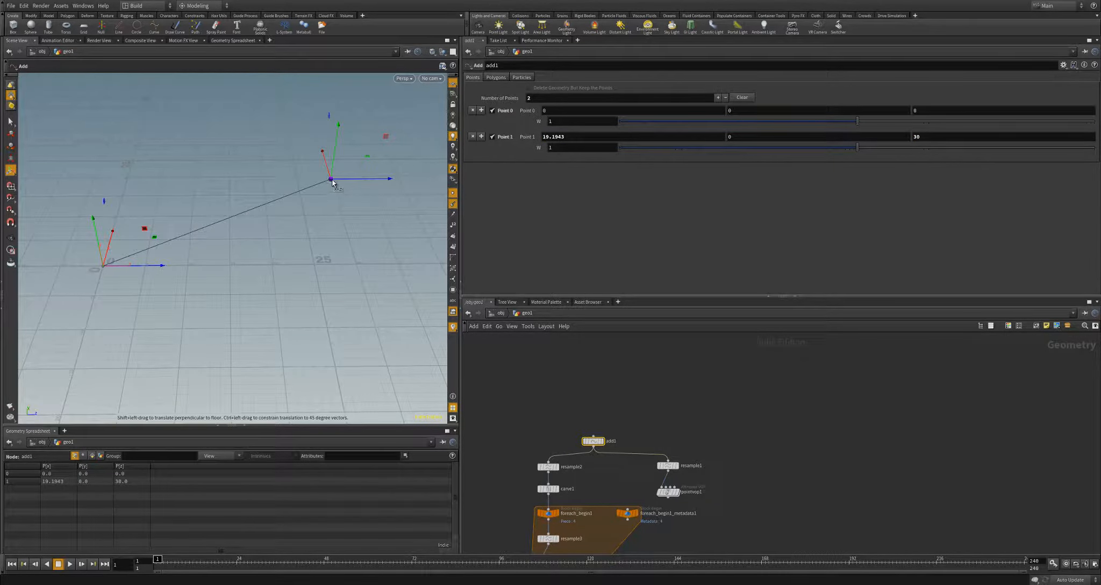
{"action": "left_click_drag", "start_coordinate": [331, 174], "coordinate": [326, 200]}
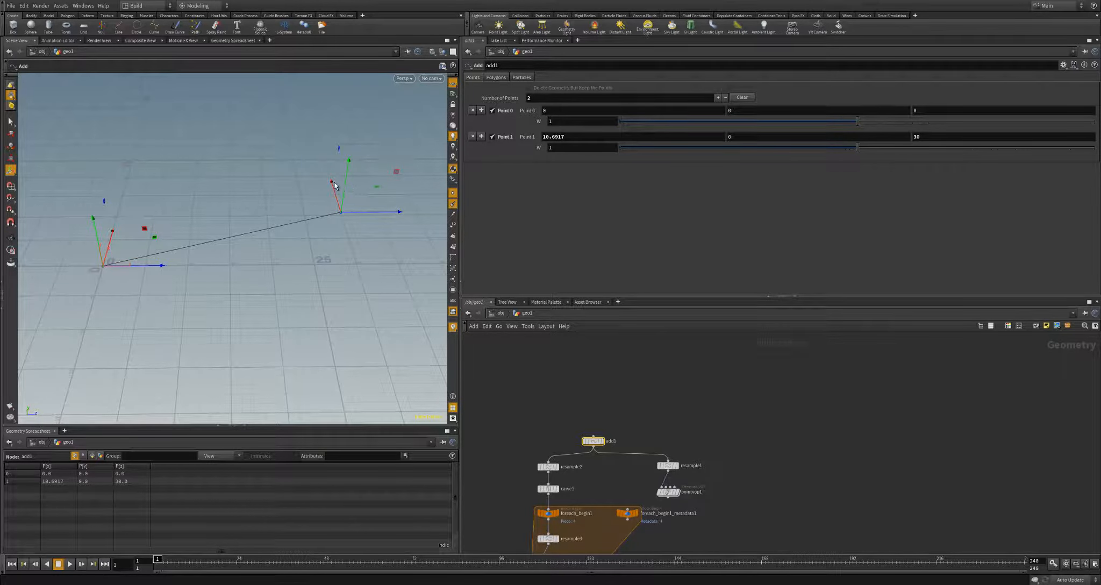
Step: Try selecting geometry in the viewport, and undo the selection changes and the move of add1's point 1
{"action": "key", "text": "s"}
{"action": "left_click", "coordinate": [341, 213]}
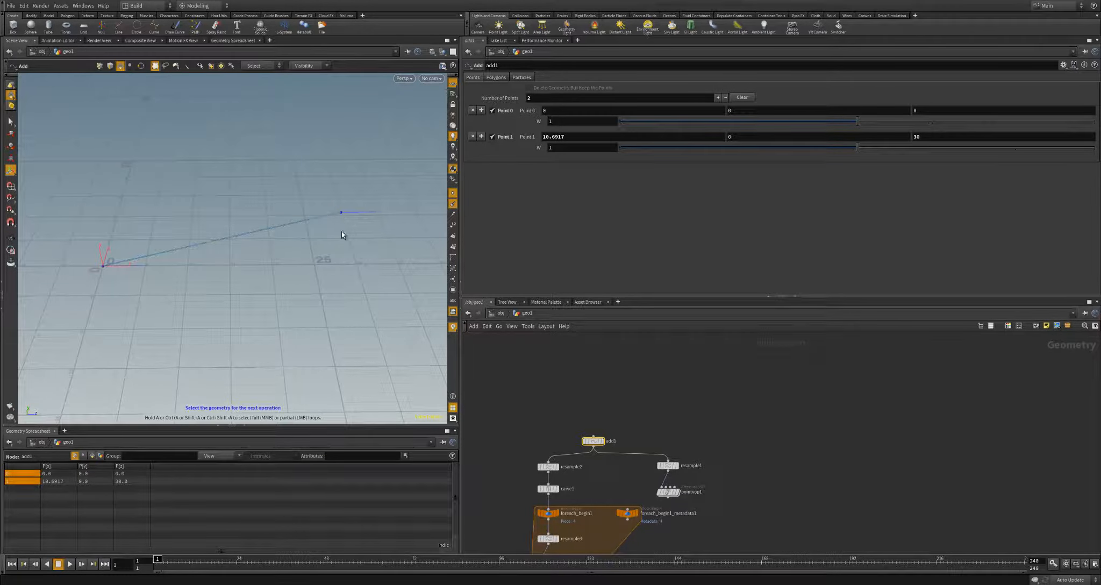
{"action": "left_click", "coordinate": [392, 286]}
{"action": "key", "text": "ctrl+z"}
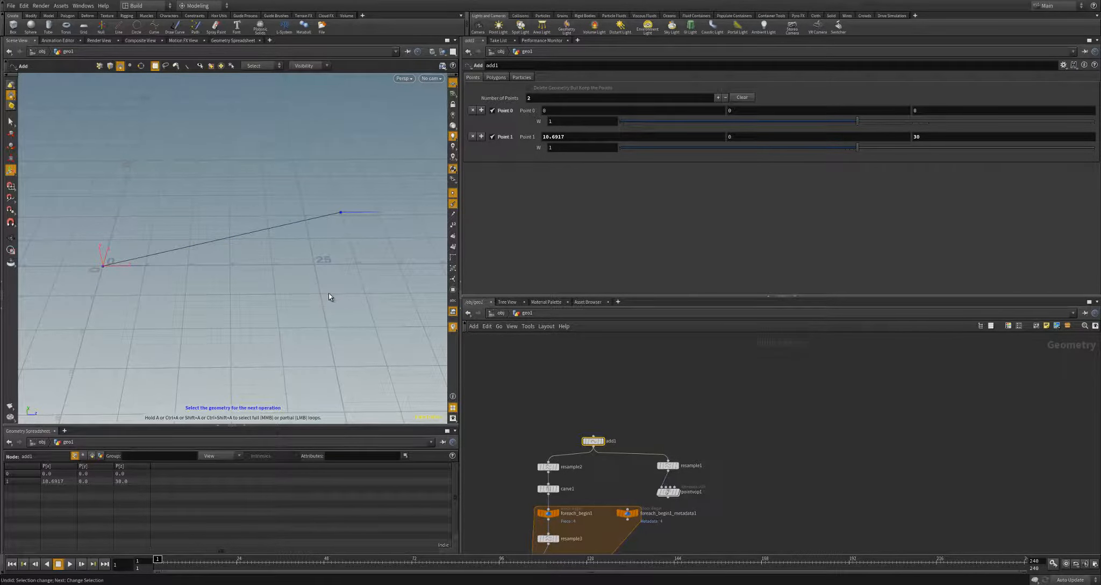
{"action": "key", "text": "ctrl+z"}
Step: Add a PolyFrame node to delete1's output beside point1 and display it
{"action": "scroll", "coordinate": [803, 466], "scroll_direction": "up", "scroll_amount": 5}
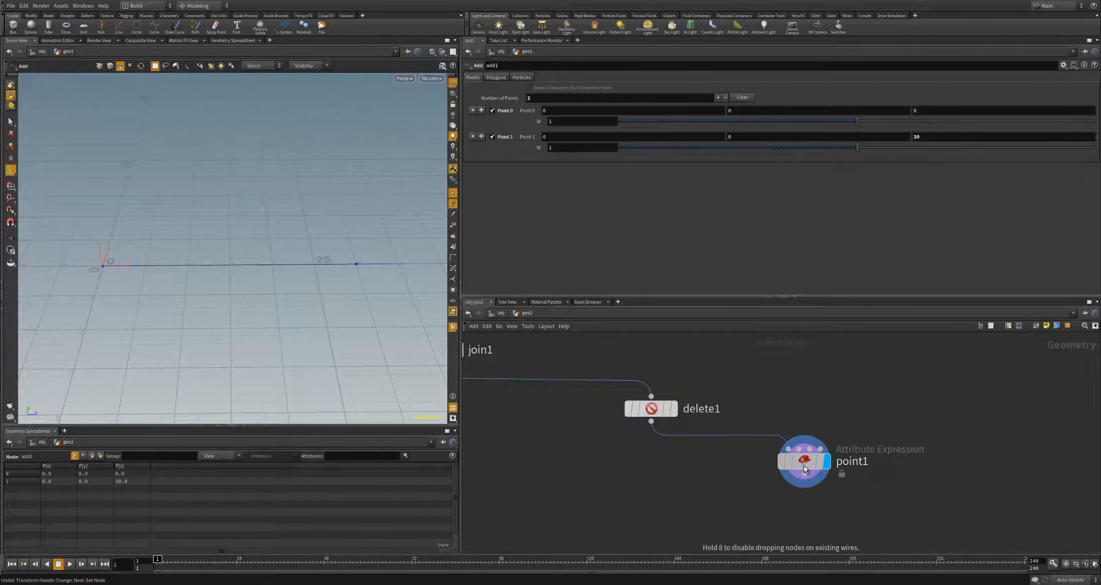
{"action": "middle_click_drag", "start_coordinate": [665, 477], "coordinate": [746, 477]}
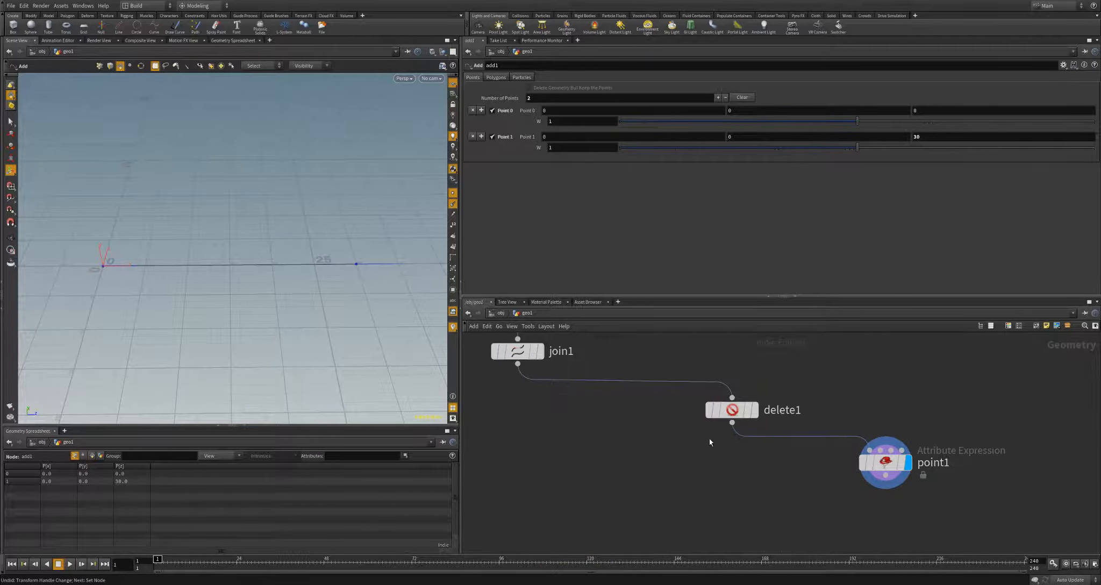
{"action": "left_click", "coordinate": [731, 422]}
{"action": "key", "text": "Tab"}
{"action": "left_click", "coordinate": [612, 452]}
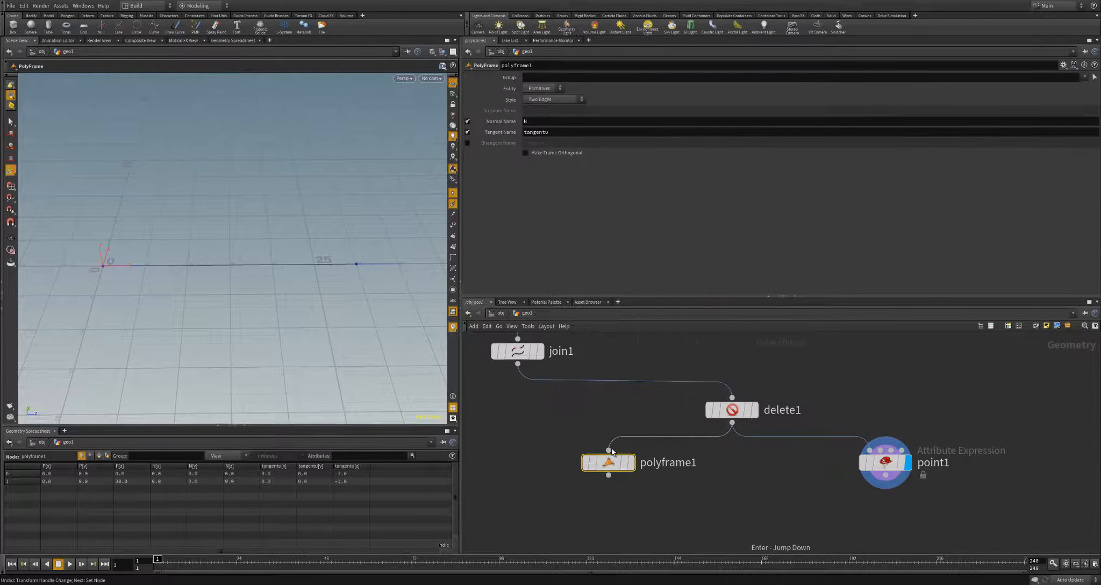
{"action": "left_click_drag", "start_coordinate": [611, 465], "coordinate": [655, 460]}
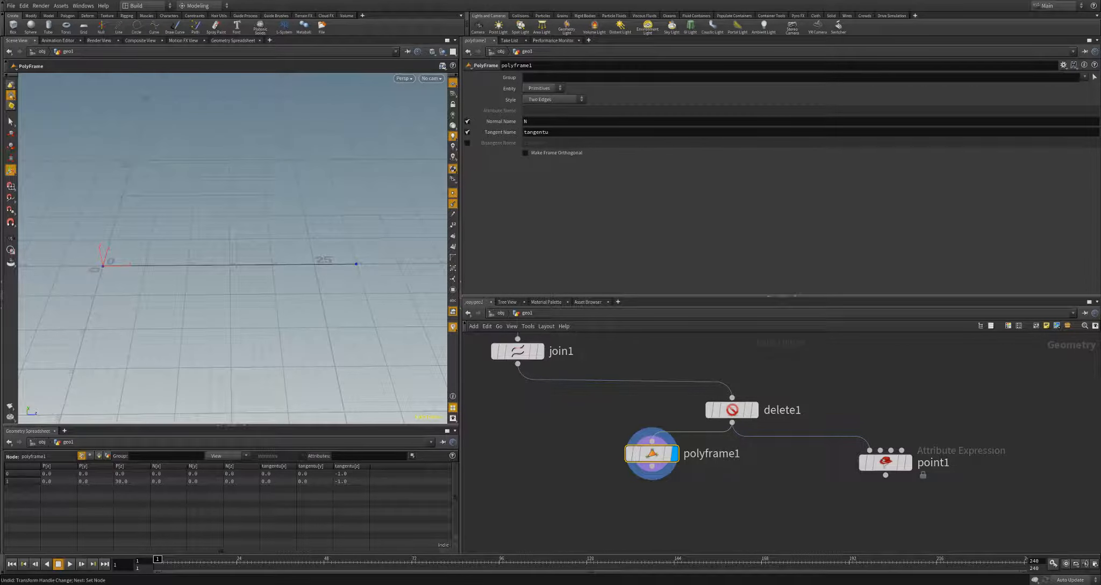
Step: Set polyframe1's Entity to Points, disable its normal output, and set the Tangent Name to N
{"action": "left_click", "coordinate": [541, 92]}
{"action": "left_click", "coordinate": [540, 100]}
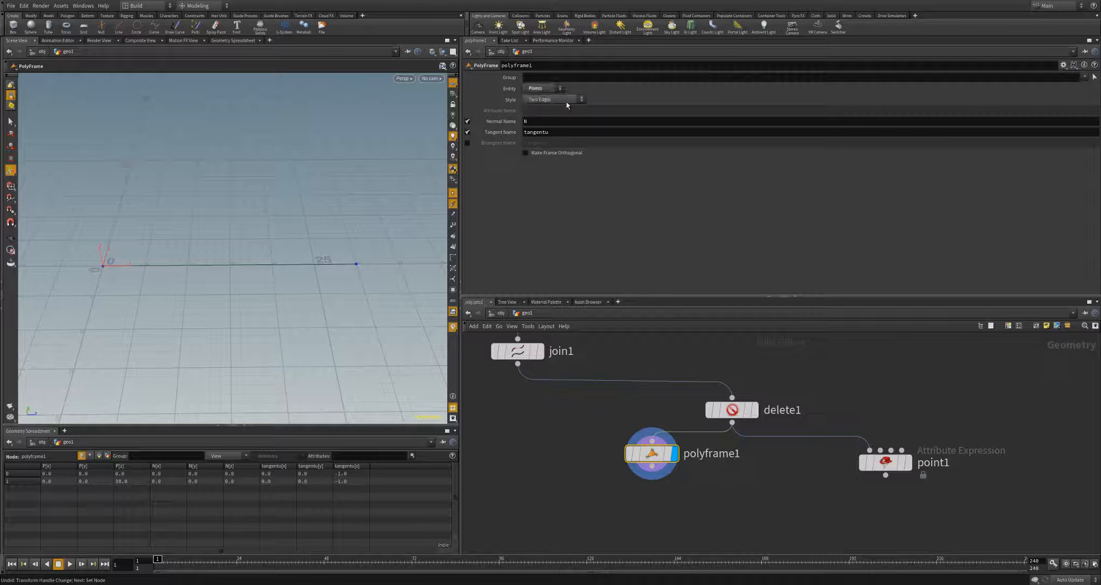
{"action": "left_click", "coordinate": [467, 121]}
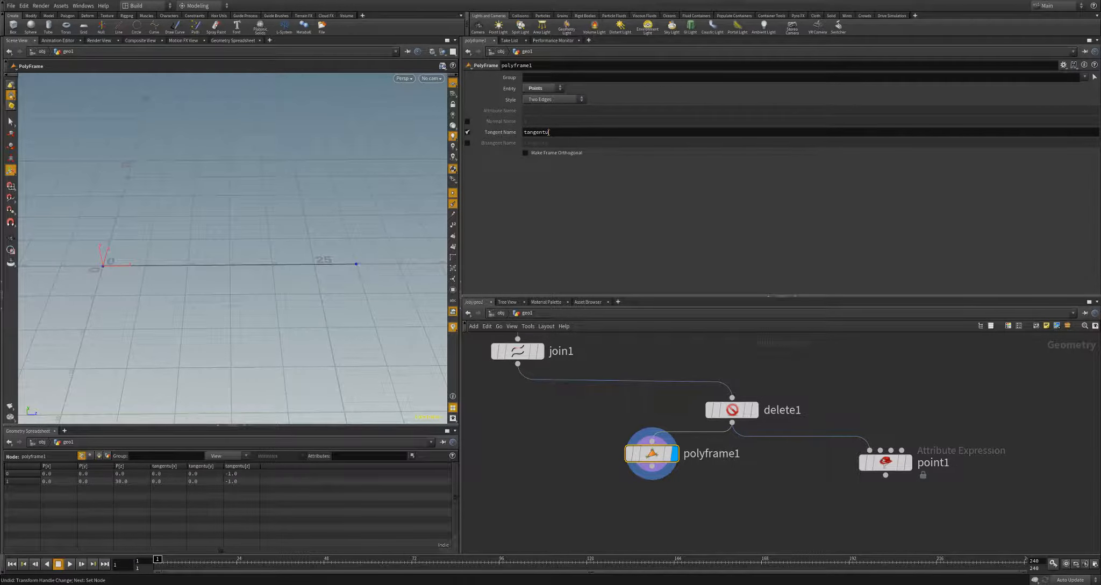
{"action": "left_click_drag", "start_coordinate": [549, 132], "coordinate": [523, 132]}
{"action": "type", "text": "N"}
{"action": "key", "text": "Return"}
{"action": "key", "text": "h"}
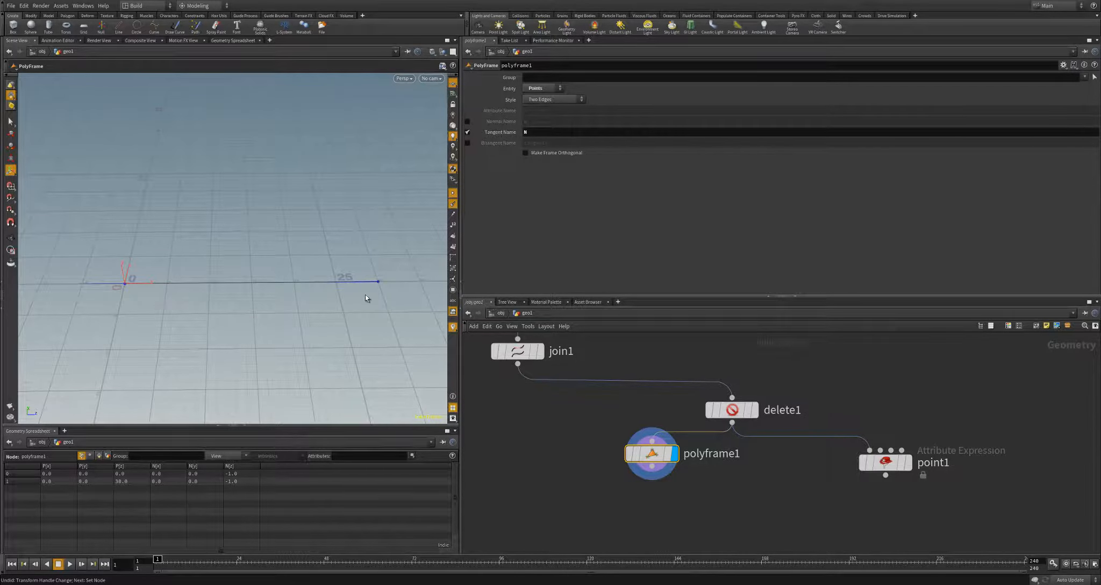
Step: Try moving add1's point 0 along X to about 16 to test the tangent normals, and undo the move
{"action": "middle_click_drag", "start_coordinate": [684, 370], "coordinate": [742, 499]}
{"action": "left_click", "coordinate": [652, 369]}
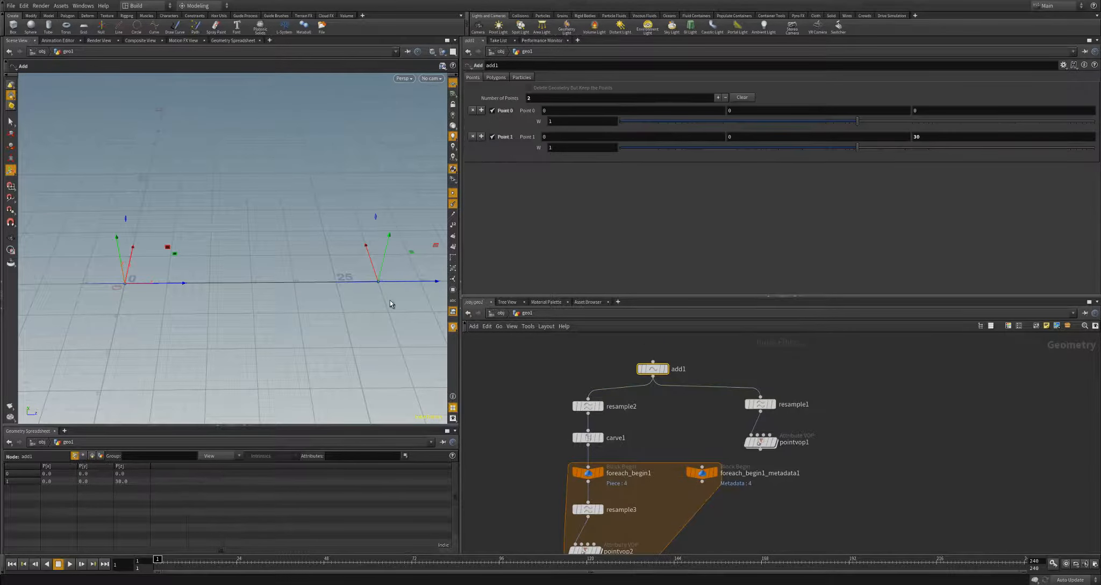
{"action": "left_click_drag", "start_coordinate": [136, 263], "coordinate": [305, 141]}
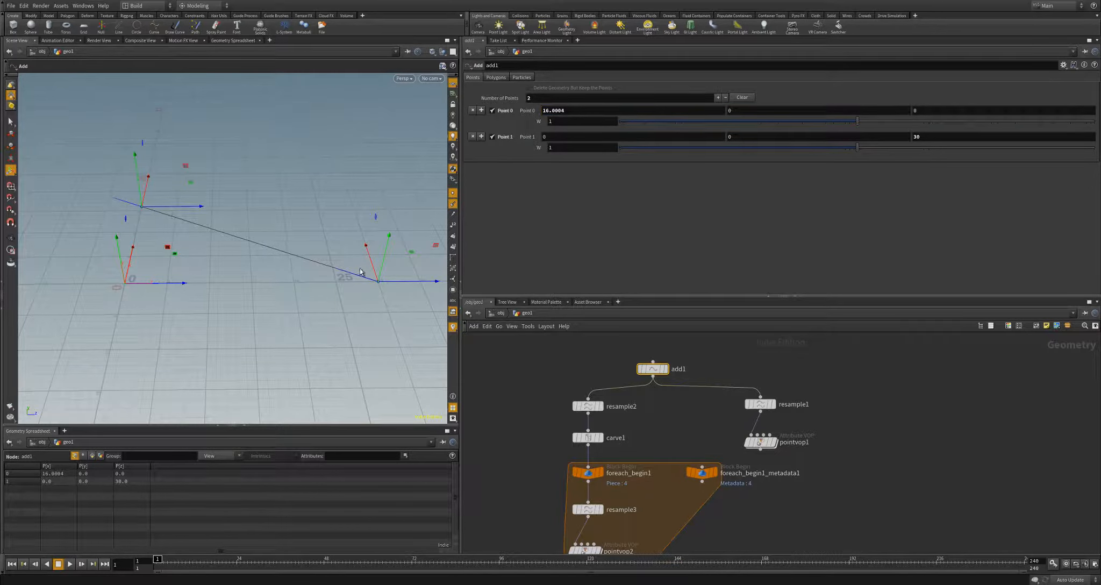
{"action": "mouse_move", "coordinate": [152, 259]}
{"action": "left_mouse_down", "text": "alt"}
{"action": "mouse_move", "coordinate": [233, 244]}
{"action": "mouse_move", "coordinate": [138, 260]}
{"action": "left_mouse_up", "text": "alt"}
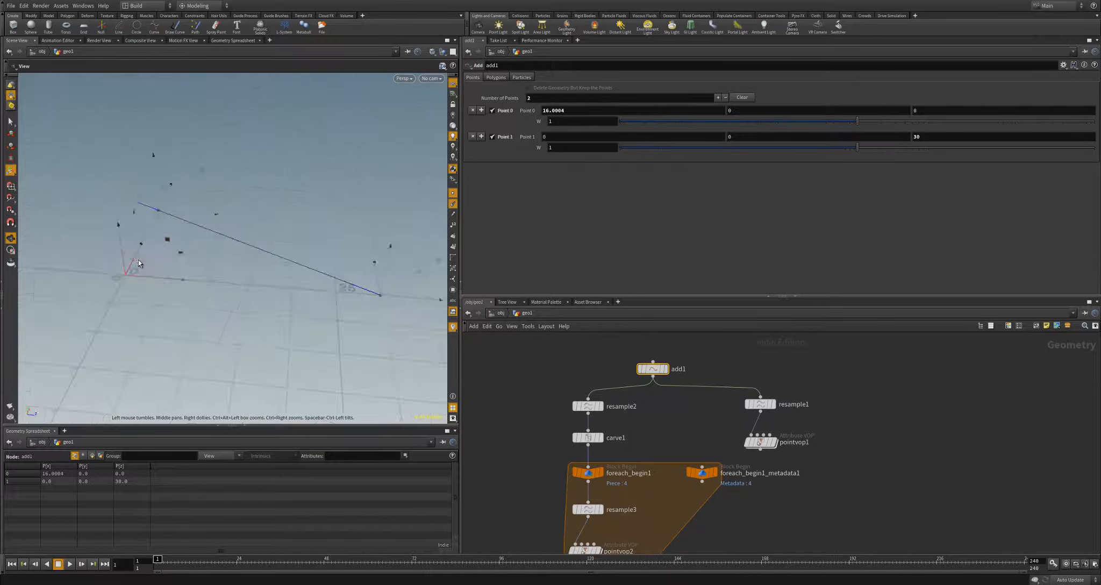
{"action": "key", "text": "ctrl+z"}
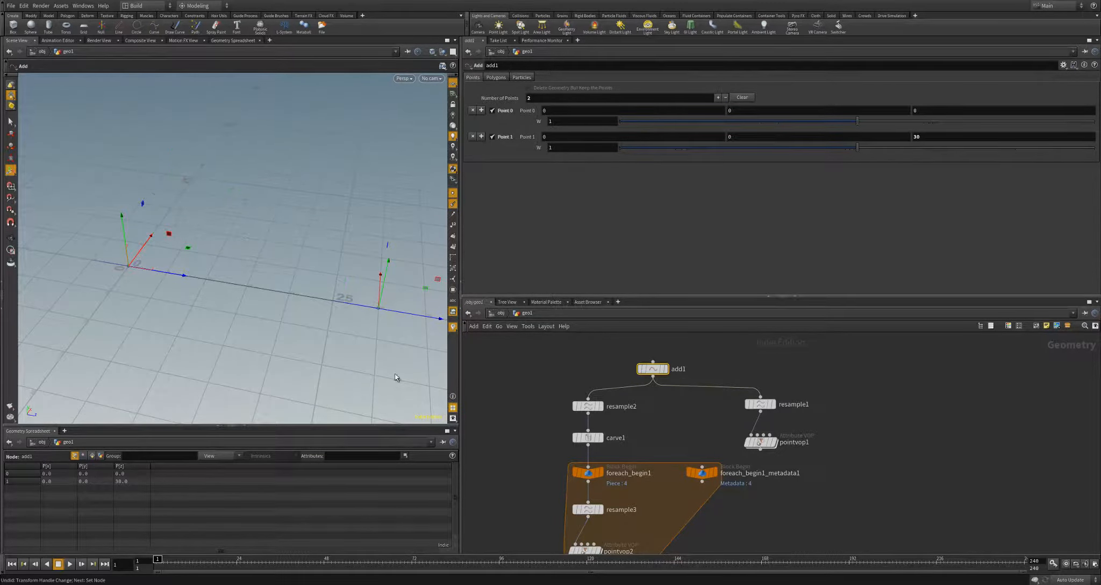
Step: Add a Delete node to polyframe1's output and display it
{"action": "middle_click_drag", "start_coordinate": [516, 446], "coordinate": [628, 430]}
{"action": "scroll", "coordinate": [636, 434], "scroll_direction": "up", "scroll_amount": 3}
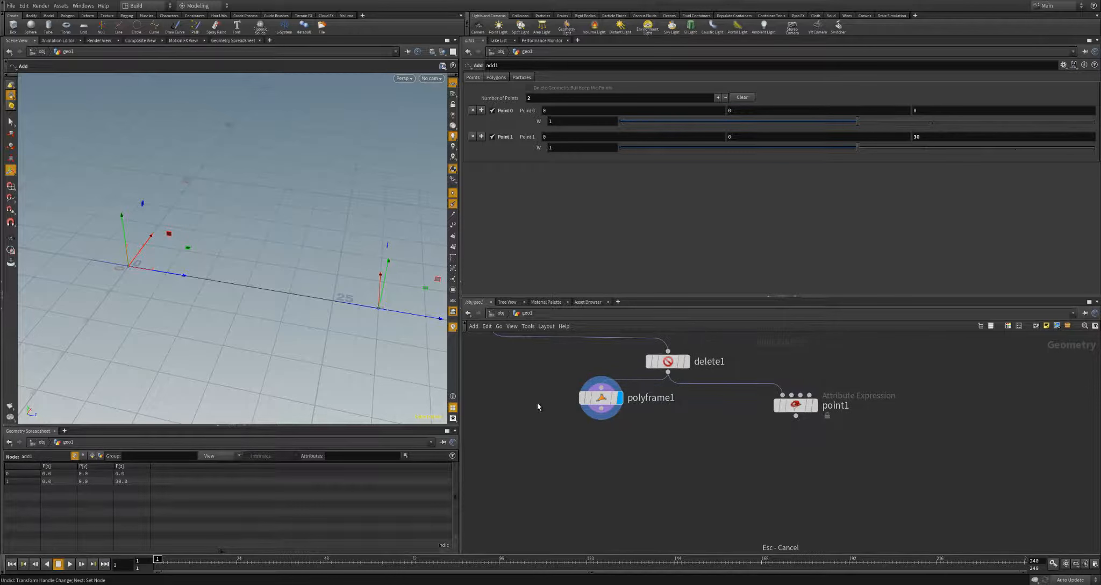
{"action": "left_click_drag", "start_coordinate": [437, 385], "coordinate": [400, 342], "text": "alt"}
{"action": "mouse_move", "coordinate": [357, 305]}
{"action": "left_mouse_down", "text": "alt"}
{"action": "mouse_move", "coordinate": [290, 341]}
{"action": "mouse_move", "coordinate": [347, 341]}
{"action": "mouse_move", "coordinate": [218, 314]}
{"action": "mouse_move", "coordinate": [271, 319]}
{"action": "mouse_move", "coordinate": [260, 296]}
{"action": "mouse_move", "coordinate": [311, 295]}
{"action": "mouse_move", "coordinate": [309, 324]}
{"action": "mouse_move", "coordinate": [359, 309]}
{"action": "left_mouse_up", "text": "alt"}
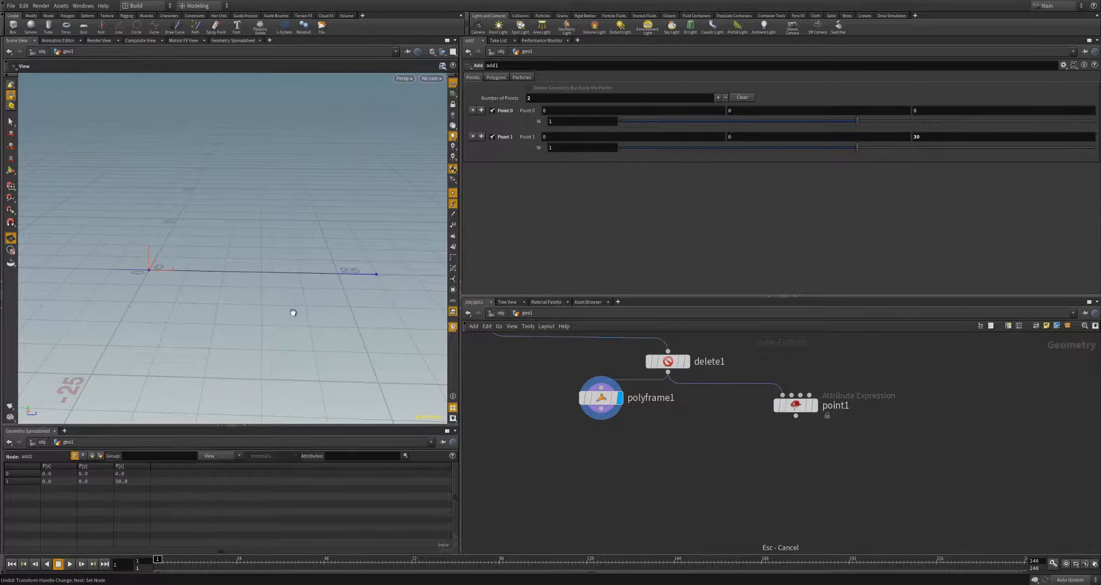
{"action": "scroll", "coordinate": [243, 303], "scroll_direction": "up", "scroll_amount": 2}
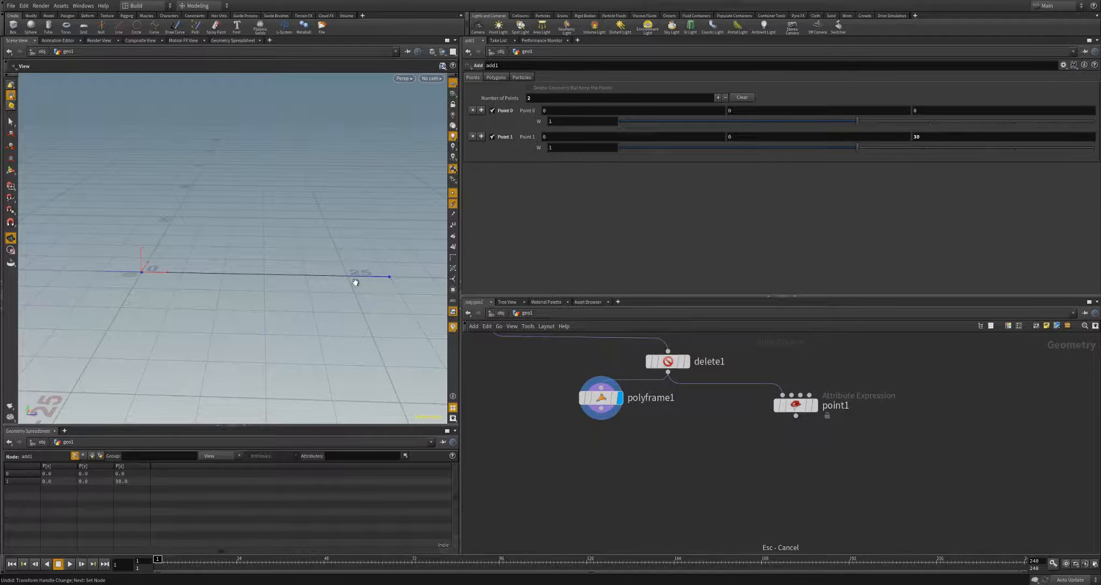
{"action": "left_click_drag", "start_coordinate": [354, 282], "coordinate": [351, 259]}
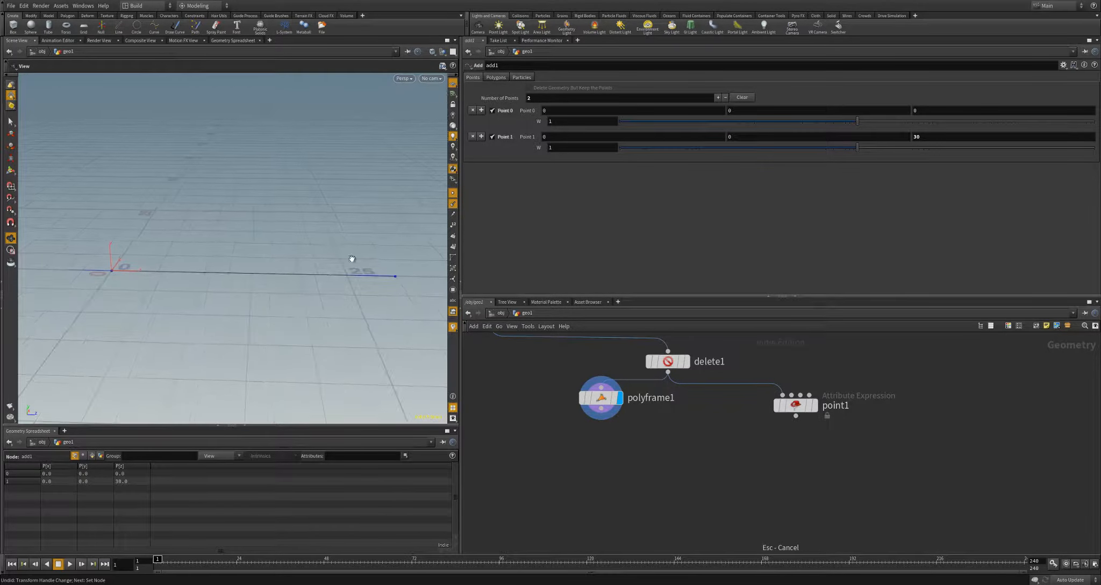
{"action": "left_click", "coordinate": [601, 409]}
{"action": "key", "text": "Tab"}
{"action": "type", "text": "delte"}
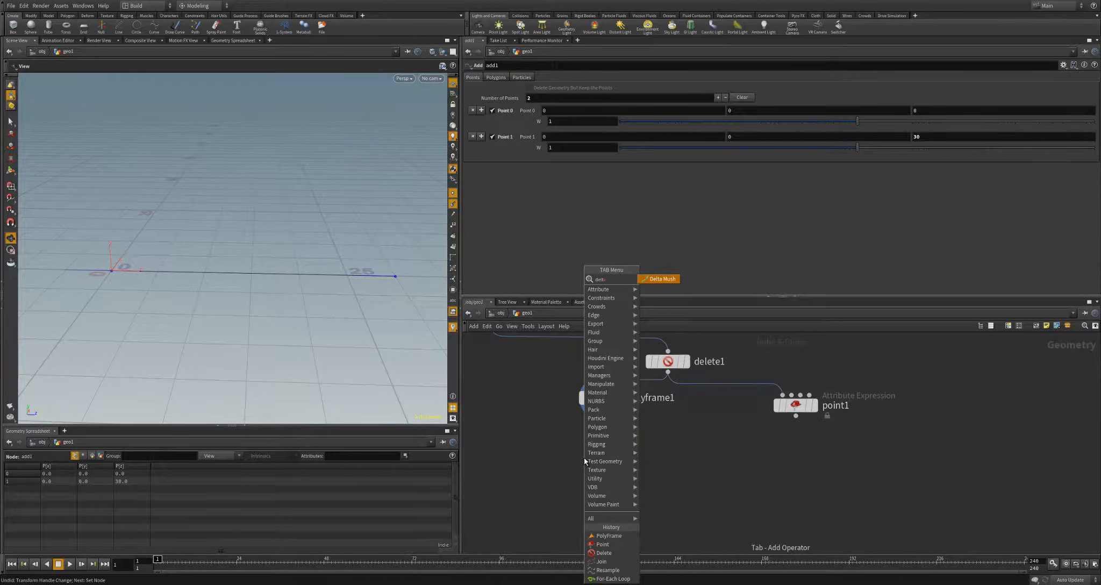
{"action": "key", "text": "Return"}
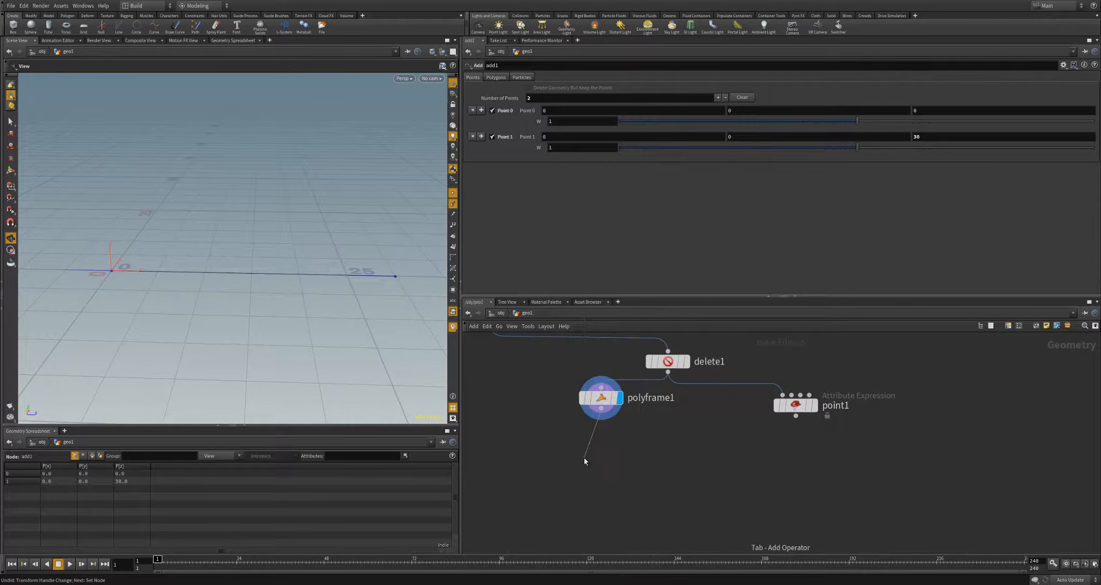
{"action": "left_click", "coordinate": [584, 457]}
{"action": "left_click_drag", "start_coordinate": [585, 460], "coordinate": [602, 455]}
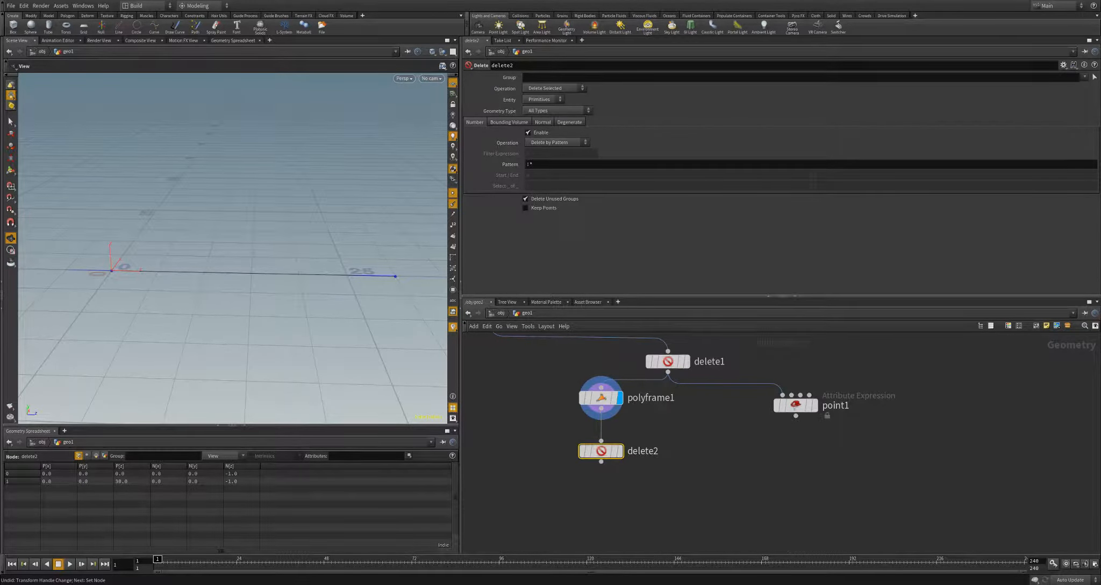
{"action": "left_click", "coordinate": [622, 452]}
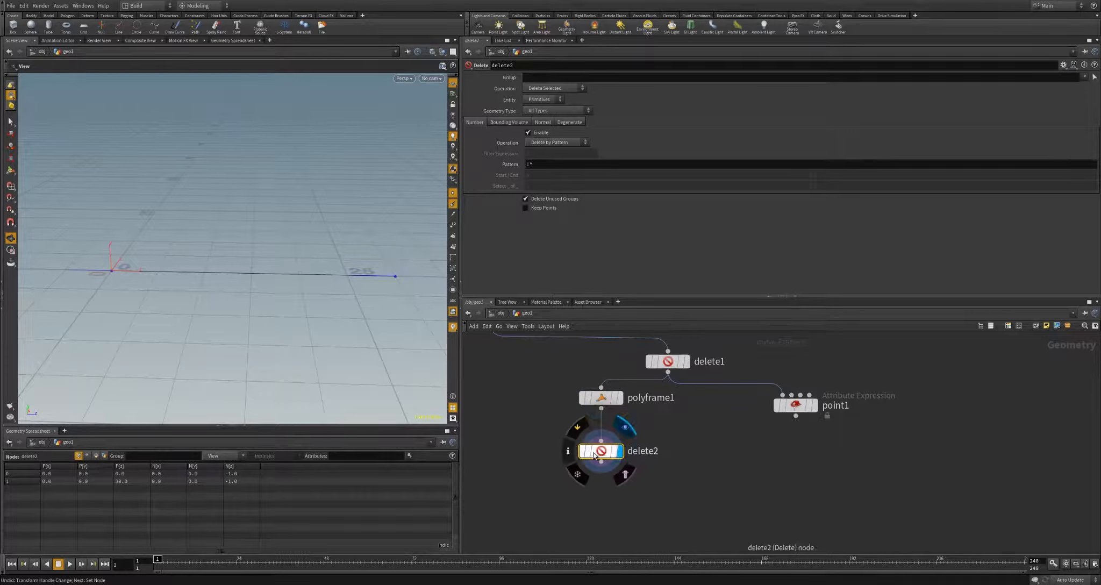
Step: Set delete2's Entity to Points and its pattern to 0 so the first end point is deleted
{"action": "left_click", "coordinate": [539, 101]}
{"action": "left_click", "coordinate": [540, 111]}
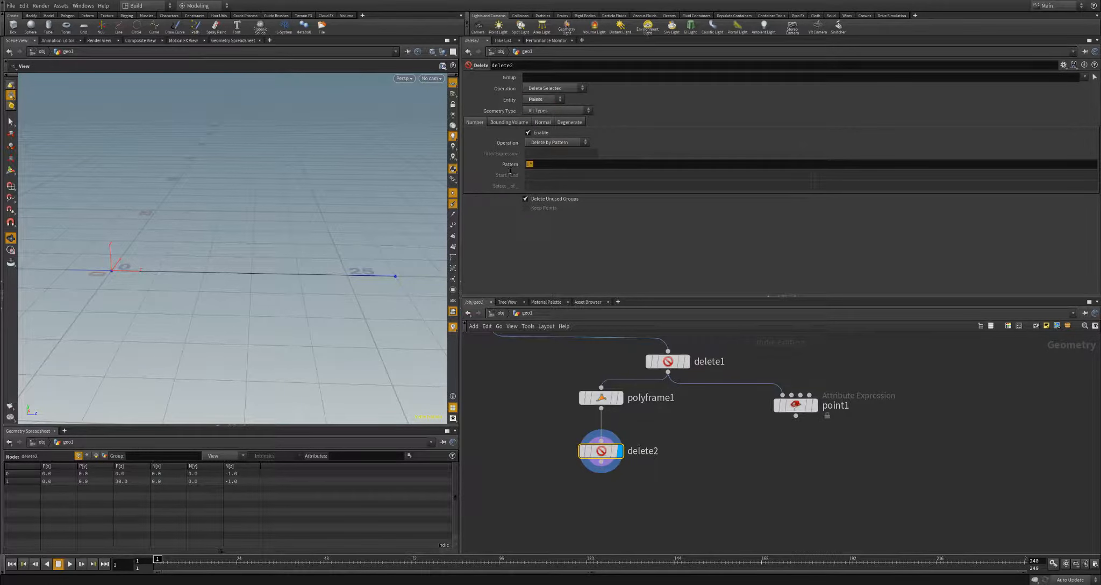
{"action": "type", "text": "0"}
{"action": "key", "text": "Return"}
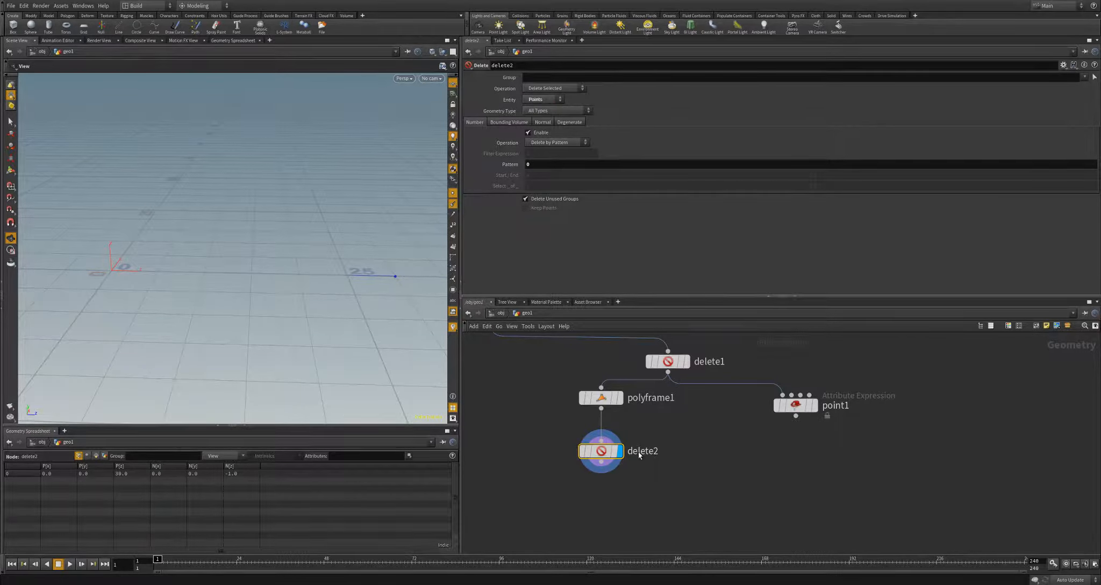
Step: Add a point Attribute VOP node to delete2's output
{"action": "middle_click_drag", "start_coordinate": [659, 473], "coordinate": [640, 444]}
{"action": "left_click_drag", "start_coordinate": [579, 440], "coordinate": [566, 471]}
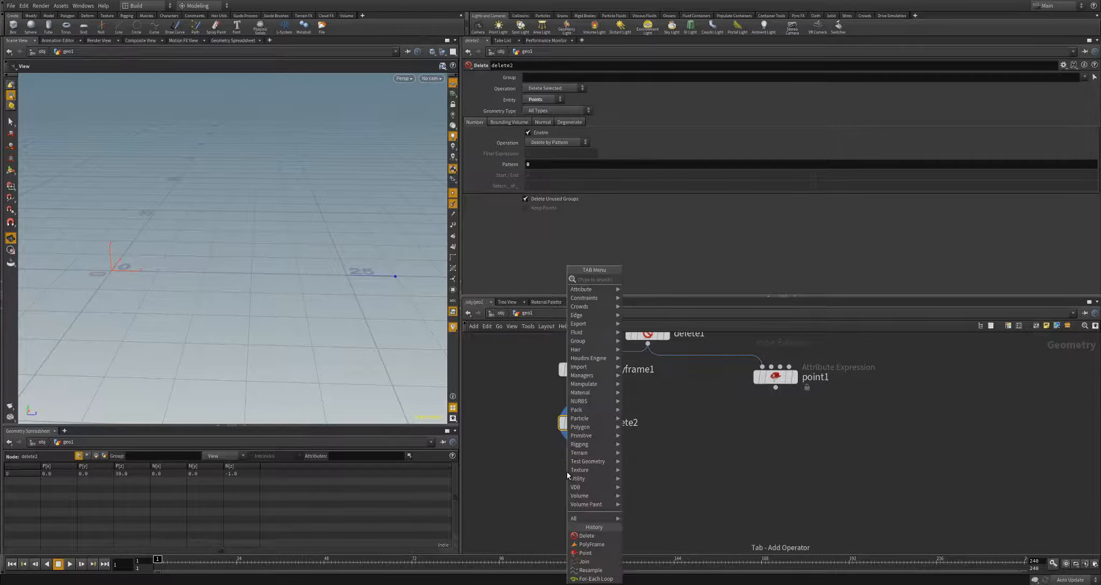
{"action": "type", "text": "pointvop"}
{"action": "key", "text": "Return"}
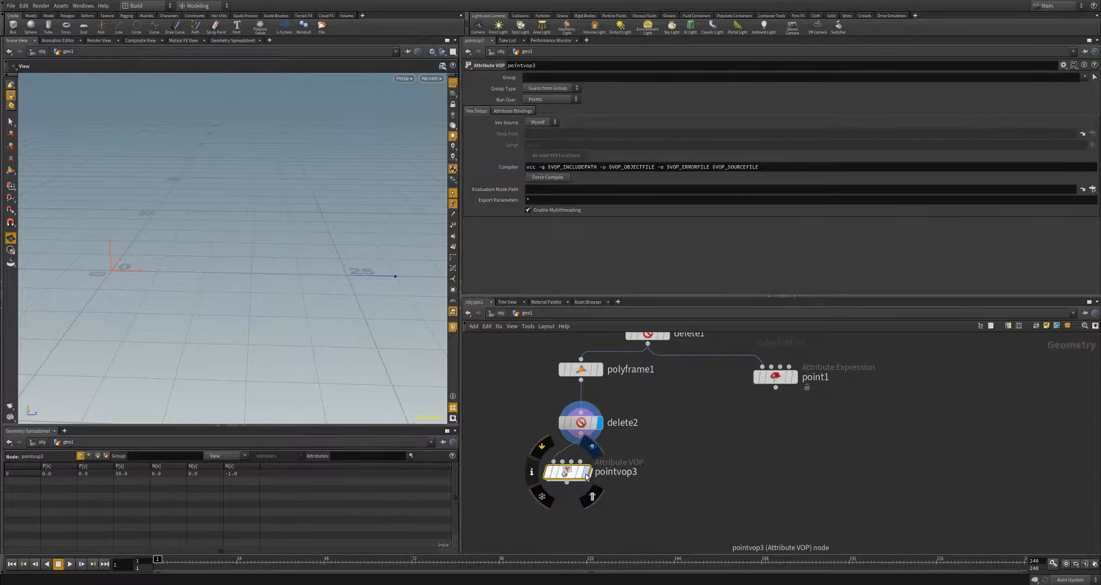
Step: Display pointvop3, align it below delete2, open its VOP network and place the output node beside the global parameters
{"action": "left_click", "coordinate": [587, 472]}
{"action": "left_click_drag", "start_coordinate": [566, 472], "coordinate": [580, 471]}
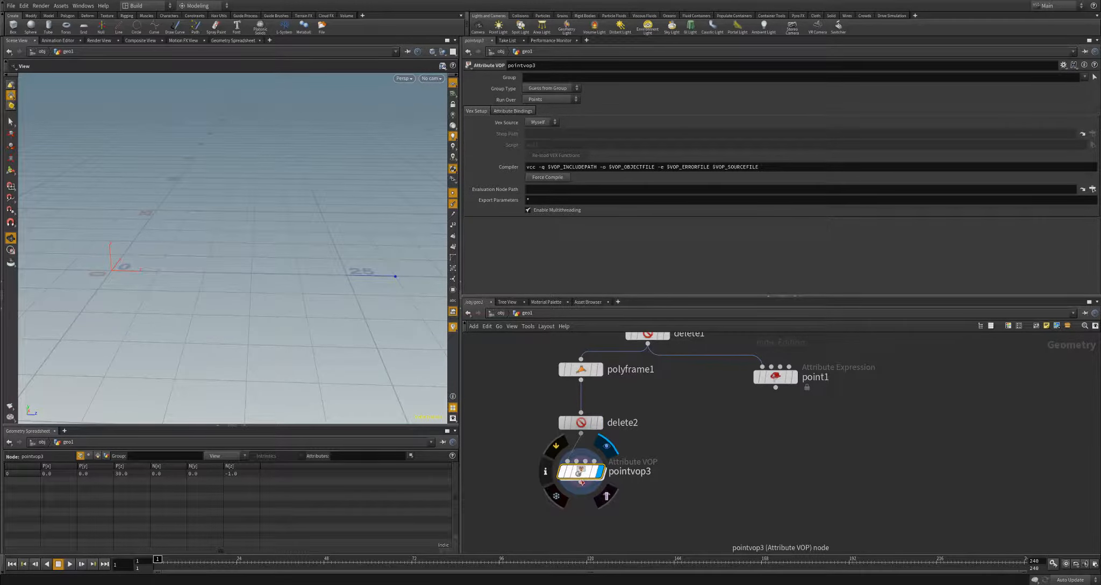
{"action": "double_click", "coordinate": [580, 473]}
{"action": "middle_click_drag", "start_coordinate": [790, 475], "coordinate": [679, 470]}
{"action": "scroll", "coordinate": [678, 470], "scroll_direction": "up", "scroll_amount": 3}
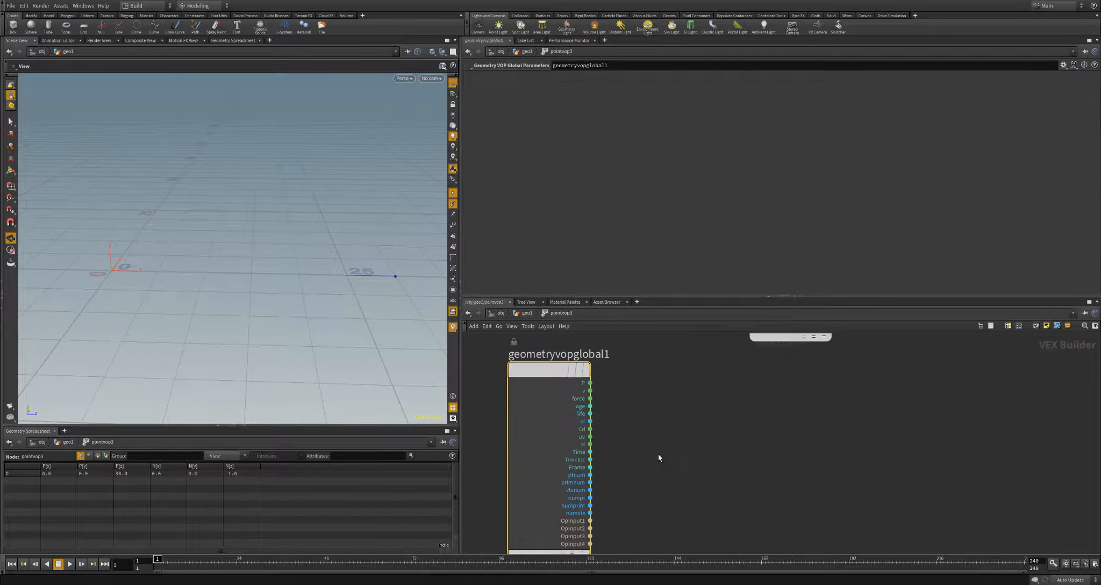
{"action": "scroll", "coordinate": [678, 471], "scroll_direction": "down", "scroll_amount": 1}
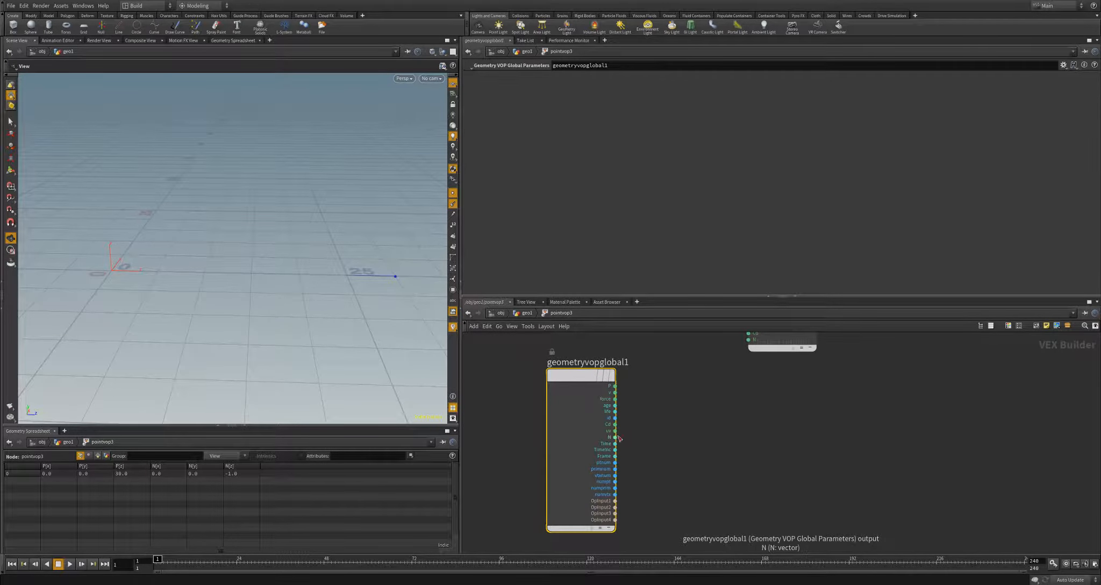
{"action": "scroll", "coordinate": [734, 417], "scroll_direction": "down", "scroll_amount": 3}
{"action": "left_click_drag", "start_coordinate": [715, 375], "coordinate": [731, 448]}
{"action": "scroll", "coordinate": [649, 477], "scroll_direction": "up", "scroll_amount": 3}
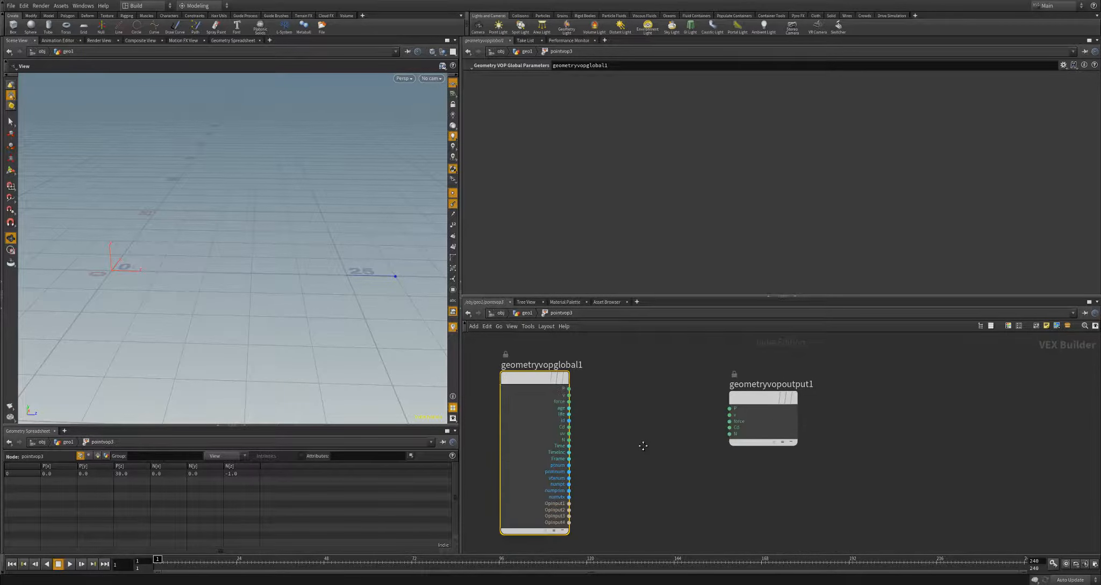
Step: Add a Negate node to the global N output, connect its result to the output node's N, and return to the geometry network
{"action": "left_click", "coordinate": [570, 446]}
{"action": "key", "text": "Tab"}
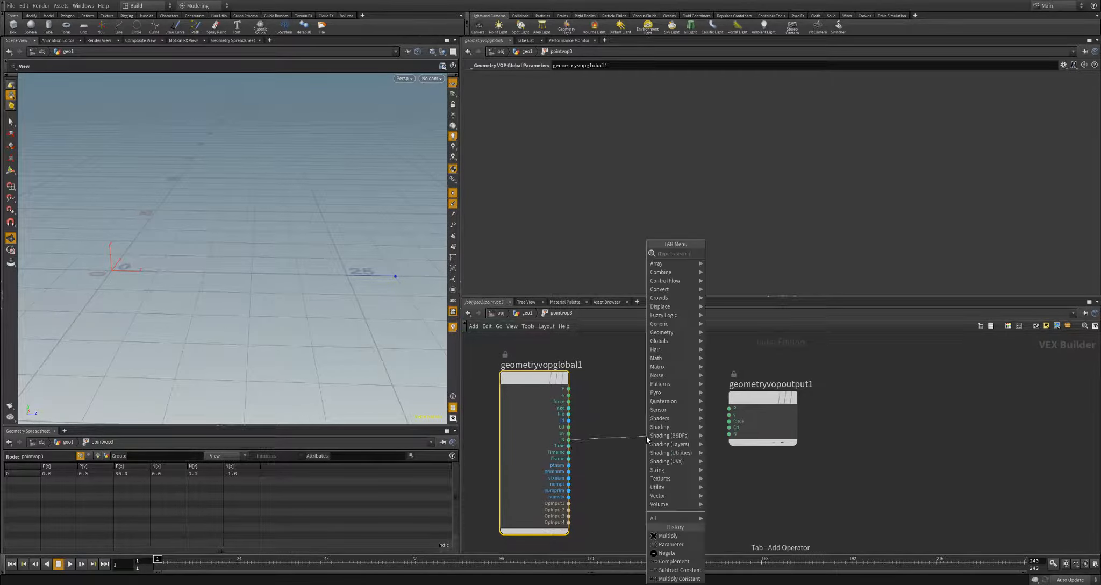
{"action": "type", "text": "neg"}
{"action": "key", "text": "Return"}
{"action": "left_click", "coordinate": [646, 435]}
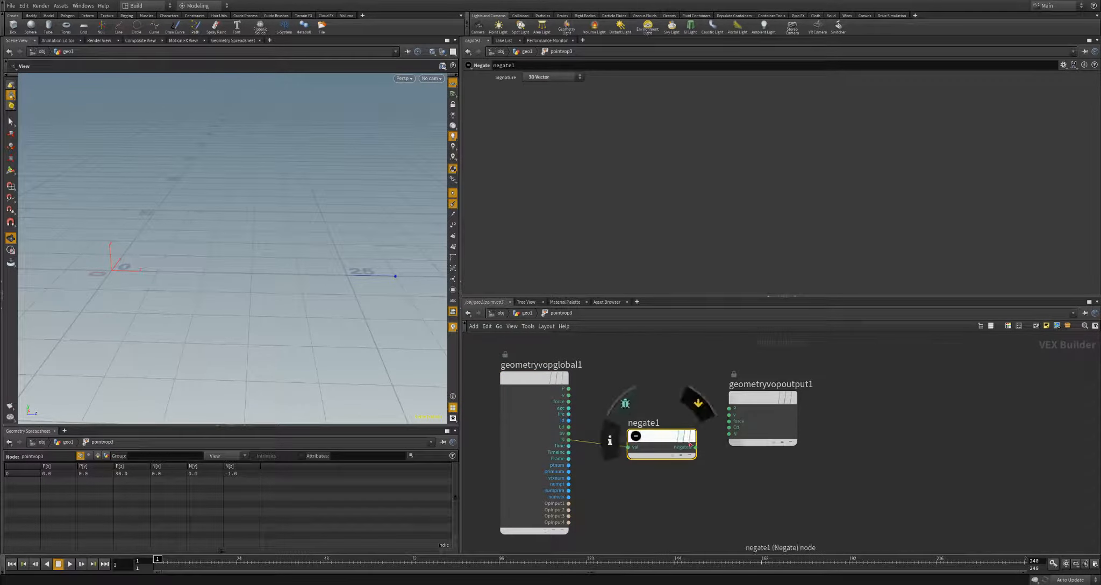
{"action": "left_click_drag", "start_coordinate": [695, 446], "coordinate": [722, 436]}
{"action": "scroll", "coordinate": [318, 296], "scroll_direction": "down", "scroll_amount": 2}
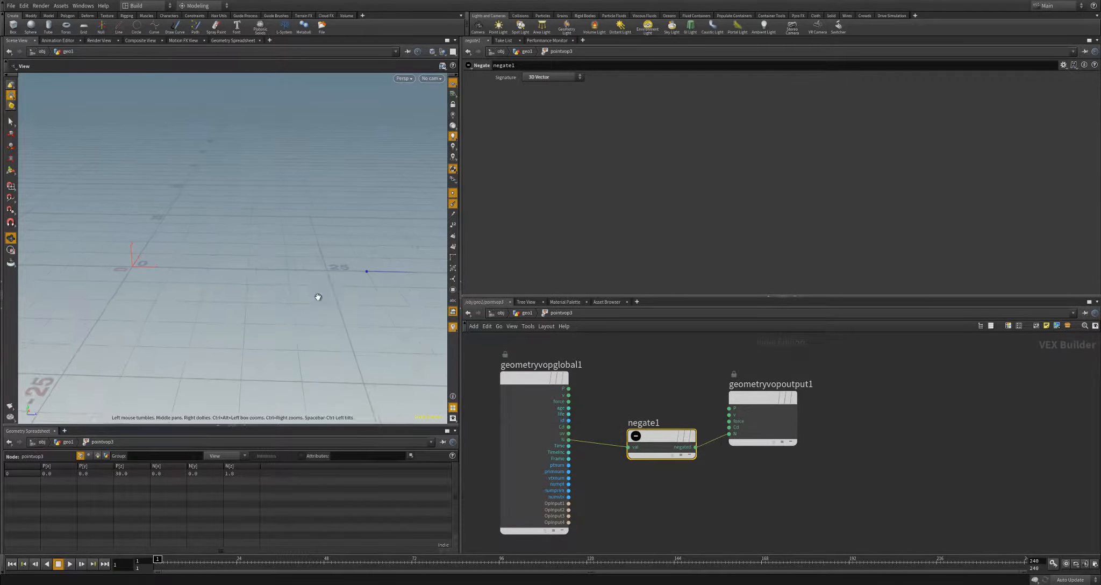
{"action": "middle_click_drag", "start_coordinate": [317, 297], "coordinate": [319, 329]}
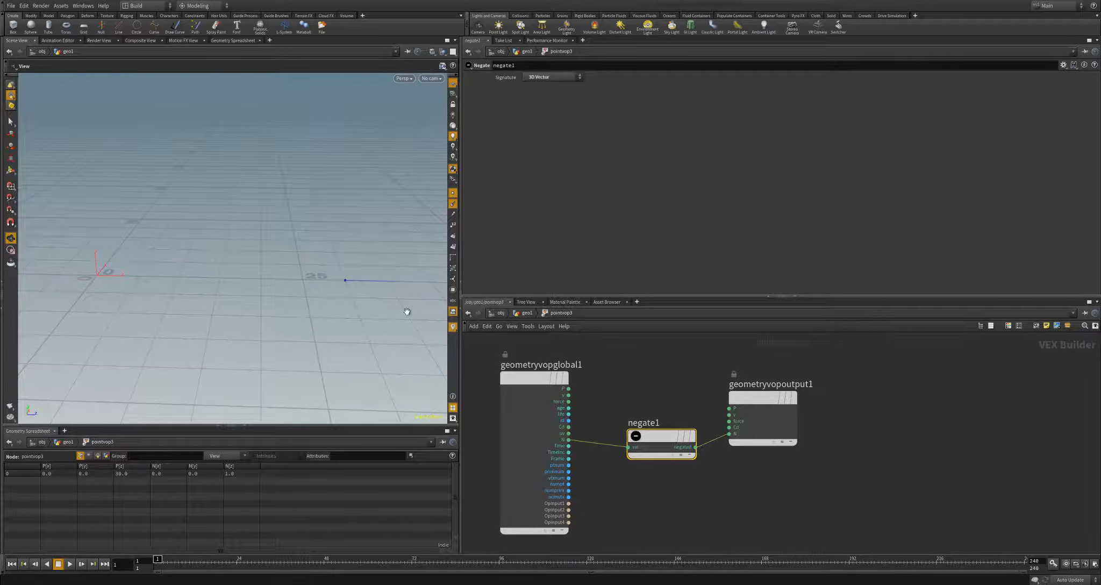
{"action": "key", "text": "u"}
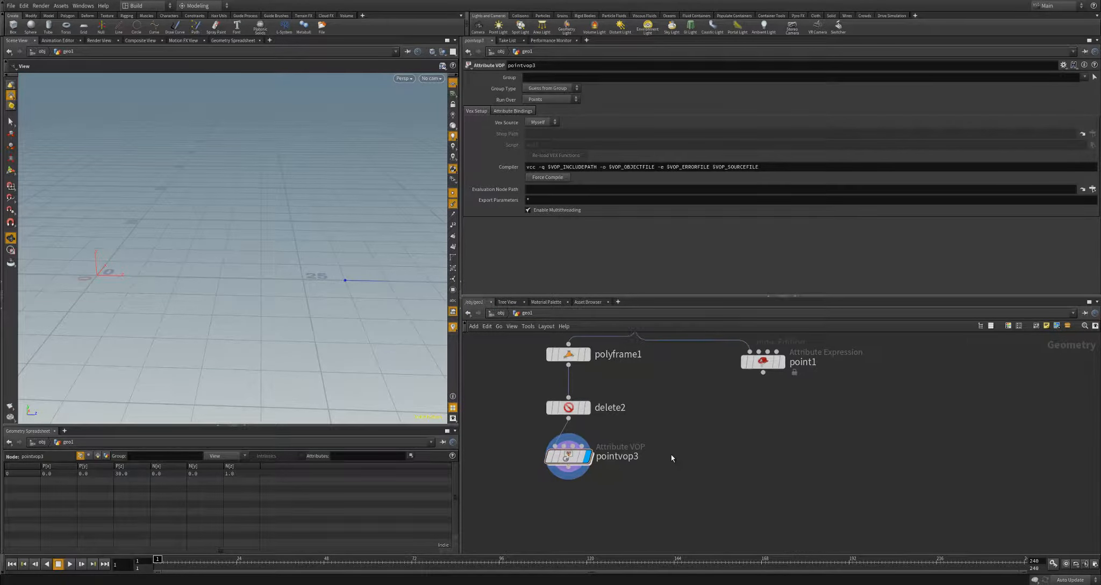
{"action": "left_click", "coordinate": [568, 365]}
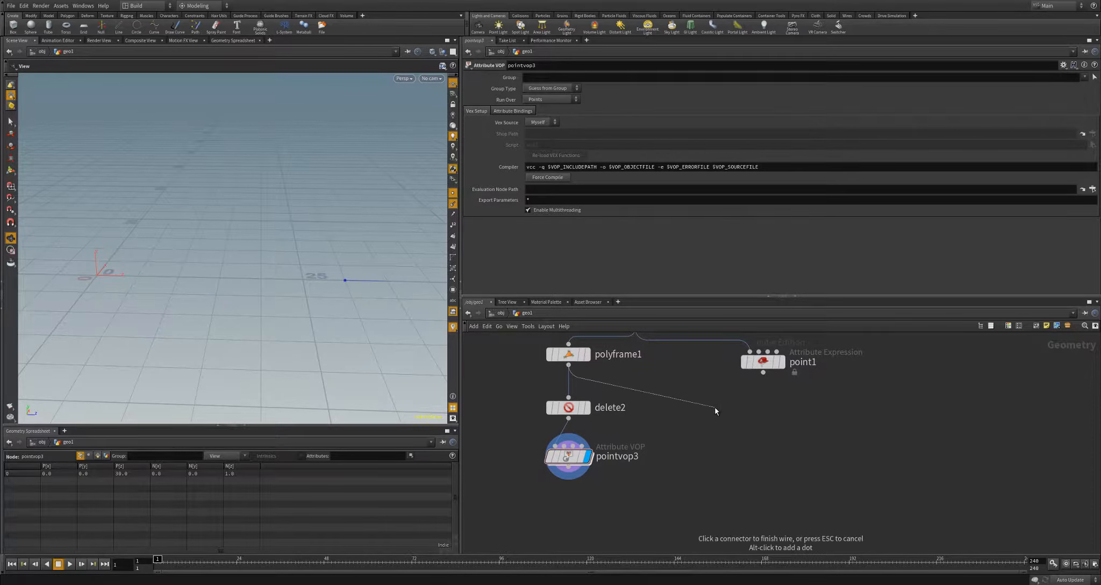
{"action": "key", "text": "Tab"}
{"action": "type", "text": "d"}
{"action": "key", "text": "Return"}
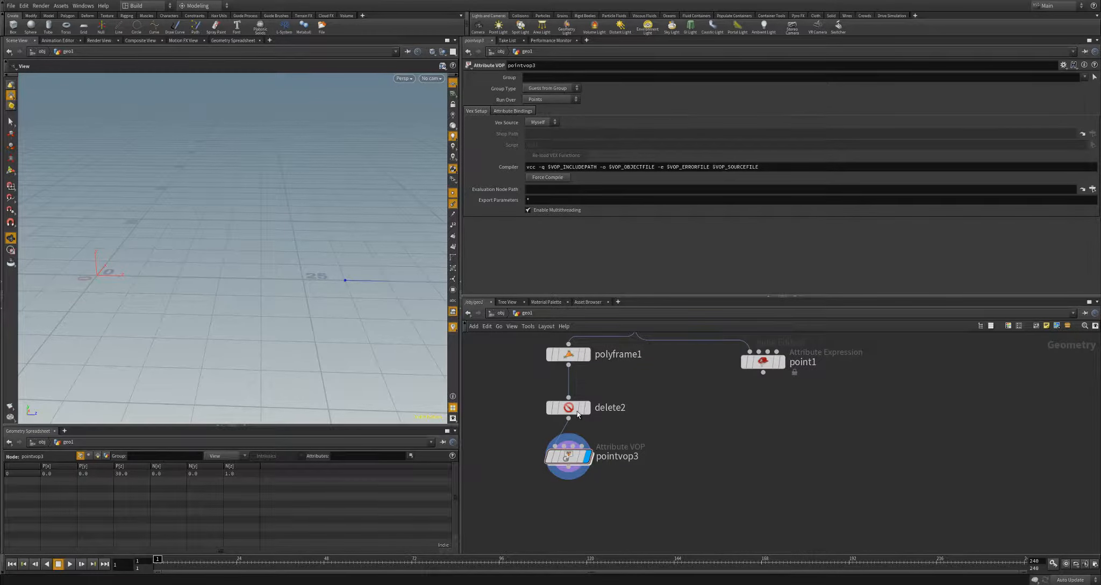
Step: Duplicate delete2 as a second branch of polyframe1, set its Operation to Delete Non-Selected, and display it
{"action": "left_click", "coordinate": [628, 409]}
{"action": "left_click_drag", "start_coordinate": [649, 417], "coordinate": [723, 415]}
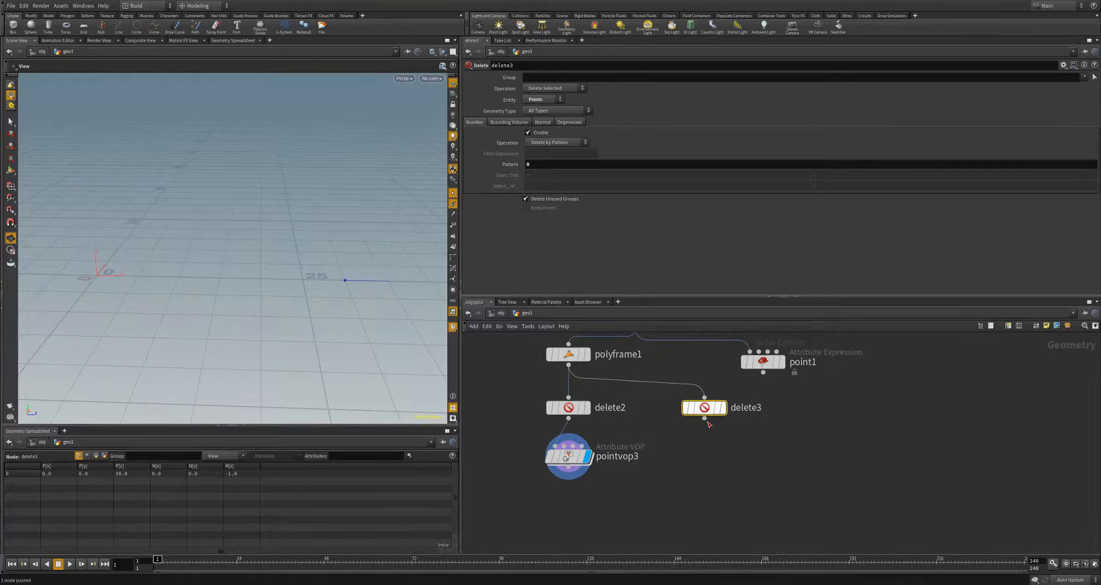
{"action": "left_click", "coordinate": [543, 88]}
{"action": "left_click", "coordinate": [544, 98]}
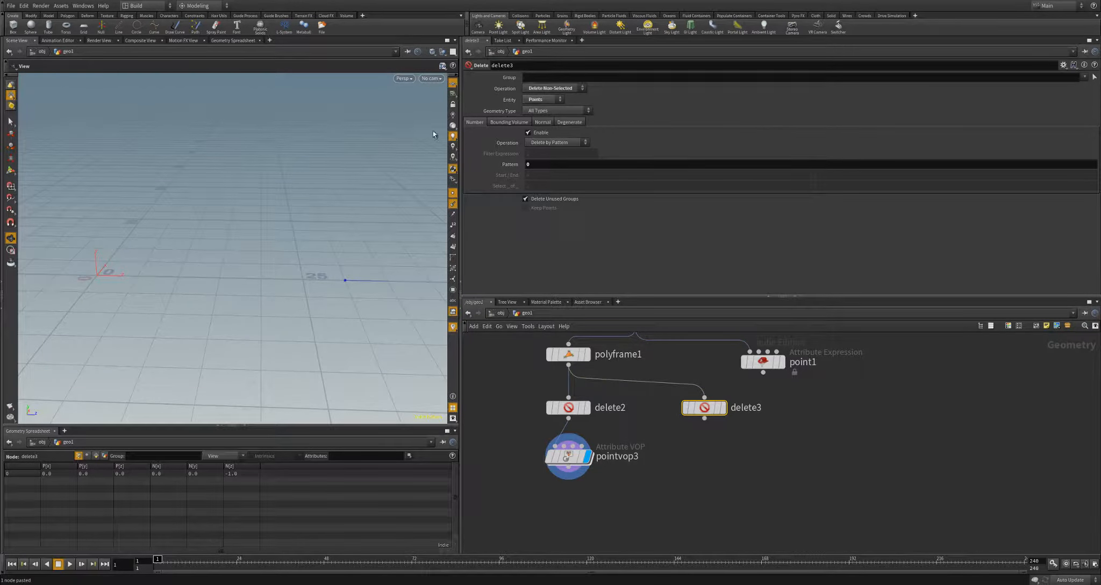
{"action": "left_click", "coordinate": [721, 408]}
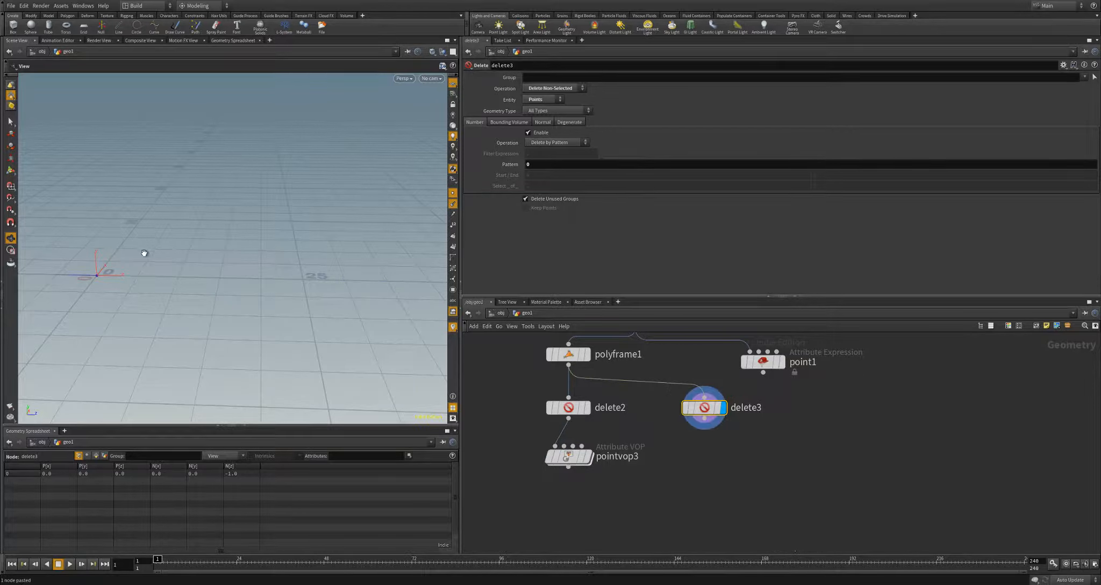
{"action": "left_click_drag", "start_coordinate": [144, 252], "coordinate": [101, 285]}
Step: Merge the outputs of pointvop3 and delete3 and display the merged end points
{"action": "left_click_drag", "start_coordinate": [568, 469], "coordinate": [644, 508]}
{"action": "left_click", "coordinate": [613, 510]}
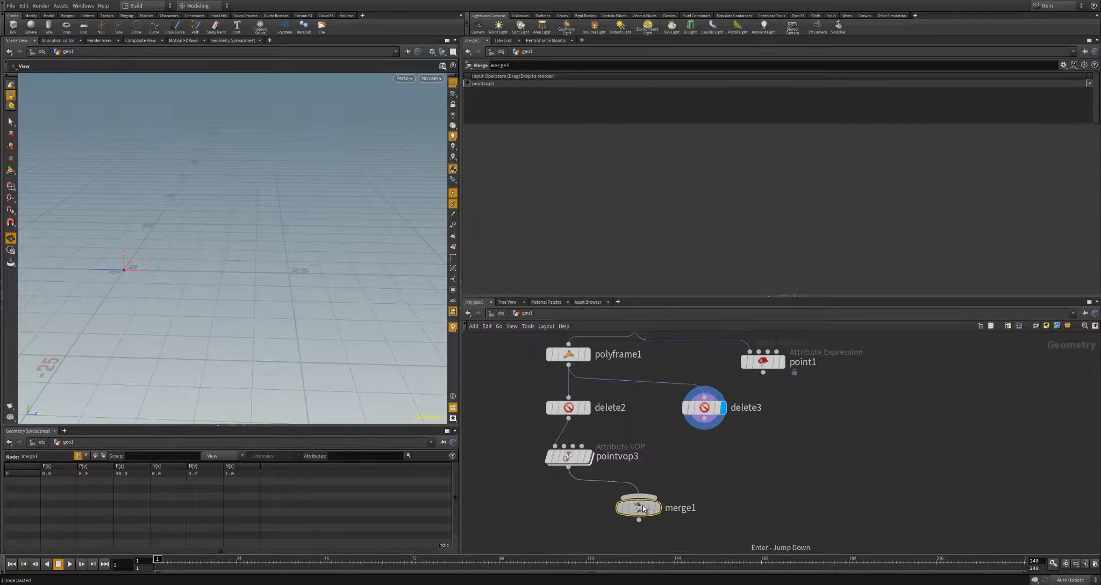
{"action": "left_click_drag", "start_coordinate": [704, 419], "coordinate": [664, 484]}
{"action": "left_click", "coordinate": [661, 505]}
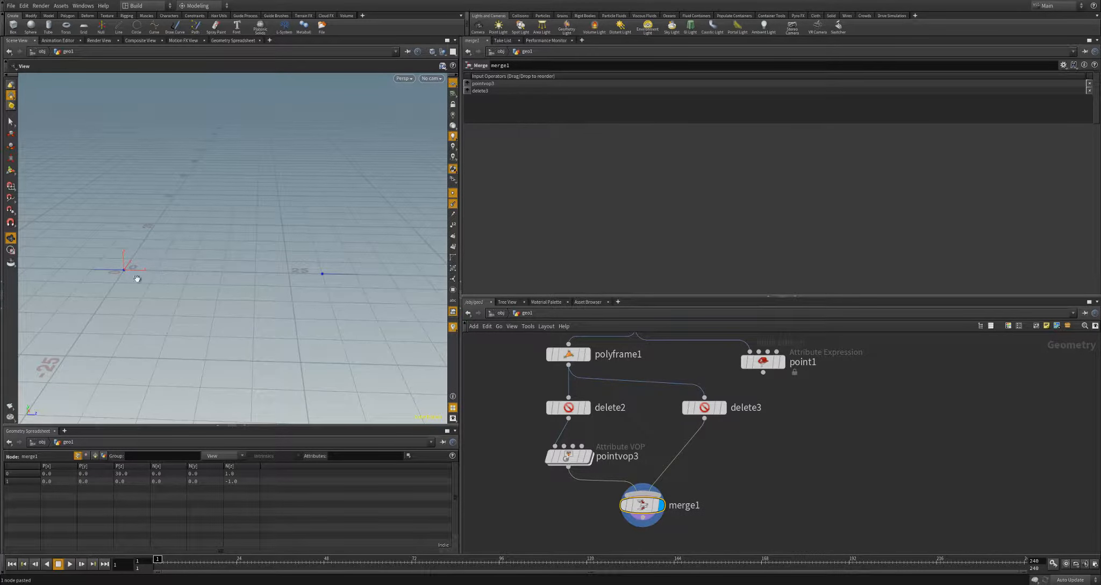
{"action": "middle_click_drag", "start_coordinate": [691, 487], "coordinate": [754, 425]}
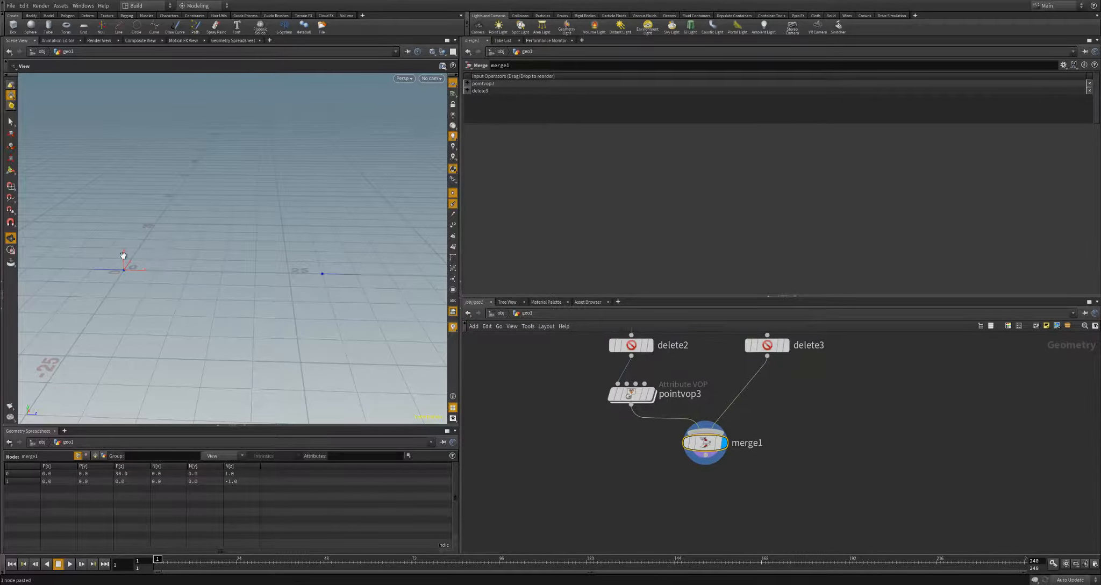
Step: Add a Line node beside merge1 and set its Direction to 0, 0, 1
{"action": "middle_click_drag", "start_coordinate": [625, 487], "coordinate": [654, 479]}
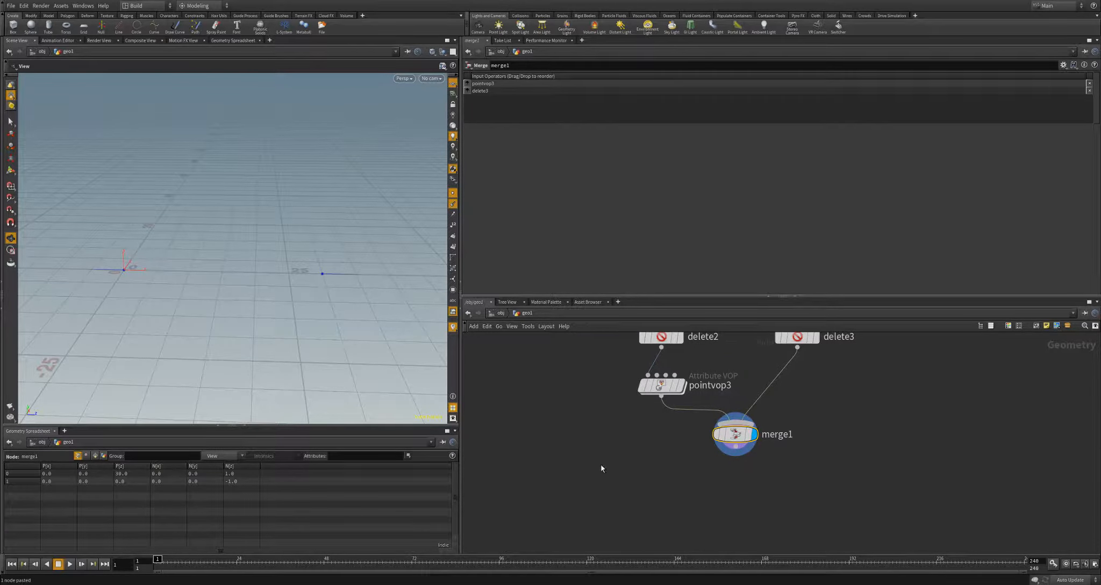
{"action": "key", "text": "Tab"}
{"action": "type", "text": "add"}
{"action": "key", "text": "Return"}
{"action": "left_click", "coordinate": [538, 437]}
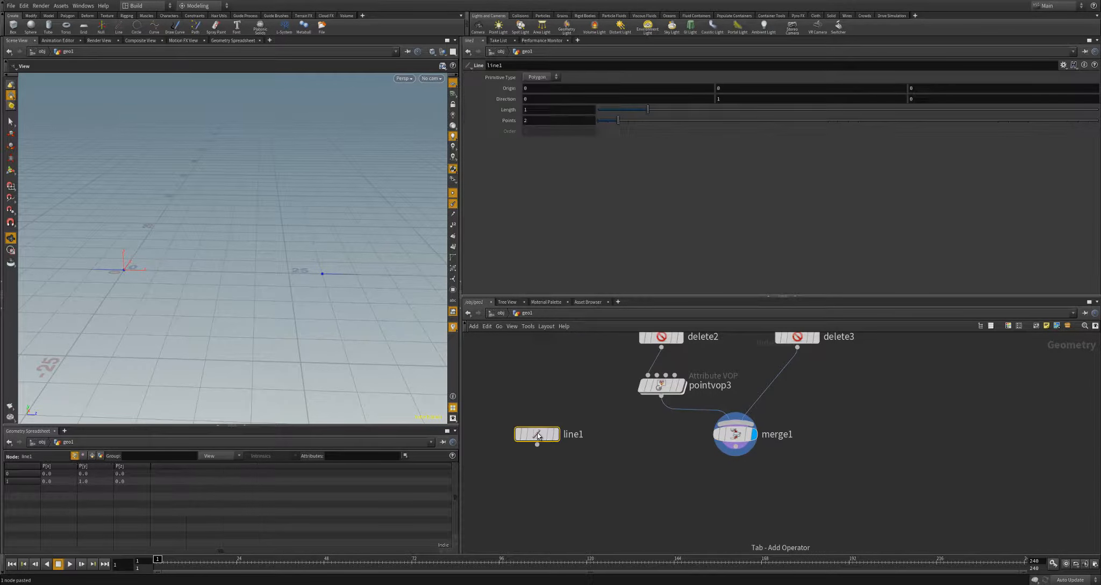
{"action": "left_click", "coordinate": [702, 100]}
Step: Add a Copy to Points node that copies line1 onto merge1's points, and display it
{"action": "key", "text": "Tab"}
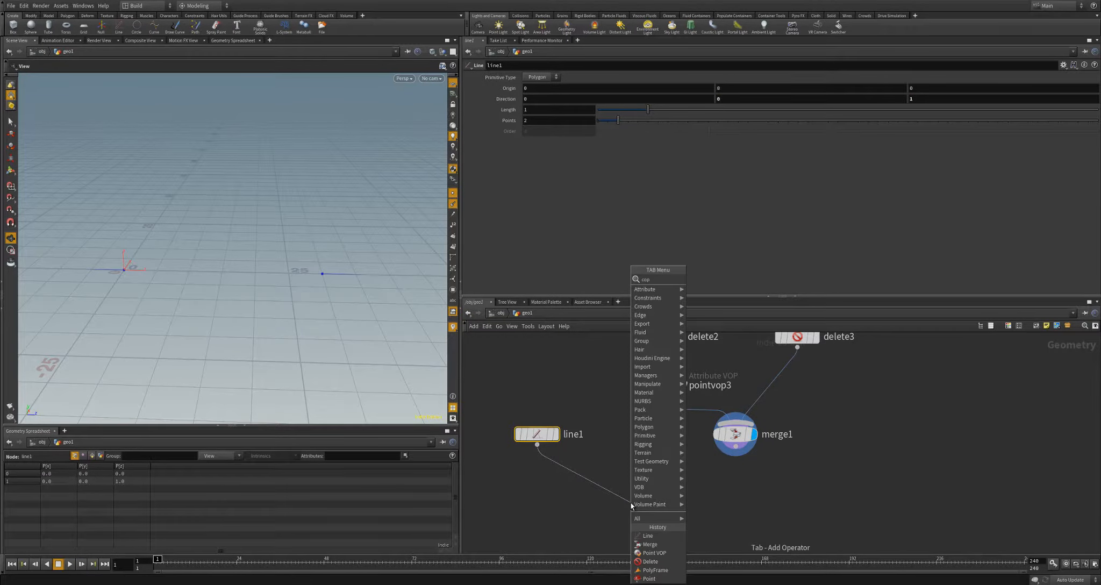
{"action": "type", "text": "cop"}
{"action": "key", "text": "Return"}
{"action": "left_click", "coordinate": [631, 505]}
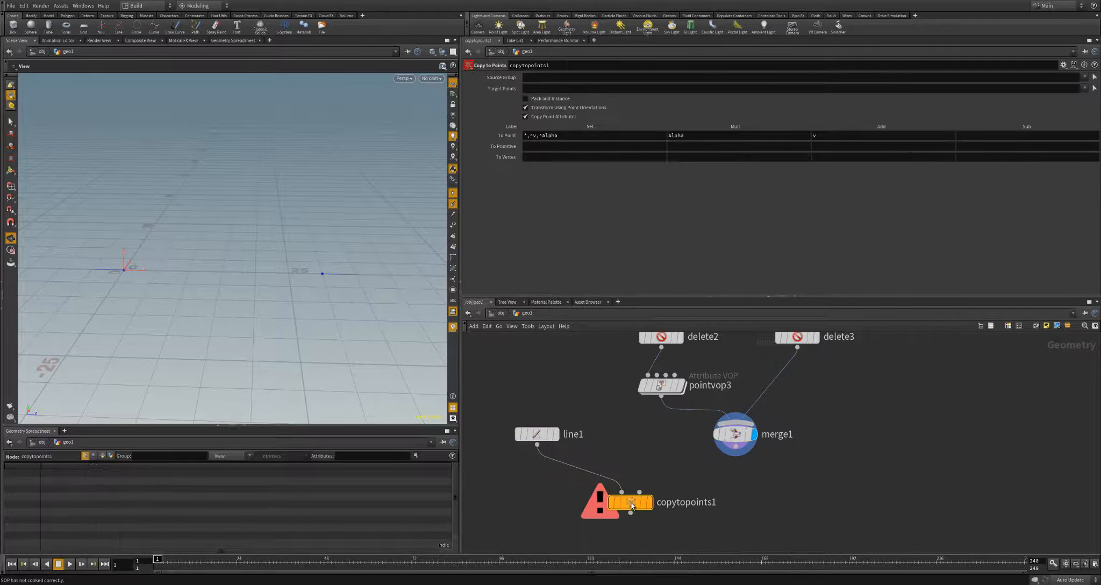
{"action": "left_click_drag", "start_coordinate": [735, 456], "coordinate": [639, 491]}
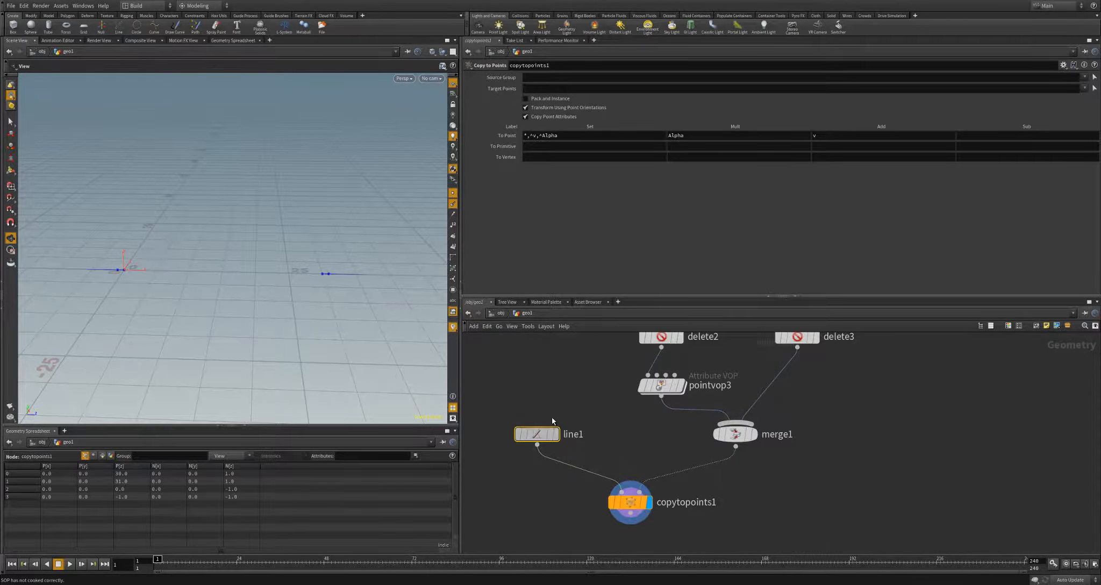
Step: Set line1's Length to about 7.1 and hide the point normals in the viewport
{"action": "left_click", "coordinate": [537, 434]}
{"action": "left_click_drag", "start_coordinate": [647, 110], "coordinate": [826, 113]}
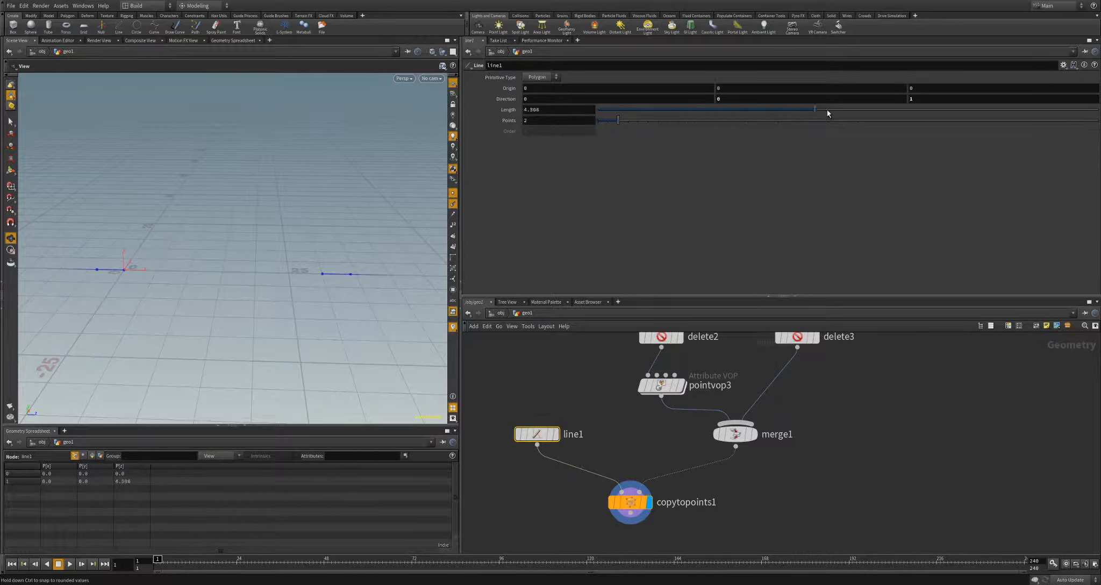
{"action": "left_click_drag", "start_coordinate": [943, 116], "coordinate": [953, 115]}
{"action": "left_click", "coordinate": [453, 204]}
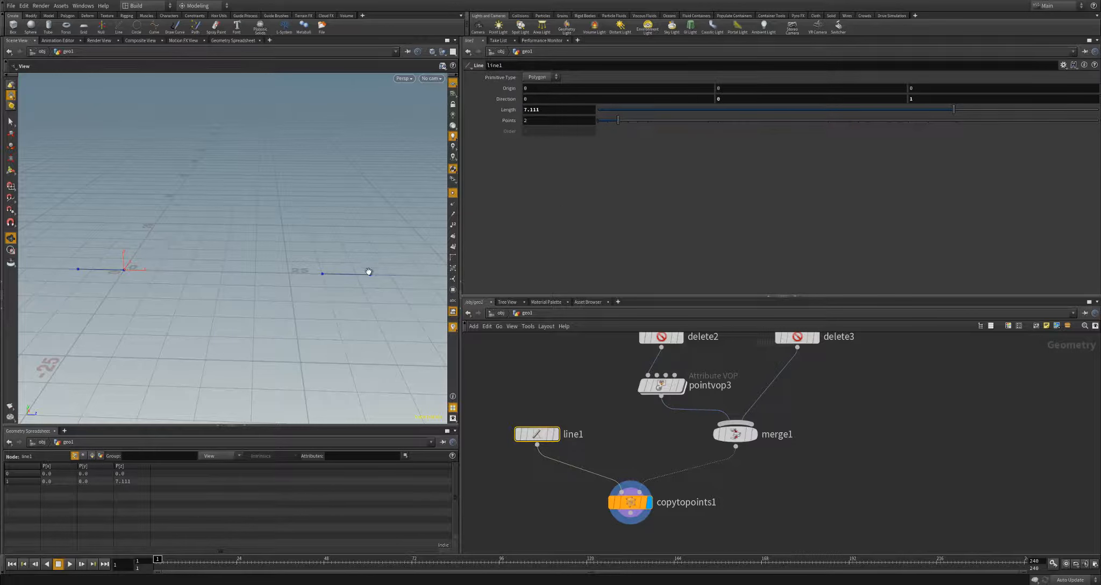
{"action": "right_click_drag", "start_coordinate": [368, 271], "coordinate": [309, 276]}
{"action": "left_click_drag", "start_coordinate": [315, 271], "coordinate": [212, 87]}
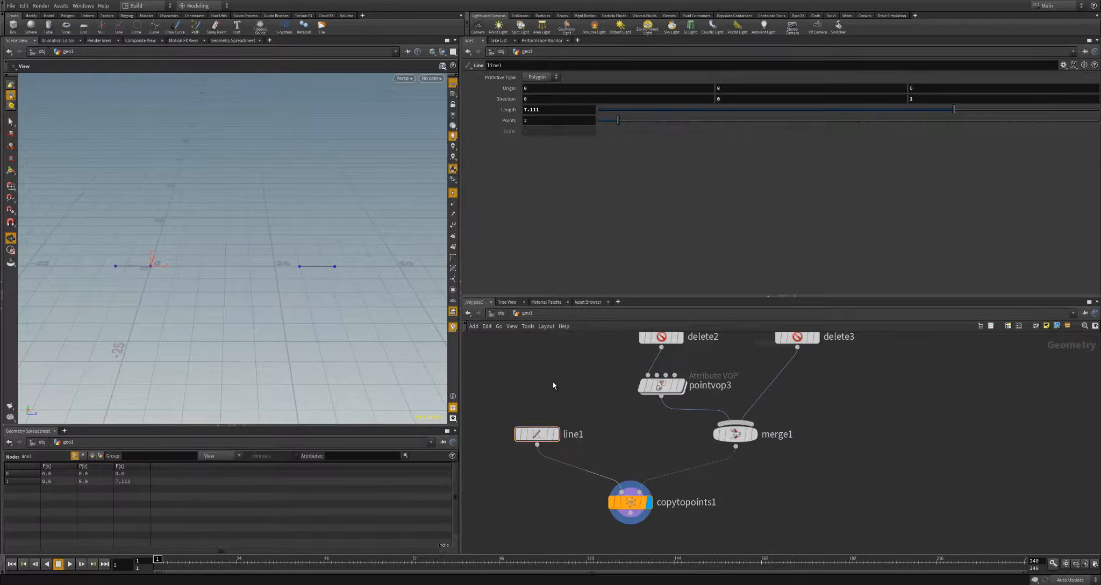
Step: Move the whole end-point branch, from delete1 down to copytopoints1, farther away from join1 to free space
{"action": "scroll", "coordinate": [642, 385], "scroll_direction": "down", "scroll_amount": 8}
{"action": "middle_click_drag", "start_coordinate": [581, 355], "coordinate": [559, 427]}
{"action": "scroll", "coordinate": [573, 433], "scroll_direction": "up", "scroll_amount": 3}
{"action": "left_click_drag", "start_coordinate": [592, 410], "coordinate": [755, 498]}
{"action": "left_click_drag", "start_coordinate": [816, 416], "coordinate": [580, 514]}
{"action": "left_click_drag", "start_coordinate": [776, 404], "coordinate": [574, 514]}
{"action": "left_click_drag", "start_coordinate": [681, 404], "coordinate": [813, 402]}
{"action": "left_click", "coordinate": [680, 425]}
Step: Add a Merge node below join1 that combines join1 with copytopoints1, and display it
{"action": "scroll", "coordinate": [680, 425], "scroll_direction": "up", "scroll_amount": 3}
{"action": "middle_click_drag", "start_coordinate": [591, 390], "coordinate": [581, 376]}
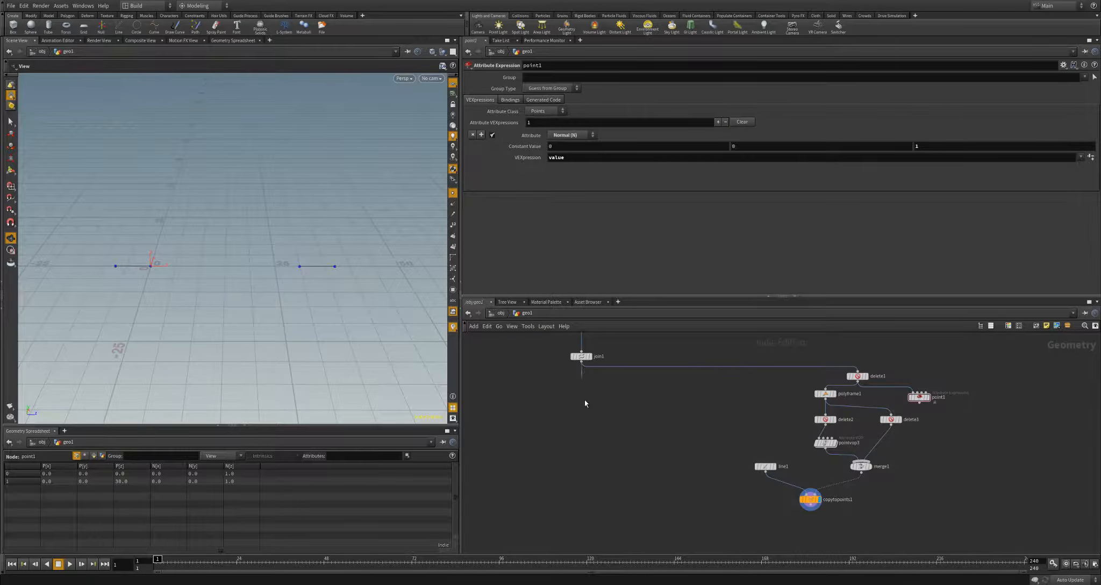
{"action": "key", "text": "Tab"}
{"action": "type", "text": "mer"}
{"action": "key", "text": "Return"}
{"action": "left_click", "coordinate": [613, 463]}
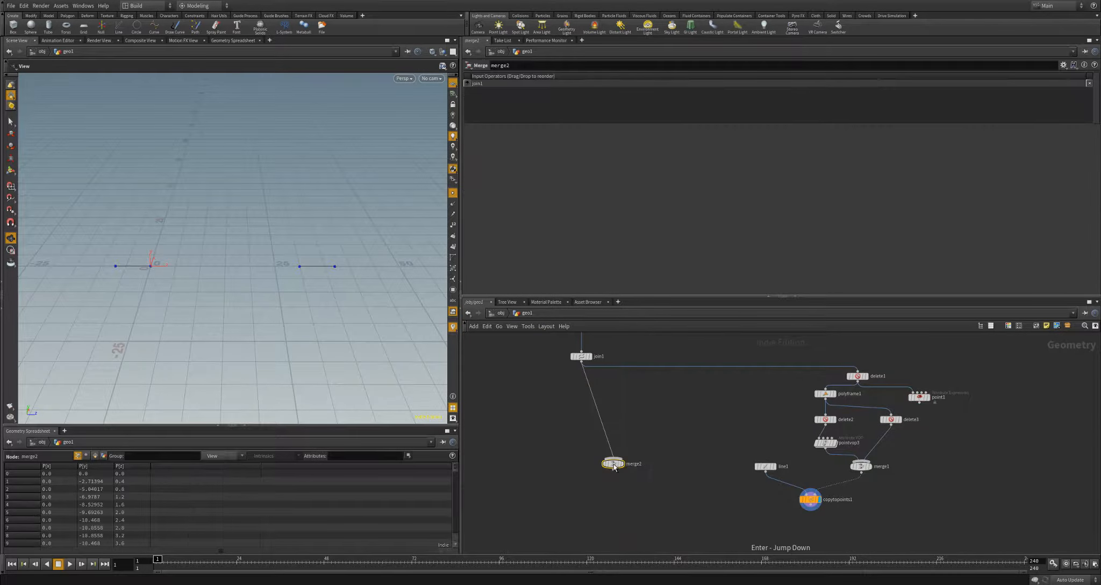
{"action": "left_click_drag", "start_coordinate": [615, 466], "coordinate": [621, 516]}
{"action": "left_click_drag", "start_coordinate": [811, 508], "coordinate": [620, 508]}
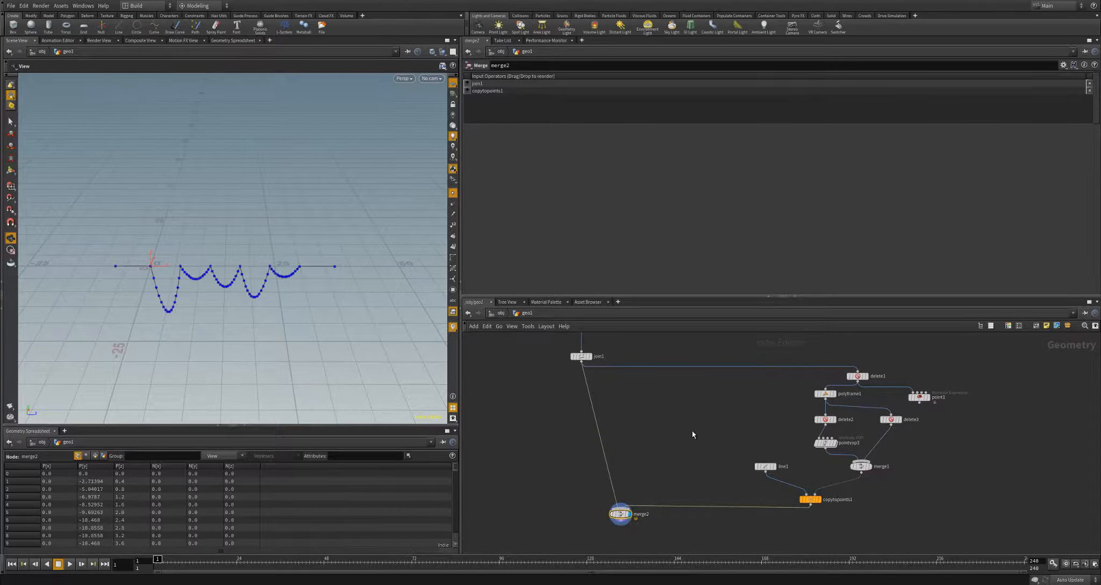
Step: Inspect merge2's node information and move the node straight below join1
{"action": "scroll", "coordinate": [671, 385], "scroll_direction": "up", "scroll_amount": 5}
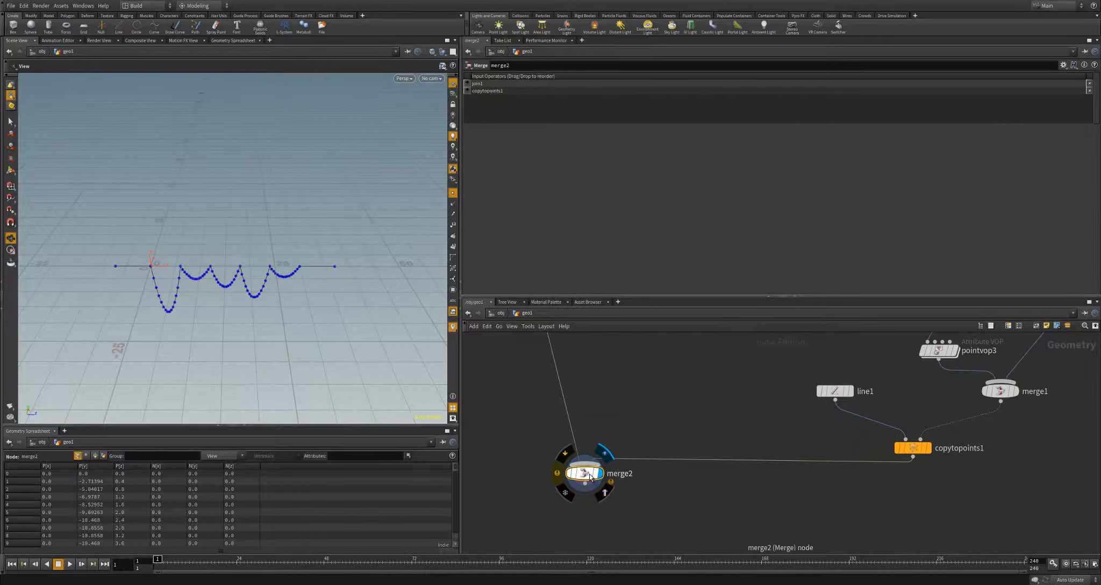
{"action": "middle_click", "coordinate": [594, 472]}
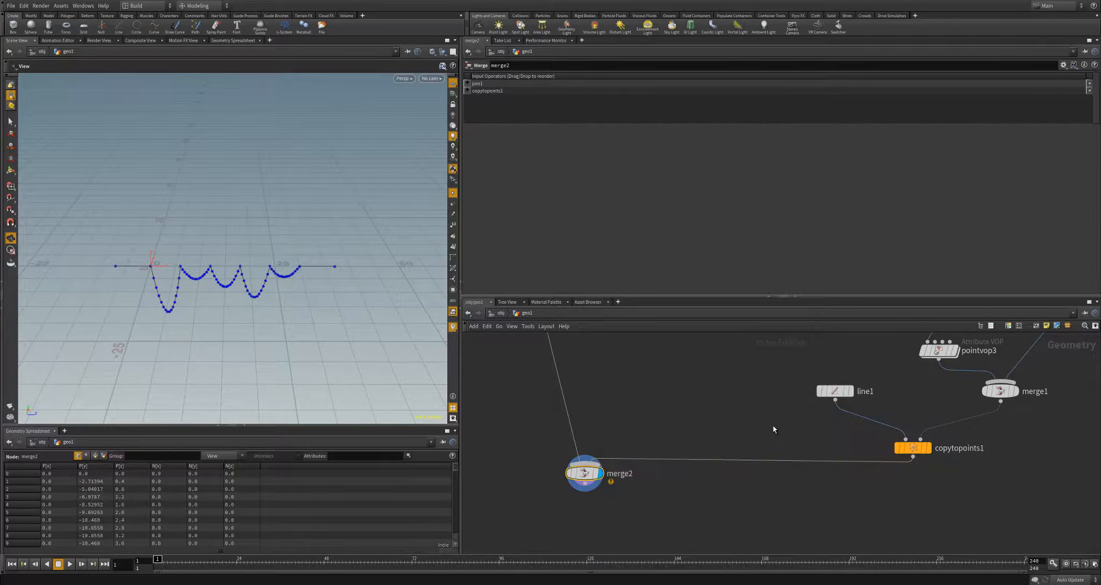
{"action": "scroll", "coordinate": [698, 420], "scroll_direction": "down", "scroll_amount": 5}
{"action": "middle_click_drag", "start_coordinate": [646, 414], "coordinate": [636, 439]}
{"action": "mouse_move", "coordinate": [574, 356]}
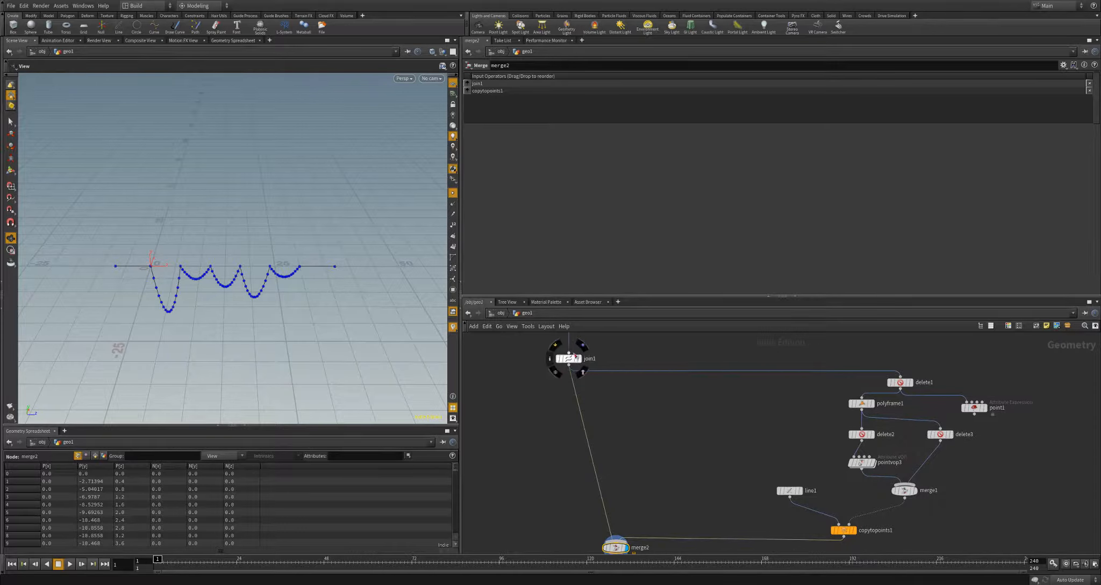
{"action": "middle_click_drag", "start_coordinate": [661, 461], "coordinate": [632, 370]}
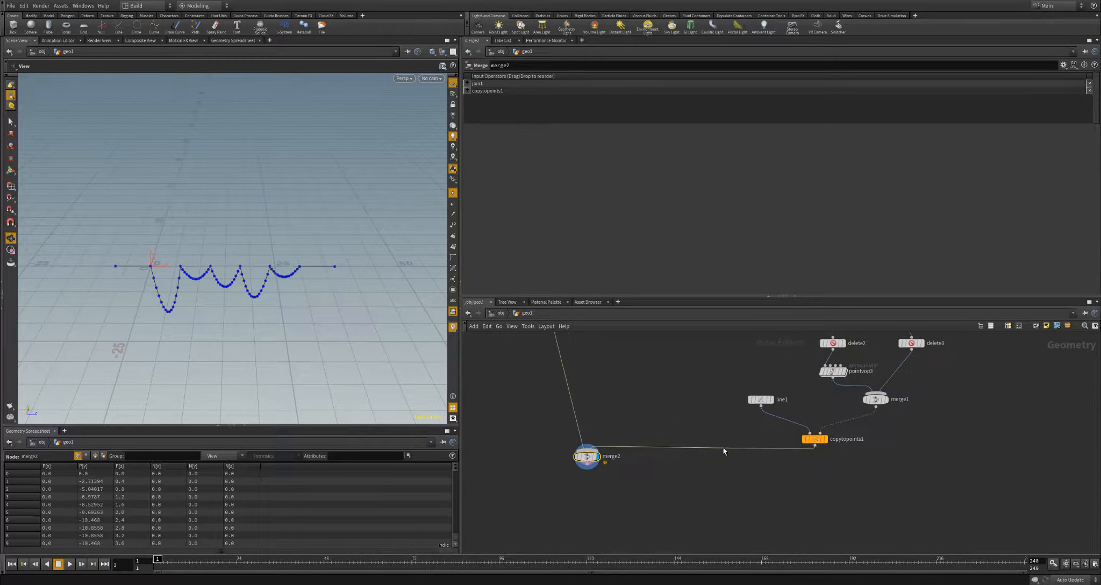
{"action": "left_click_drag", "start_coordinate": [594, 461], "coordinate": [556, 464]}
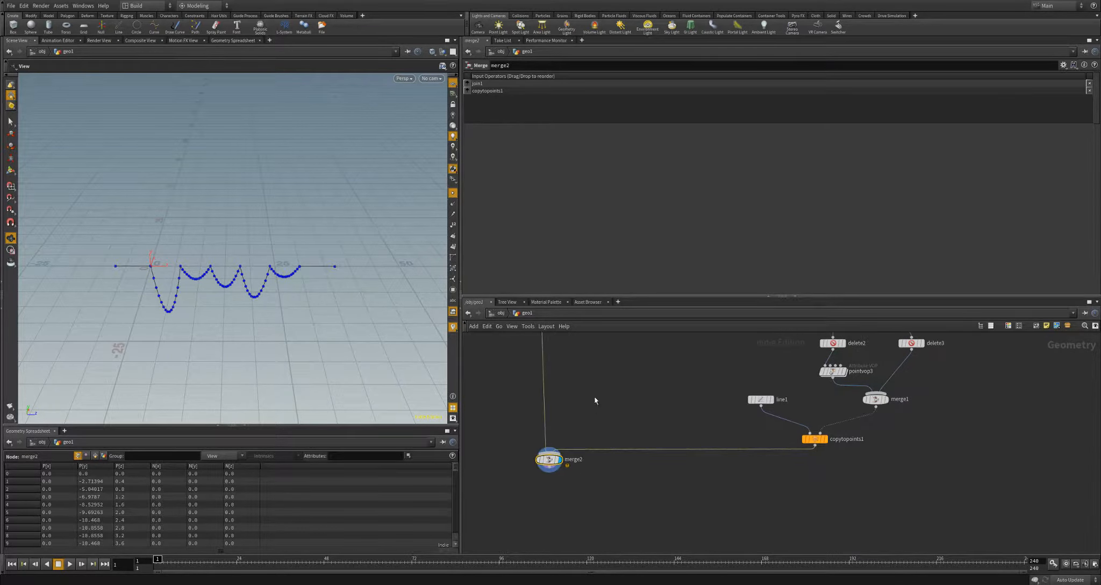
Step: Insert an Attribute Delete node on the wire between copytopoints1 and merge2
{"action": "middle_click_drag", "start_coordinate": [603, 409], "coordinate": [647, 432]}
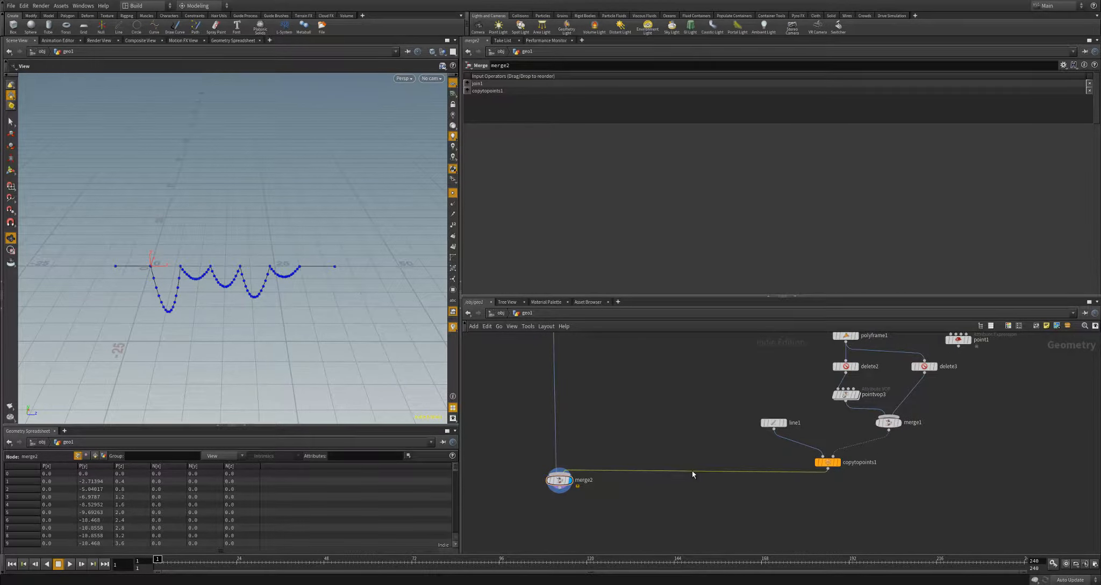
{"action": "key", "text": "Tab"}
{"action": "type", "text": "attri"}
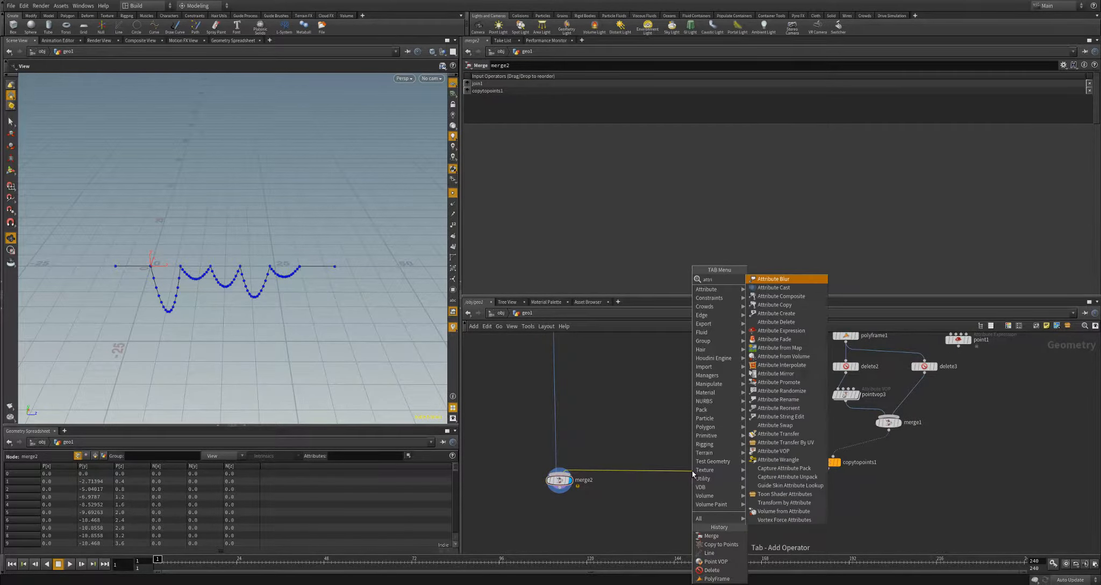
{"action": "type", "text": "bute del"}
{"action": "key", "text": "Return"}
{"action": "left_click", "coordinate": [693, 487]}
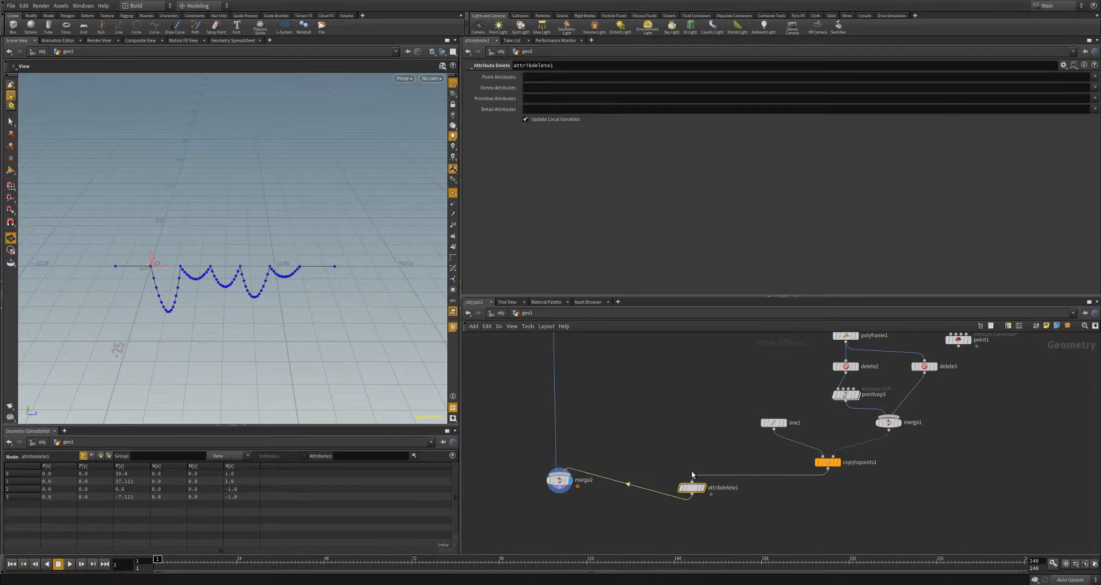
{"action": "left_click_drag", "start_coordinate": [693, 486], "coordinate": [686, 458]}
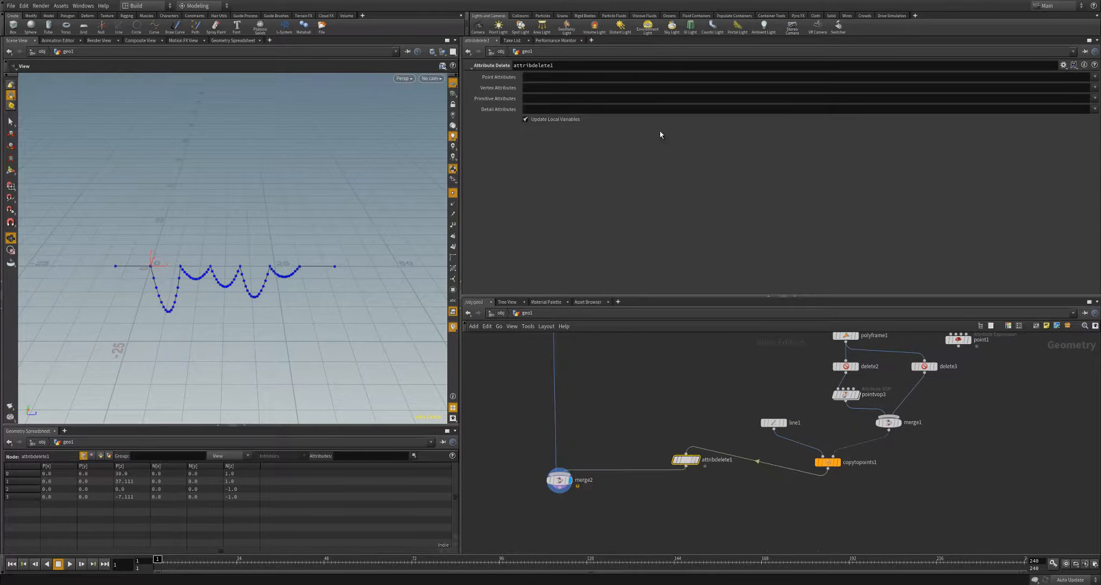
Step: Set attribdelete1 to remove the point attribute N and position the node between copytopoints1 and merge2
{"action": "left_click", "coordinate": [1095, 77]}
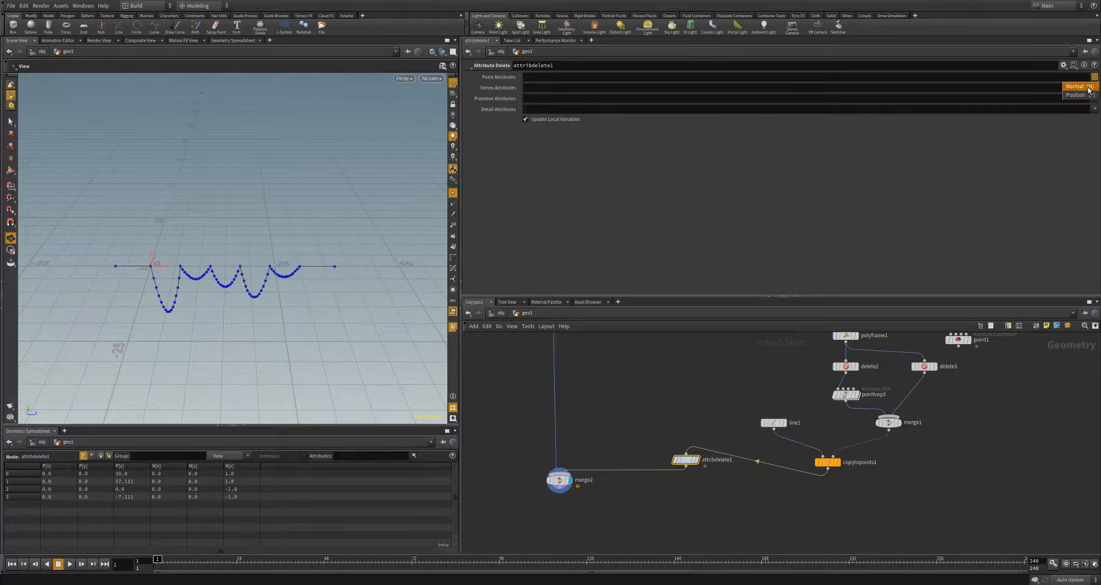
{"action": "left_click", "coordinate": [1088, 91]}
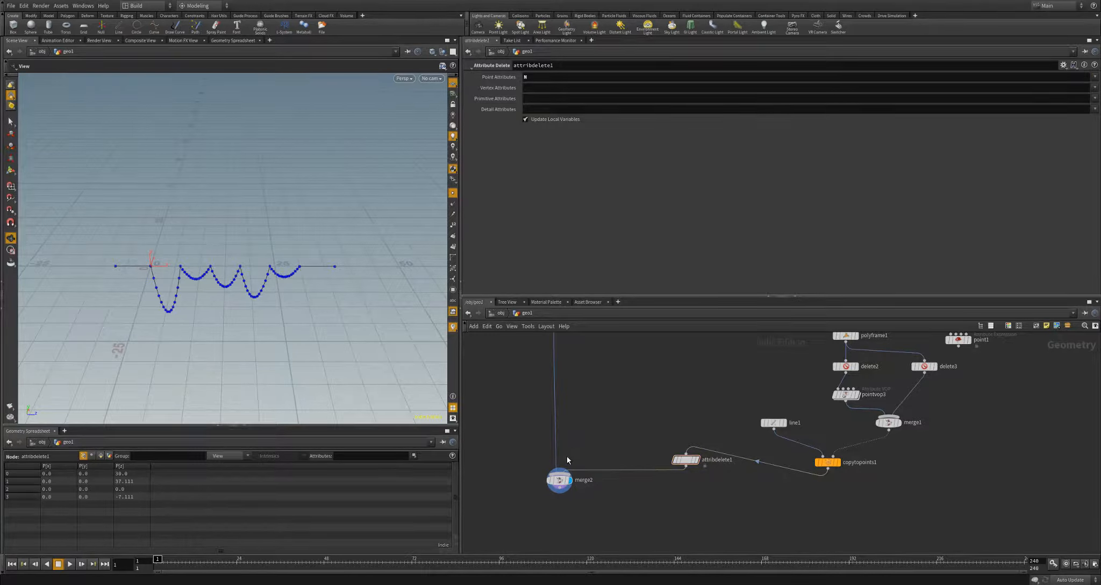
{"action": "scroll", "coordinate": [567, 456], "scroll_direction": "up", "scroll_amount": 3}
{"action": "left_click_drag", "start_coordinate": [772, 463], "coordinate": [771, 477]}
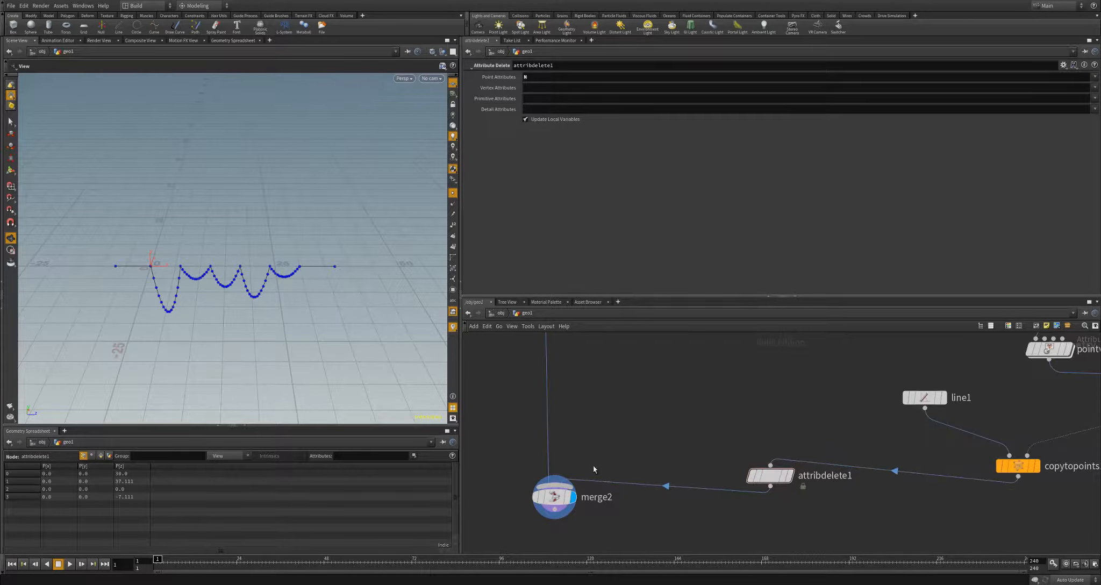
{"action": "middle_click_drag", "start_coordinate": [594, 470], "coordinate": [620, 386]}
{"action": "scroll", "coordinate": [258, 296], "scroll_direction": "up", "scroll_amount": 5}
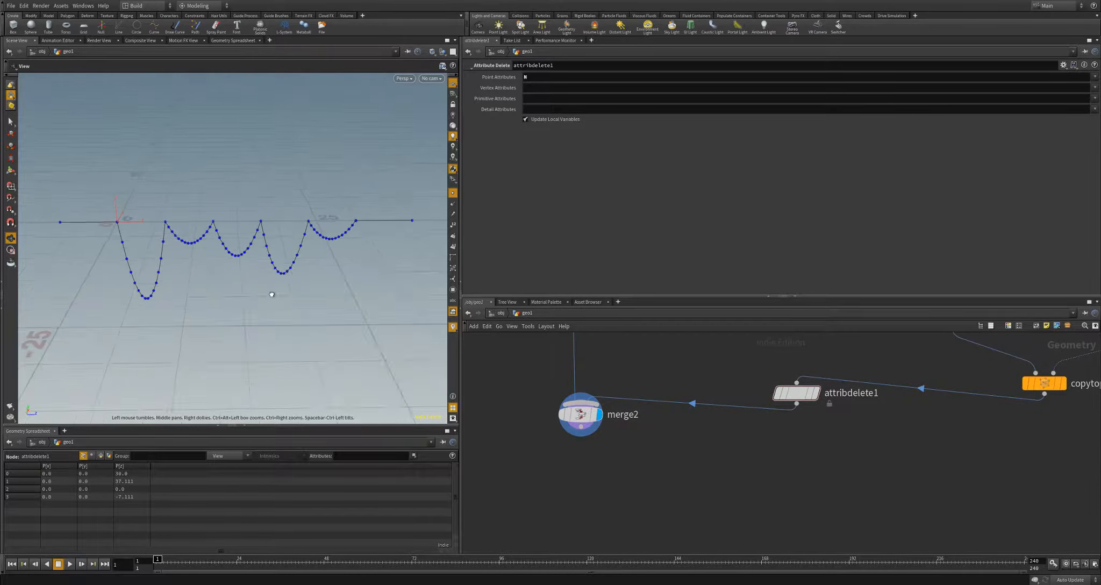
{"action": "left_click_drag", "start_coordinate": [271, 294], "coordinate": [269, 285]}
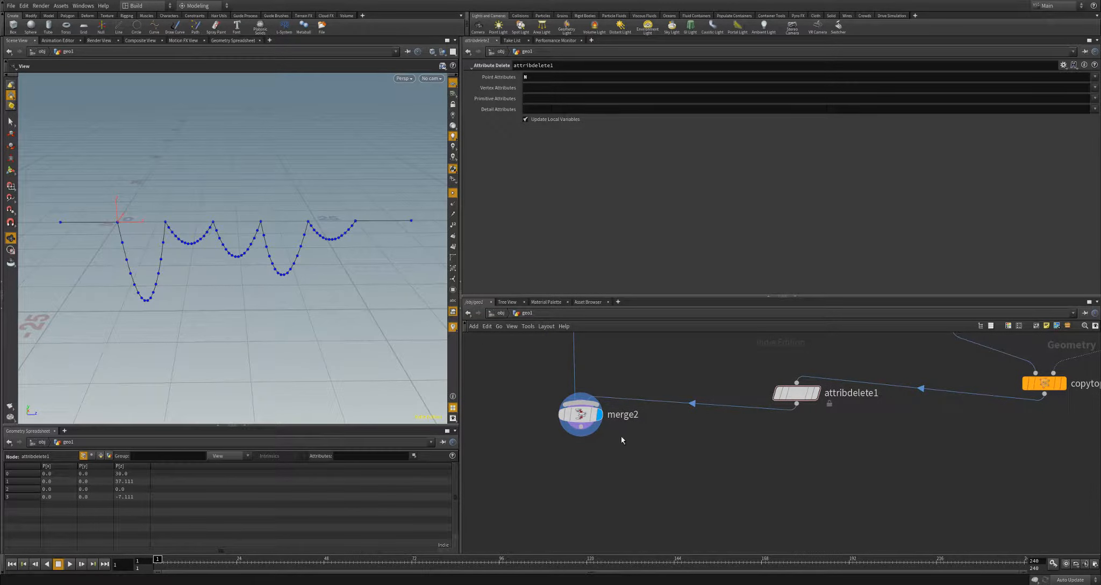
{"action": "middle_click_drag", "start_coordinate": [621, 439], "coordinate": [642, 421]}
{"action": "left_click", "coordinate": [602, 408]}
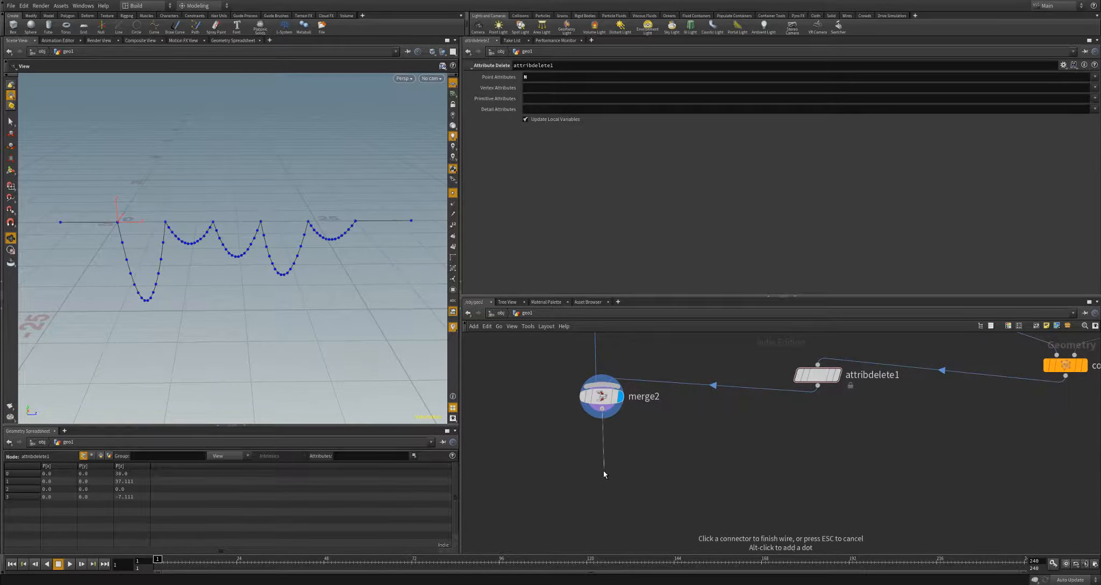
{"action": "key", "text": "Tab"}
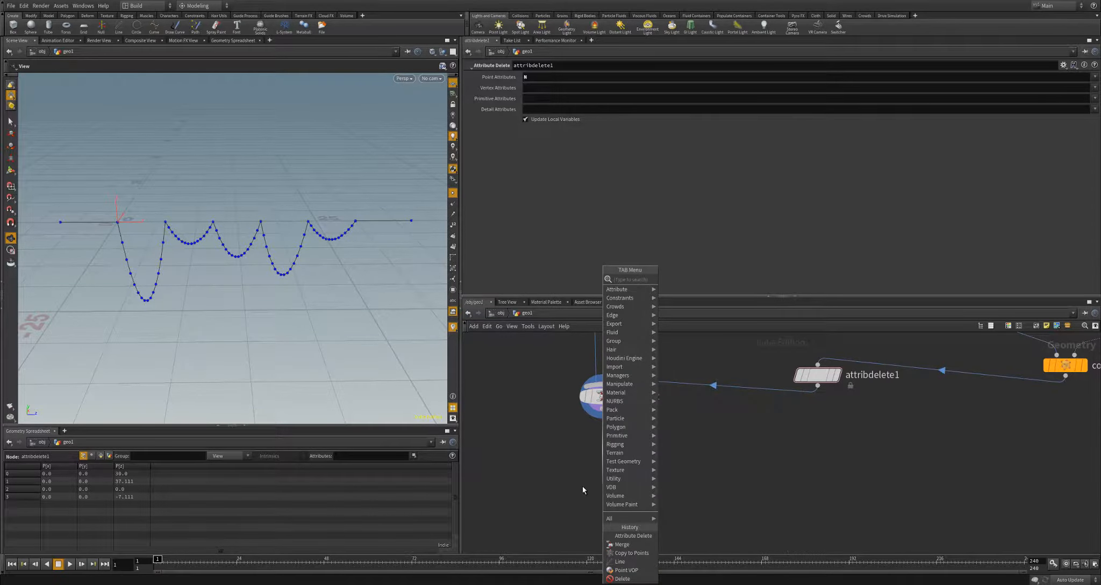
{"action": "key", "text": "Escape"}
Step: Inspect merge2's node information and examine the curve's end segments in the viewport
{"action": "middle_click", "coordinate": [598, 395]}
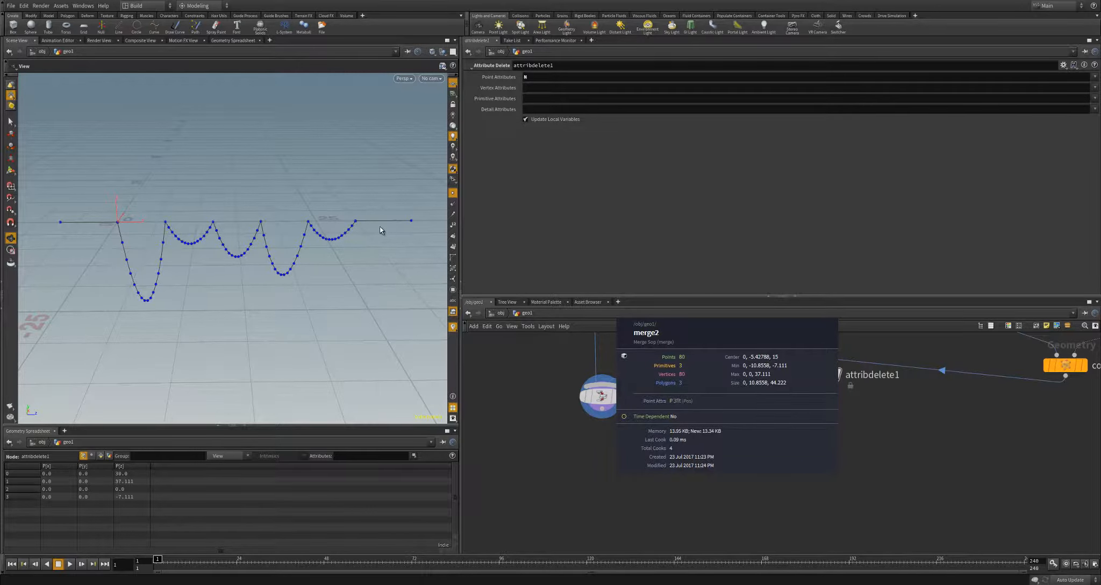
{"action": "middle_click_drag", "start_coordinate": [380, 230], "coordinate": [326, 263]}
{"action": "middle_click_drag", "start_coordinate": [159, 268], "coordinate": [237, 277]}
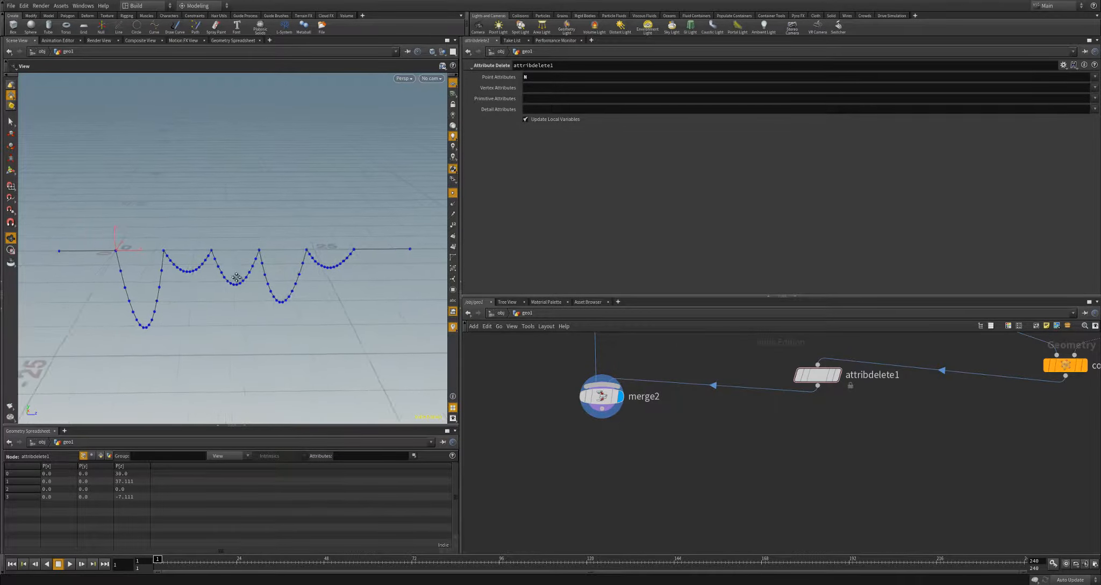
{"action": "left_click_drag", "start_coordinate": [236, 277], "coordinate": [116, 241]}
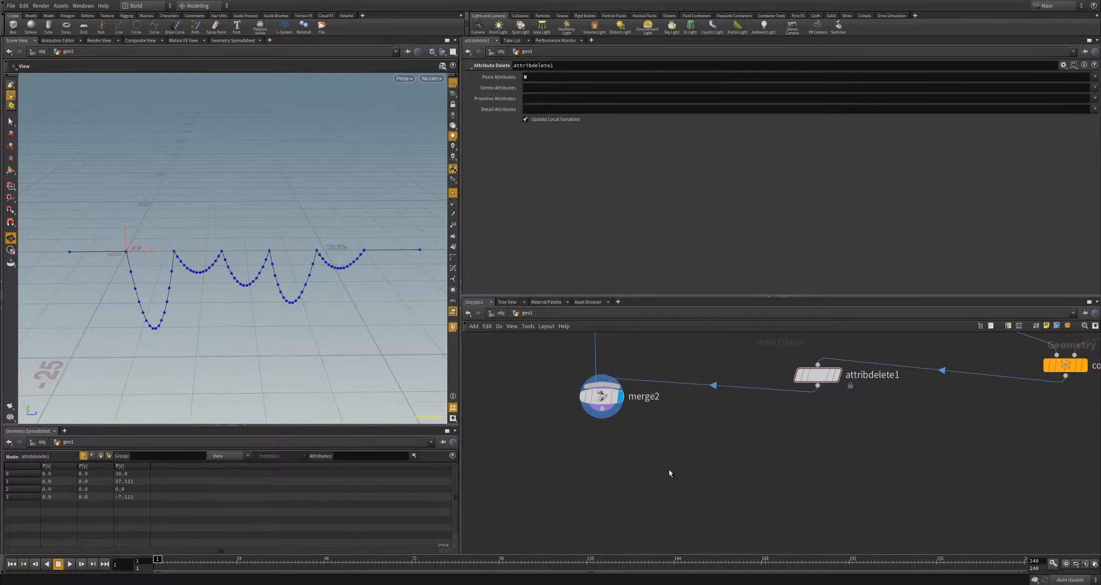
Step: Append a Join node below merge2, display it, check its node information, and place it close under merge2
{"action": "key", "text": "Tab"}
{"action": "type", "text": "join"}
{"action": "key", "text": "Return"}
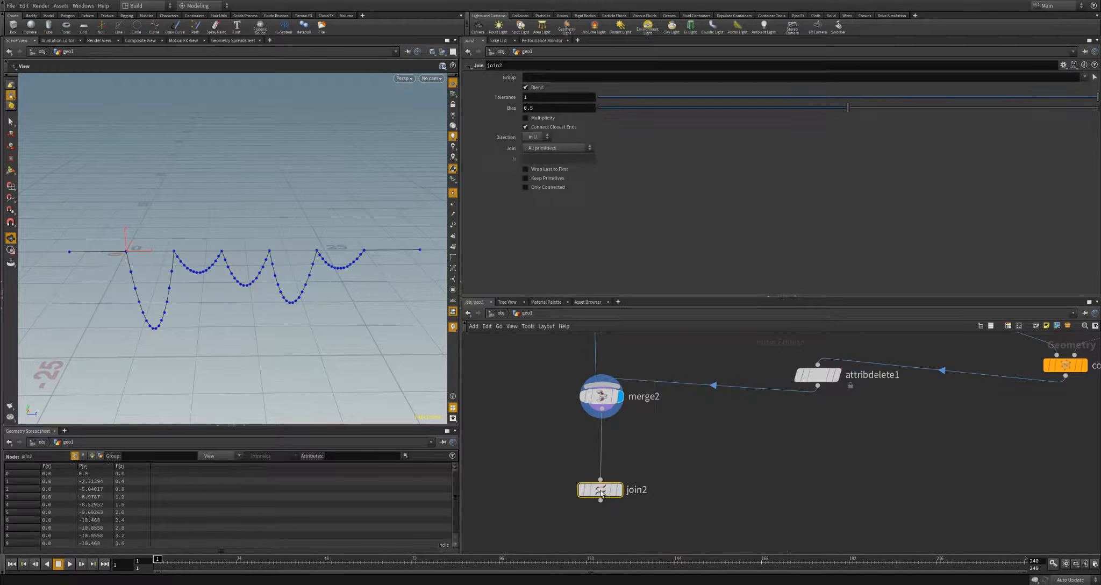
{"action": "left_click", "coordinate": [621, 487]}
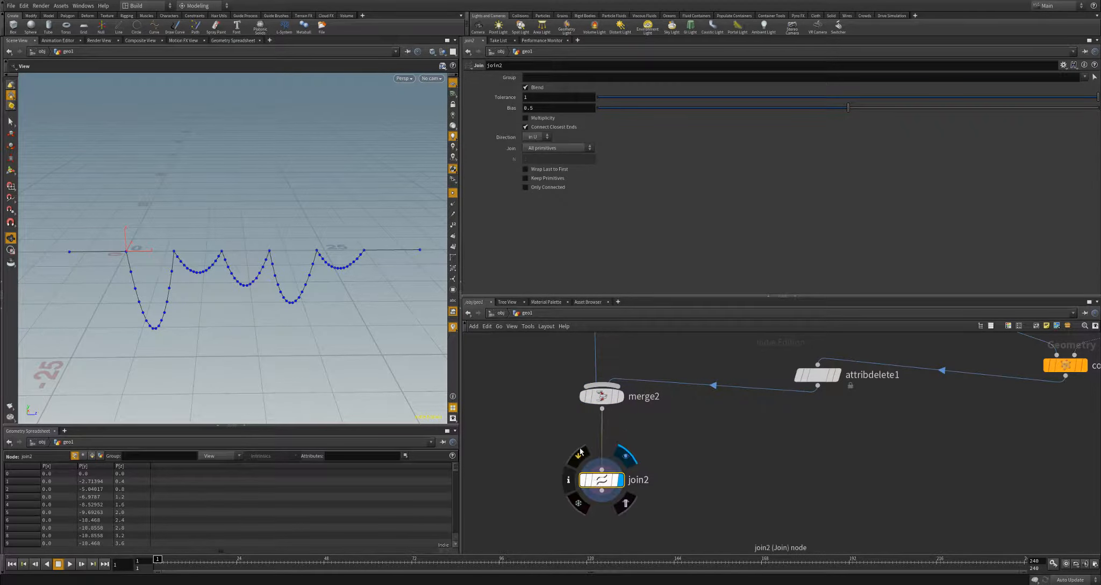
{"action": "middle_click", "coordinate": [607, 488]}
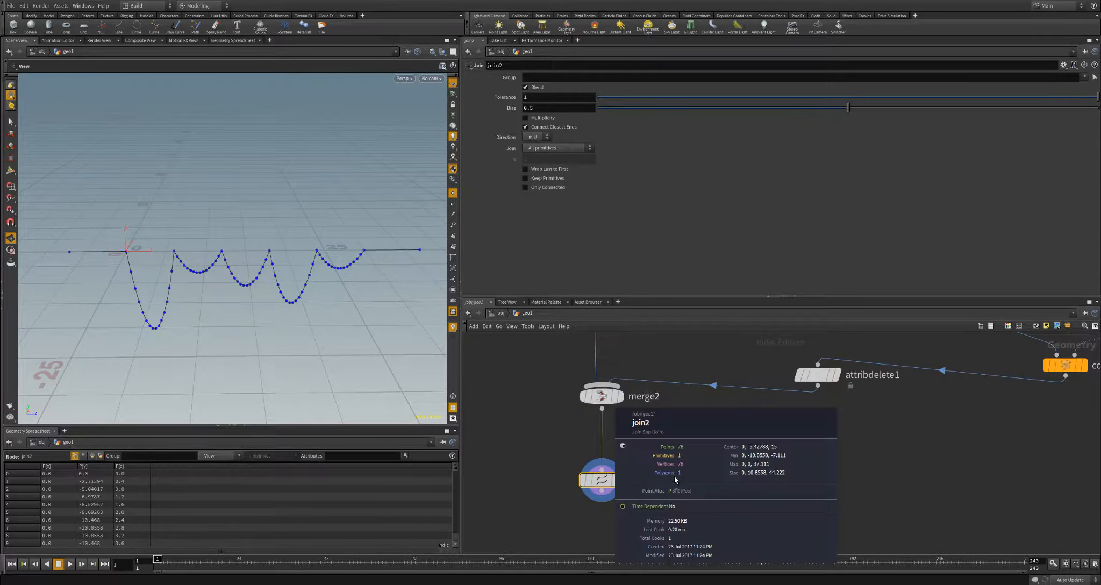
{"action": "scroll", "coordinate": [710, 489], "scroll_direction": "down", "scroll_amount": 2}
{"action": "middle_click_drag", "start_coordinate": [611, 479], "coordinate": [611, 434]}
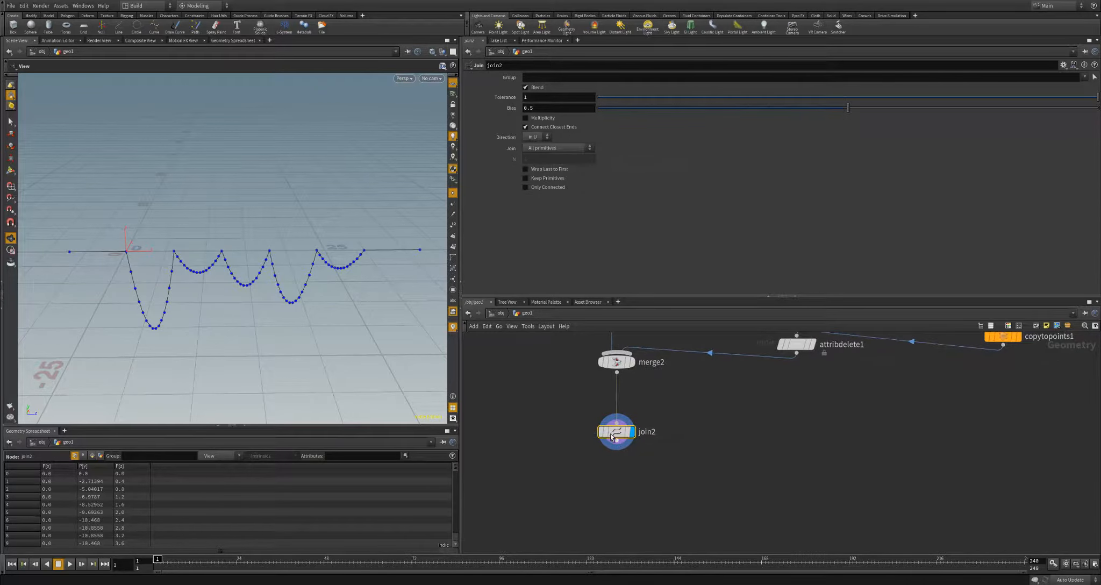
{"action": "left_click_drag", "start_coordinate": [612, 434], "coordinate": [611, 419]}
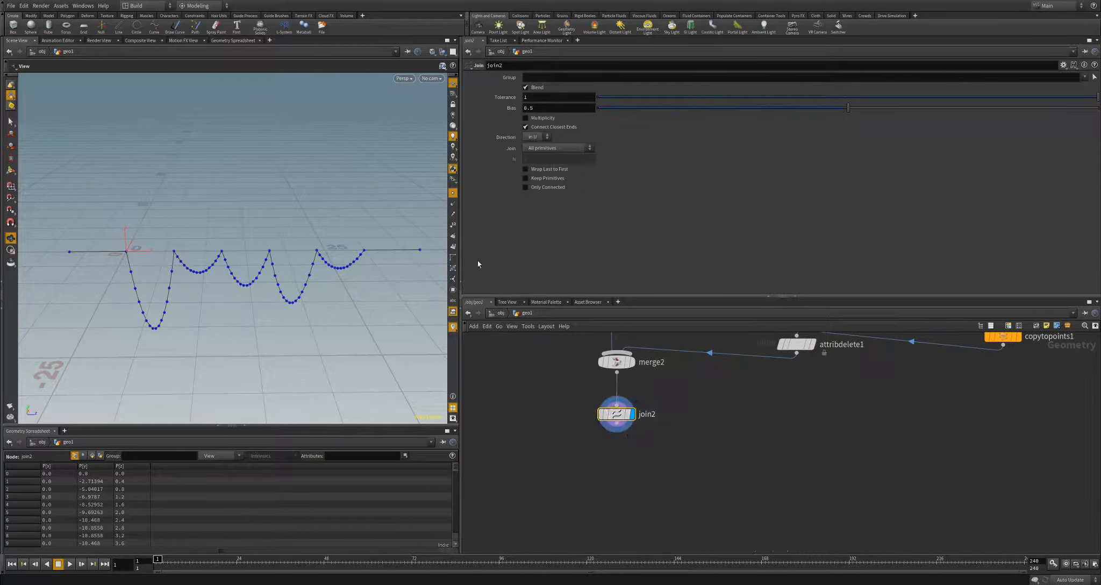
Step: Show point numbers in the viewport and examine the point order along the joined curve
{"action": "left_click", "coordinate": [453, 224]}
{"action": "scroll", "coordinate": [221, 294], "scroll_direction": "up", "scroll_amount": 1}
{"action": "scroll", "coordinate": [230, 293], "scroll_direction": "up", "scroll_amount": 1}
{"action": "scroll", "coordinate": [230, 292], "scroll_direction": "up", "scroll_amount": 1}
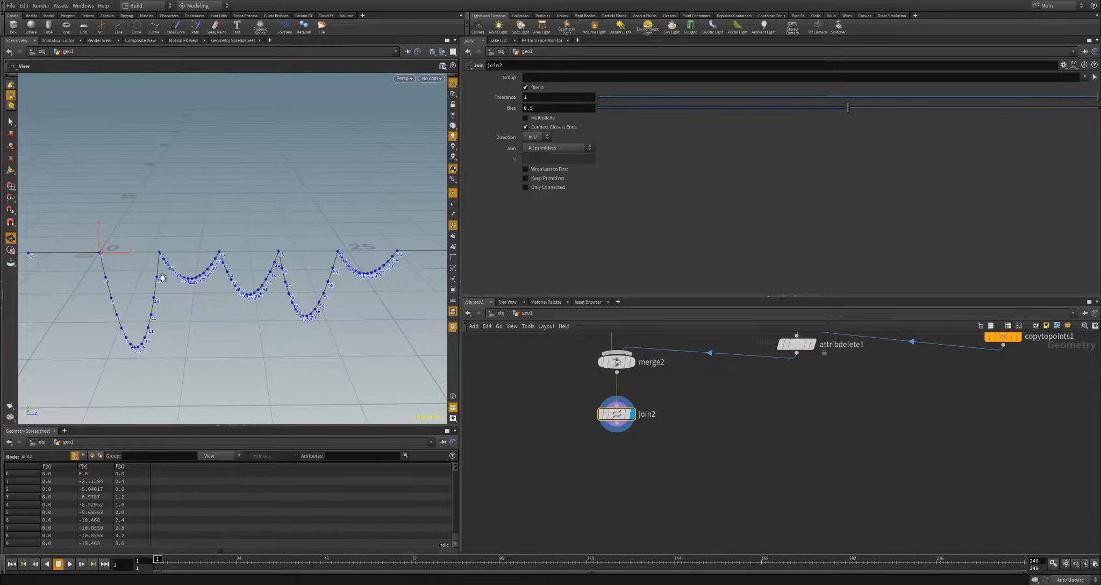
{"action": "scroll", "coordinate": [197, 298], "scroll_direction": "down", "scroll_amount": 2}
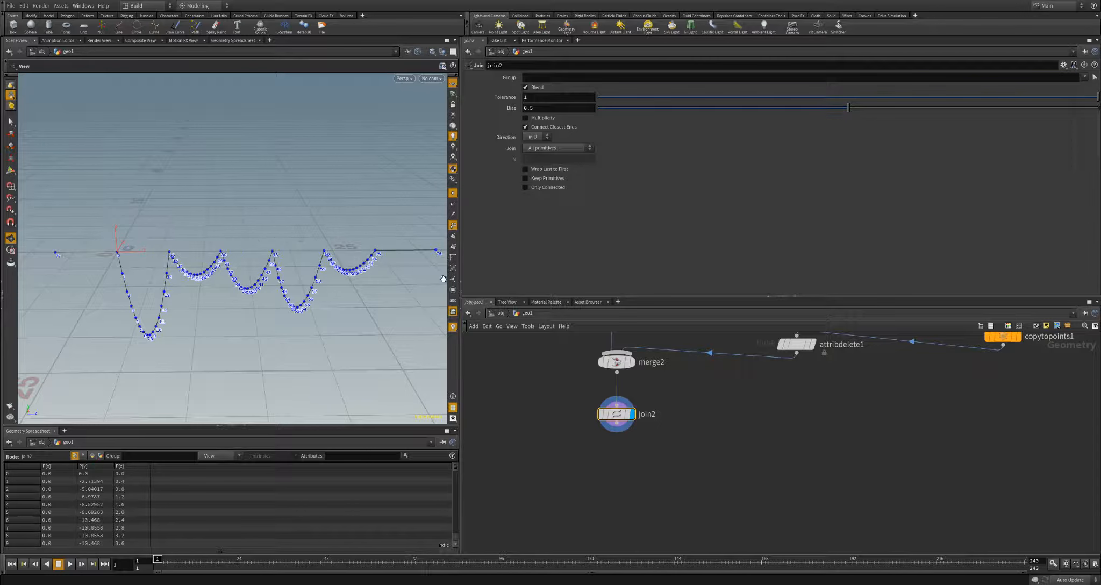
Step: Append a Sort node directly below join2 and display it
{"action": "left_click", "coordinate": [619, 428]}
{"action": "key", "text": "Tab"}
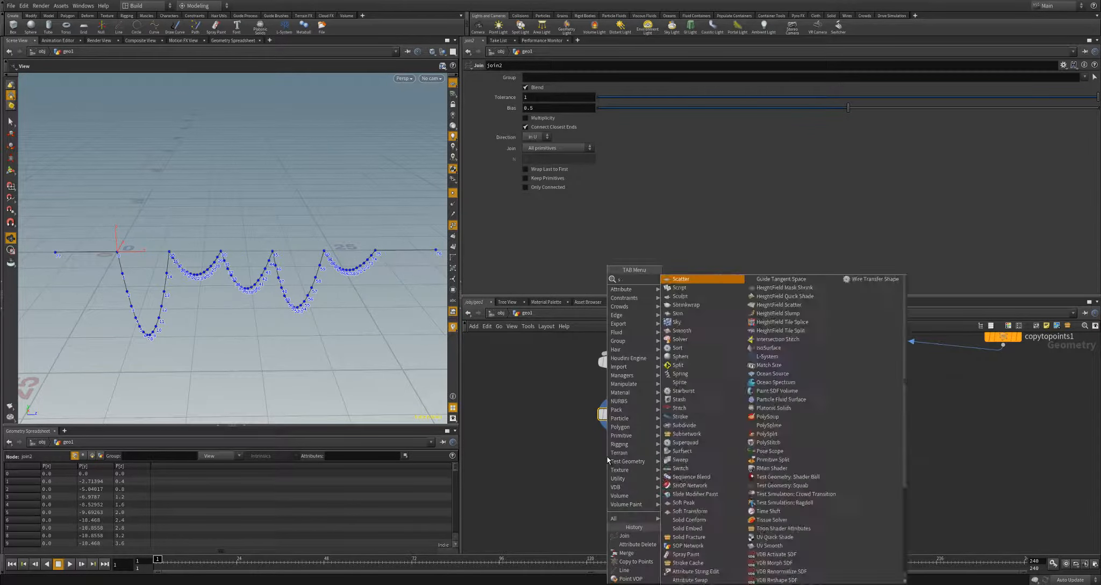
{"action": "type", "text": "sort"}
{"action": "key", "text": "Return"}
{"action": "left_click", "coordinate": [608, 458]}
{"action": "left_click_drag", "start_coordinate": [609, 460], "coordinate": [620, 458]}
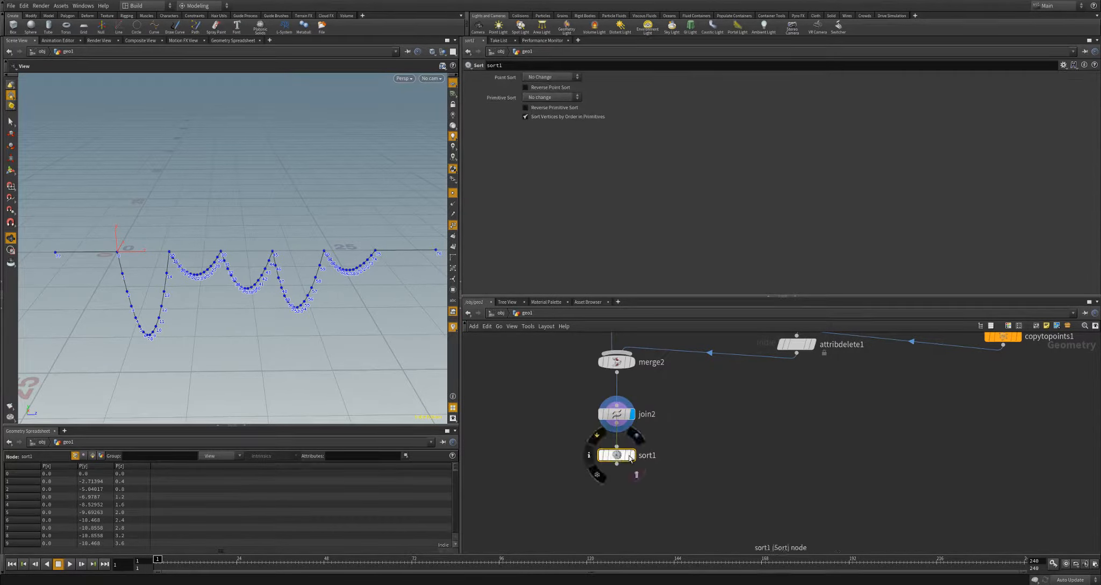
{"action": "left_click", "coordinate": [632, 456]}
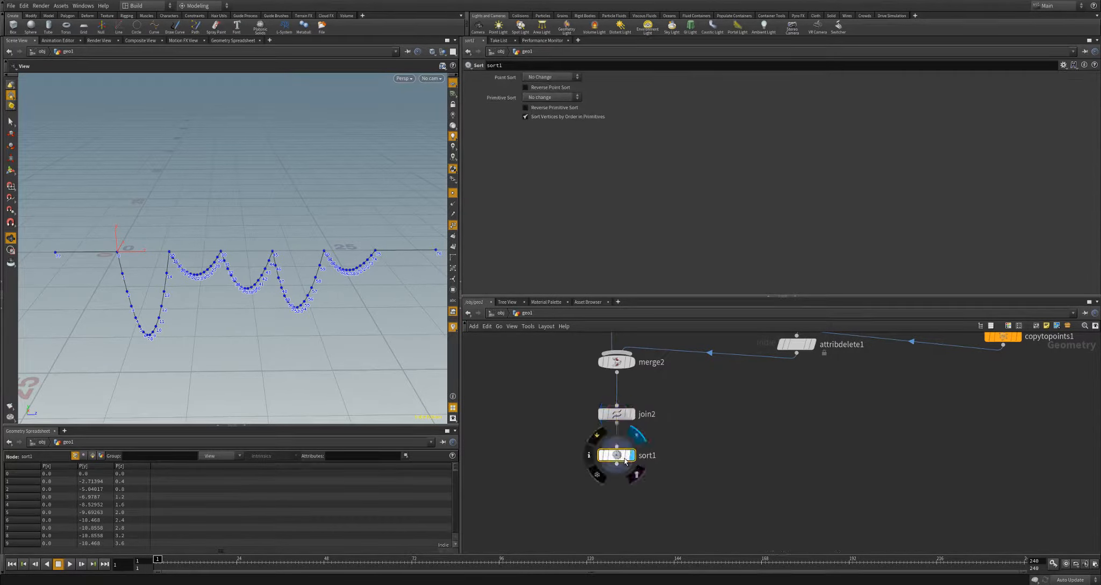
Step: Set sort1's Point Sort to By Vertex Order and enable Reverse Point Sort
{"action": "left_click", "coordinate": [539, 80]}
{"action": "left_click", "coordinate": [545, 96]}
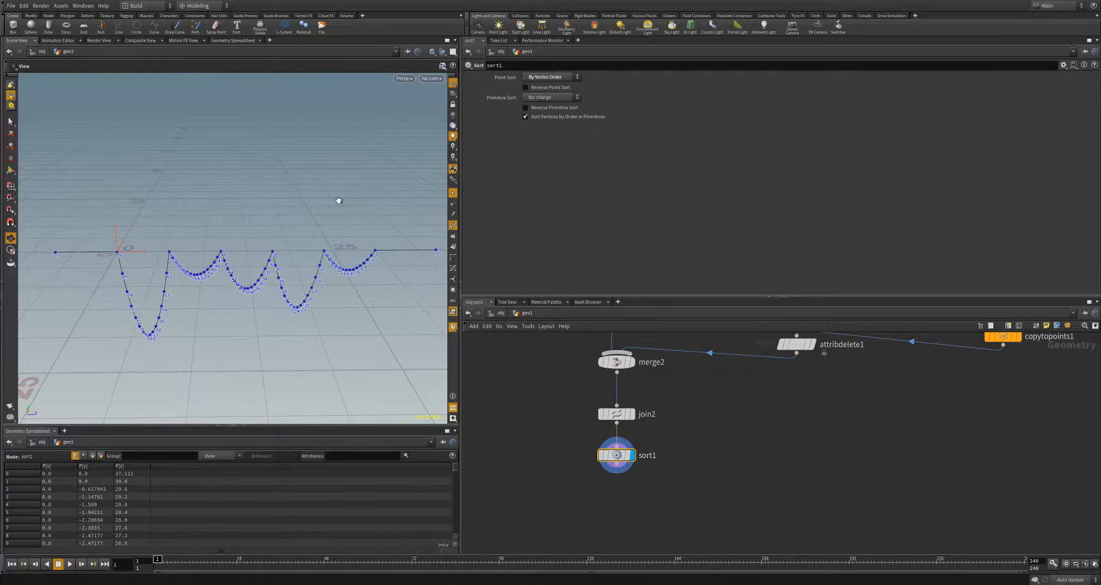
{"action": "scroll", "coordinate": [338, 200], "scroll_direction": "down", "scroll_amount": 1}
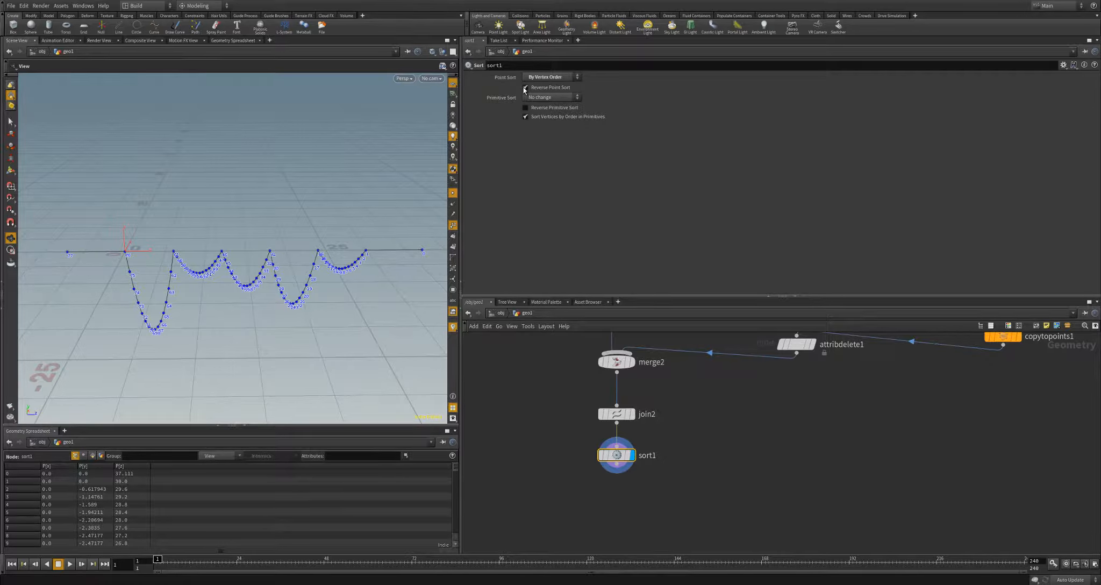
{"action": "left_click", "coordinate": [525, 88]}
{"action": "middle_click_drag", "start_coordinate": [710, 466], "coordinate": [713, 444]}
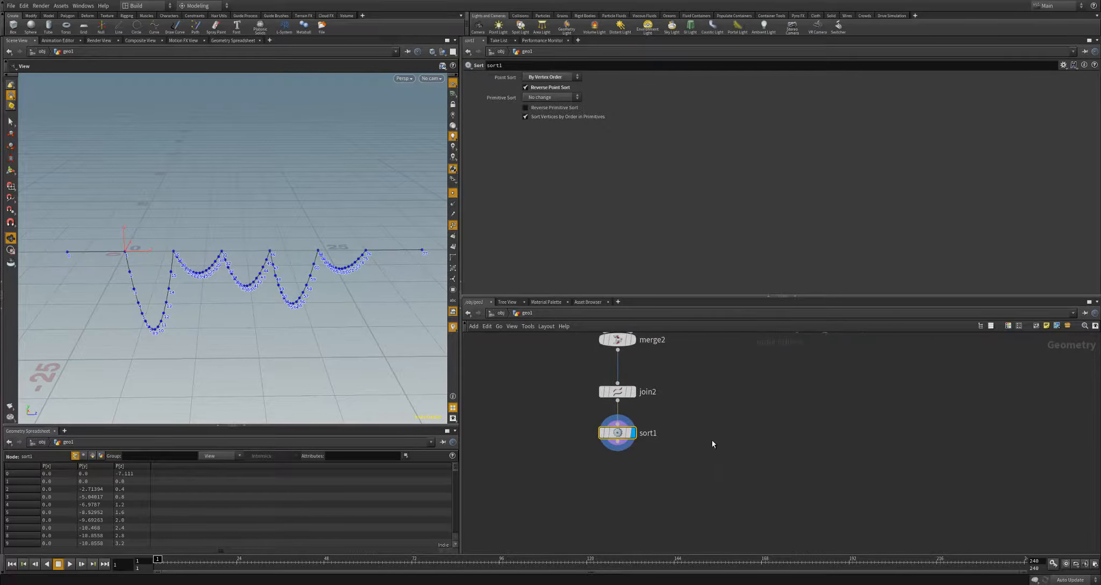
Step: Hide the point numbers and point markers in the viewport
{"action": "left_click", "coordinate": [452, 224]}
{"action": "left_click", "coordinate": [452, 192]}
{"action": "left_click_drag", "start_coordinate": [352, 277], "coordinate": [147, 285]}
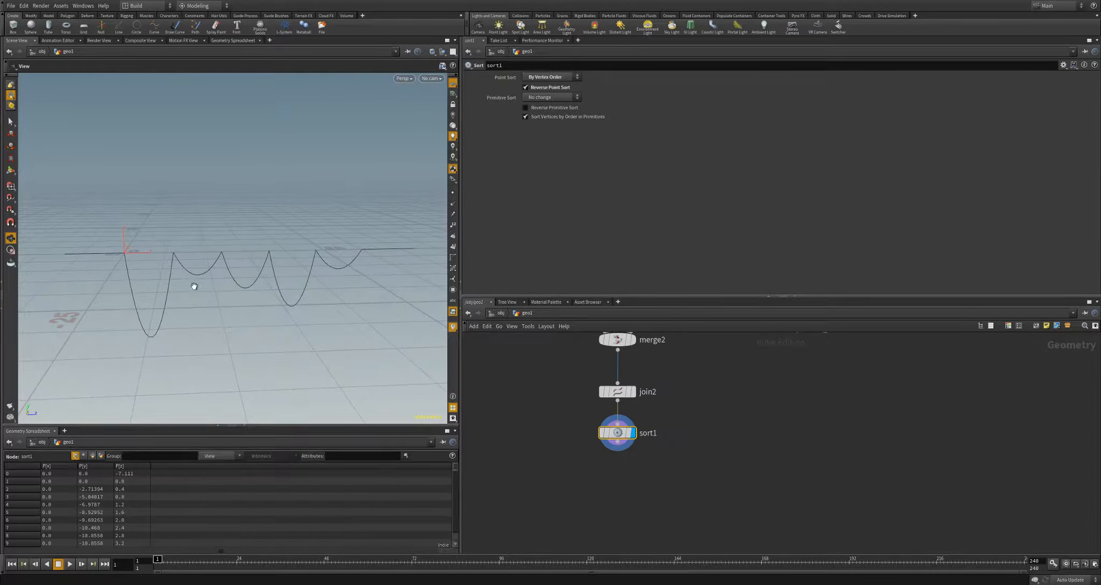
{"action": "right_click_drag", "start_coordinate": [194, 286], "coordinate": [401, 244]}
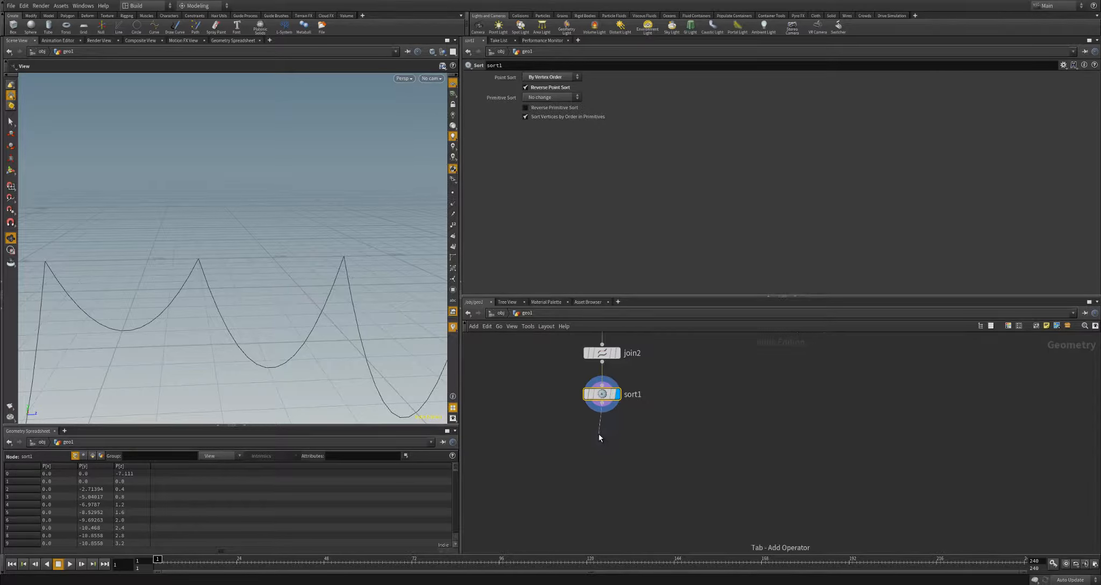
Step: Append a Convert node below sort1 and display it
{"action": "key", "text": "Tab"}
{"action": "type", "text": "conv"}
{"action": "key", "text": "Return"}
{"action": "left_click", "coordinate": [599, 434]}
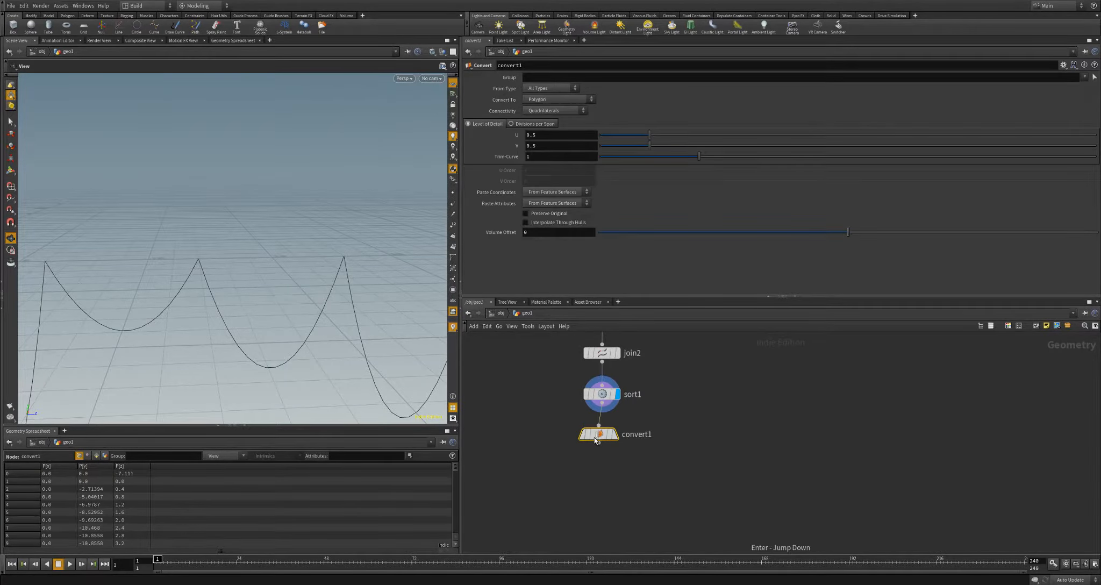
{"action": "left_click", "coordinate": [614, 435]}
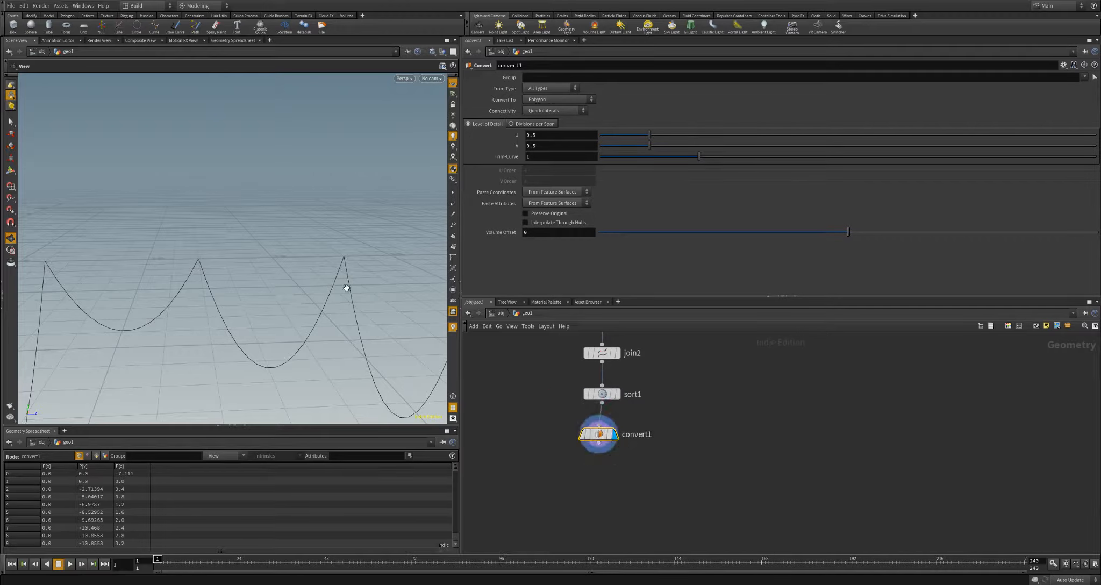
Step: Set convert1 to convert the polygon to a NURBS Curve with a U-Order of 3
{"action": "left_click_drag", "start_coordinate": [344, 287], "coordinate": [234, 304]}
{"action": "left_click", "coordinate": [557, 100]}
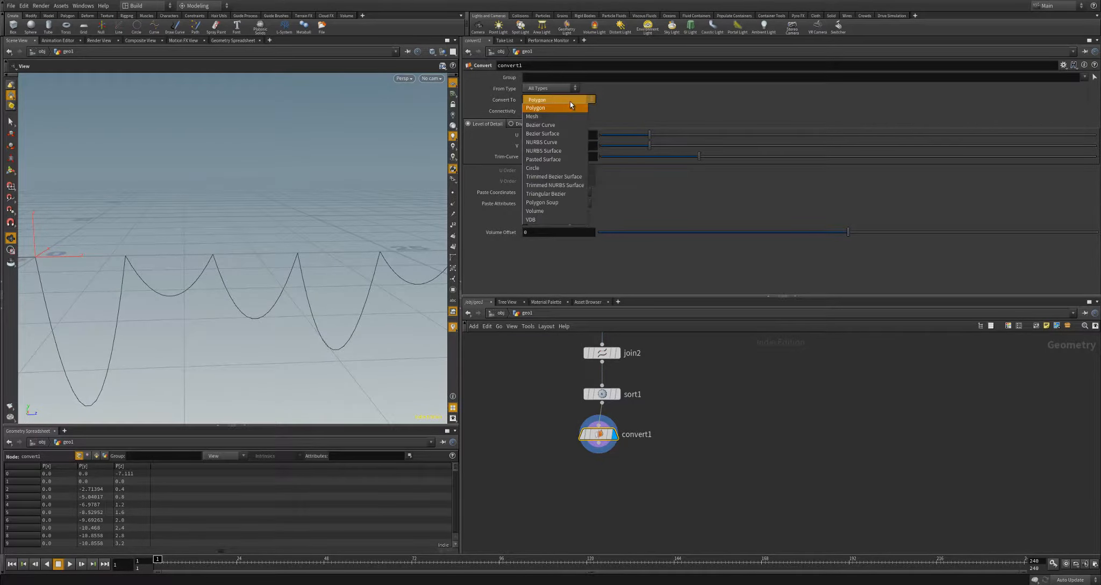
{"action": "left_click", "coordinate": [548, 142]}
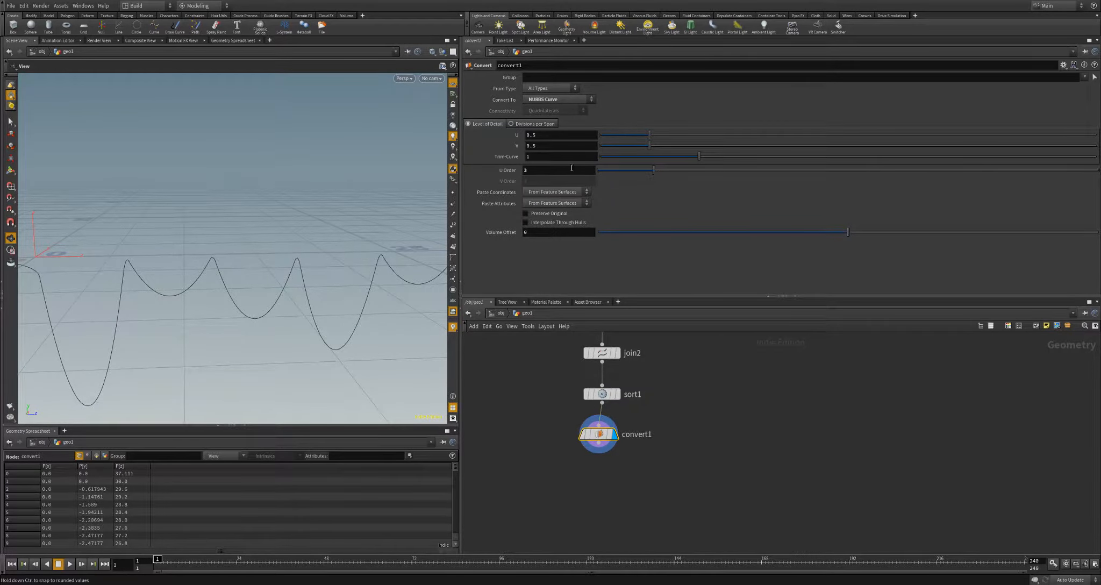
{"action": "left_click_drag", "start_coordinate": [373, 285], "coordinate": [183, 254]}
{"action": "left_click_drag", "start_coordinate": [295, 264], "coordinate": [290, 281]}
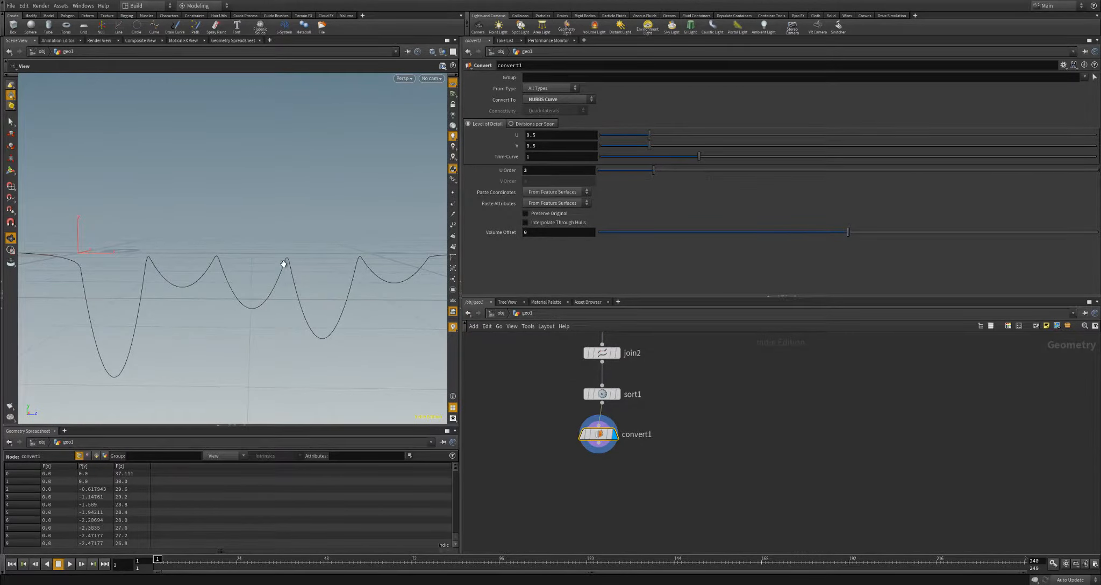
{"action": "middle_click_drag", "start_coordinate": [700, 441], "coordinate": [705, 402]}
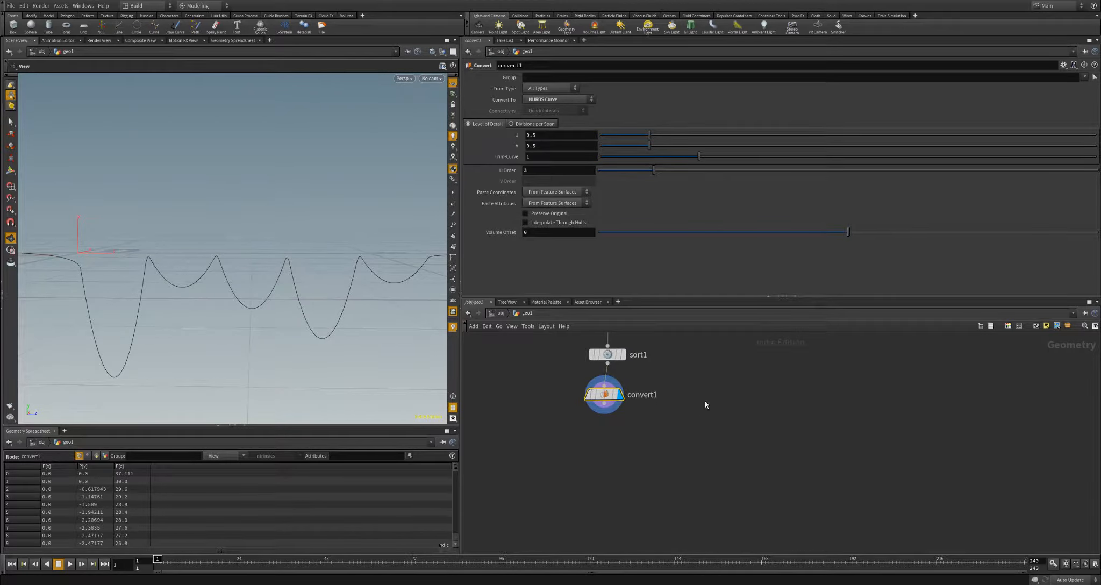
Step: Append a second Convert node below convert1 and display it
{"action": "left_click", "coordinate": [603, 405]}
{"action": "key", "text": "Tab"}
{"action": "type", "text": "conv"}
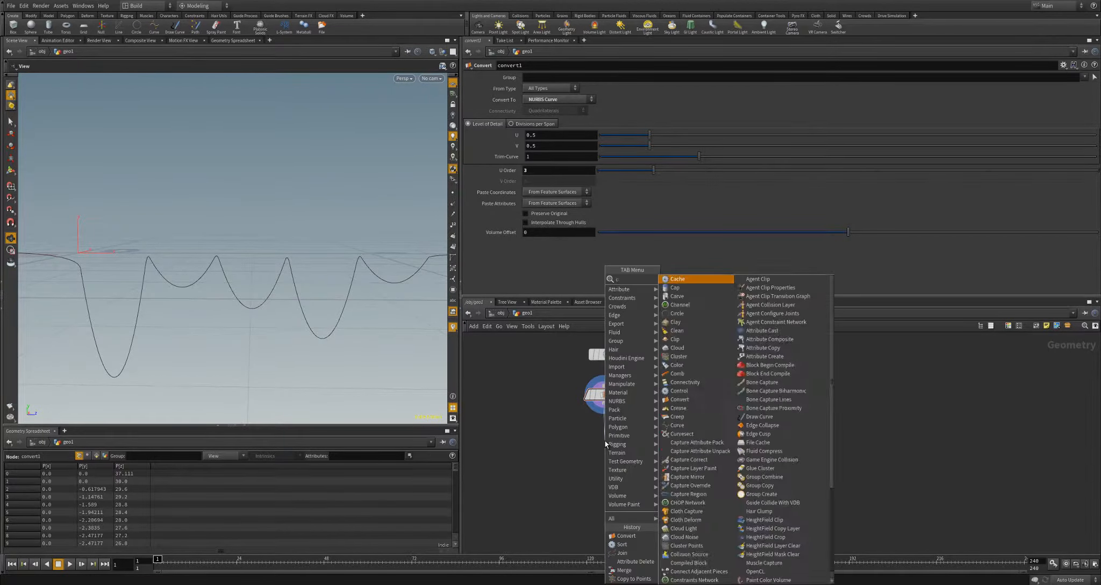
{"action": "key", "text": "Return"}
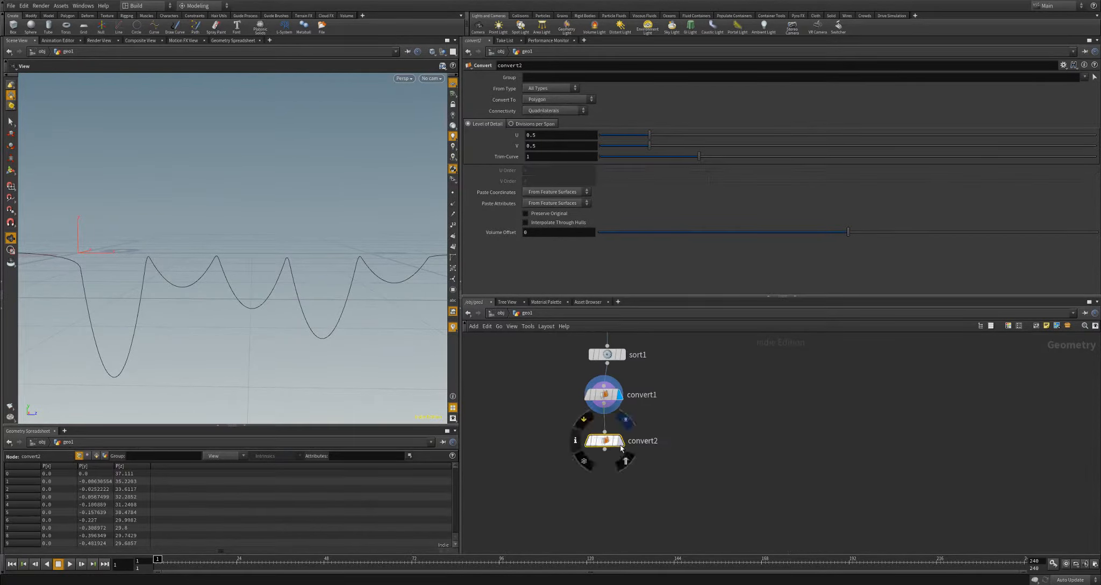
{"action": "left_click", "coordinate": [619, 443]}
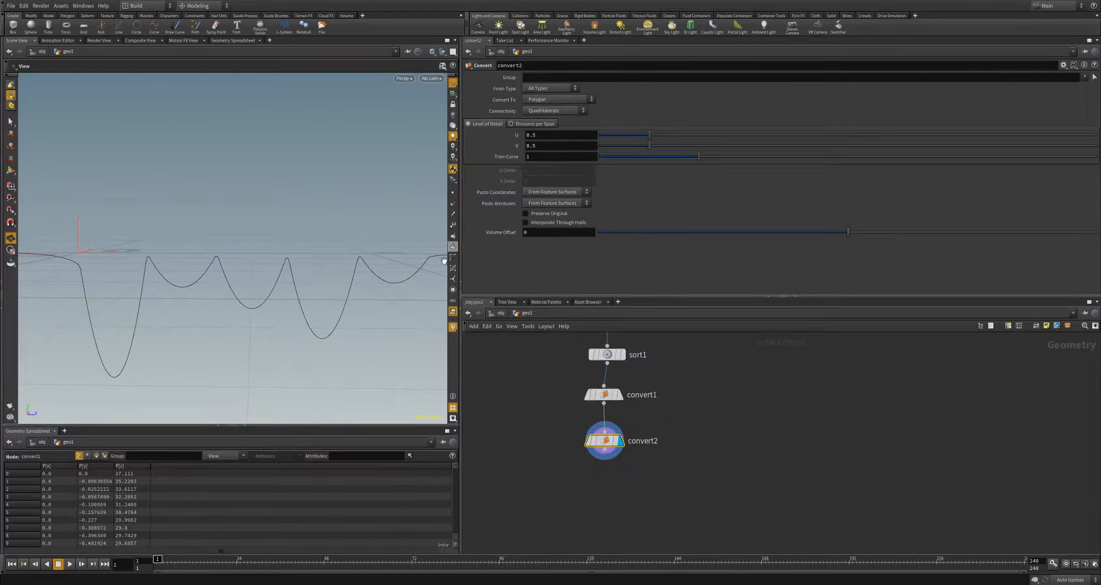
Step: Show the point markers and examine the point distribution along the converted polygon curve
{"action": "left_click", "coordinate": [453, 193]}
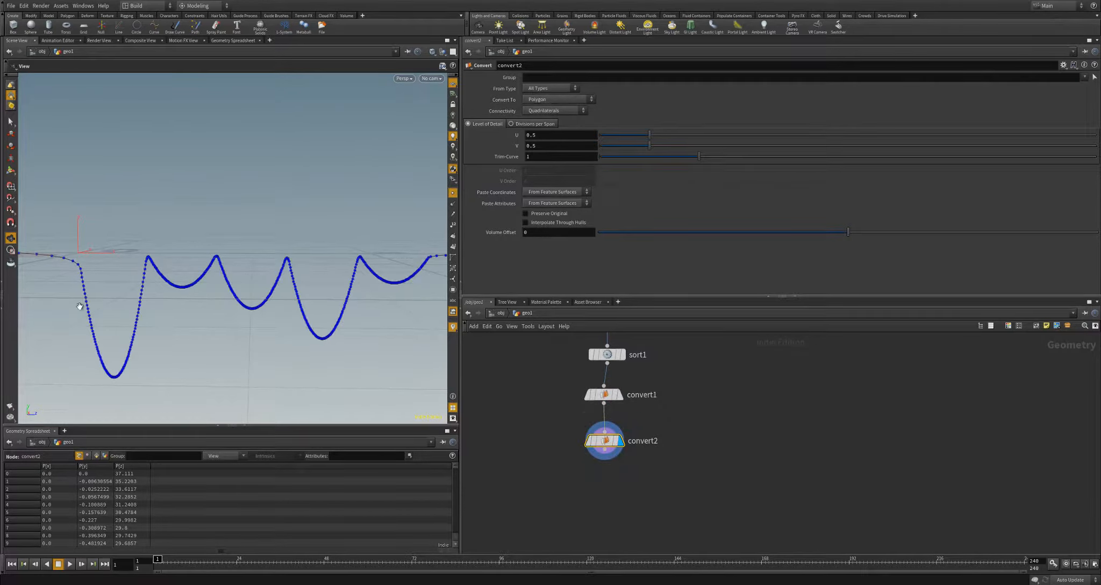
{"action": "left_click_drag", "start_coordinate": [232, 310], "coordinate": [123, 269]}
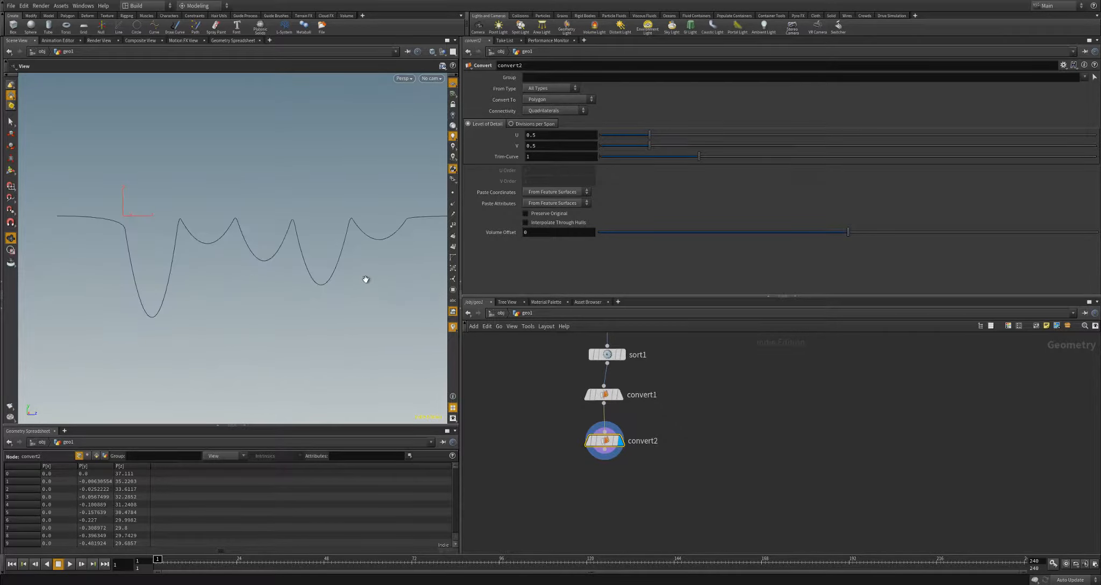
{"action": "left_click", "coordinate": [453, 192]}
{"action": "left_click_drag", "start_coordinate": [363, 238], "coordinate": [228, 265]}
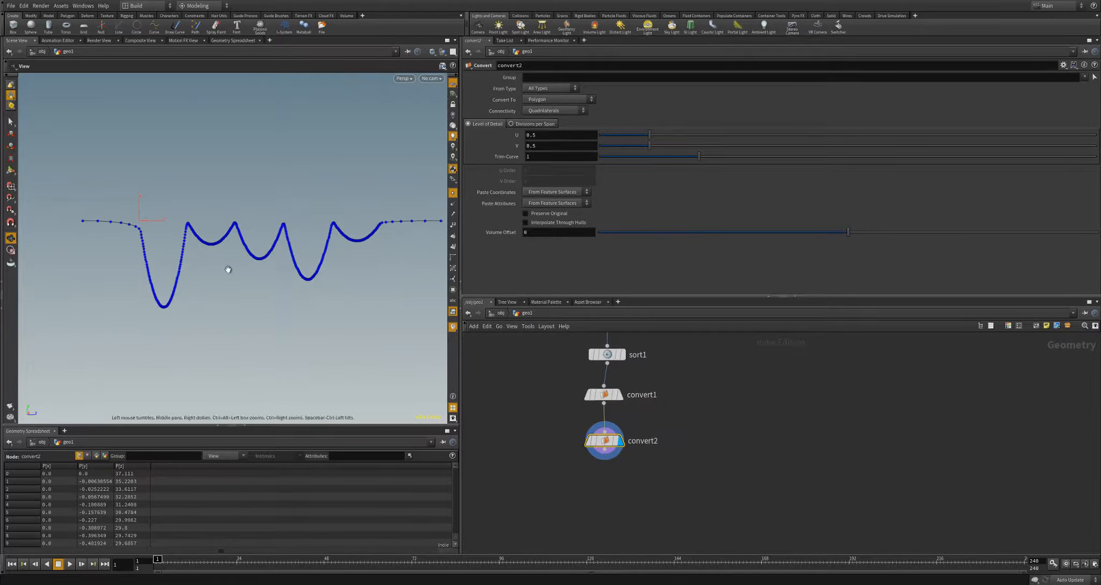
{"action": "left_click_drag", "start_coordinate": [266, 232], "coordinate": [168, 221]}
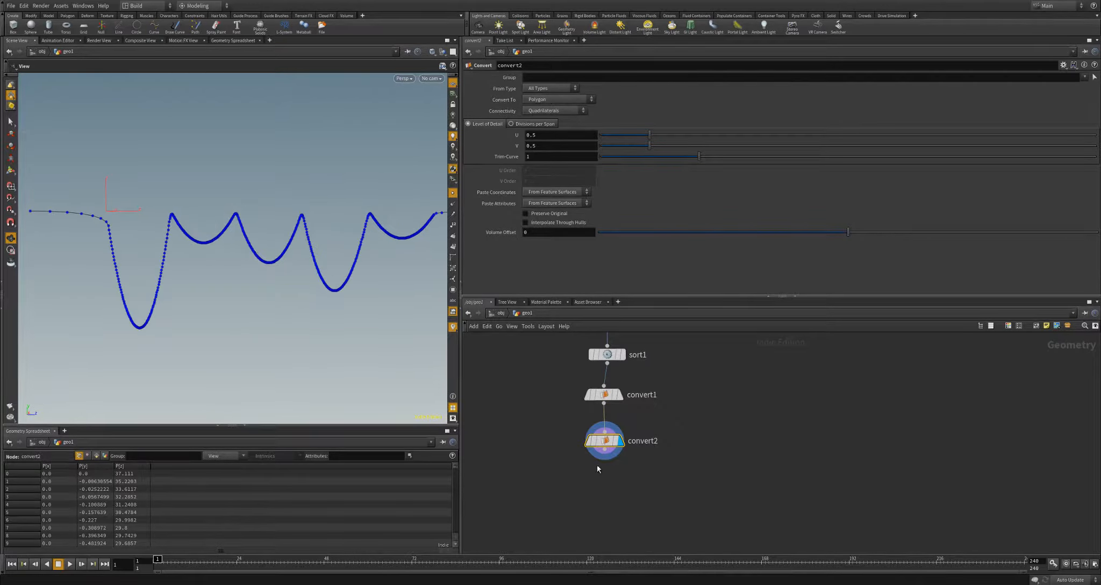
Step: Append a Refine node below convert2 and display it
{"action": "key", "text": "Tab"}
{"action": "type", "text": "r"}
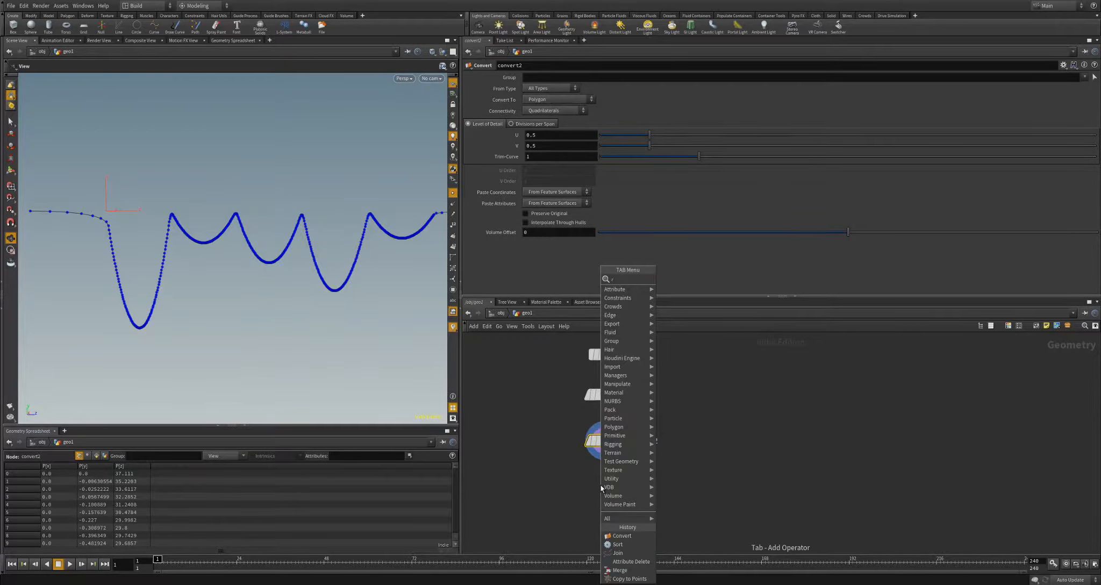
{"action": "type", "text": "efine"}
{"action": "key", "text": "Return"}
{"action": "left_click", "coordinate": [600, 486]}
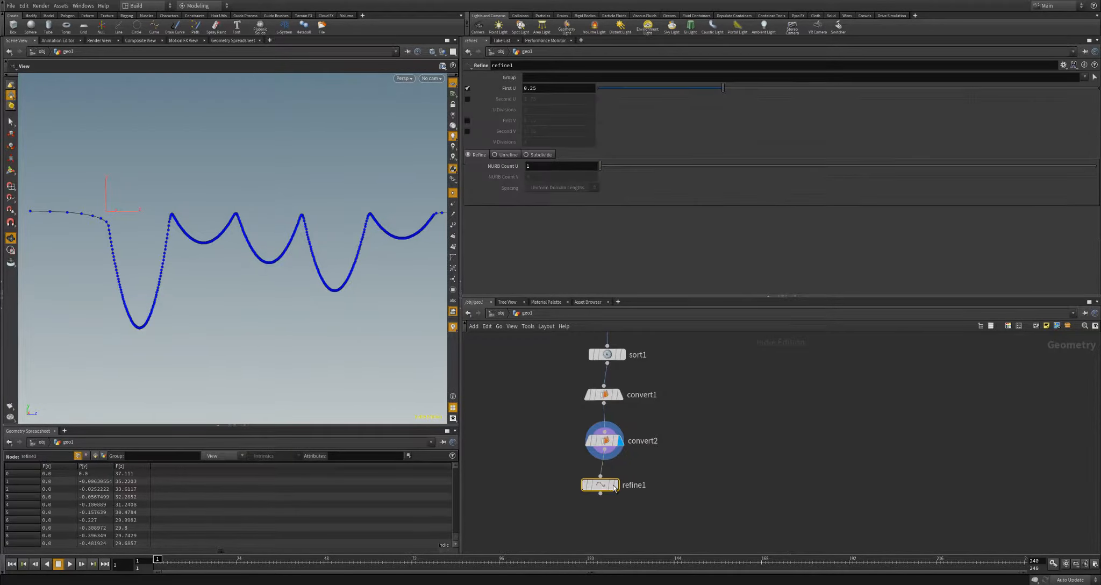
{"action": "left_click", "coordinate": [615, 487]}
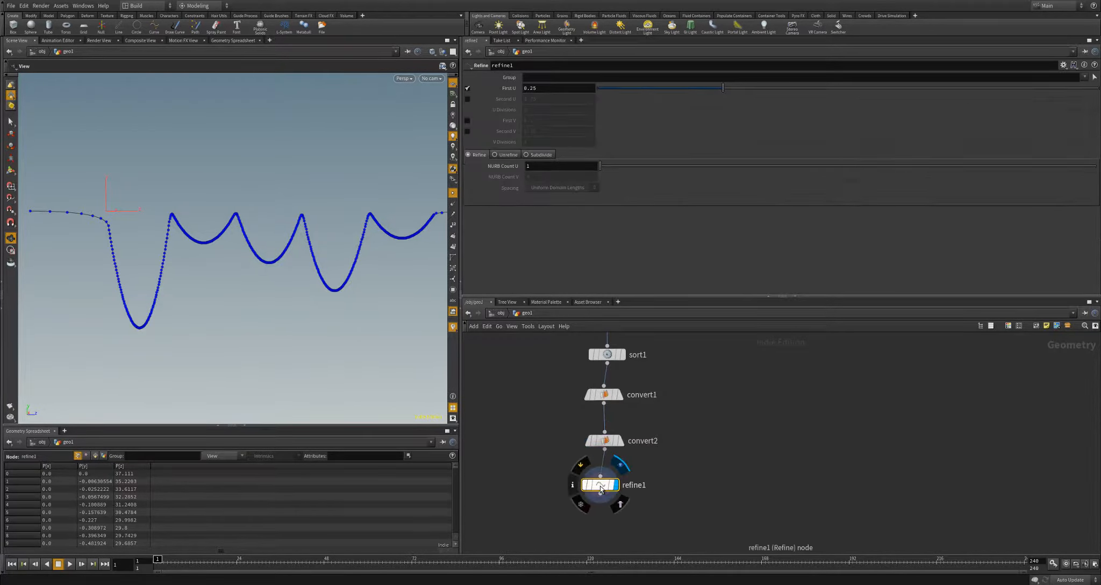
Step: Enable Second U on refine1, set First U to 0 and Second U to 1, and switch it to Unrefine with Tolerance U 0.01
{"action": "left_click", "coordinate": [467, 98]}
{"action": "left_click", "coordinate": [607, 88]}
{"action": "left_click_drag", "start_coordinate": [606, 100], "coordinate": [1096, 100]}
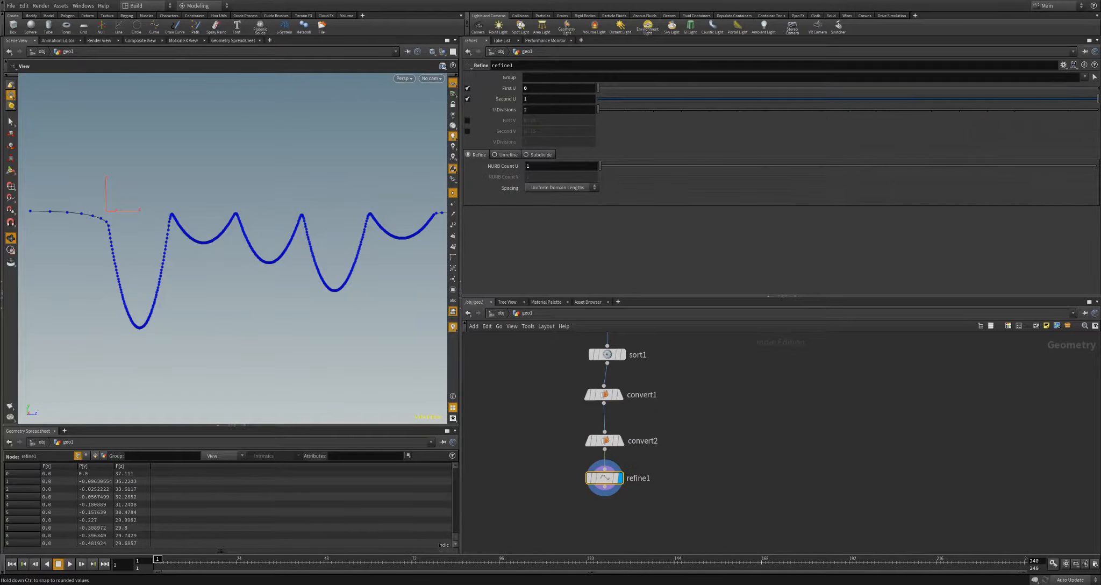
{"action": "left_click", "coordinate": [504, 156]}
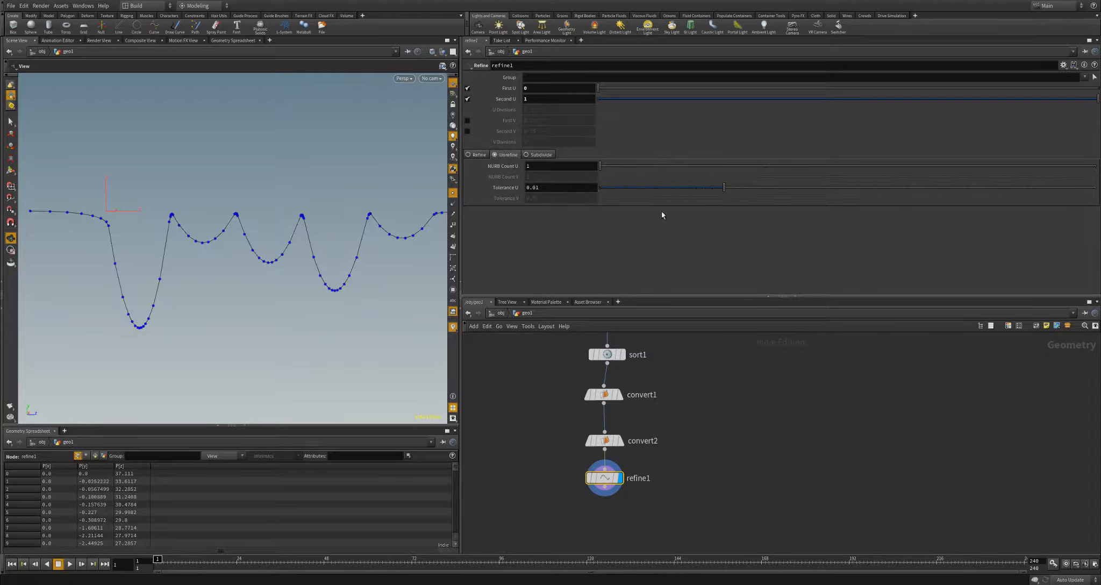
{"action": "mouse_move", "coordinate": [723, 190]}
{"action": "left_mouse_down"}
{"action": "mouse_move", "coordinate": [759, 197]}
{"action": "mouse_move", "coordinate": [680, 183]}
{"action": "mouse_move", "coordinate": [709, 192]}
{"action": "left_mouse_up"}
Step: Hide the point markers of the unrefined curve in the viewport
{"action": "right_click_drag", "start_coordinate": [307, 313], "coordinate": [233, 323]}
{"action": "left_click", "coordinate": [453, 193]}
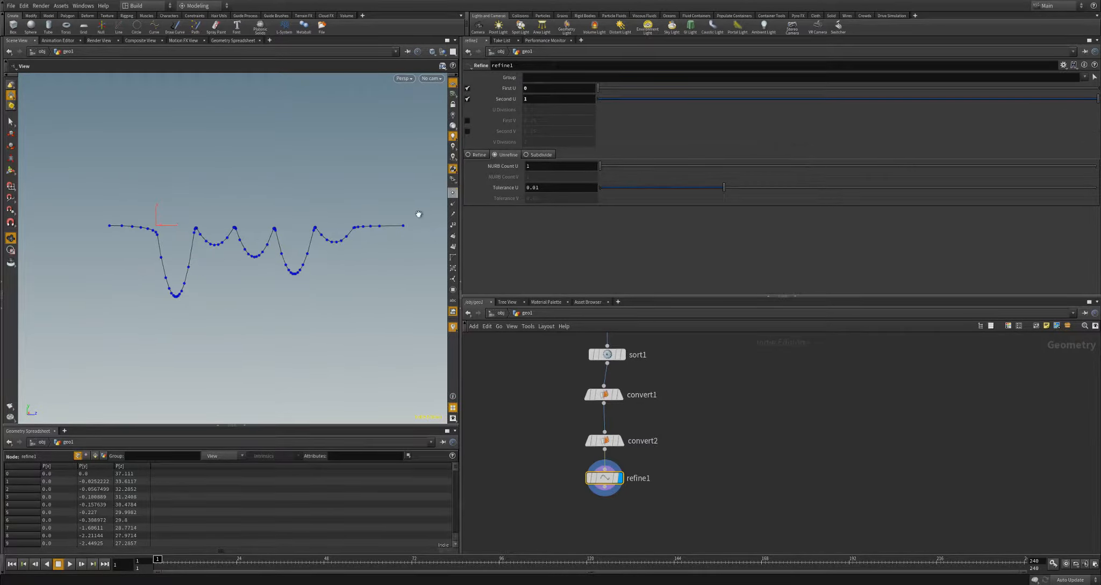
{"action": "right_click_drag", "start_coordinate": [279, 264], "coordinate": [321, 264]}
Step: Add a Circle node beside refine1
{"action": "middle_click_drag", "start_coordinate": [728, 431], "coordinate": [832, 376]}
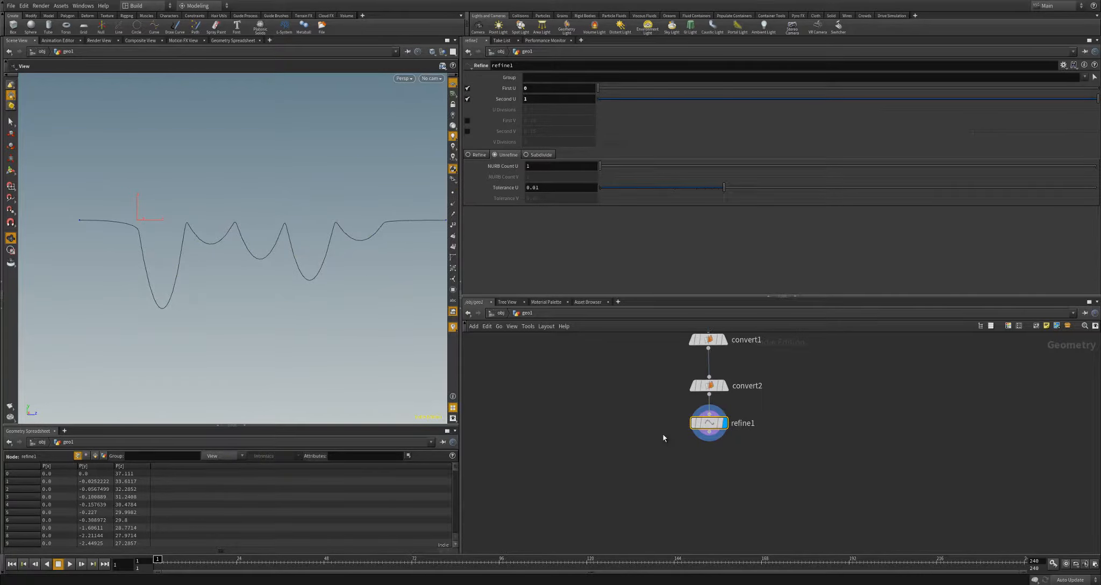
{"action": "key", "text": "Tab"}
{"action": "type", "text": "circle"}
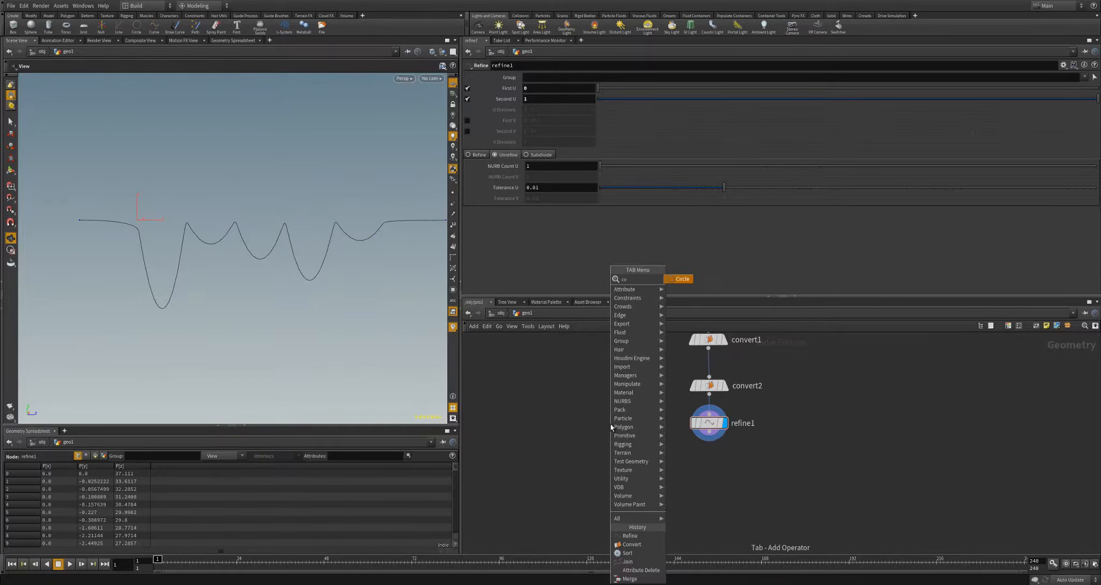
{"action": "key", "text": "Return"}
{"action": "left_click", "coordinate": [609, 423]}
Step: Add a Sweep node with circle1 as its first input and refine1 as its second, and display it
{"action": "left_click", "coordinate": [610, 430]}
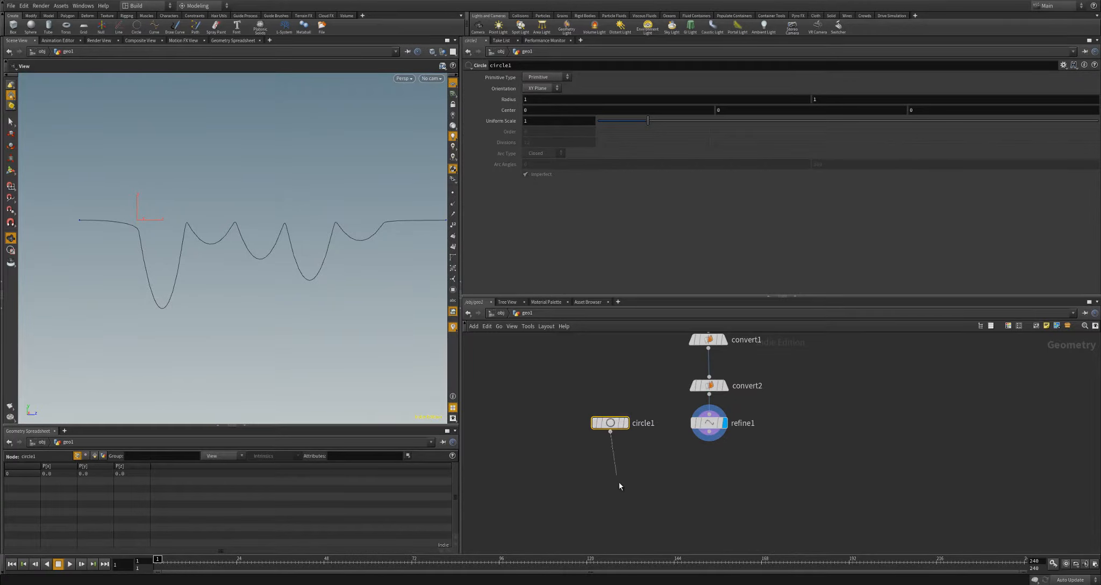
{"action": "key", "text": "Tab"}
{"action": "type", "text": "sweep"}
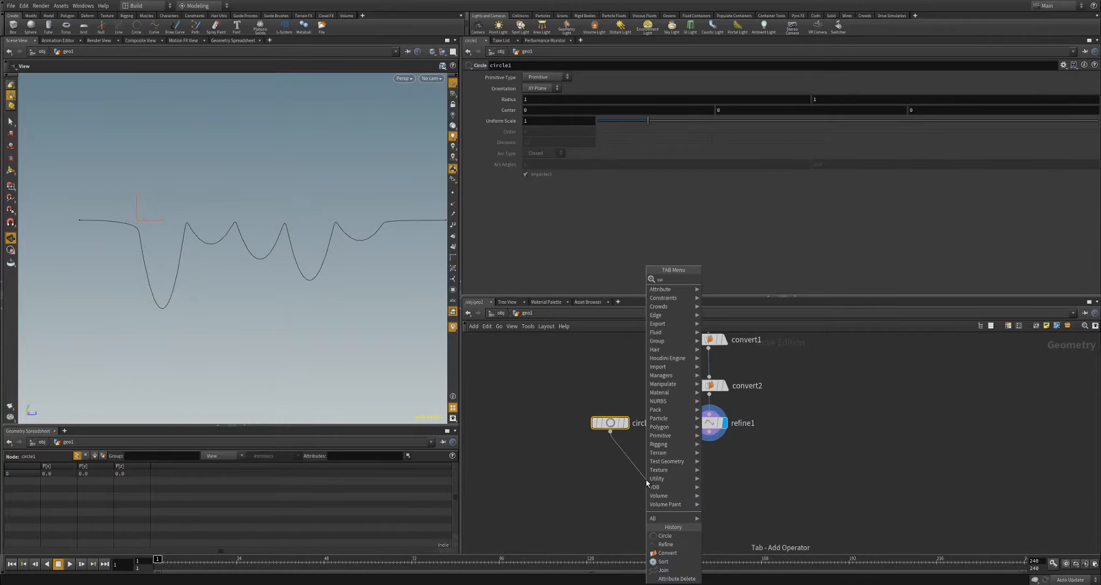
{"action": "key", "text": "Return"}
{"action": "left_click", "coordinate": [646, 479]}
{"action": "left_click", "coordinate": [709, 439]}
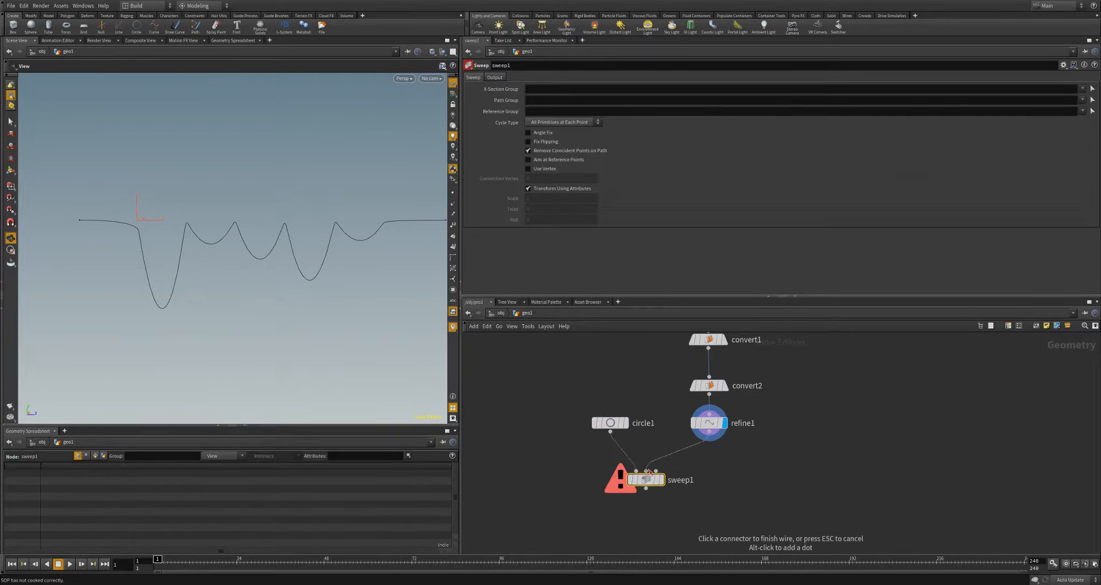
{"action": "left_click", "coordinate": [652, 481]}
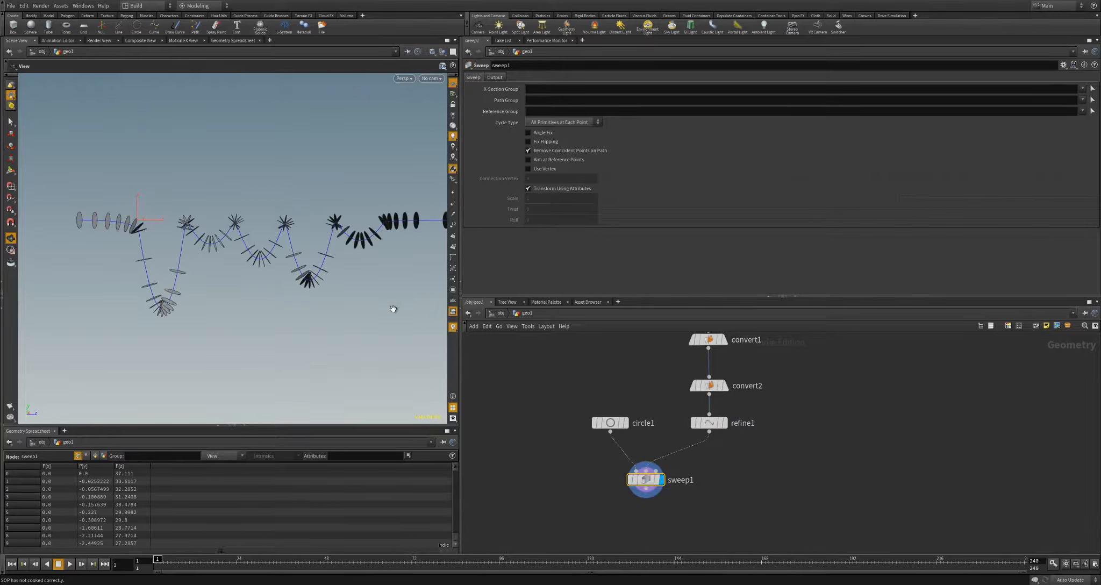
Step: Set circle1's Uniform Scale to 0.232
{"action": "left_click", "coordinate": [610, 422]}
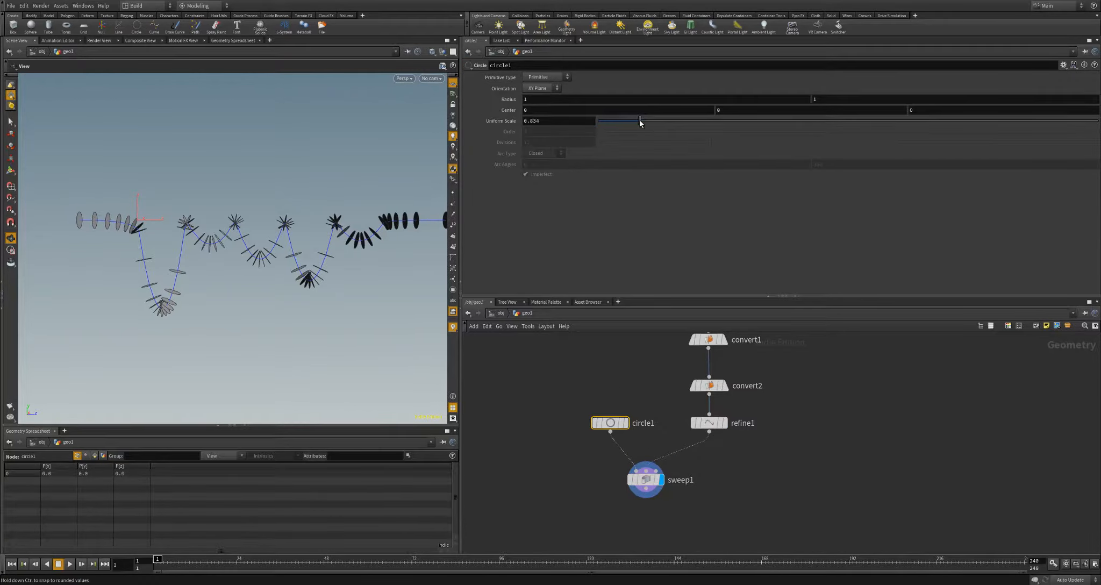
{"action": "left_click_drag", "start_coordinate": [639, 120], "coordinate": [610, 120]}
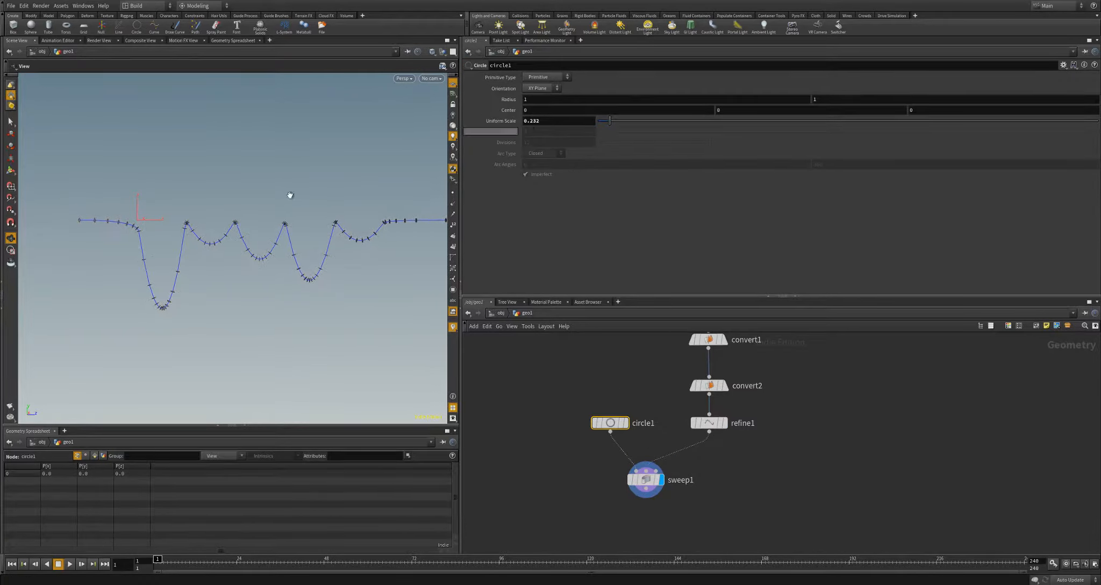
Step: Set sweep1's Skin Output to Skin Unclosed with Preserve Shape
{"action": "left_click", "coordinate": [645, 480]}
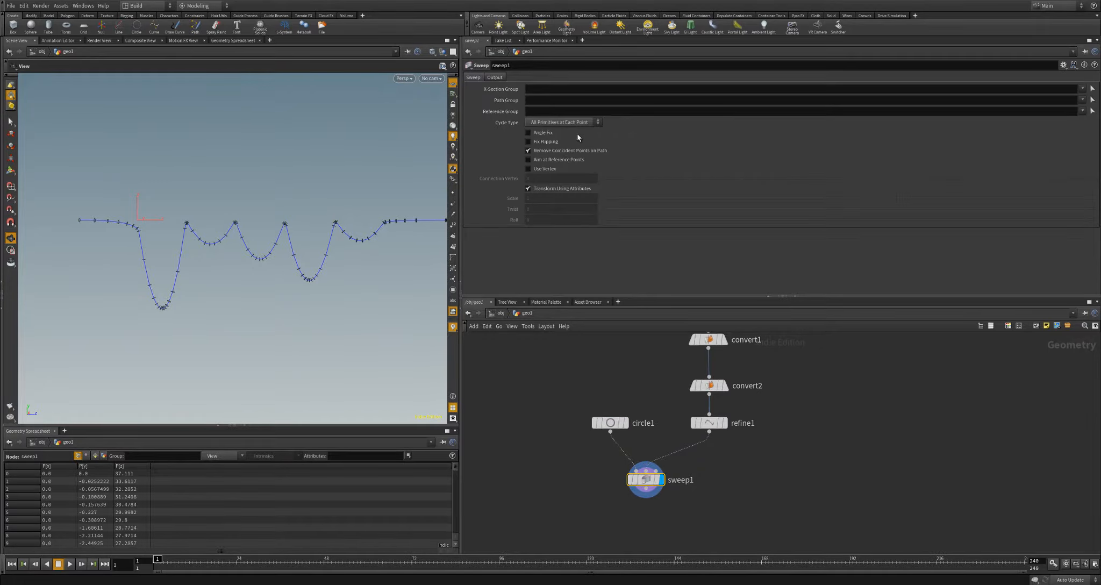
{"action": "left_click", "coordinate": [494, 77]}
{"action": "left_click", "coordinate": [546, 120]}
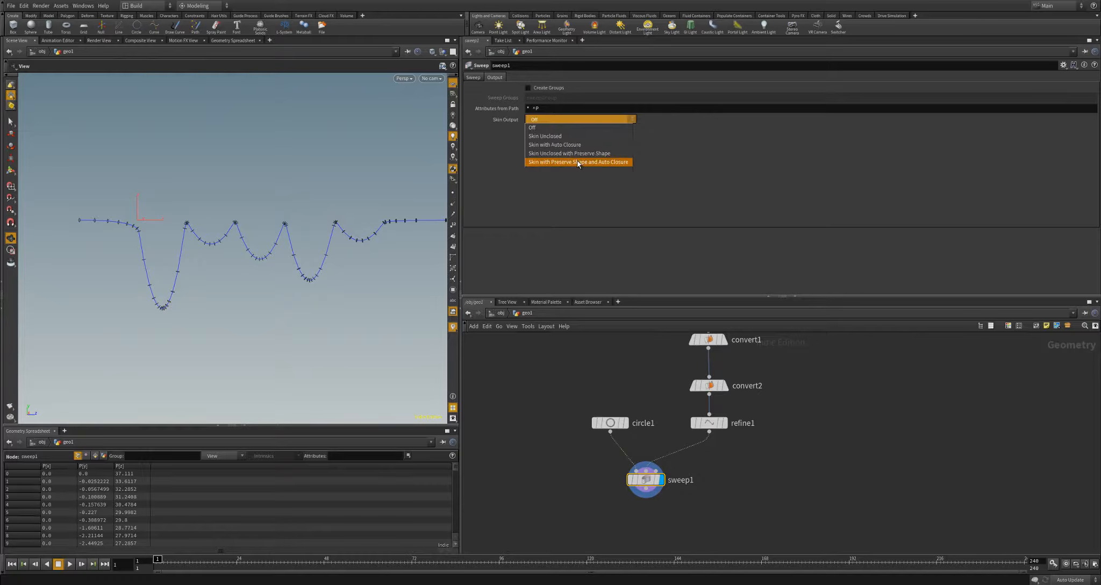
{"action": "left_click", "coordinate": [578, 163]}
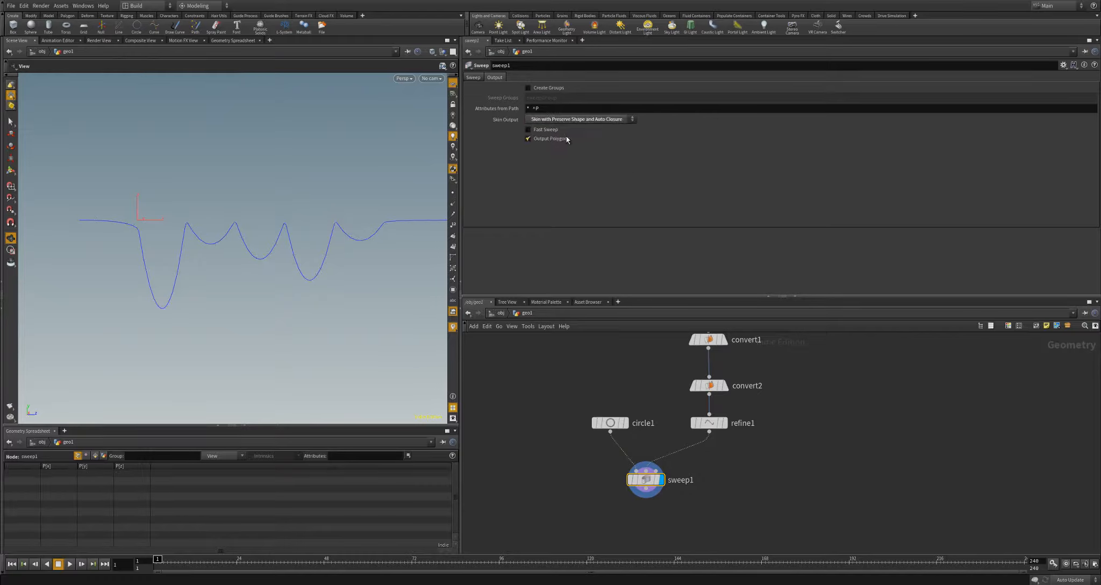
{"action": "left_click", "coordinate": [564, 120]}
{"action": "left_click", "coordinate": [580, 155]}
Step: Change circle1's Primitive Type to Polygon so the sweep forms a tube
{"action": "left_click_drag", "start_coordinate": [306, 274], "coordinate": [329, 290]}
{"action": "left_click", "coordinate": [606, 422]}
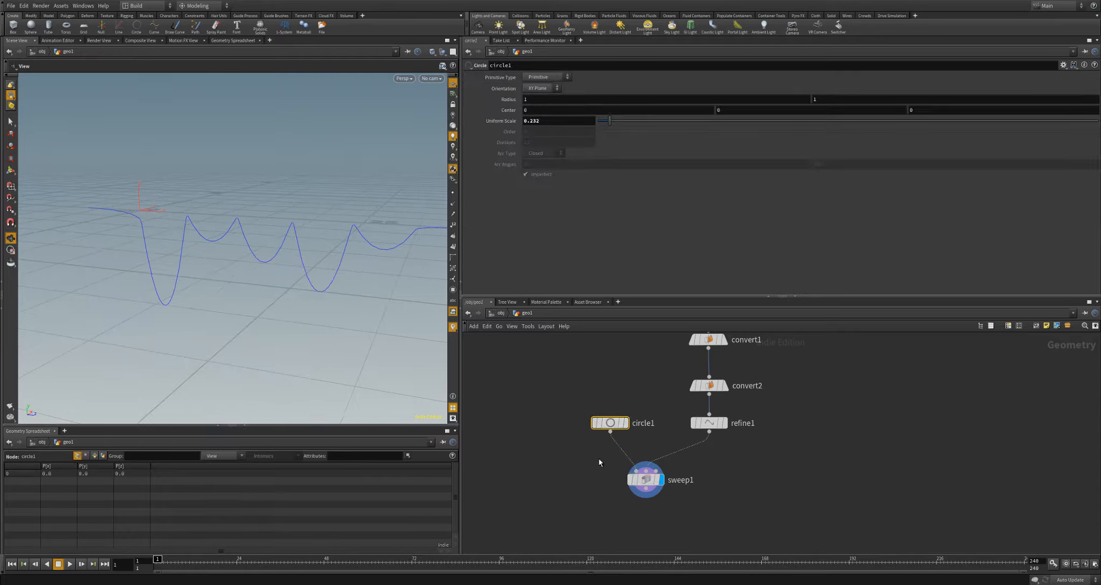
{"action": "left_click", "coordinate": [531, 78]}
{"action": "left_click", "coordinate": [532, 92]}
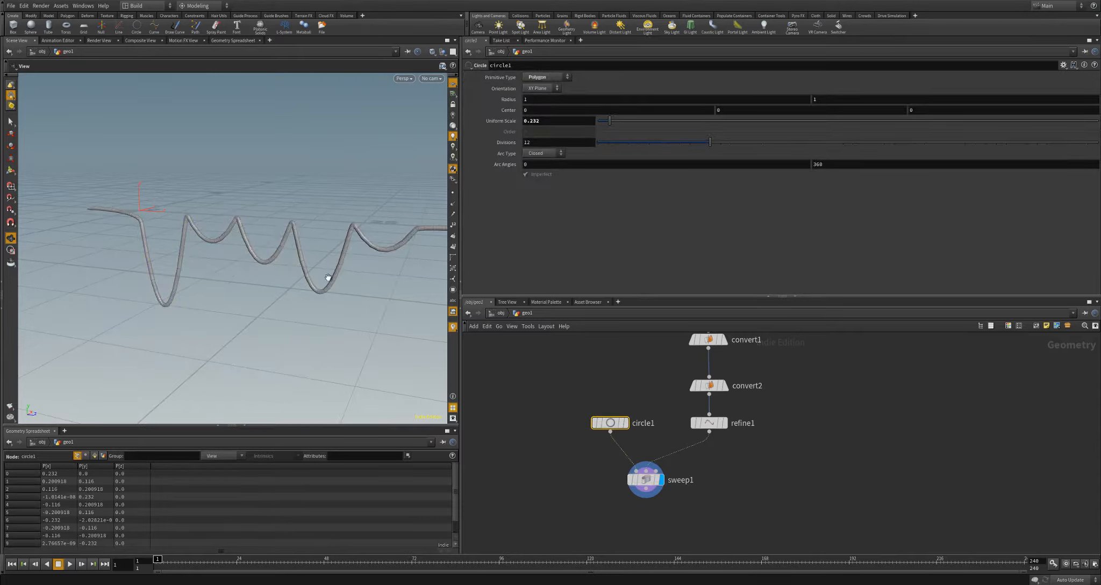
{"action": "left_click_drag", "start_coordinate": [328, 277], "coordinate": [228, 283]}
Step: Change the number at the end of pointvop2's Random Hang expression to 3.36
{"action": "scroll", "coordinate": [640, 347], "scroll_direction": "down", "scroll_amount": 4}
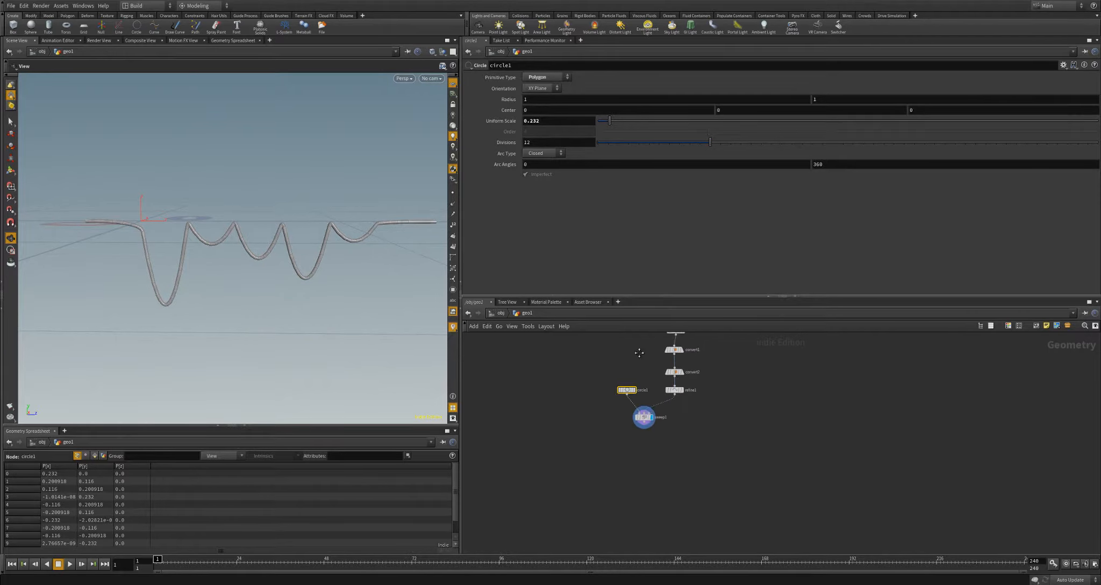
{"action": "middle_click_drag", "start_coordinate": [639, 353], "coordinate": [709, 472]}
{"action": "scroll", "coordinate": [710, 438], "scroll_direction": "up", "scroll_amount": 3}
{"action": "scroll", "coordinate": [706, 471], "scroll_direction": "up", "scroll_amount": 2}
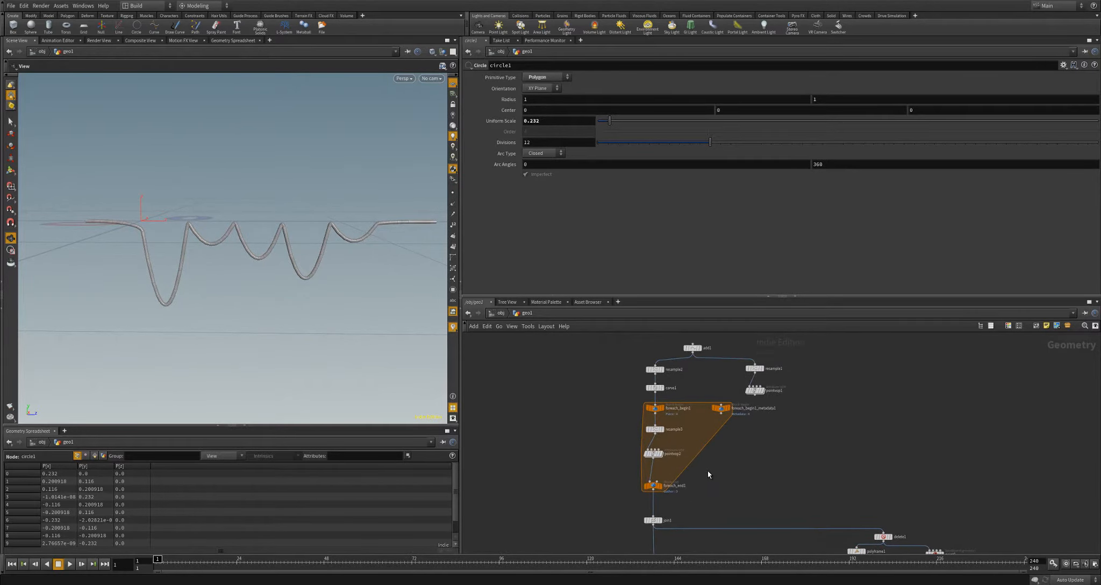
{"action": "left_click", "coordinate": [643, 451]}
{"action": "middle_click_drag", "start_coordinate": [554, 222], "coordinate": [525, 228]}
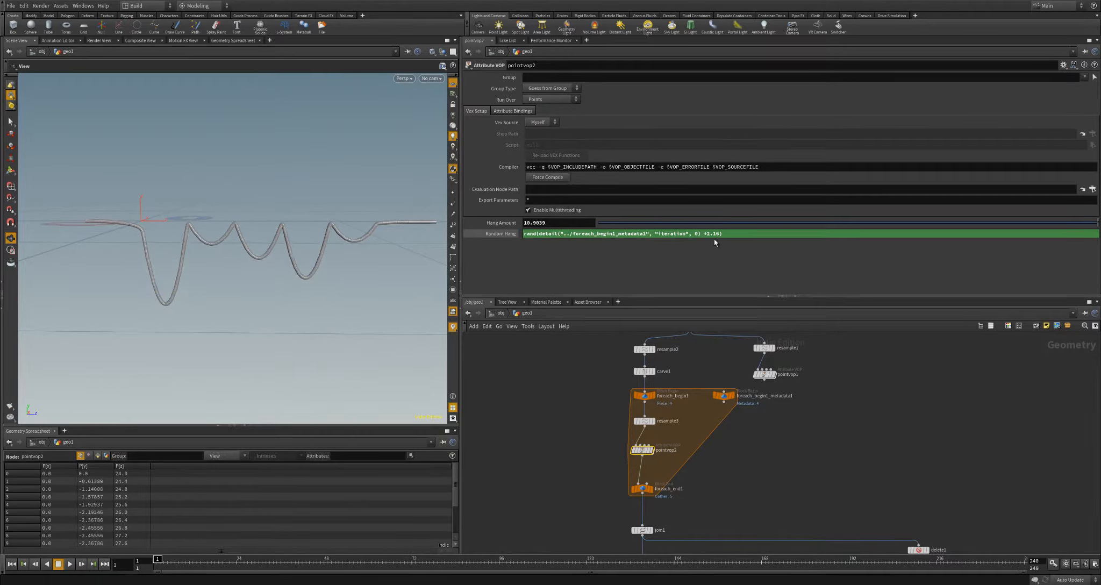
{"action": "mouse_move", "coordinate": [714, 233]}
{"action": "middle_mouse_down"}
{"action": "mouse_move", "coordinate": [766, 249]}
{"action": "mouse_move", "coordinate": [719, 239]}
{"action": "middle_mouse_up"}
Step: Display resample2 and show its point markers to examine the cable's segment points
{"action": "scroll", "coordinate": [597, 418], "scroll_direction": "down", "scroll_amount": 3}
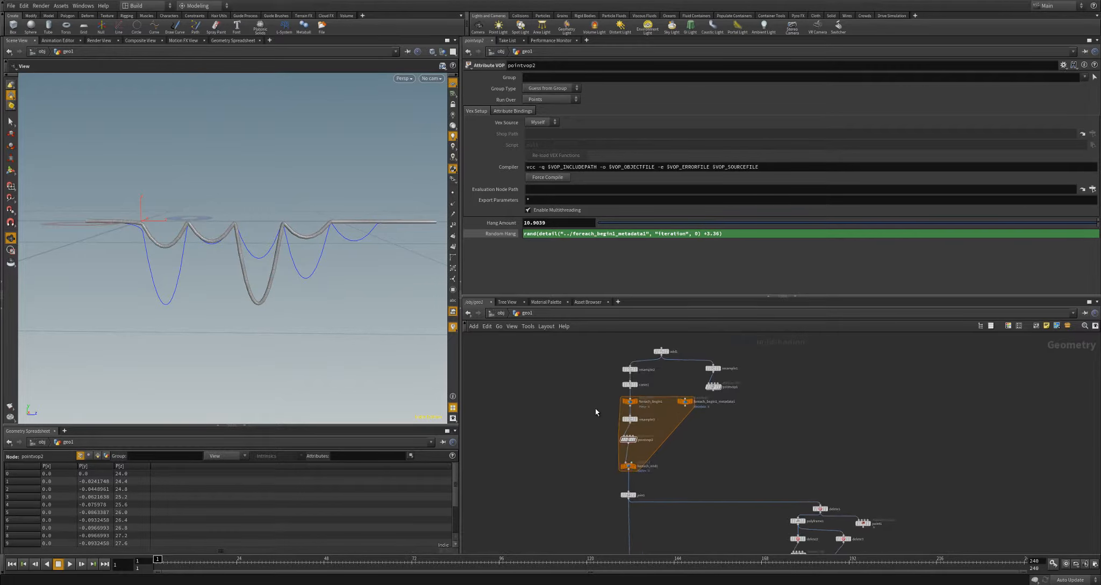
{"action": "scroll", "coordinate": [586, 403], "scroll_direction": "up", "scroll_amount": 3}
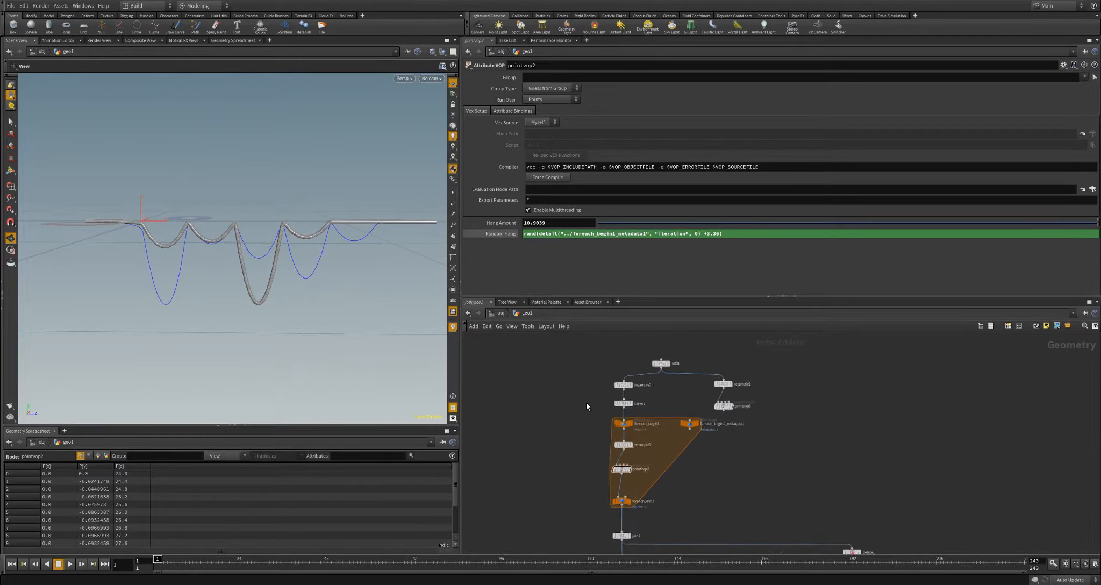
{"action": "left_click", "coordinate": [640, 383]}
{"action": "left_click", "coordinate": [631, 381]}
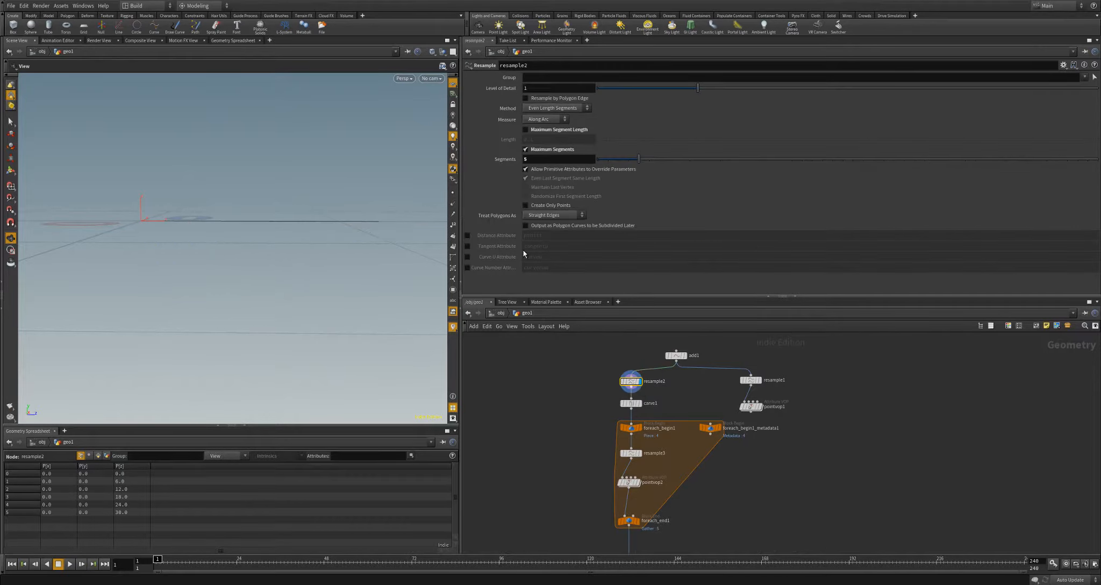
{"action": "left_click", "coordinate": [452, 193]}
Step: Display sweep1 again and hide the point markers
{"action": "middle_click_drag", "start_coordinate": [747, 498], "coordinate": [743, 334]}
{"action": "scroll", "coordinate": [742, 371], "scroll_direction": "down", "scroll_amount": 2}
{"action": "middle_click_drag", "start_coordinate": [714, 457], "coordinate": [718, 344]}
{"action": "scroll", "coordinate": [691, 469], "scroll_direction": "up", "scroll_amount": 3}
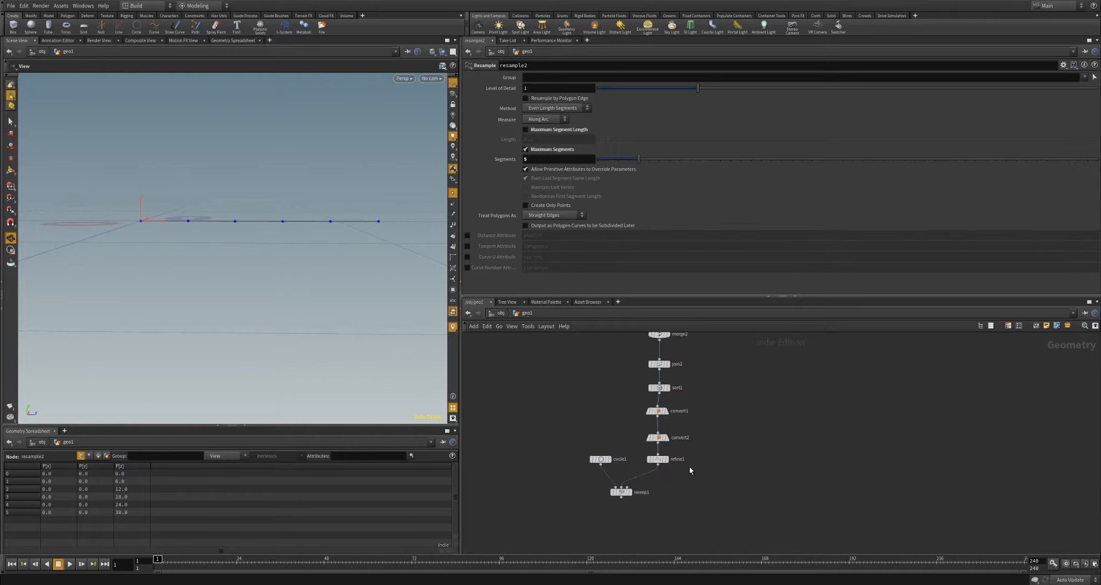
{"action": "left_click", "coordinate": [617, 496]}
{"action": "left_click", "coordinate": [604, 497]}
{"action": "left_click", "coordinate": [453, 192]}
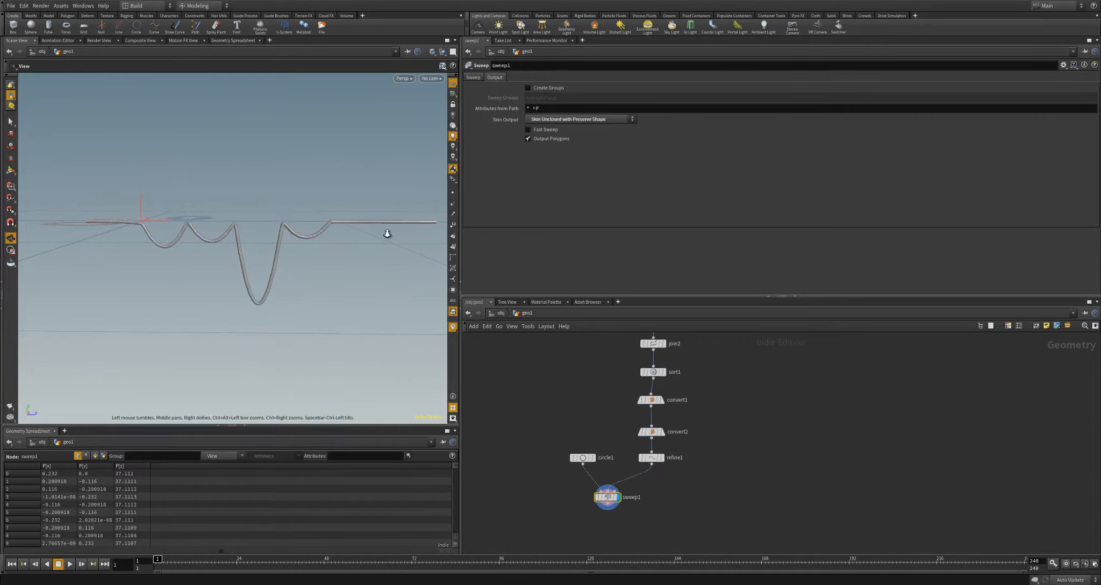
{"action": "left_click_drag", "start_coordinate": [386, 233], "coordinate": [257, 250]}
{"action": "scroll", "coordinate": [589, 433], "scroll_direction": "down", "scroll_amount": 3}
{"action": "middle_click_drag", "start_coordinate": [589, 433], "coordinate": [599, 582]}
{"action": "middle_click_drag", "start_coordinate": [577, 458], "coordinate": [580, 582]}
{"action": "left_click", "coordinate": [631, 442]}
{"action": "middle_click_drag", "start_coordinate": [547, 456], "coordinate": [593, 338]}
{"action": "middle_click_drag", "start_coordinate": [596, 411], "coordinate": [540, 406]}
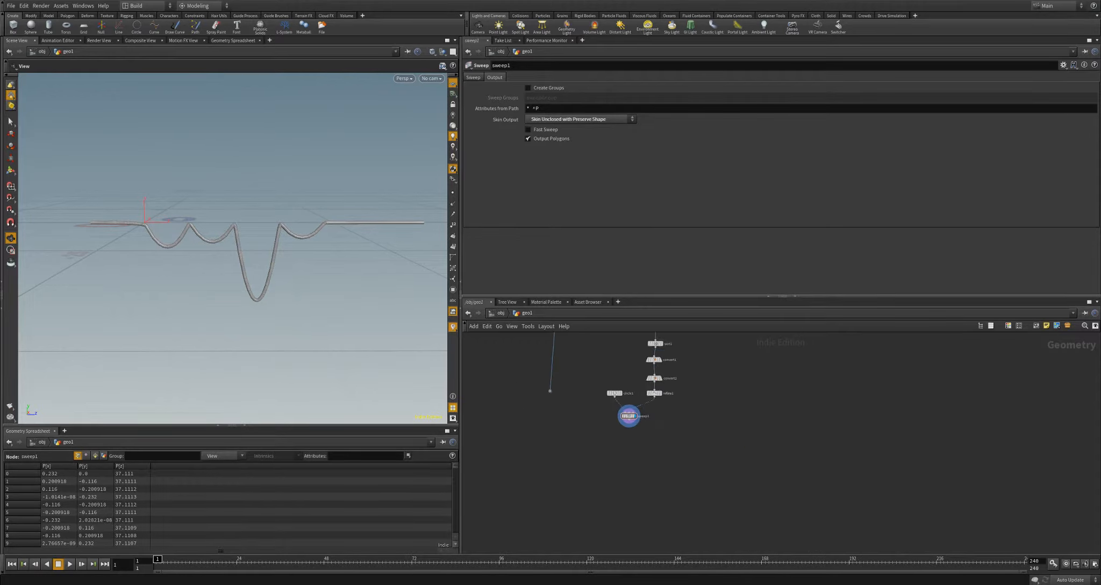
Step: Add a Delete node on the branch left of the cable chain and delete points matching the pattern 0 $N
{"action": "key", "text": "Tab"}
{"action": "type", "text": "delete"}
{"action": "key", "text": "Return"}
{"action": "left_click", "coordinate": [552, 407]}
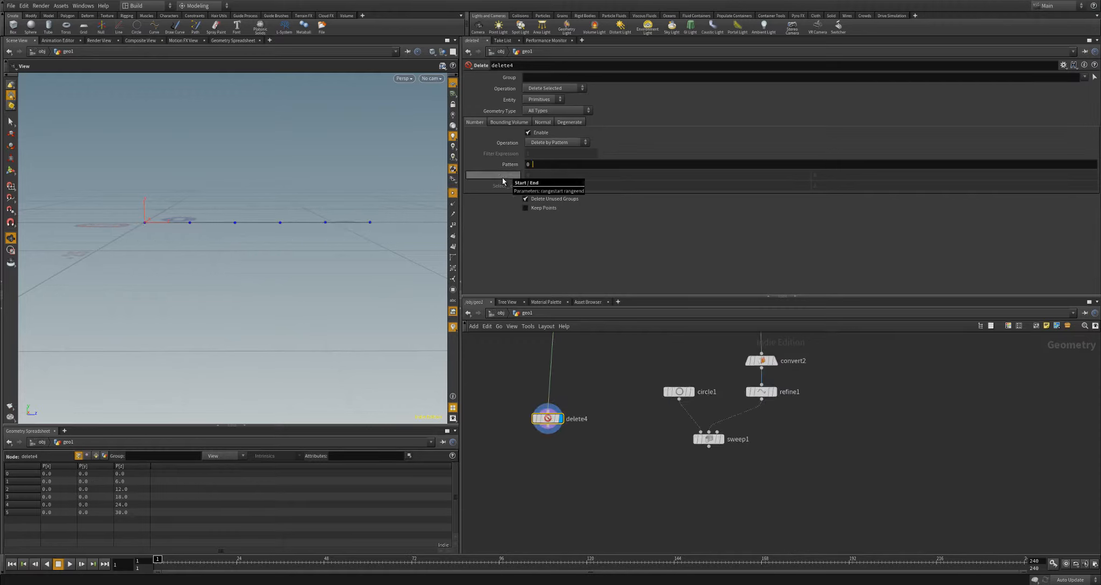
{"action": "key", "text": "Return"}
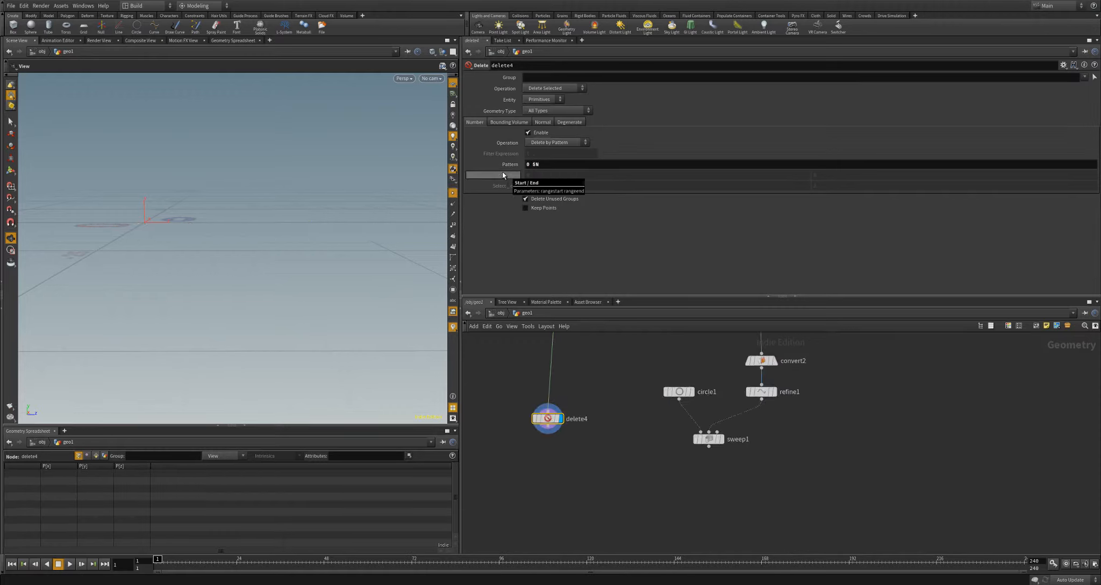
{"action": "left_click", "coordinate": [543, 98]}
{"action": "left_click", "coordinate": [540, 112]}
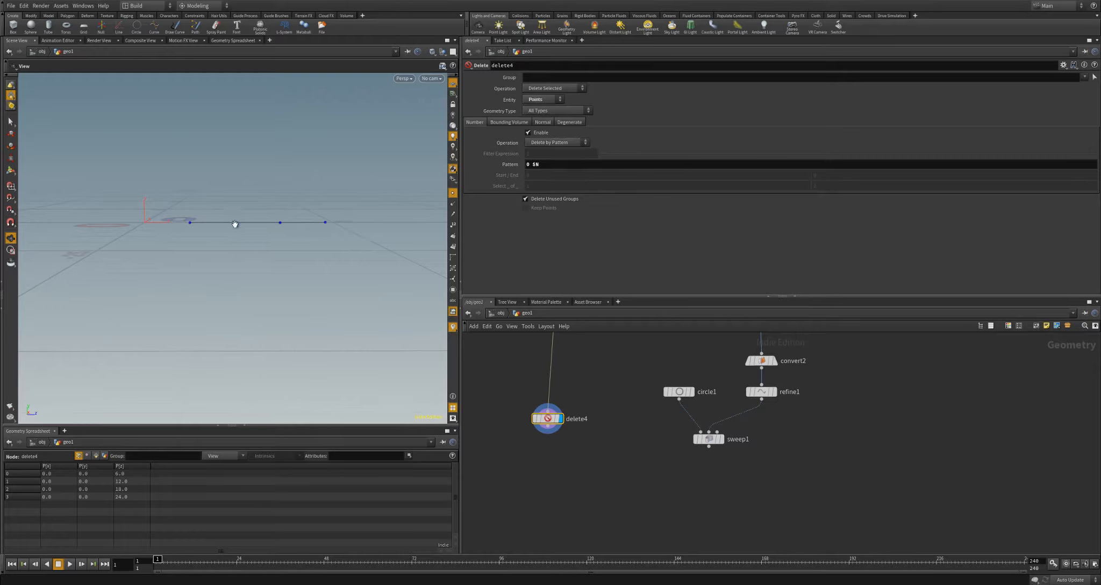
Step: Add a Torus node beside delete4, display it and set its orientation to Z Axis
{"action": "middle_click_drag", "start_coordinate": [552, 455], "coordinate": [603, 462]}
{"action": "scroll", "coordinate": [650, 459], "scroll_direction": "down", "scroll_amount": 1}
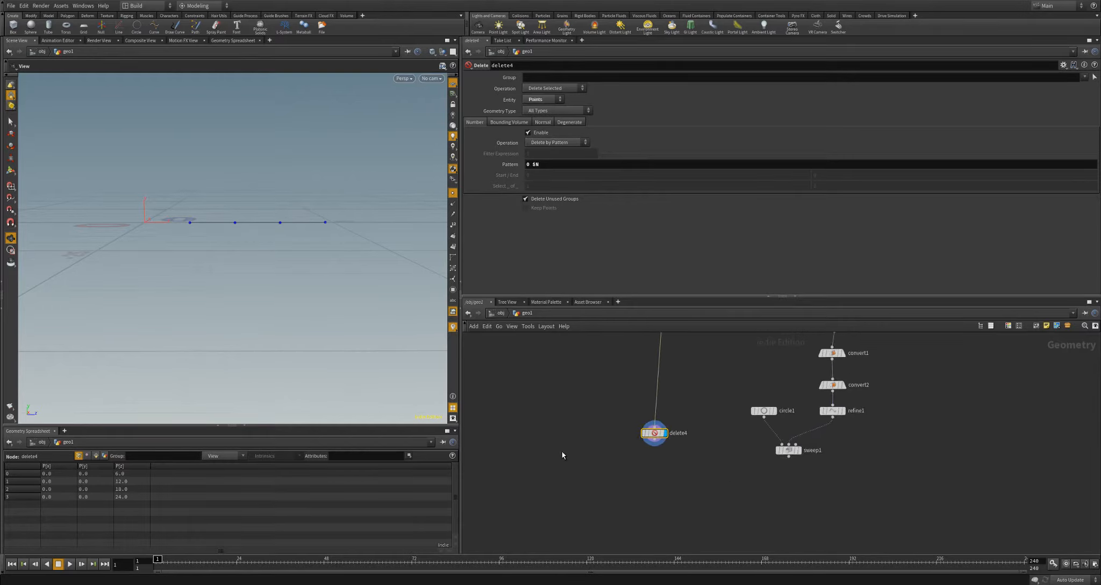
{"action": "key", "text": "Tab"}
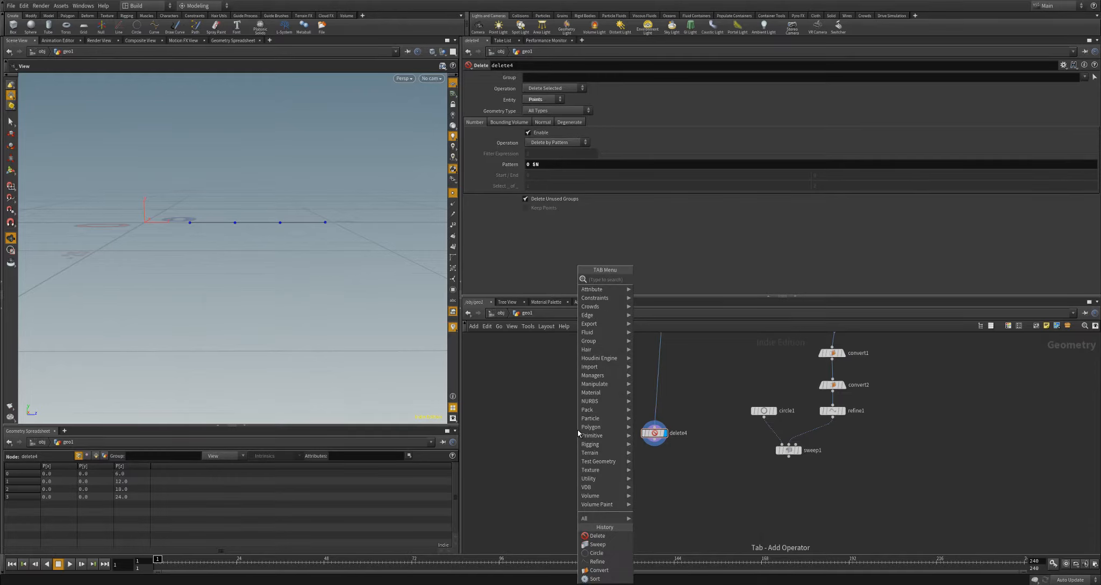
{"action": "type", "text": "torus"}
{"action": "key", "text": "Return"}
{"action": "left_click", "coordinate": [578, 433]}
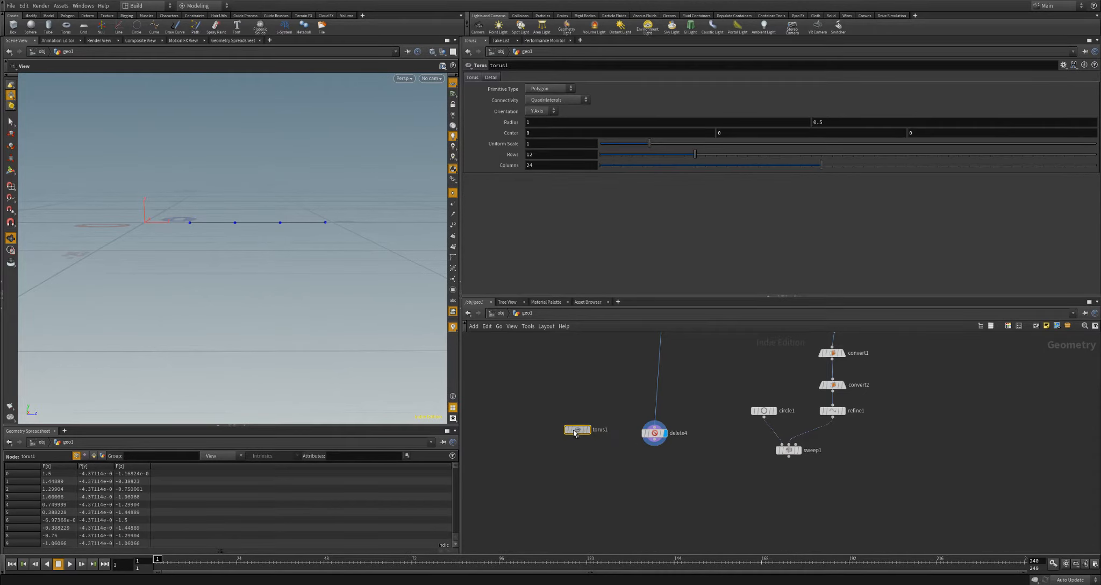
{"action": "left_click_drag", "start_coordinate": [578, 433], "coordinate": [574, 436]}
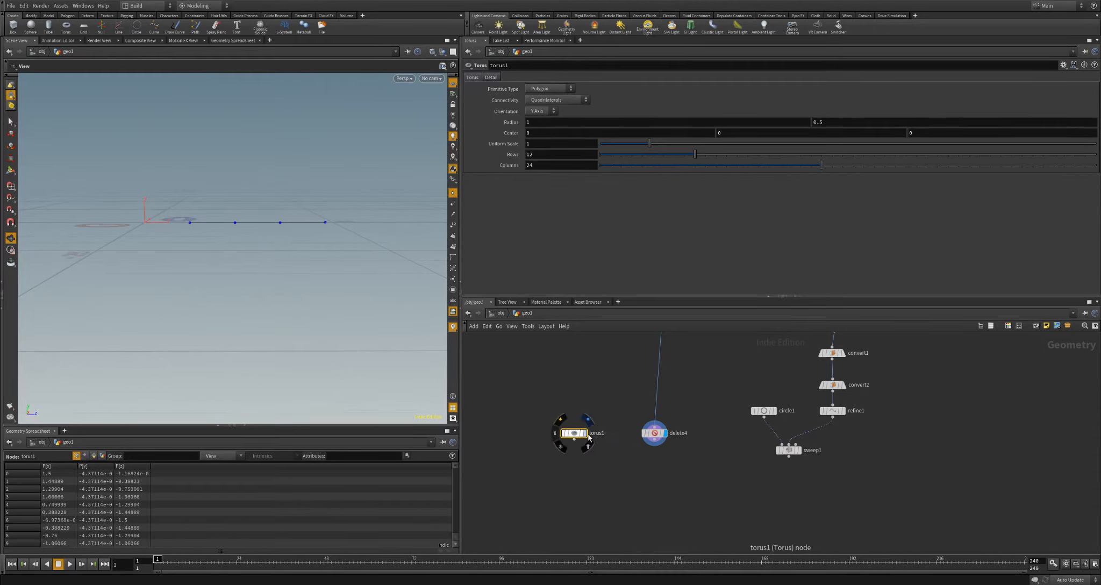
{"action": "left_click", "coordinate": [585, 432]}
{"action": "left_click", "coordinate": [540, 111]}
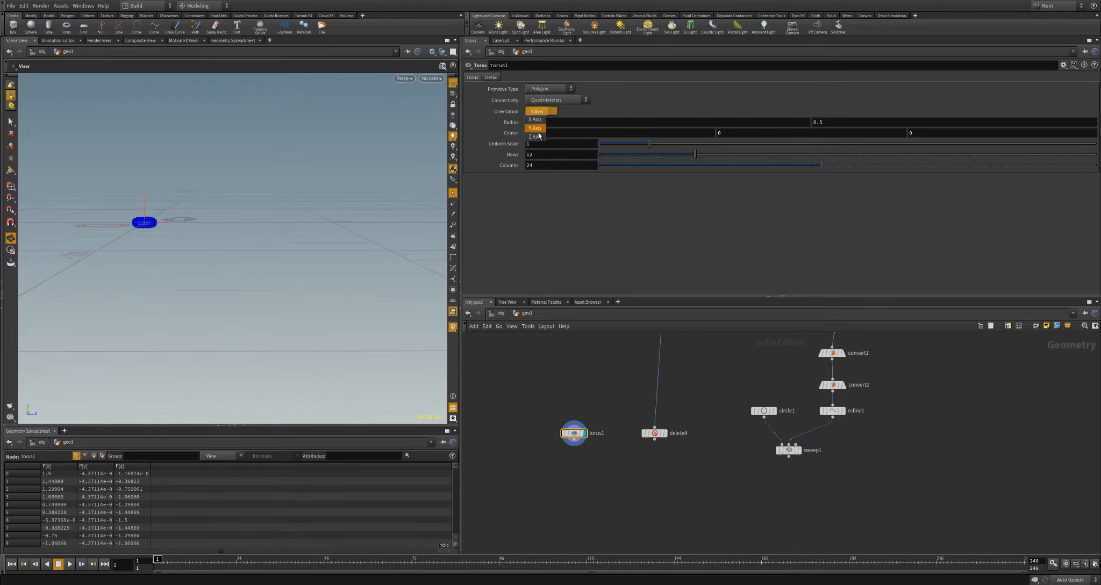
{"action": "left_click", "coordinate": [537, 137]}
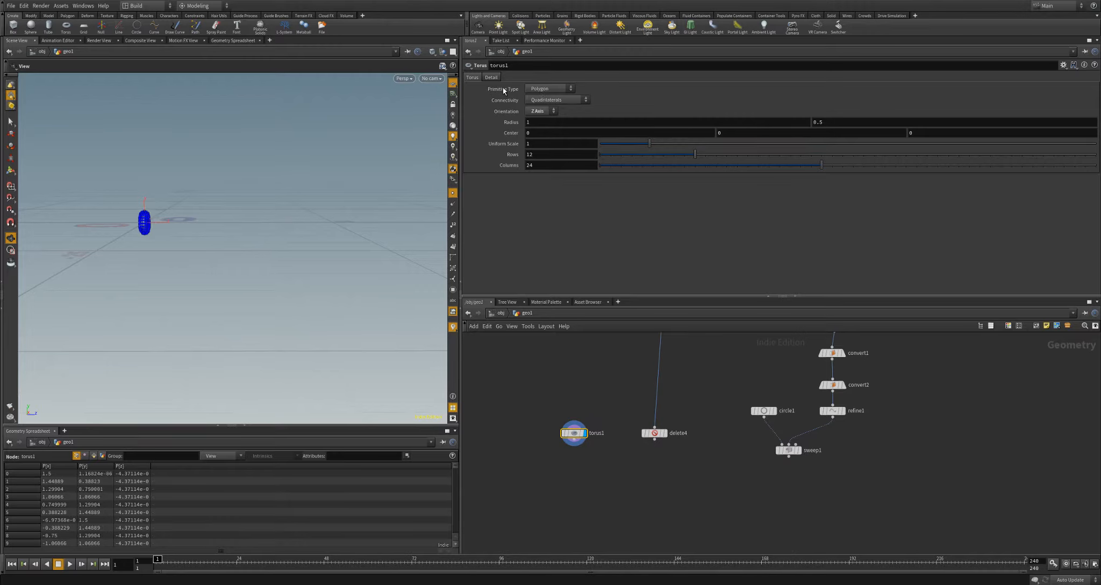
Step: Turn off the torus's U Wrap while keeping V Wrap on, and set the end U Angle to 180
{"action": "left_click", "coordinate": [491, 78]}
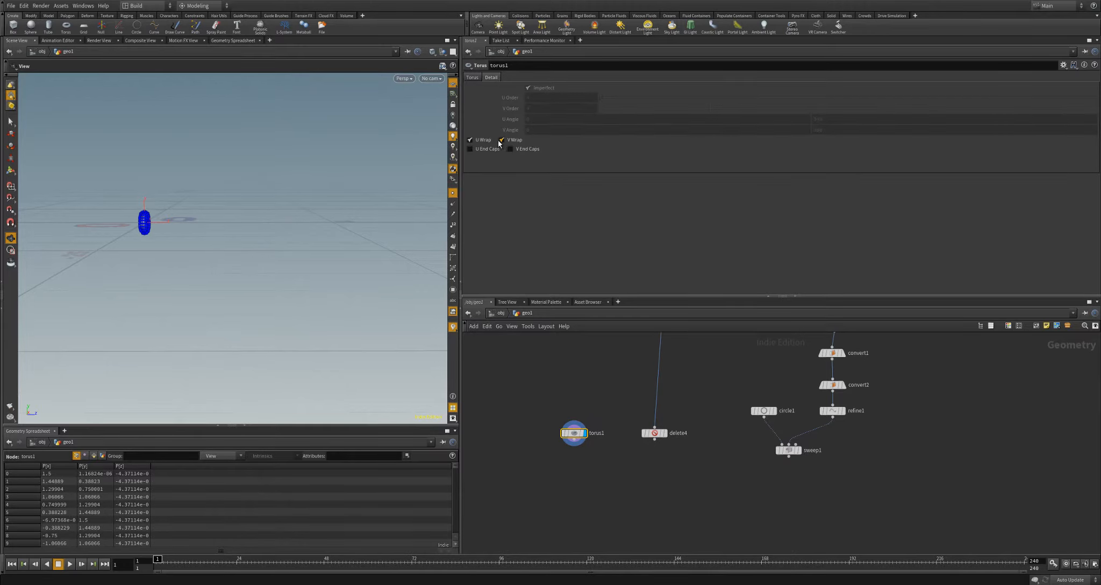
{"action": "left_click", "coordinate": [470, 139]}
{"action": "left_click", "coordinate": [470, 140]}
{"action": "left_click", "coordinate": [502, 140]}
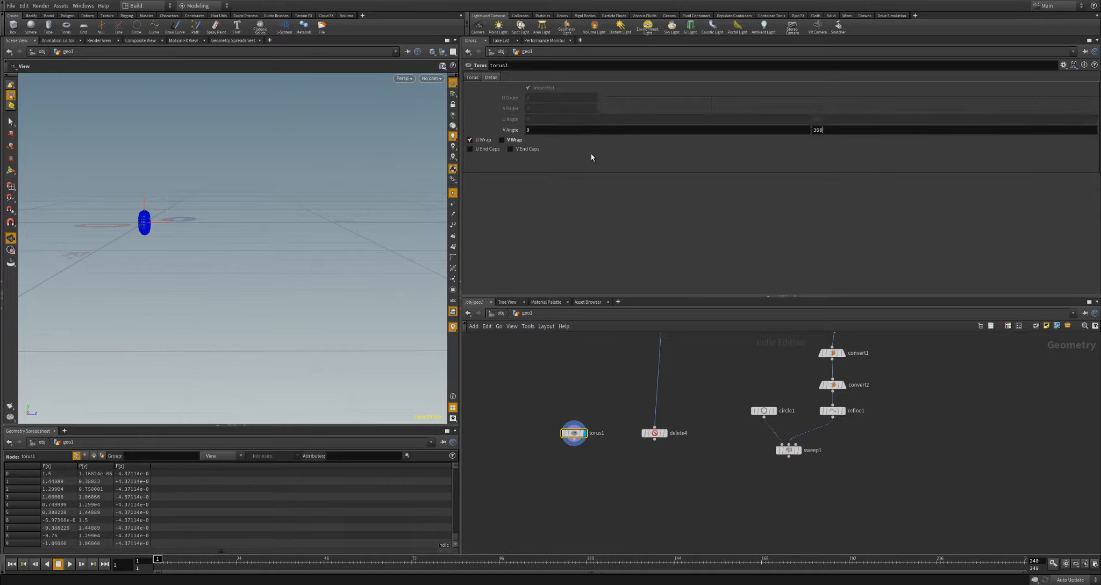
{"action": "left_click", "coordinate": [505, 140]}
{"action": "left_click", "coordinate": [470, 139]}
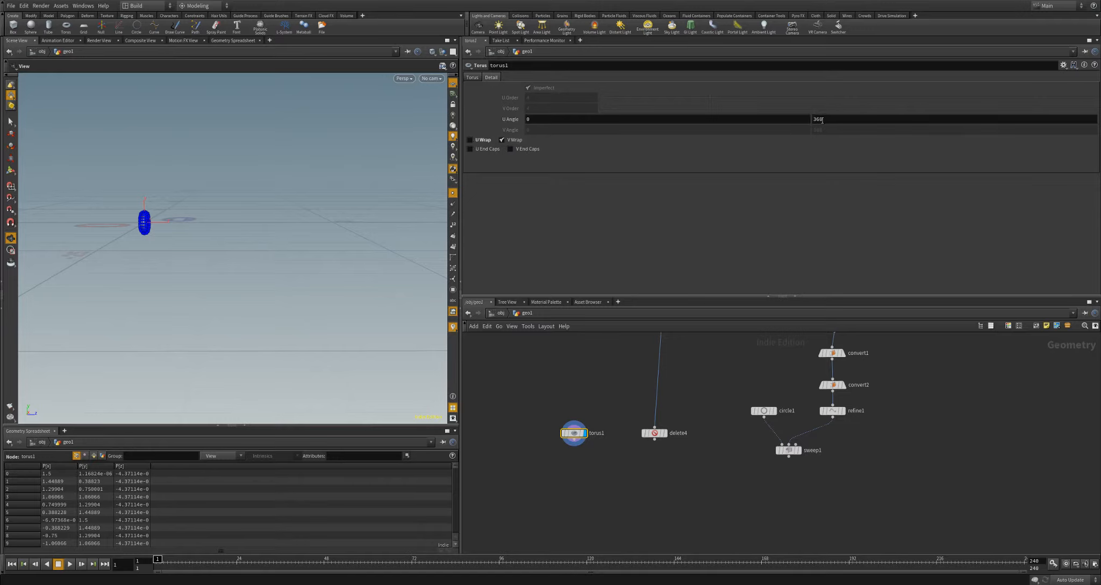
{"action": "type", "text": "180"}
{"action": "key", "text": "Return"}
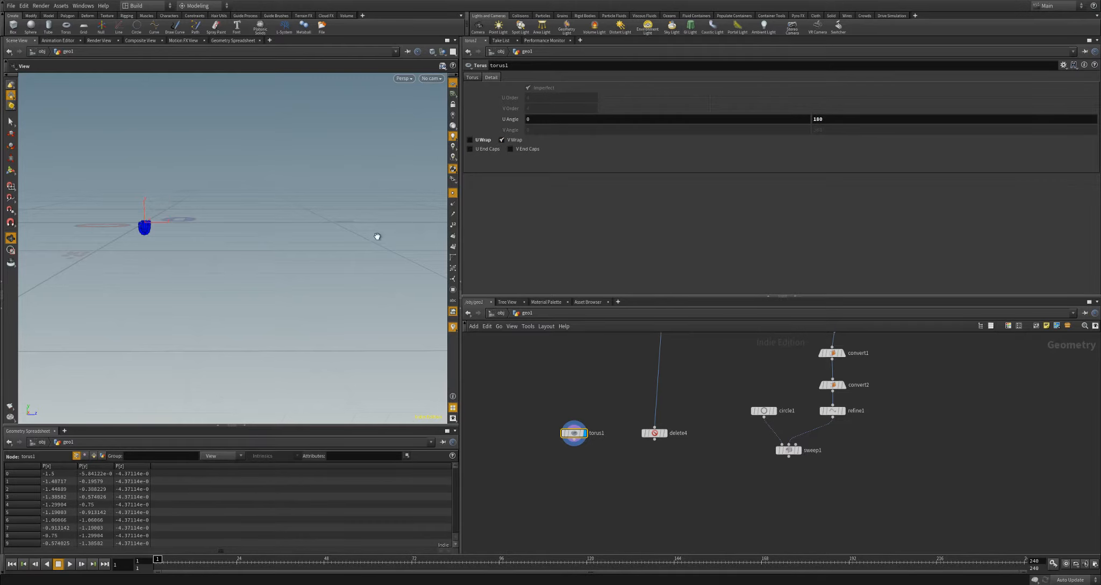
Step: Close the half torus's open ends with U End Caps
{"action": "left_click_drag", "start_coordinate": [378, 236], "coordinate": [336, 199]}
{"action": "left_click_drag", "start_coordinate": [332, 238], "coordinate": [164, 229]}
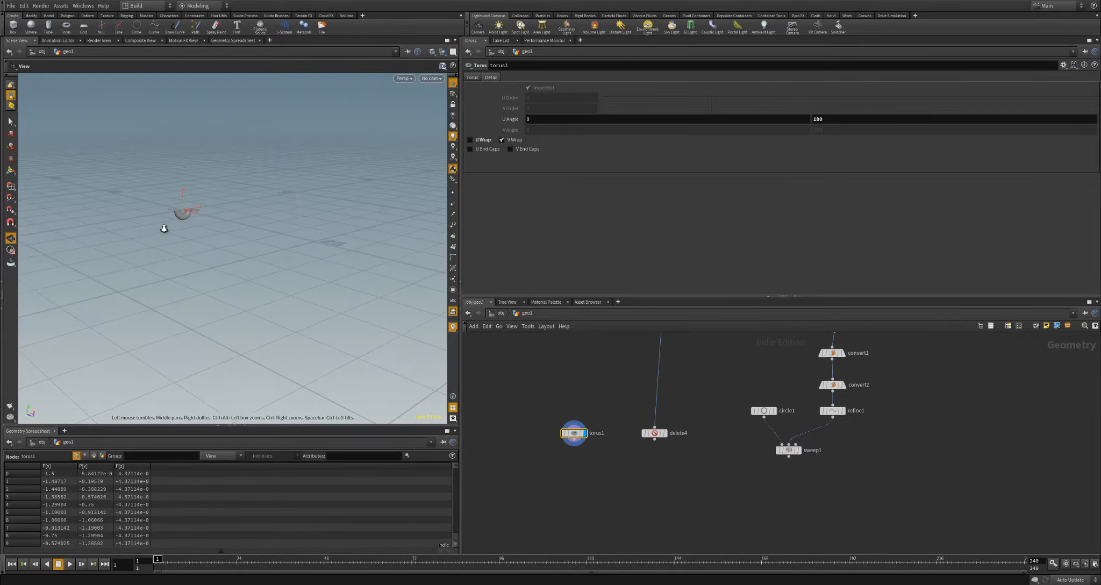
{"action": "right_click_drag", "start_coordinate": [164, 229], "coordinate": [200, 225]}
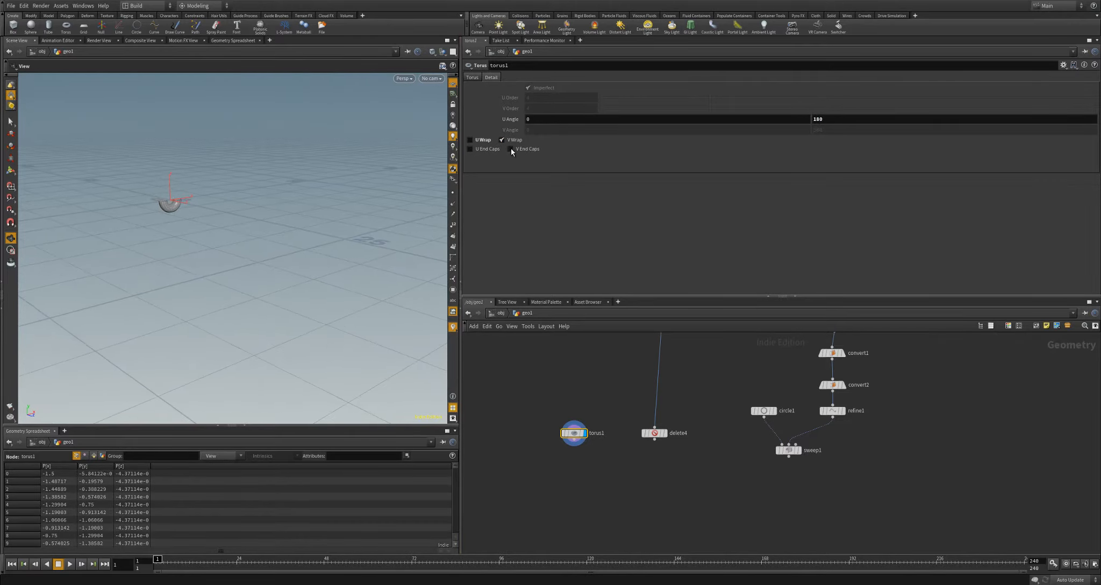
{"action": "left_click", "coordinate": [476, 149]}
{"action": "left_click_drag", "start_coordinate": [206, 209], "coordinate": [209, 240]}
{"action": "scroll", "coordinate": [288, 270], "scroll_direction": "down", "scroll_amount": 5}
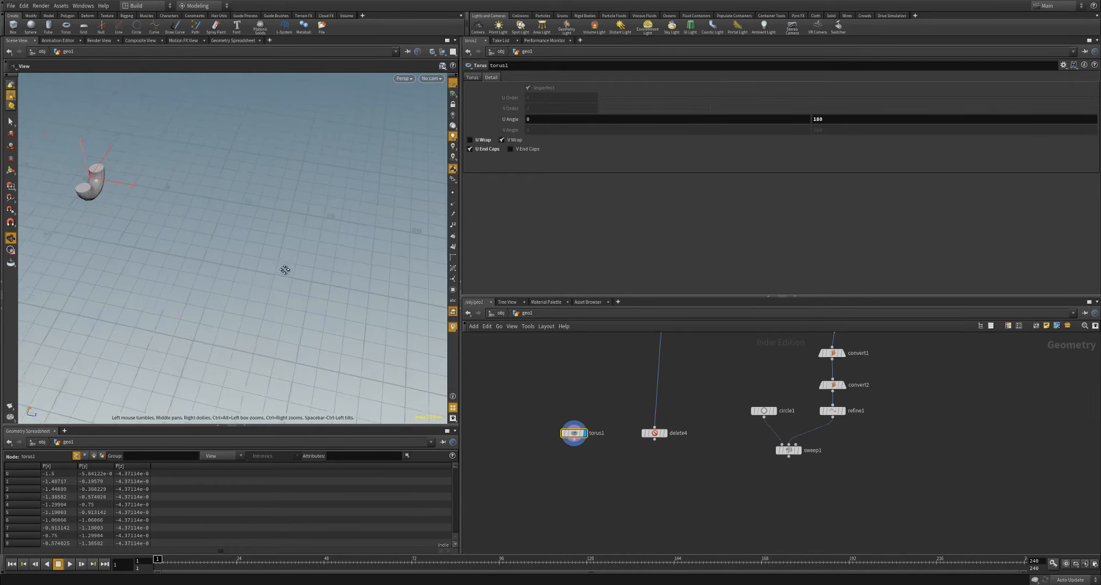
Step: Reduce the torus to 10 rows and 11 columns
{"action": "left_click", "coordinate": [472, 77]}
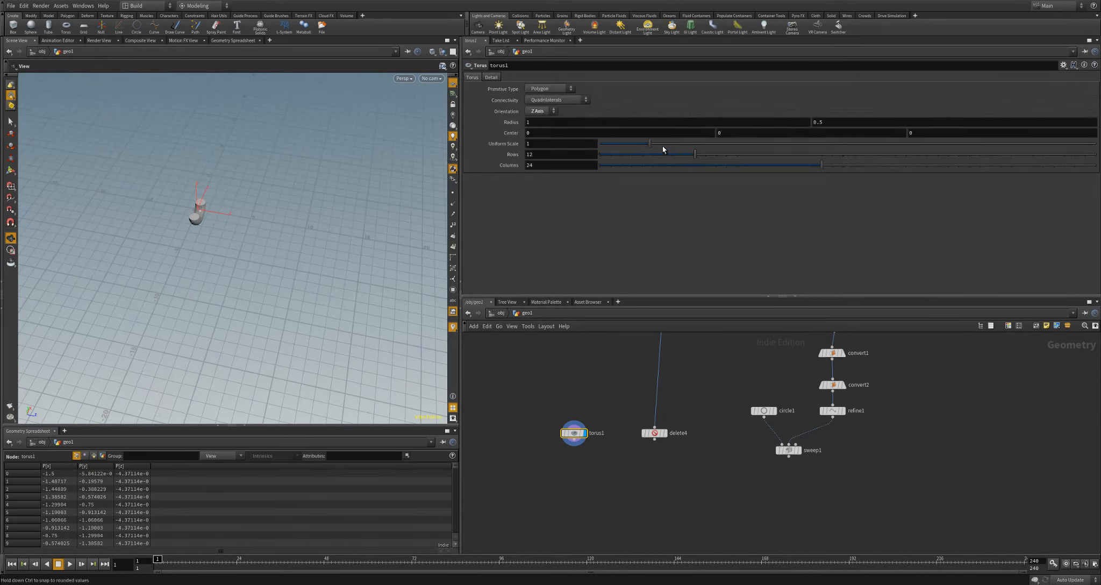
{"action": "left_click_drag", "start_coordinate": [691, 155], "coordinate": [678, 155]}
{"action": "left_click_drag", "start_coordinate": [755, 166], "coordinate": [685, 165]}
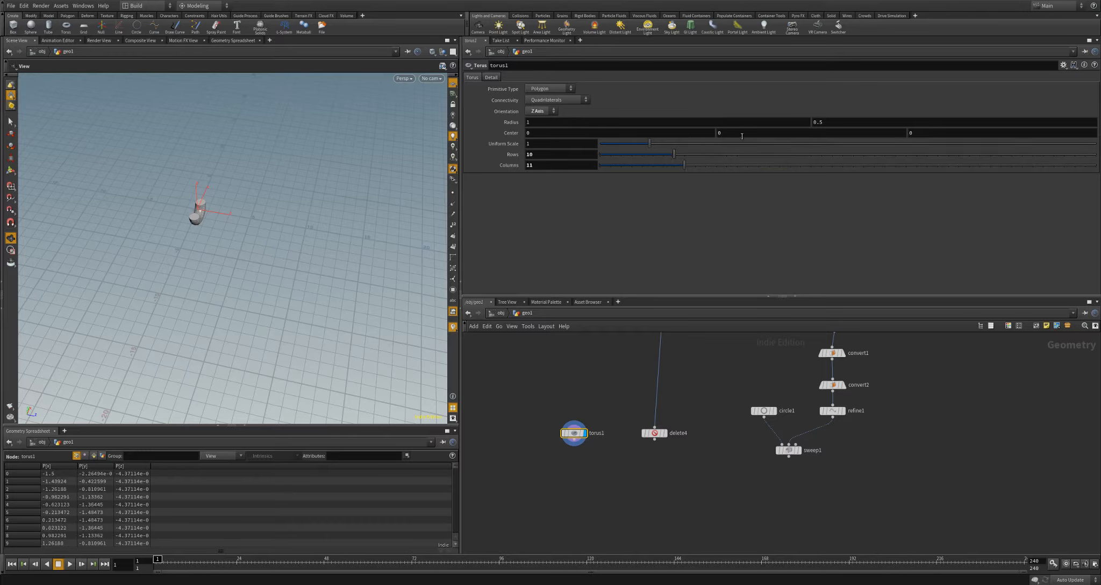
Step: Thin the half torus by setting its radius values to 1 and 0.2
{"action": "left_click_drag", "start_coordinate": [228, 189], "coordinate": [301, 185], "text": "alt"}
{"action": "mouse_move", "coordinate": [595, 123]}
{"action": "middle_mouse_down"}
{"action": "mouse_move", "coordinate": [578, 125]}
{"action": "mouse_move", "coordinate": [593, 124]}
{"action": "middle_mouse_up"}
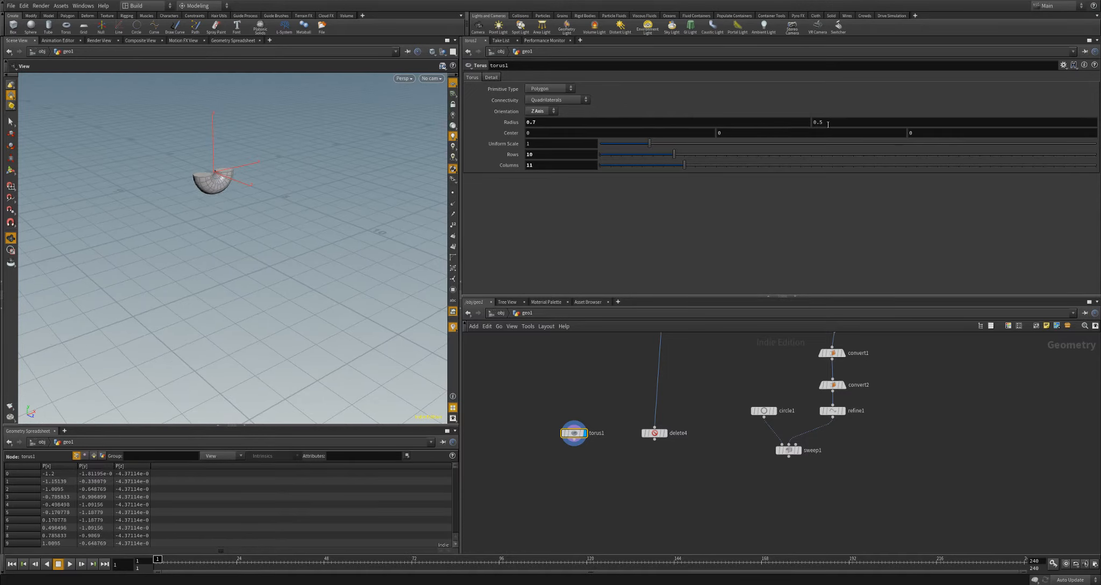
{"action": "middle_click_drag", "start_coordinate": [833, 123], "coordinate": [814, 117]}
{"action": "left_click_drag", "start_coordinate": [295, 243], "coordinate": [338, 207], "text": "alt"}
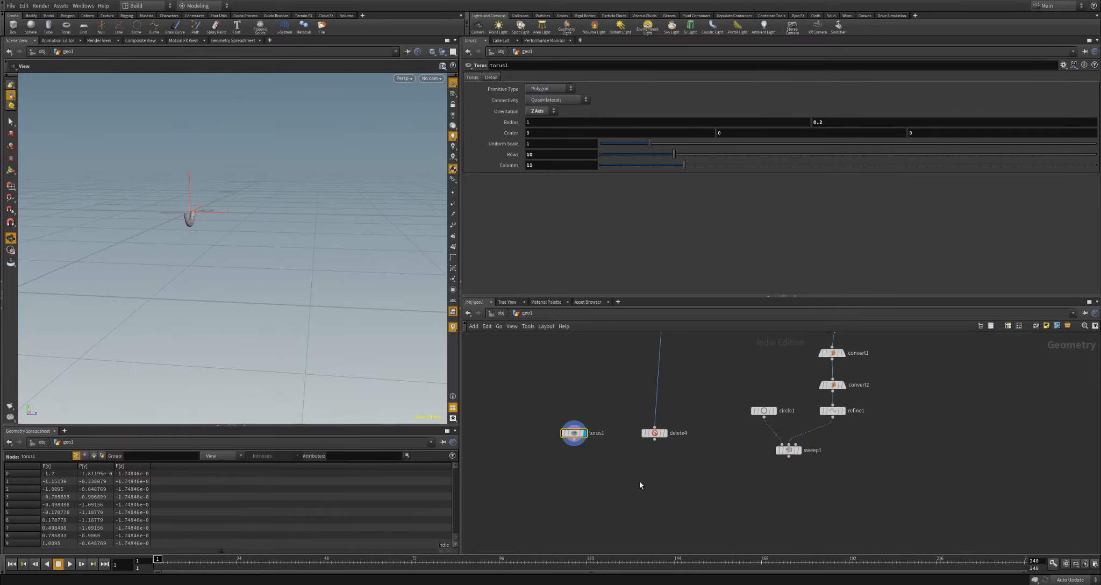
Step: Copy torus1 onto delete4's points with a Copy to Points node and display the result
{"action": "scroll", "coordinate": [639, 483], "scroll_direction": "up", "scroll_amount": 3}
{"action": "left_click_drag", "start_coordinate": [530, 415], "coordinate": [586, 463]}
{"action": "type", "text": "Copy Tp"}
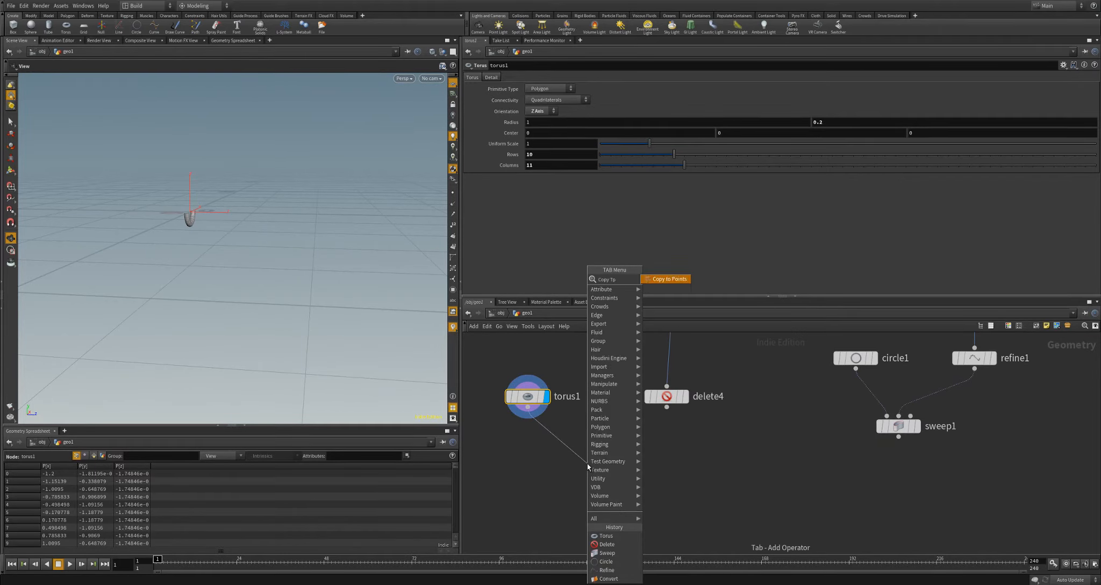
{"action": "key", "text": "Return"}
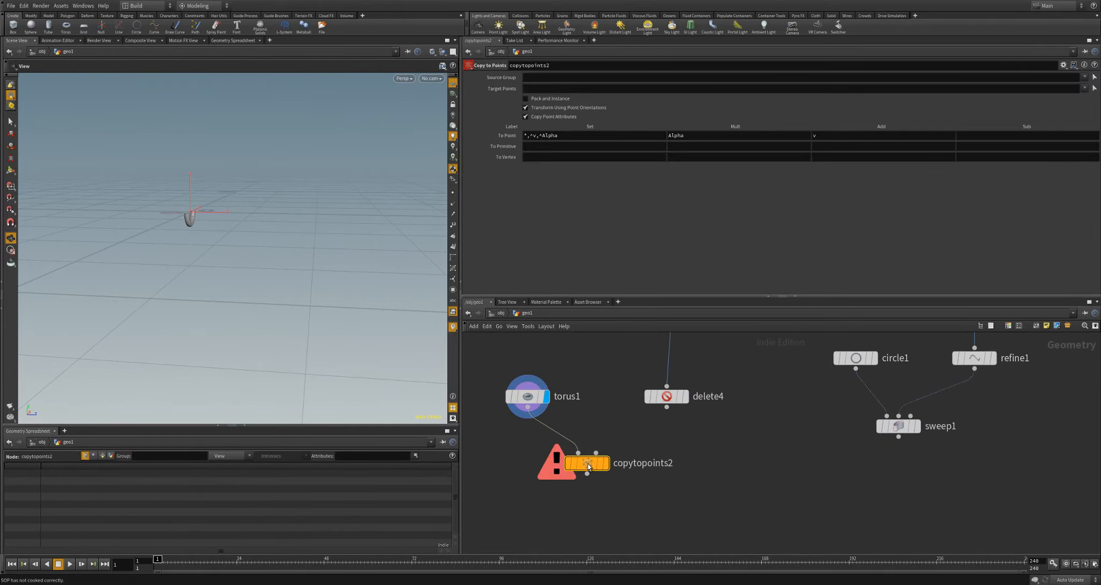
{"action": "left_click_drag", "start_coordinate": [667, 411], "coordinate": [644, 471]}
{"action": "left_click", "coordinate": [606, 463]}
{"action": "mouse_move", "coordinate": [337, 293]}
{"action": "left_mouse_down"}
{"action": "mouse_move", "coordinate": [240, 293]}
{"action": "mouse_move", "coordinate": [263, 317]}
{"action": "mouse_move", "coordinate": [331, 305]}
{"action": "left_mouse_up"}
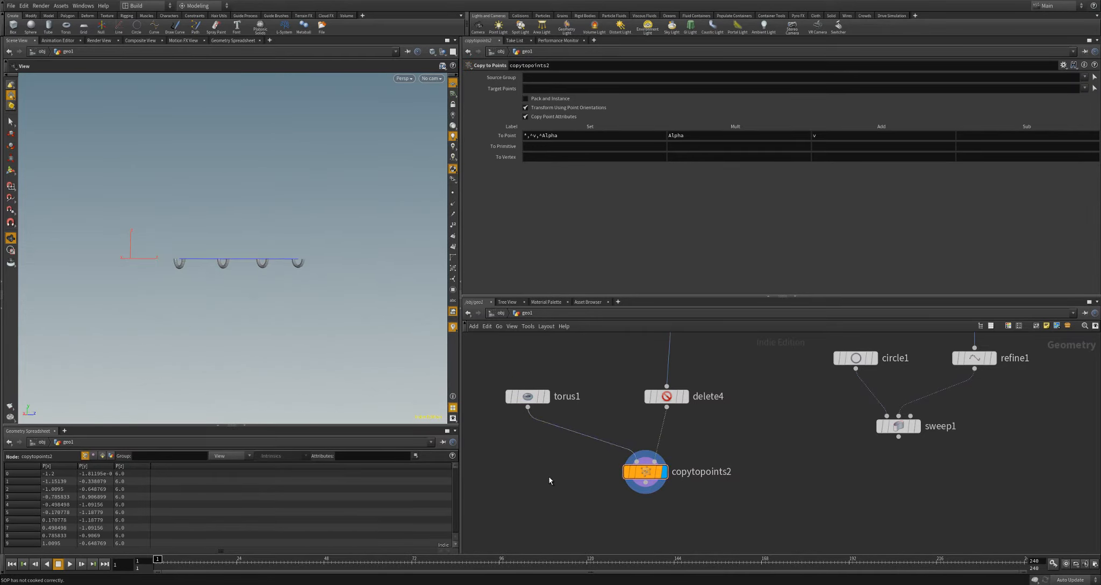
Step: Append a Transform node after copytopoints2 and display it
{"action": "left_click_drag", "start_coordinate": [643, 487], "coordinate": [639, 521]}
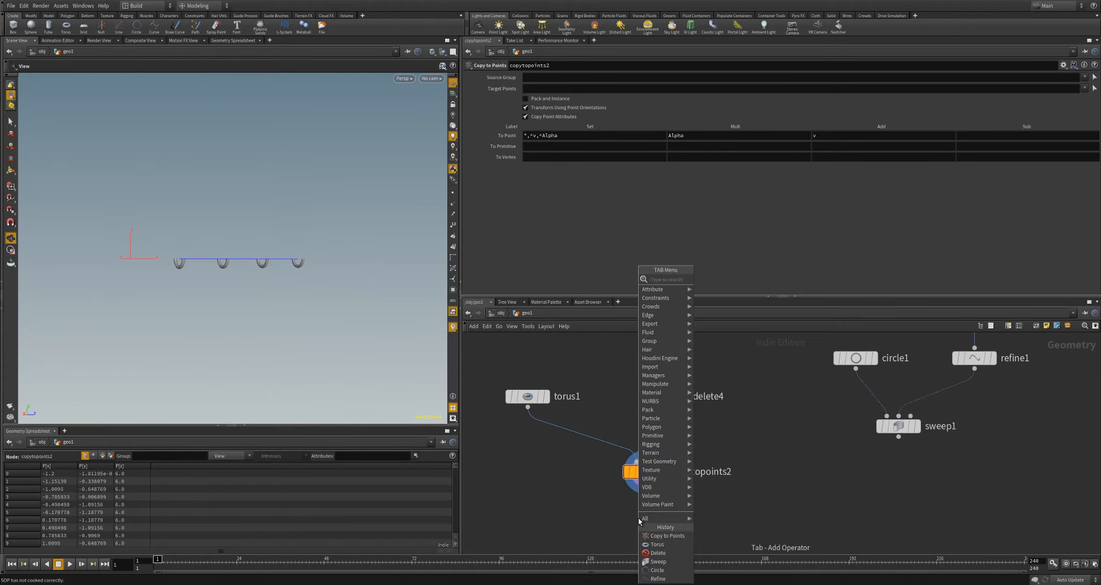
{"action": "key", "text": "Escape"}
{"action": "left_click", "coordinate": [639, 521]}
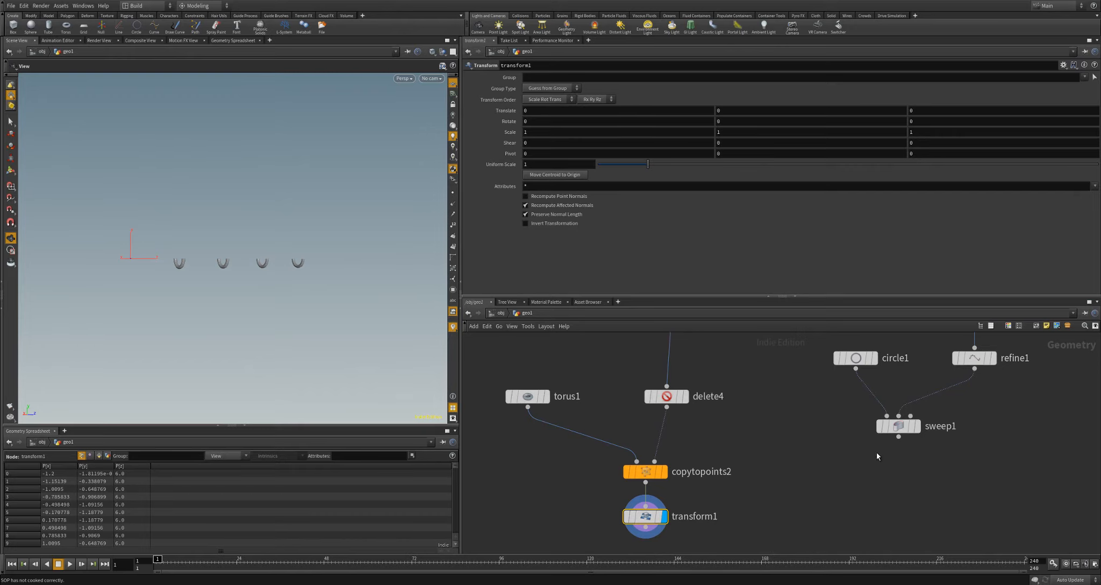
Step: Merge transform1 with sweep1 in a new Merge node and display the hooks together with the cable
{"action": "middle_click_drag", "start_coordinate": [785, 515], "coordinate": [767, 445]}
{"action": "left_click_drag", "start_coordinate": [627, 457], "coordinate": [711, 500]}
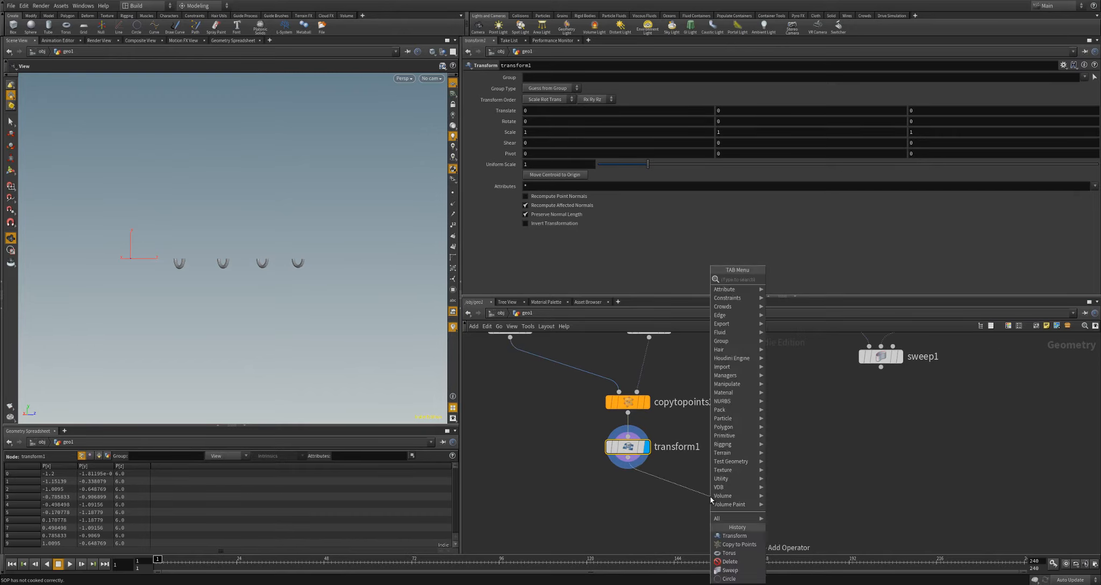
{"action": "type", "text": "mer"}
{"action": "key", "text": "Return"}
{"action": "left_click_drag", "start_coordinate": [880, 367], "coordinate": [738, 497]}
{"action": "left_click", "coordinate": [727, 496]}
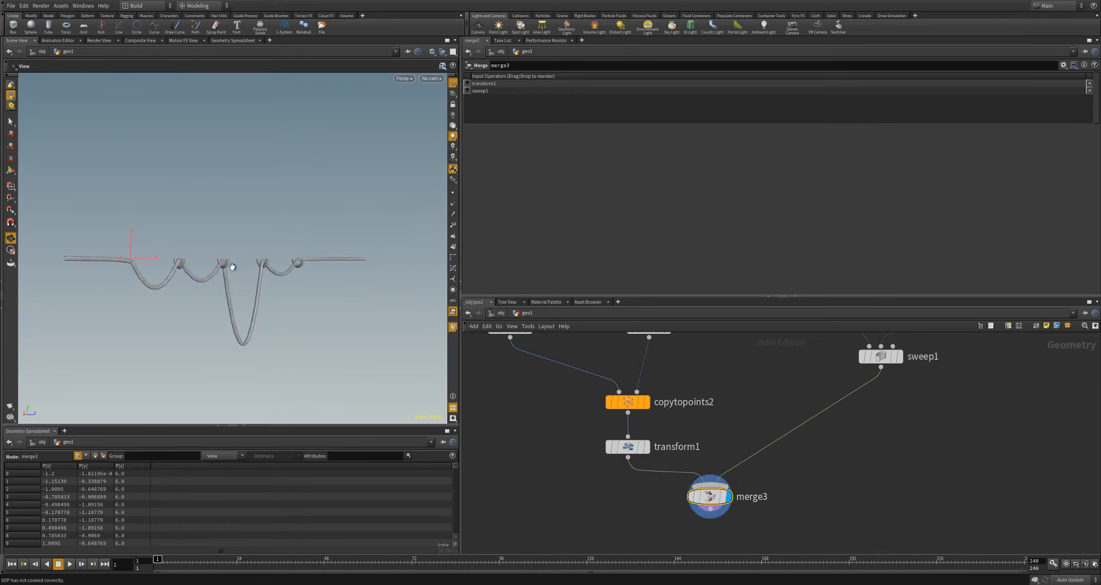
{"action": "left_click_drag", "start_coordinate": [186, 271], "coordinate": [208, 307]}
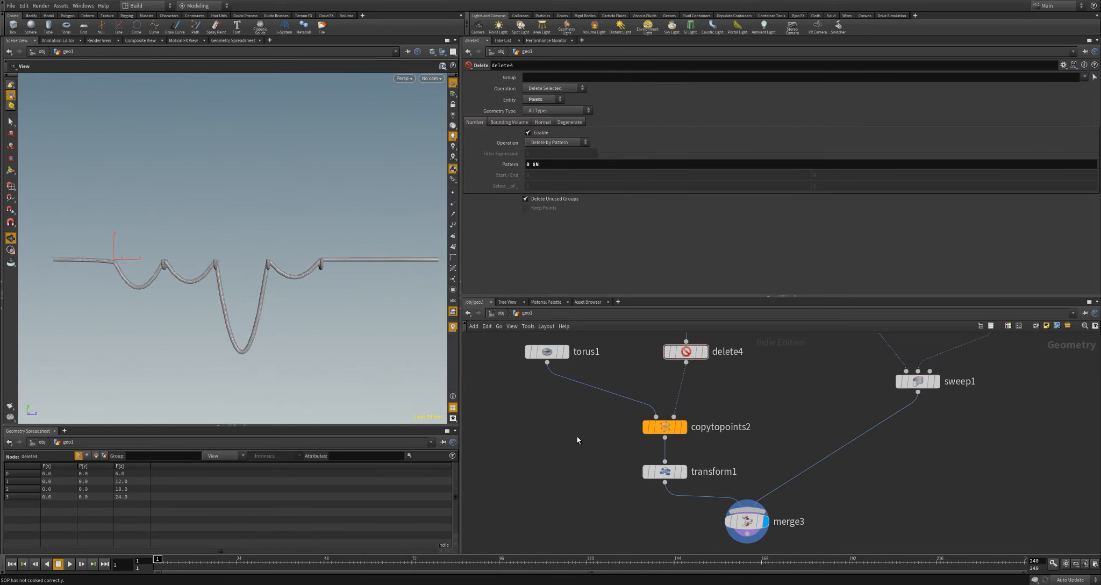
Step: Examine the upstream network around the for-each block containing resample3 and pointvop2
{"action": "scroll", "coordinate": [590, 453], "scroll_direction": "down", "scroll_amount": 1}
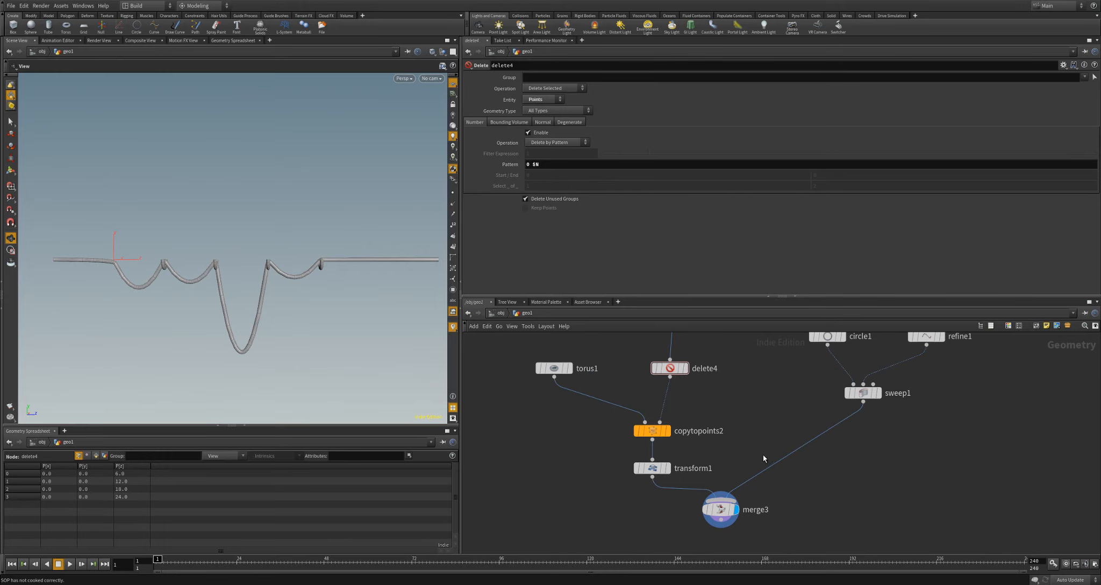
{"action": "scroll", "coordinate": [772, 403], "scroll_direction": "down", "scroll_amount": 2}
{"action": "middle_click_drag", "start_coordinate": [776, 362], "coordinate": [754, 489]}
{"action": "scroll", "coordinate": [753, 489], "scroll_direction": "down", "scroll_amount": 3}
{"action": "middle_click_drag", "start_coordinate": [747, 421], "coordinate": [728, 516]}
{"action": "middle_click_drag", "start_coordinate": [726, 434], "coordinate": [704, 530]}
{"action": "middle_click_drag", "start_coordinate": [742, 431], "coordinate": [697, 470]}
{"action": "scroll", "coordinate": [764, 450], "scroll_direction": "up", "scroll_amount": 4}
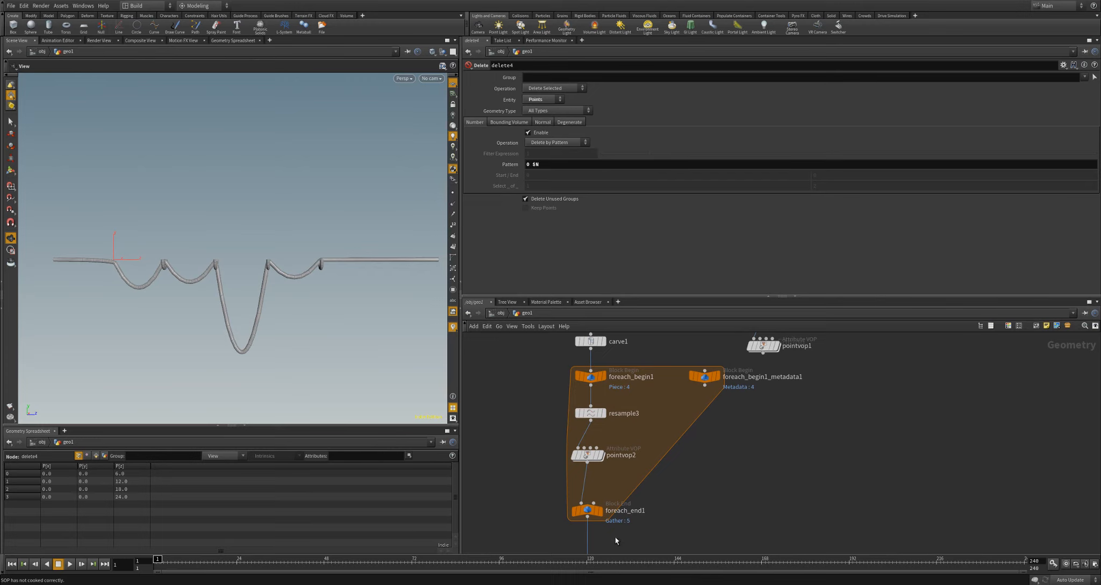